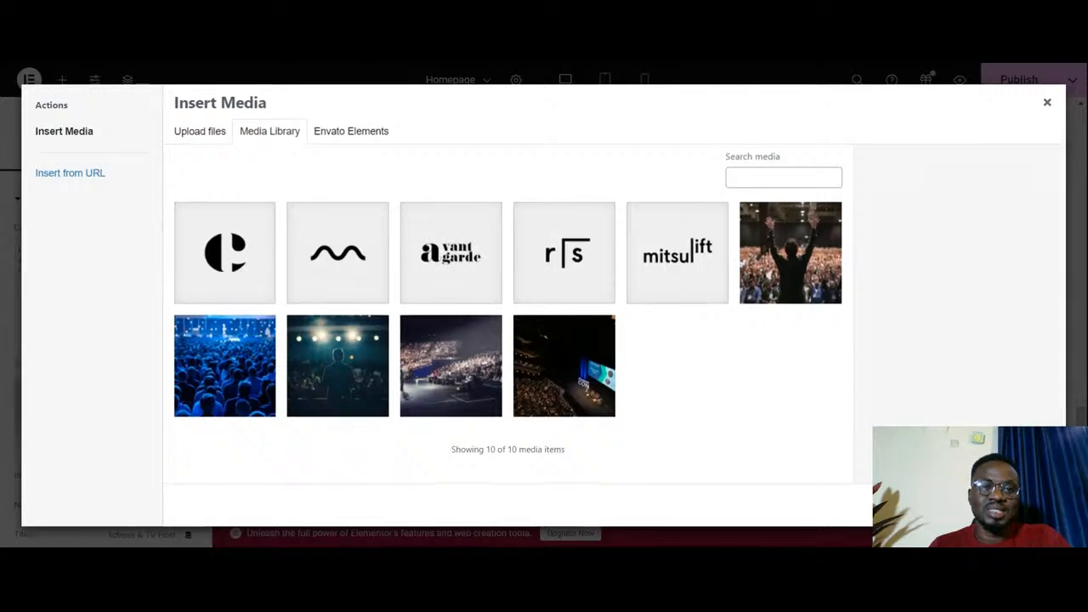
- Close the media library without inserting an image and look over the Featured In logos and the testimonial section
left_click(1048, 103)
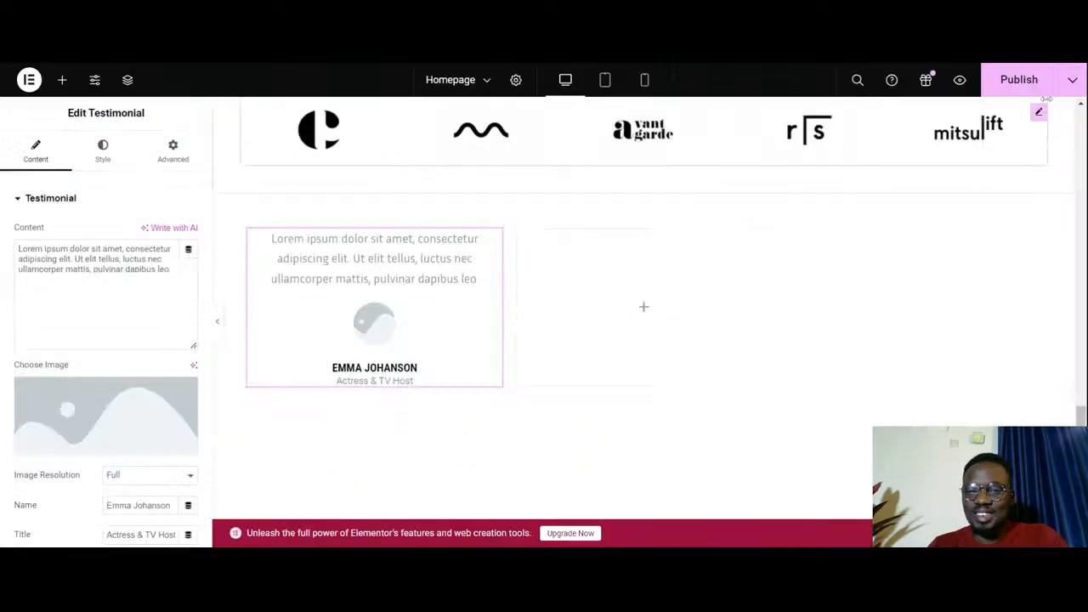
scroll(867, 403, "up", 2)
scroll(867, 402, "up", 2)
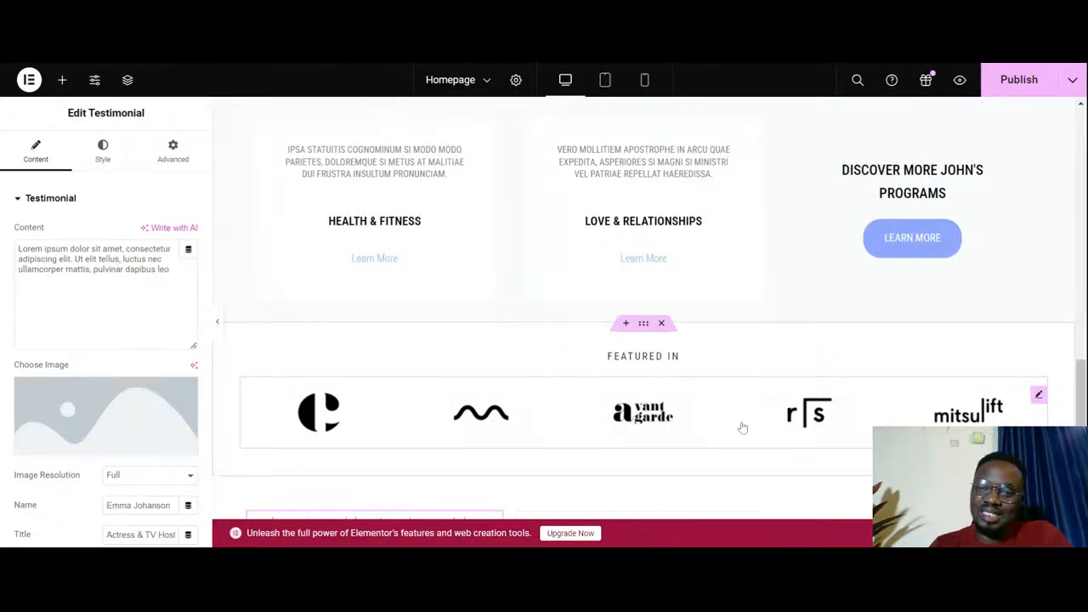
scroll(742, 427, "down", 1)
scroll(742, 427, "down", 2)
scroll(742, 427, "up", 1)
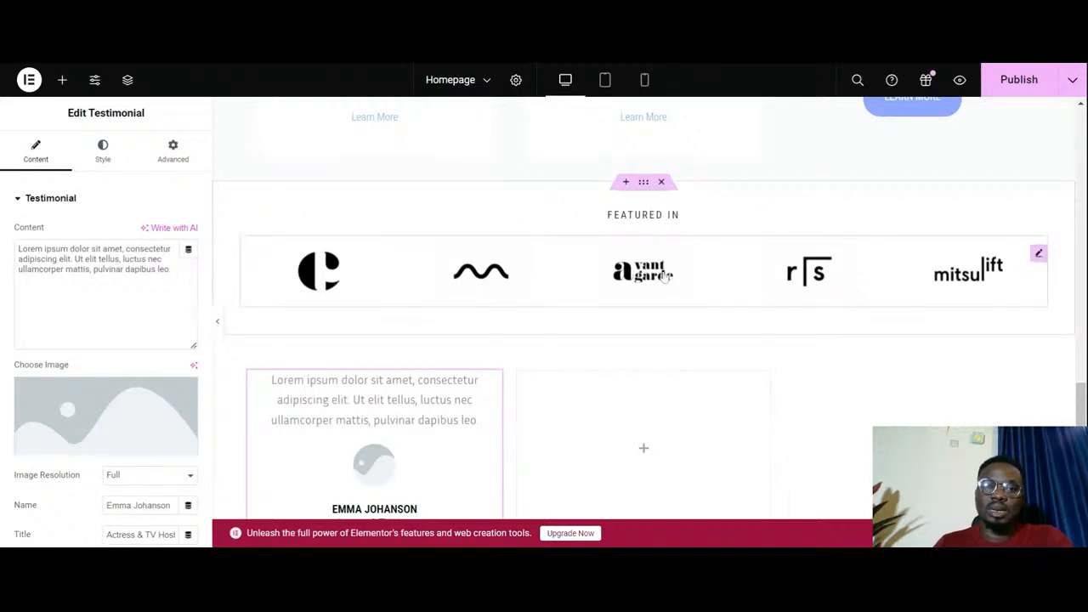
- Add a Basic Gallery widget between the Featured In heading and the logos, then look at its image picker without adding images
left_click(61, 80)
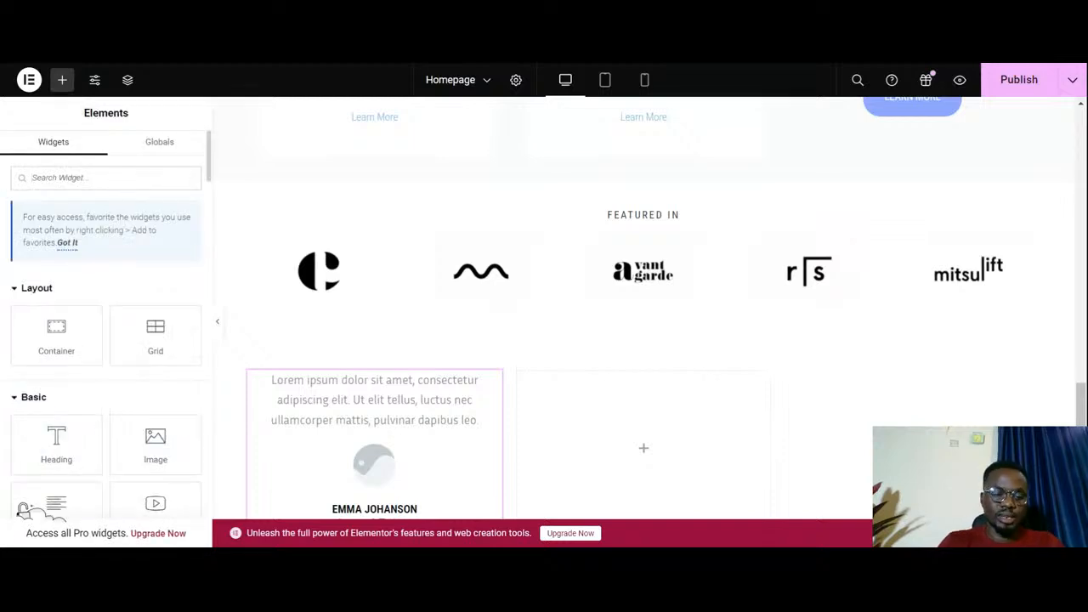
type("gal")
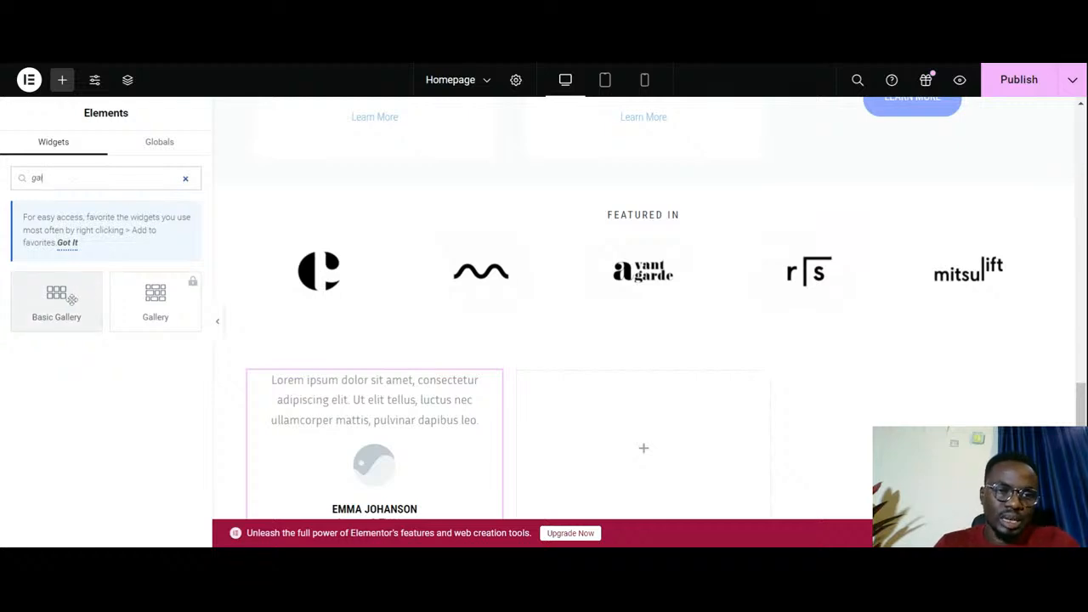
left_click_drag(66, 294, 688, 255)
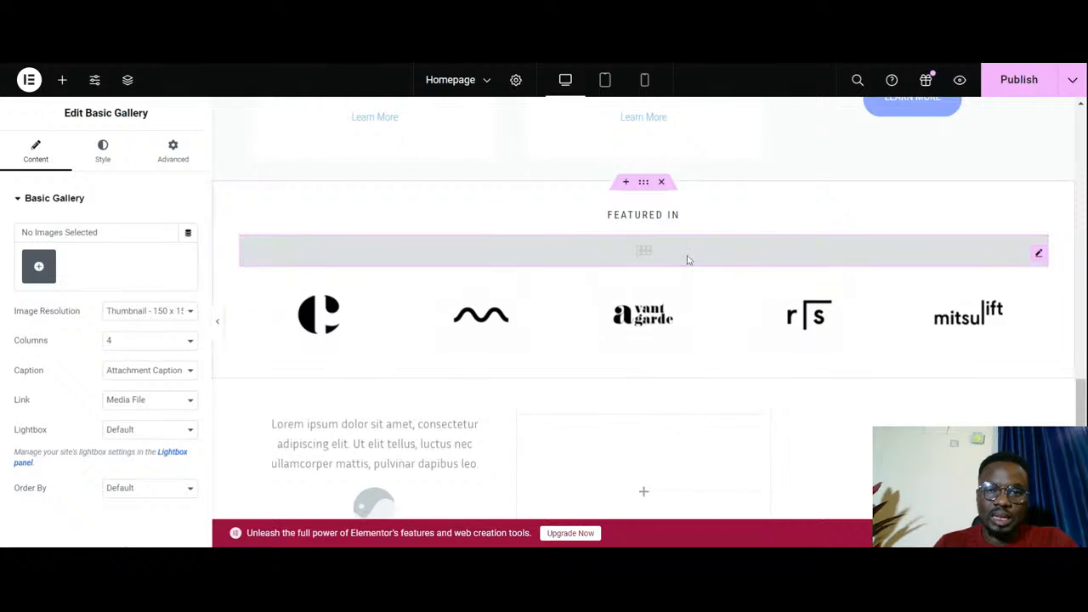
left_click(39, 269)
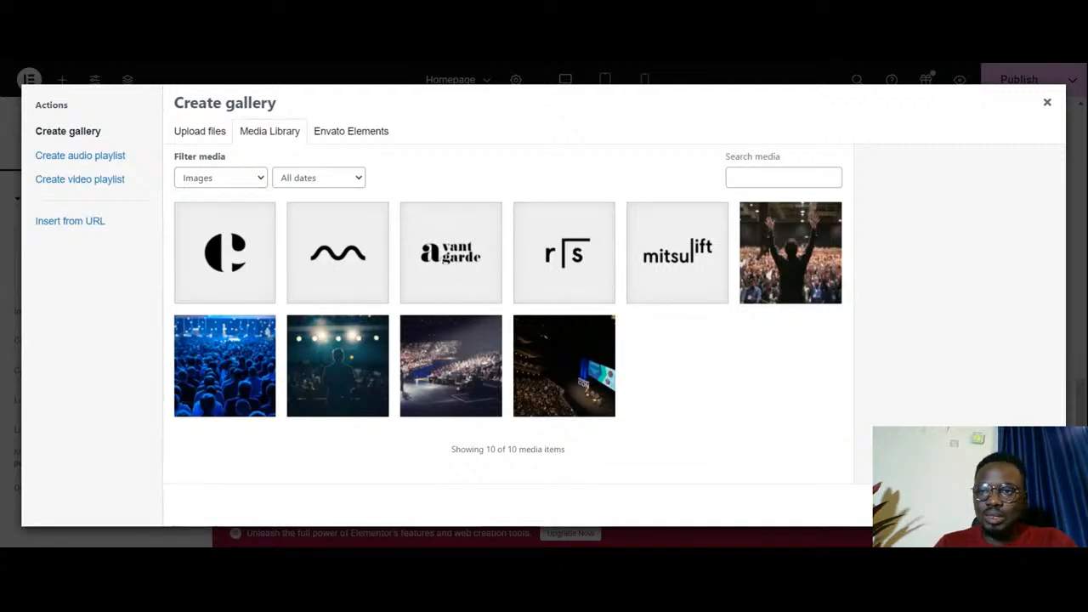
left_click(1047, 103)
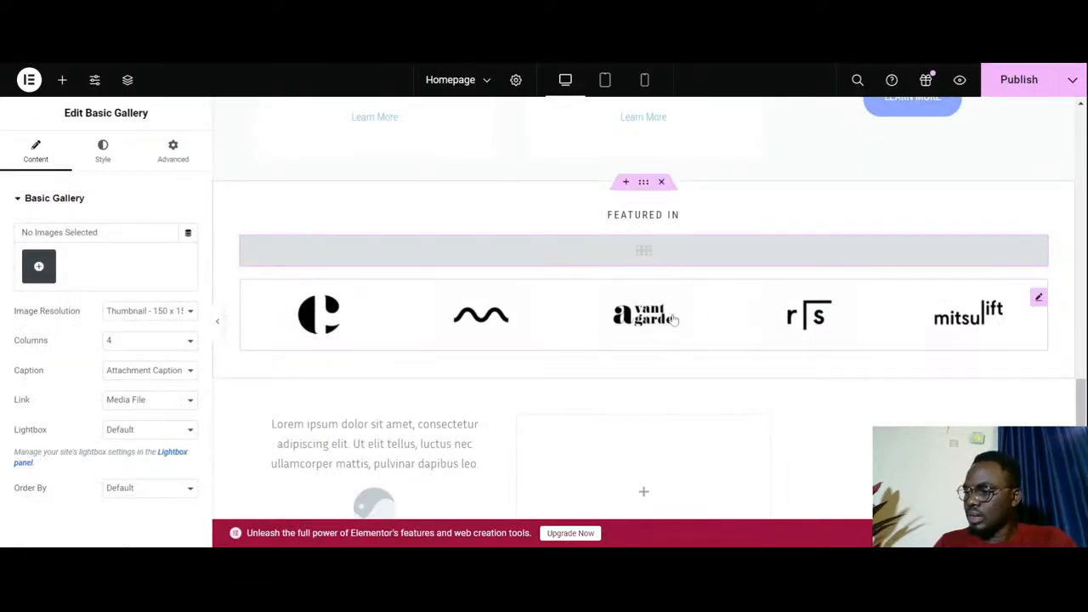
- Delete the empty Basic Gallery widget from the Featured In section
scroll(710, 325, "down", 1)
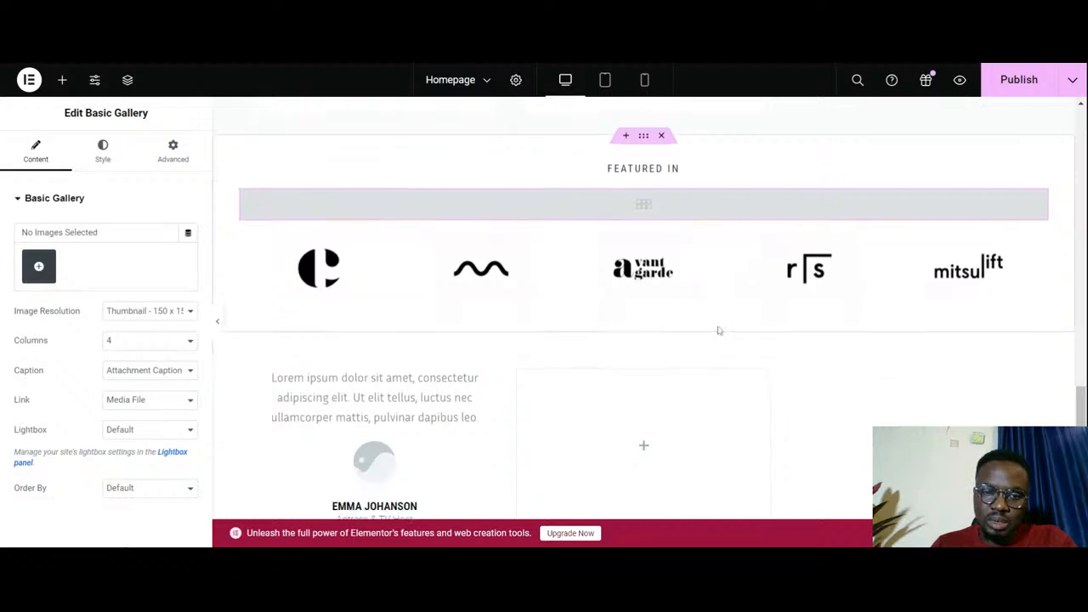
scroll(736, 324, "down", 1)
scroll(765, 262, "up", 2)
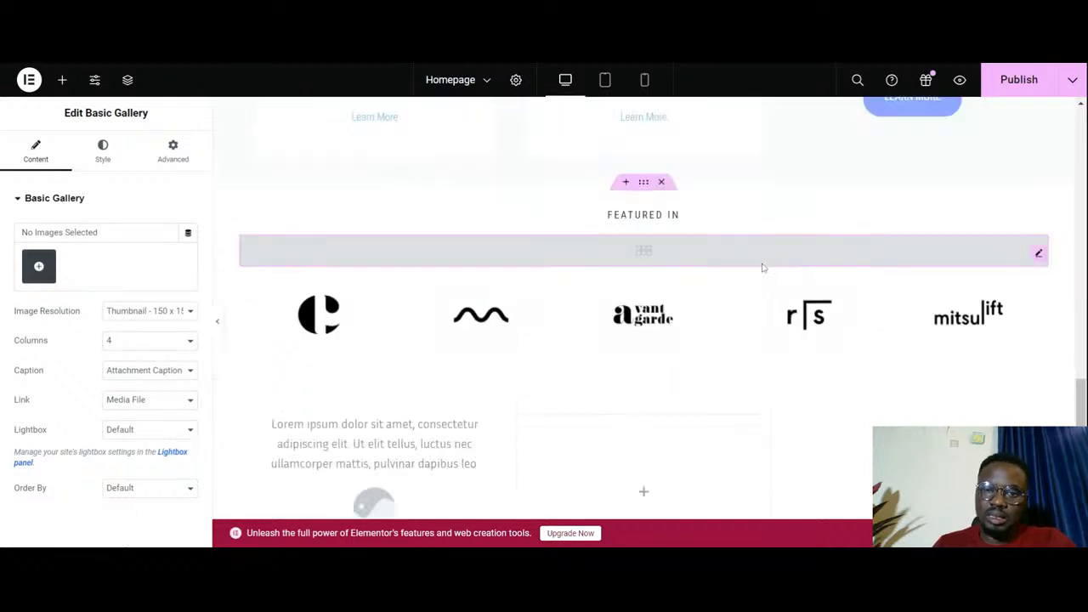
scroll(638, 289, "up", 2)
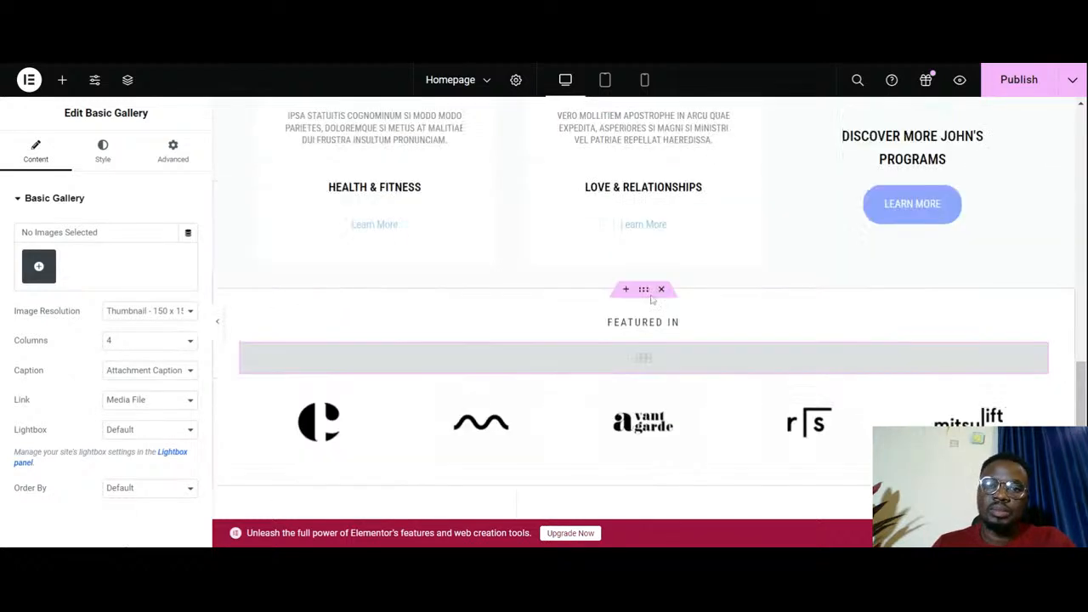
scroll(669, 360, "up", 6)
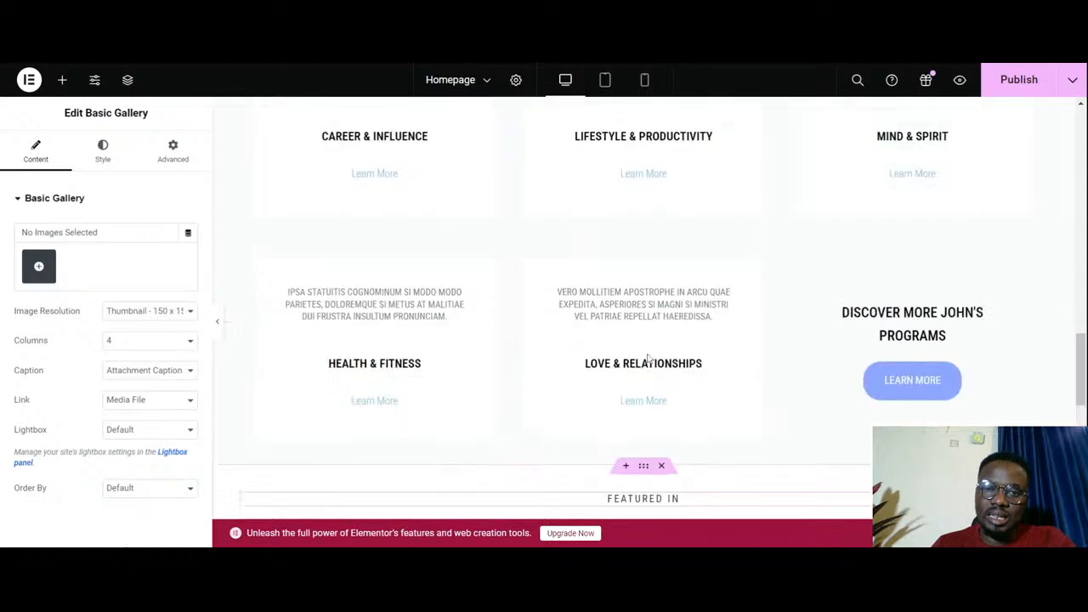
scroll(652, 359, "up", 3)
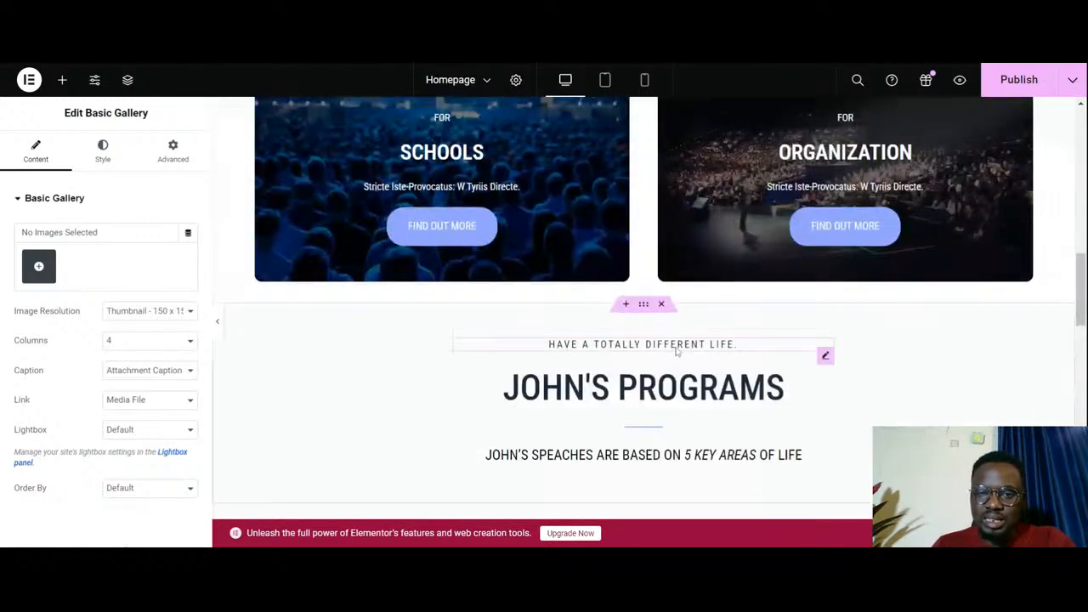
scroll(679, 350, "down", 11)
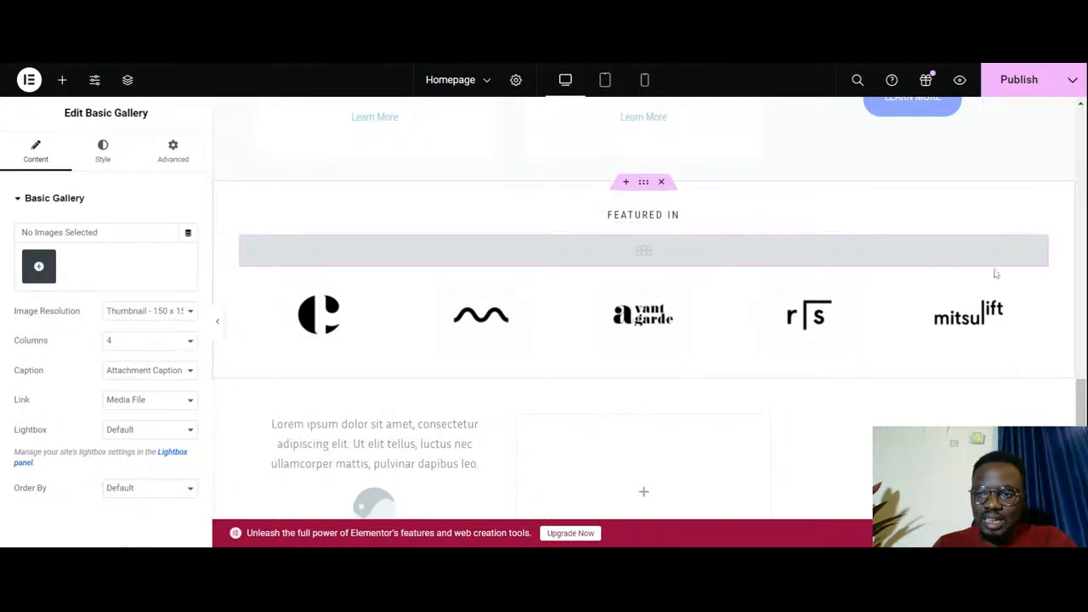
right_click(1038, 259)
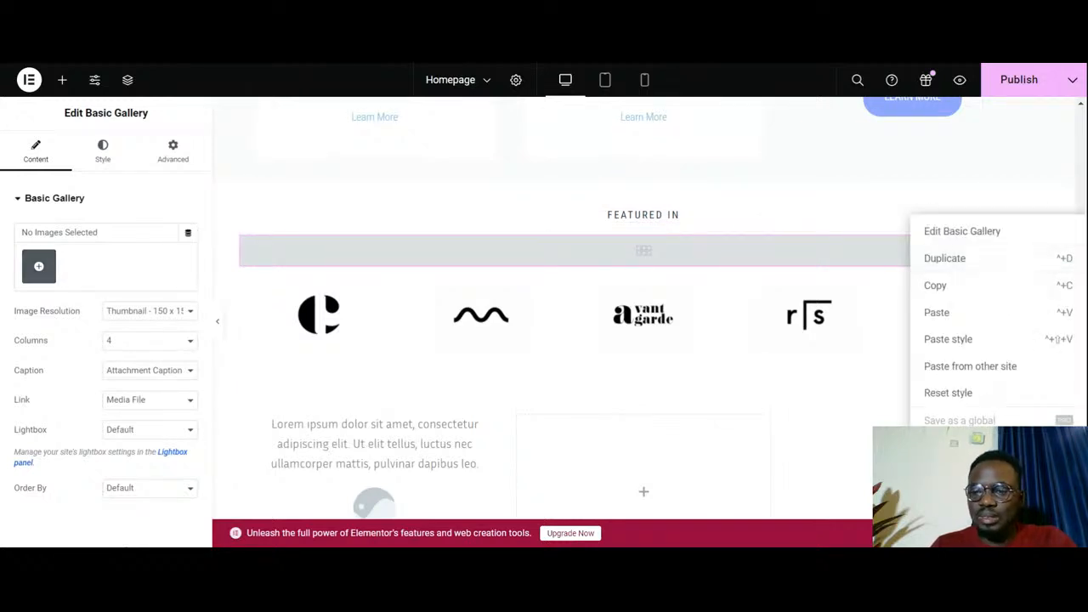
left_click(941, 500)
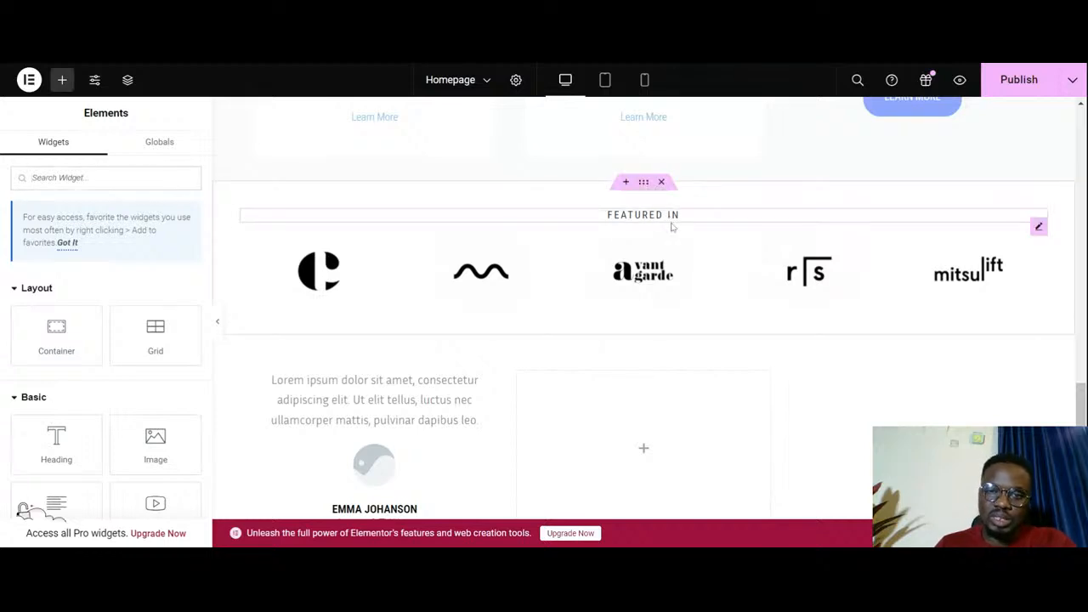
- Insert a new single-column Flexbox container directly above the existing testimonial section
scroll(676, 247, "down", 3)
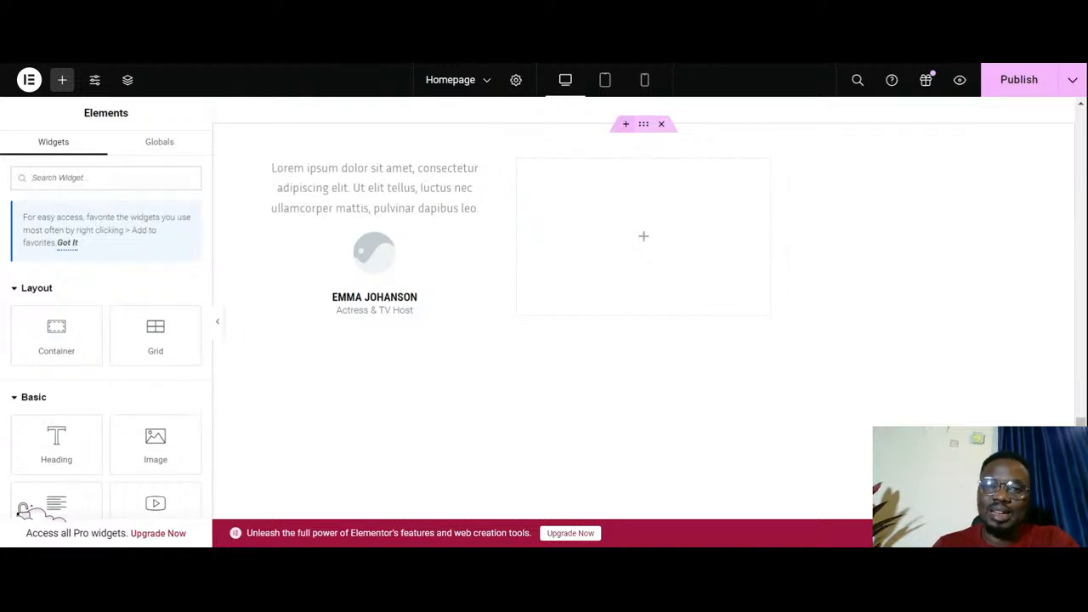
left_click(624, 129)
left_click(596, 187)
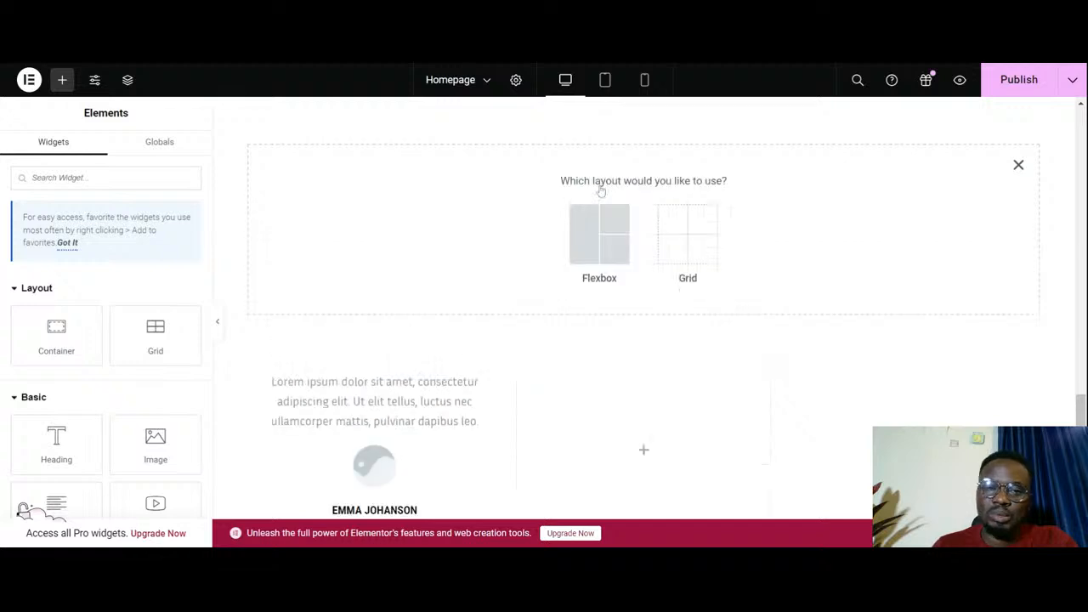
left_click(580, 245)
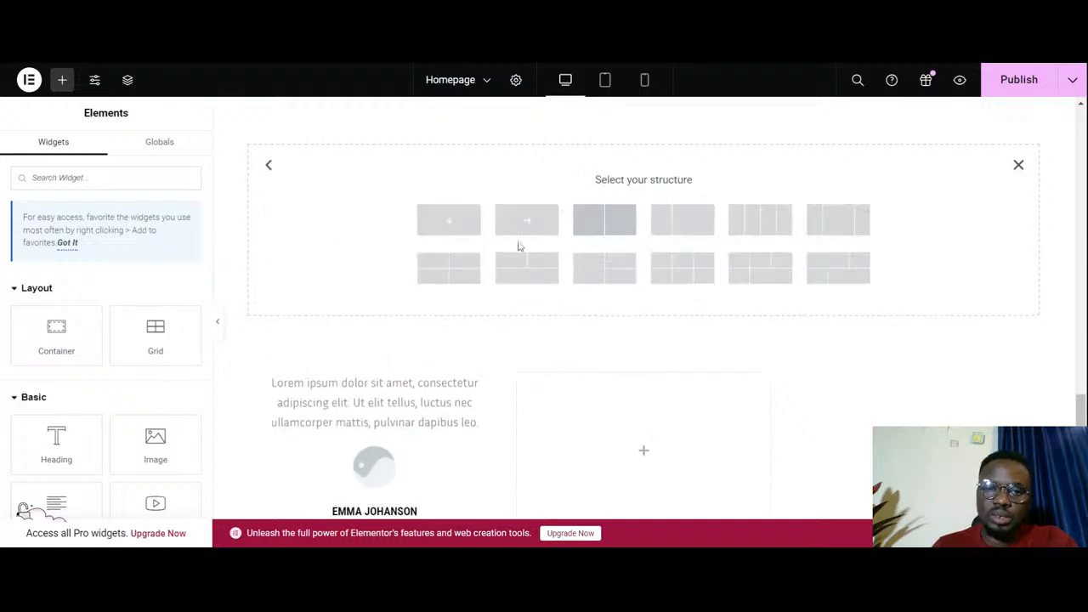
left_click(469, 239)
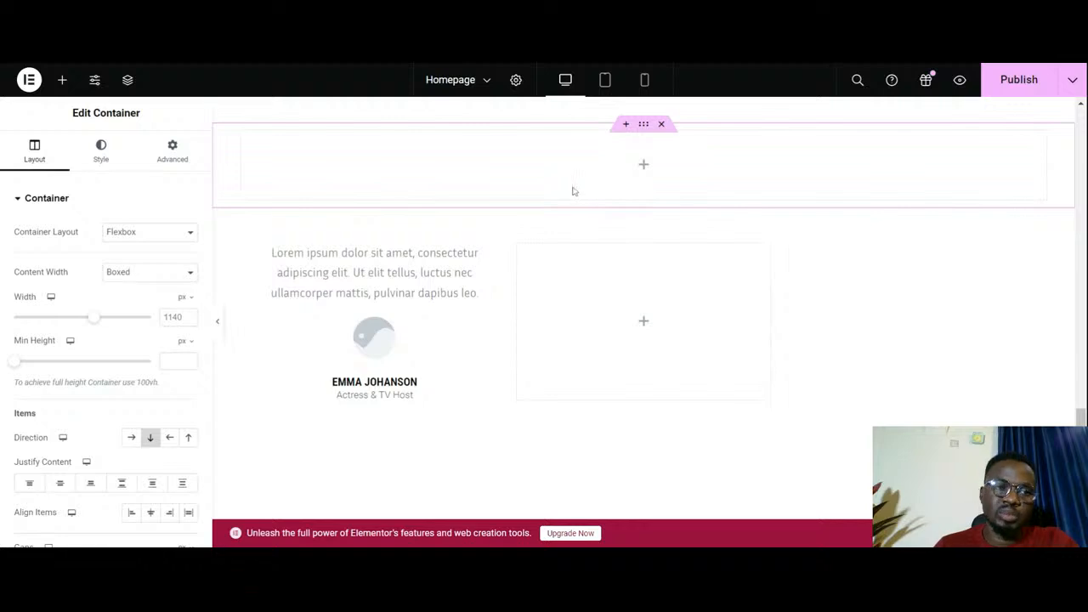
- Place a Grid container inside the new empty Flexbox container
left_click(61, 81)
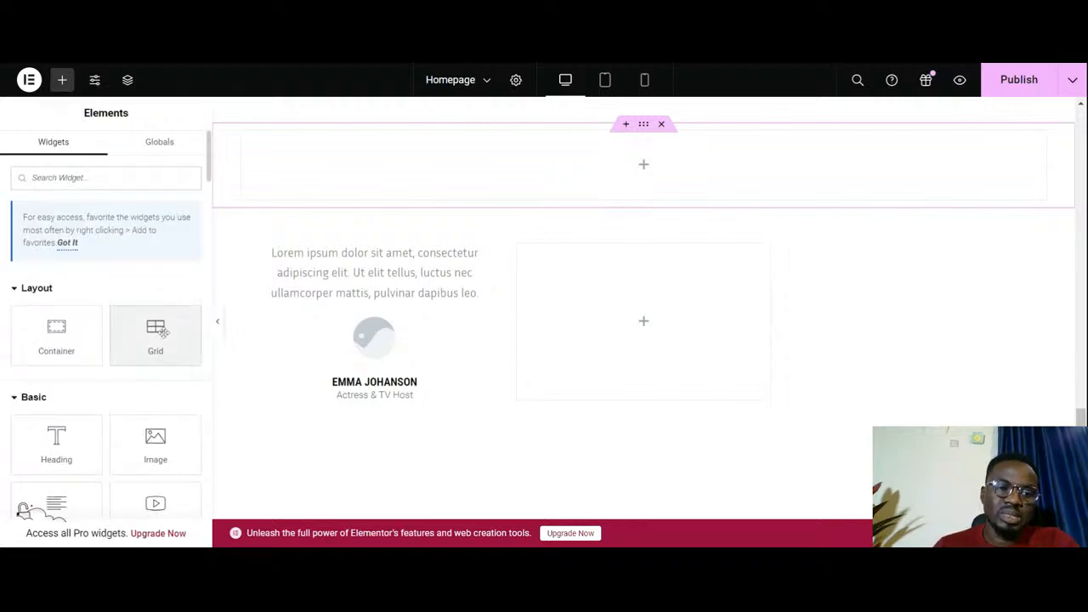
left_click_drag(164, 333, 643, 165)
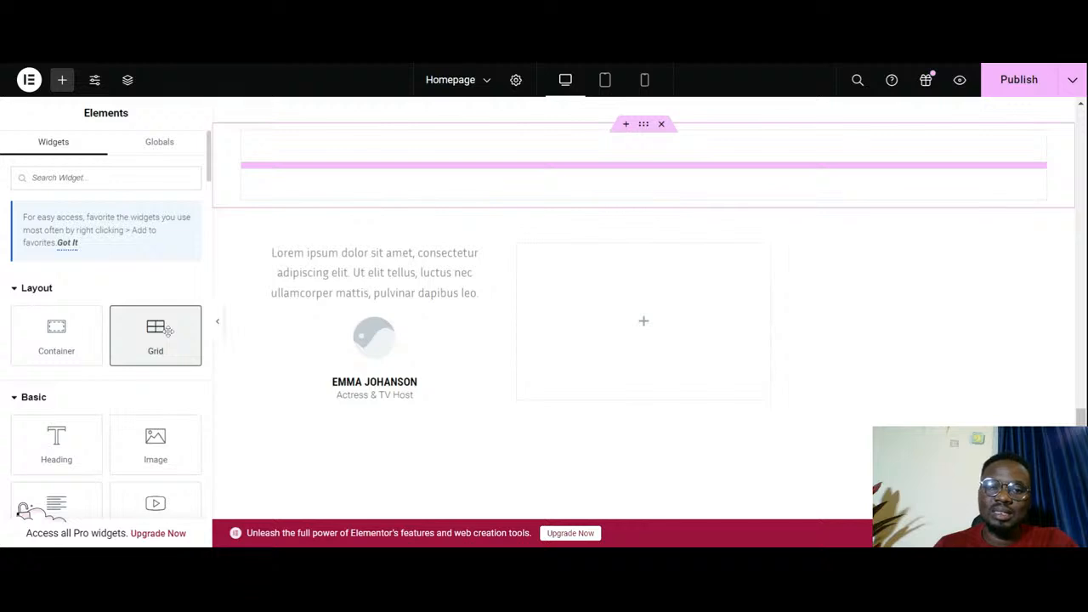
left_click_drag(456, 207, 456, 213)
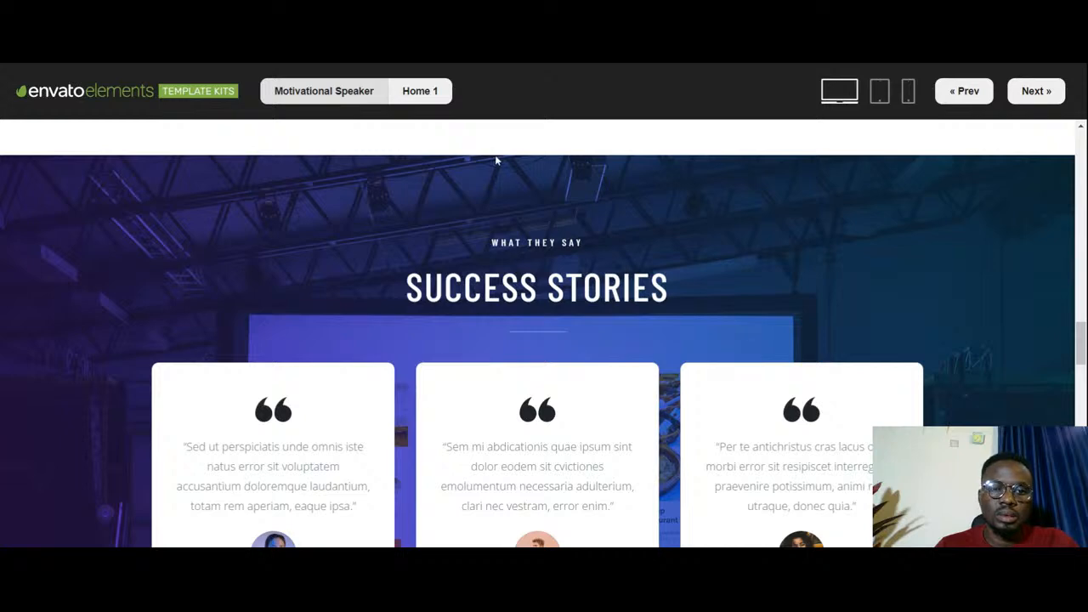
- Consult the Success Stories section in the Envato Motivational Speaker template preview and compare it with the grid and existing testimonial
scroll(497, 160, "down", 3)
scroll(535, 298, "up", 2)
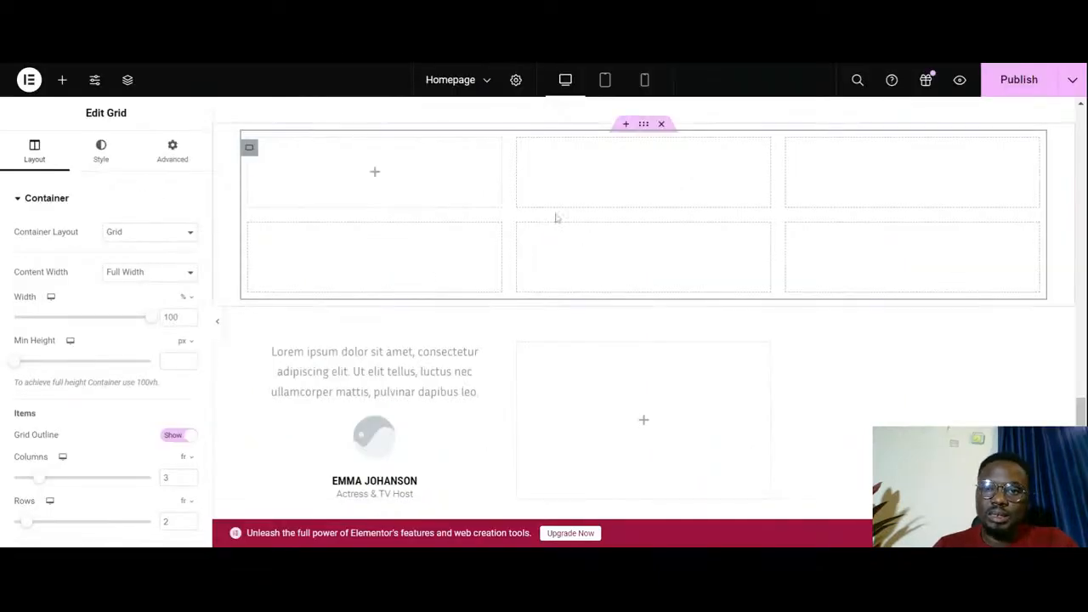
scroll(676, 261, "down", 2)
scroll(677, 263, "up", 2)
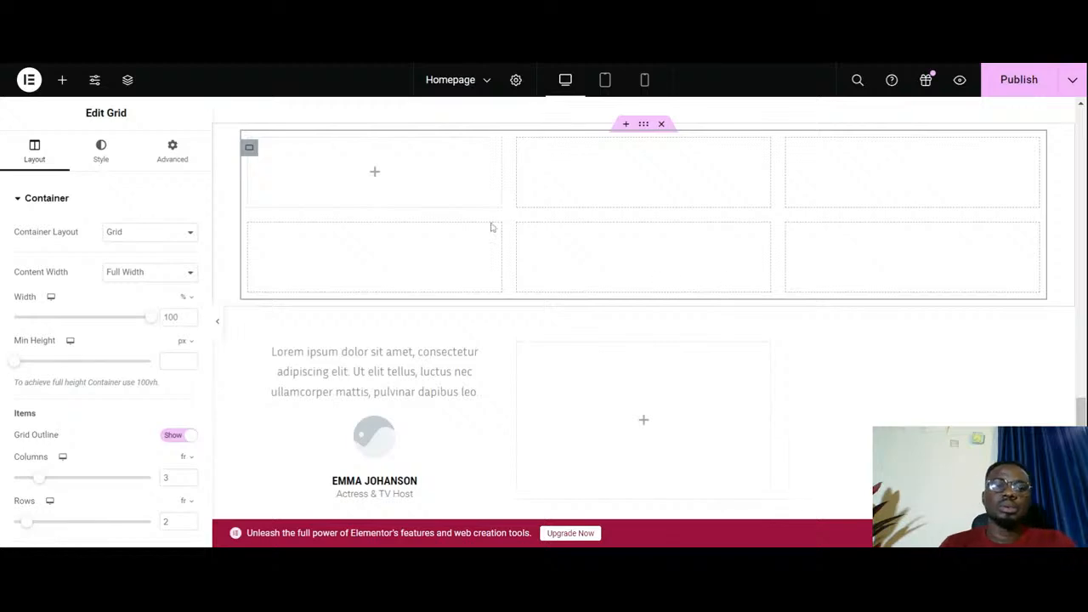
scroll(497, 261, "down", 1)
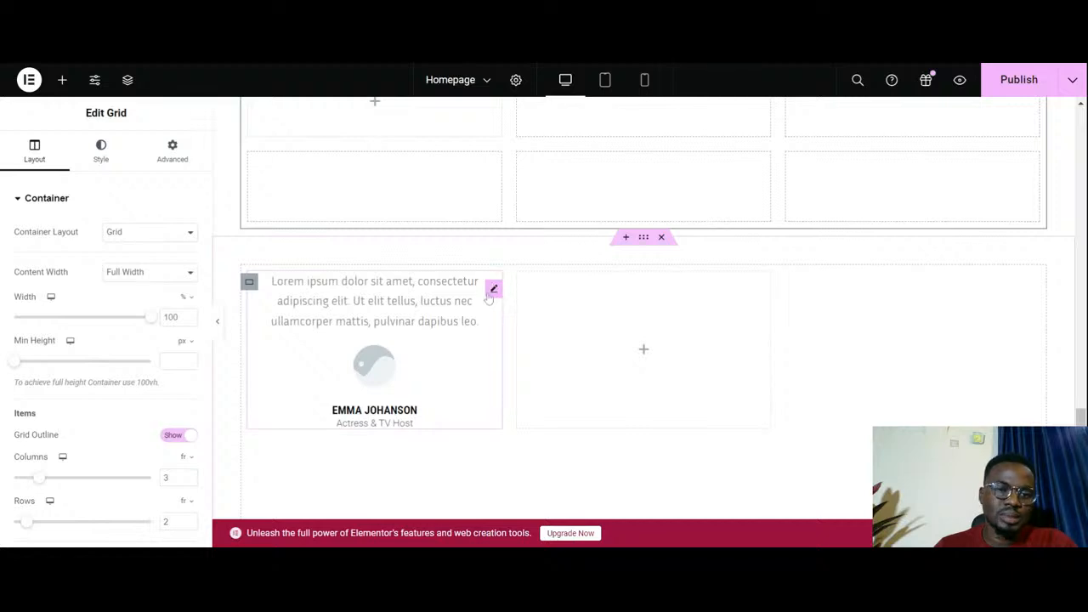
- Add a Testimonial widget to the first cell of the new grid
scroll(480, 308, "up", 2)
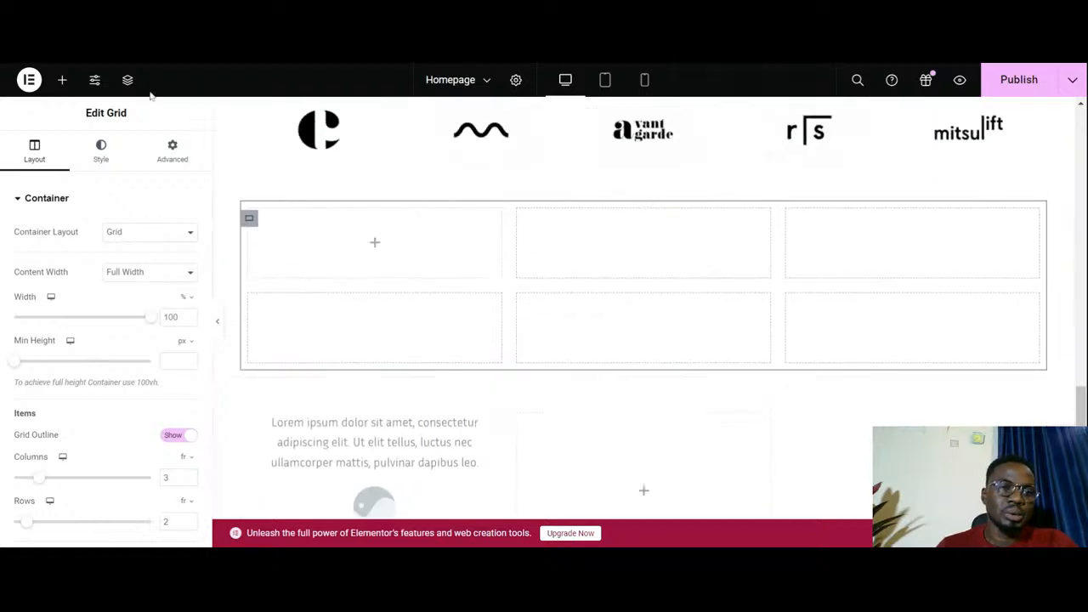
left_click(66, 79)
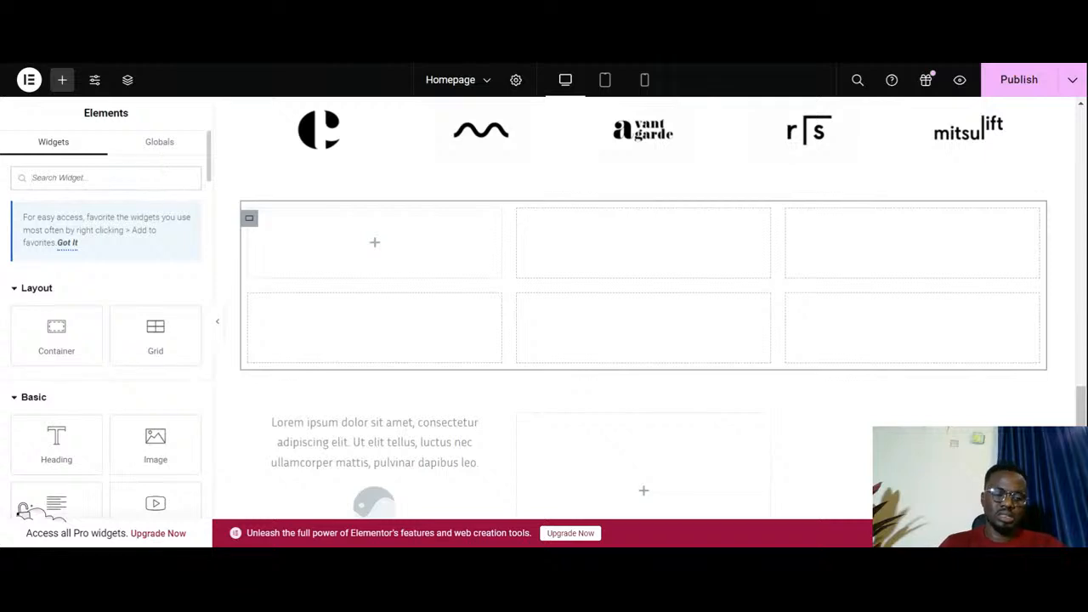
type("test")
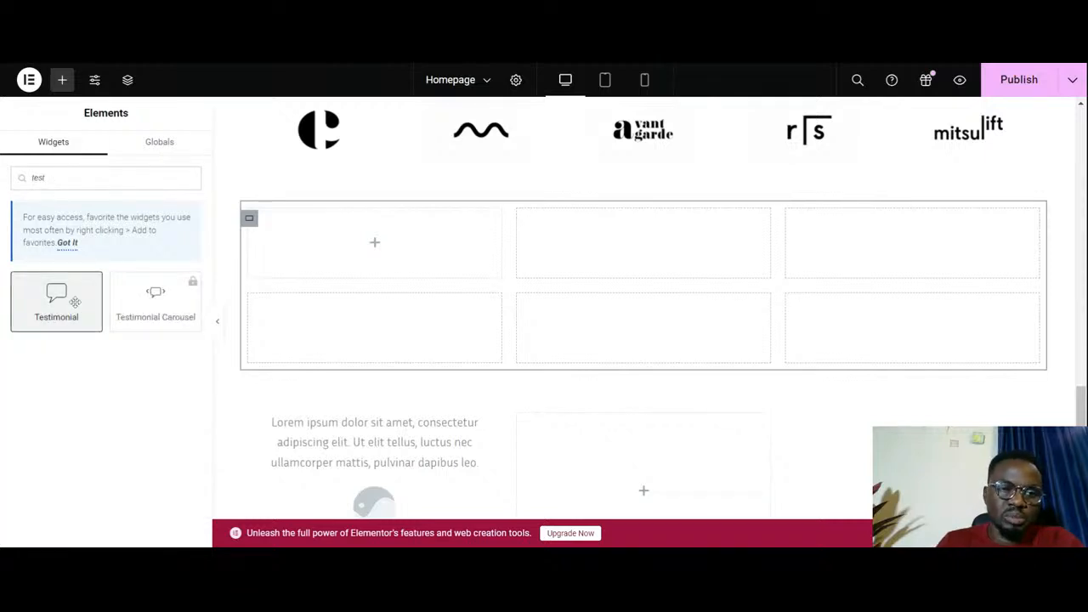
left_click_drag(74, 302, 374, 243)
- Compare the new testimonial's layout with the existing styled testimonial below it and review its image position and alignment settings
scroll(493, 280, "down", 2)
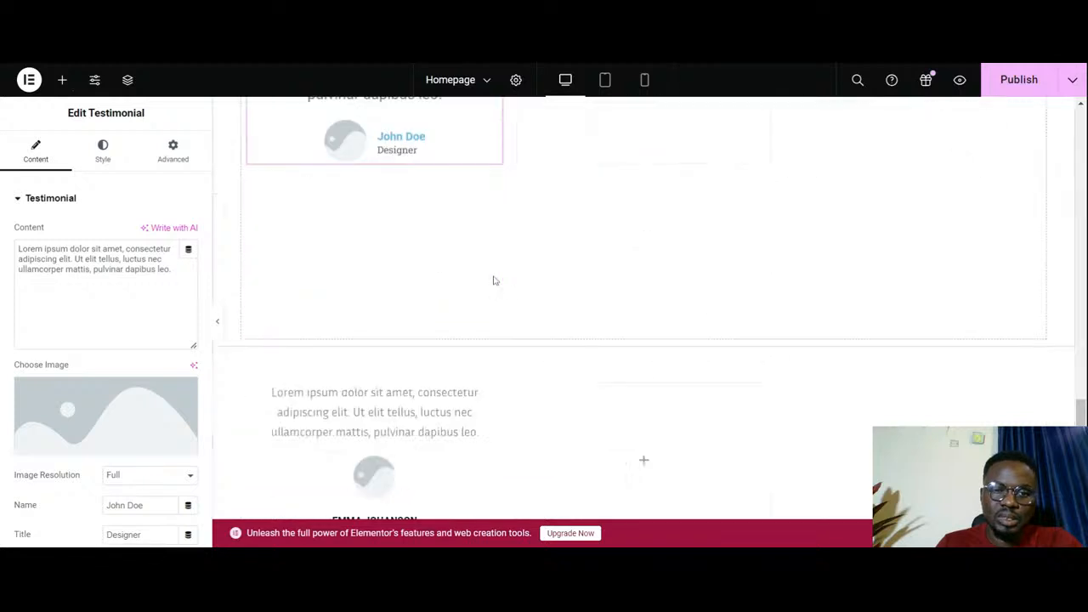
scroll(494, 281, "down", 2)
scroll(495, 280, "up", 6)
scroll(465, 290, "down", 3)
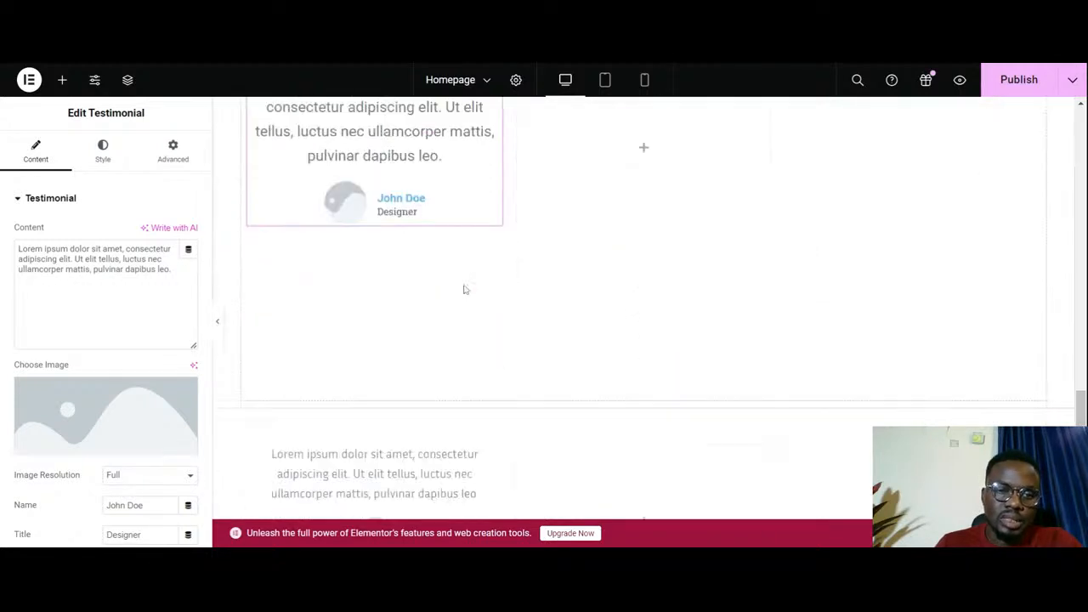
scroll(465, 290, "up", 1)
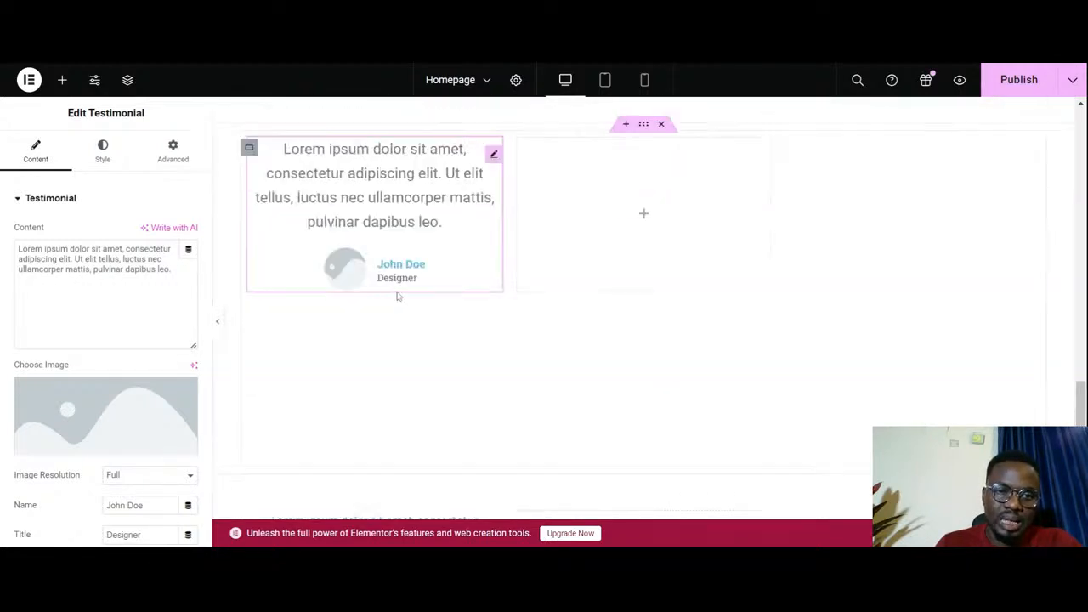
scroll(408, 285, "down", 1)
scroll(423, 260, "up", 2)
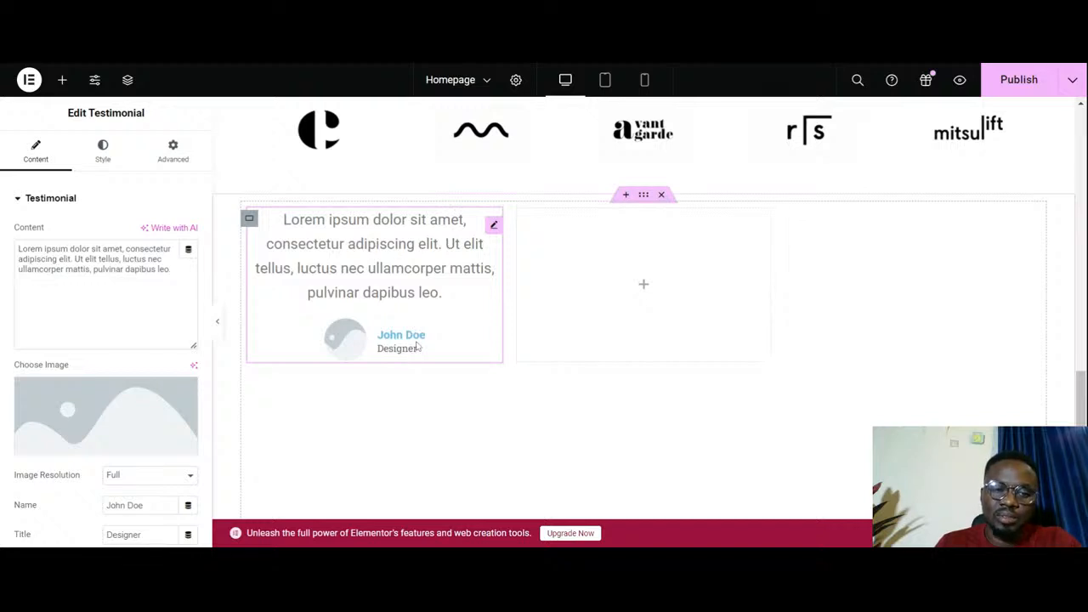
scroll(418, 347, "down", 1)
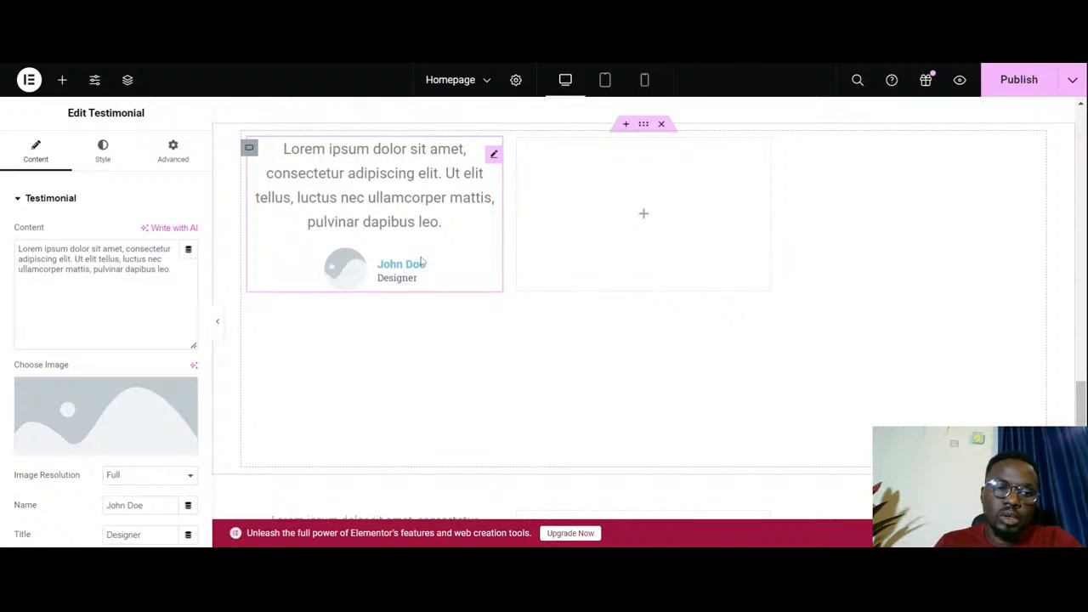
scroll(74, 333, "down", 3)
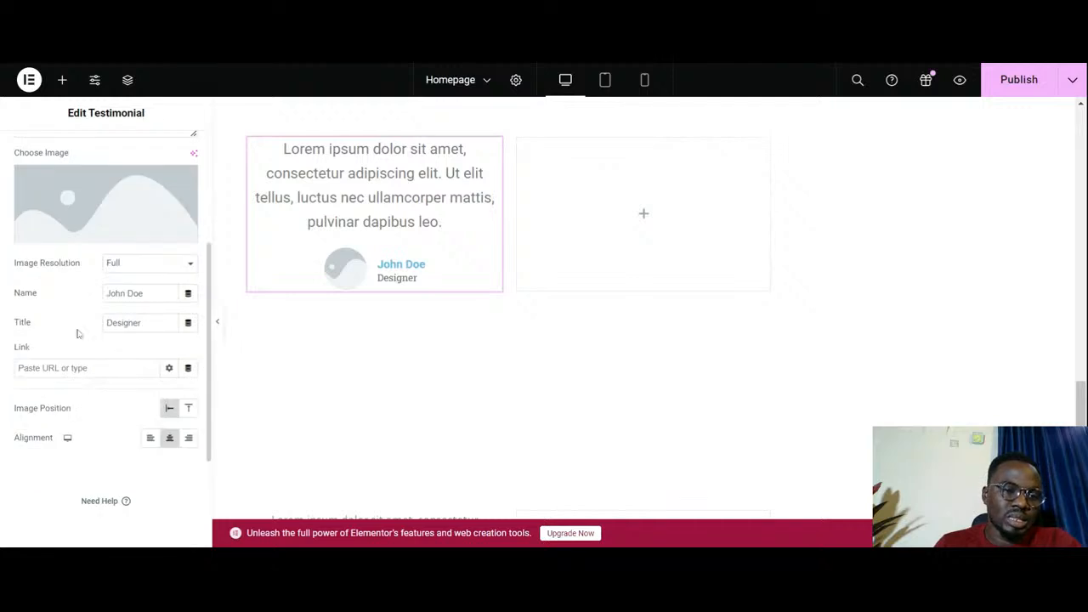
- Set the new testimonial's image position to Top and compare its layout with the existing styled testimonial below
left_click(188, 410)
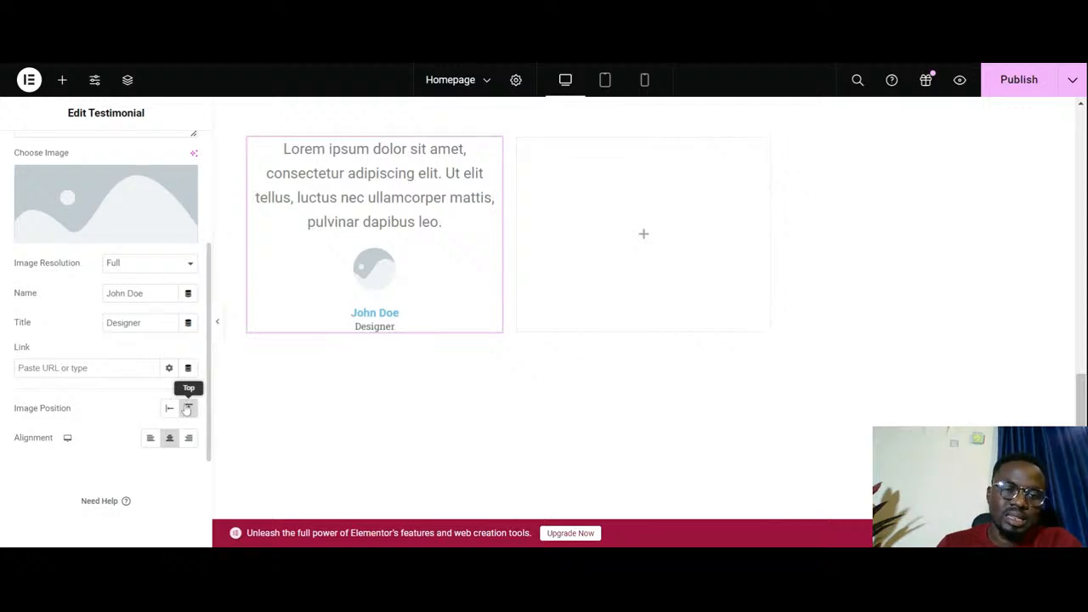
scroll(434, 270, "down", 5)
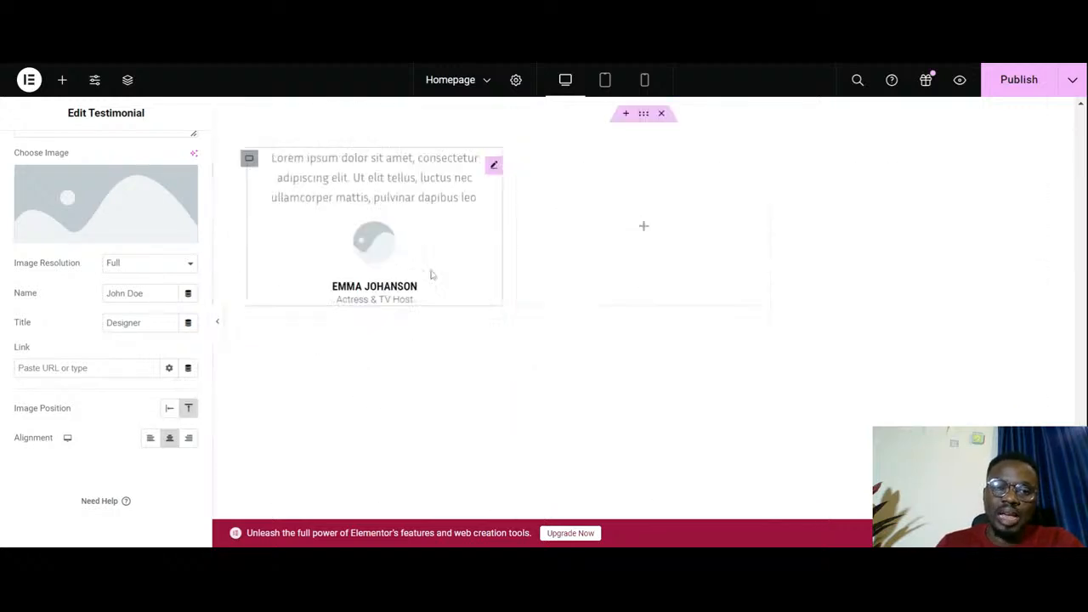
scroll(431, 275, "down", 1)
scroll(416, 282, "up", 3)
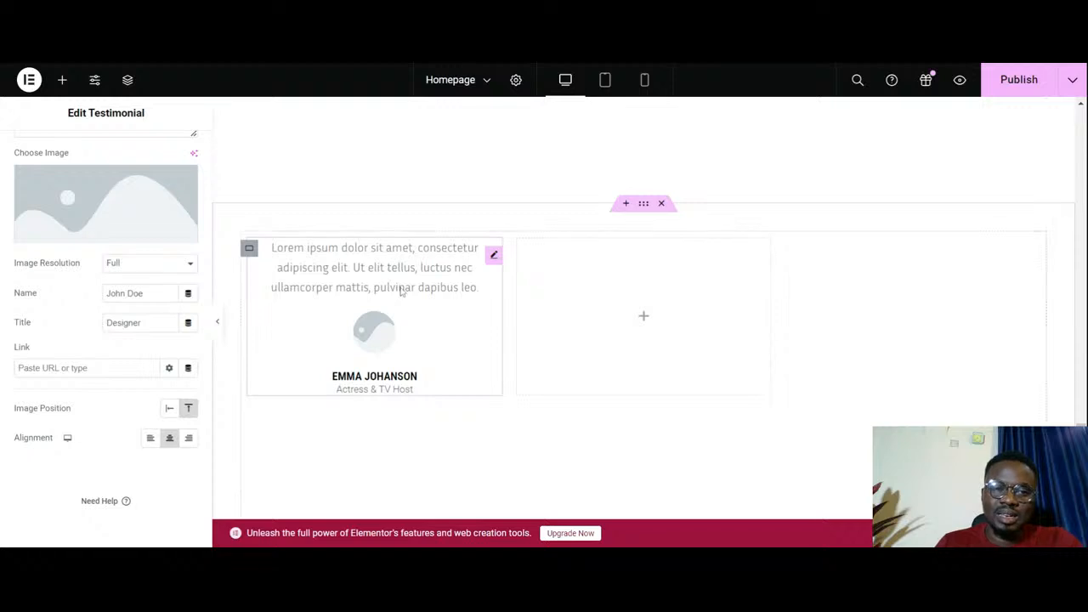
scroll(400, 301, "up", 2)
scroll(401, 294, "up", 2)
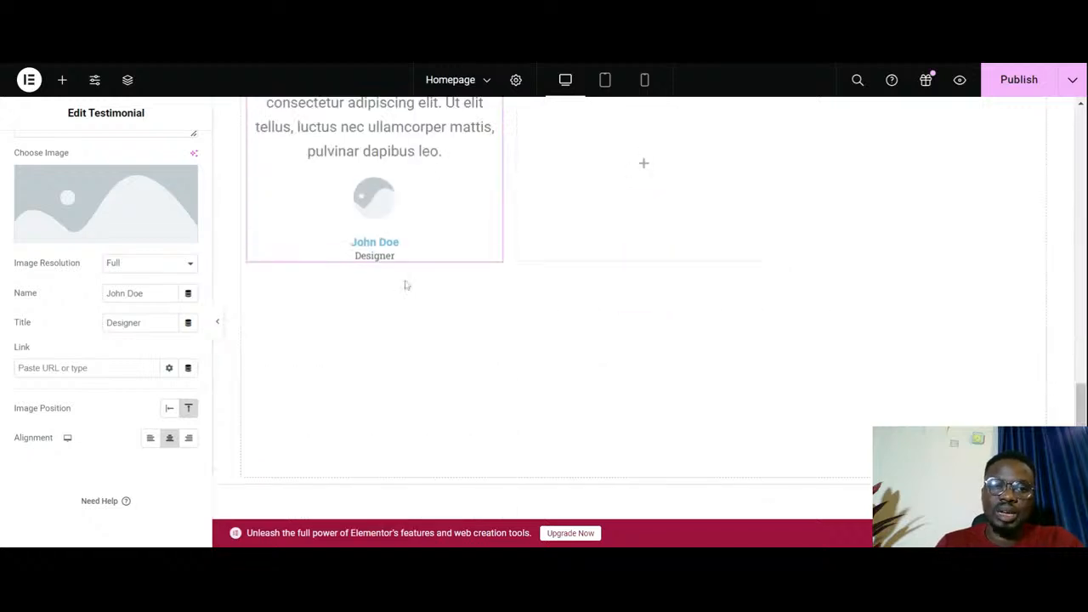
scroll(425, 246, "down", 5)
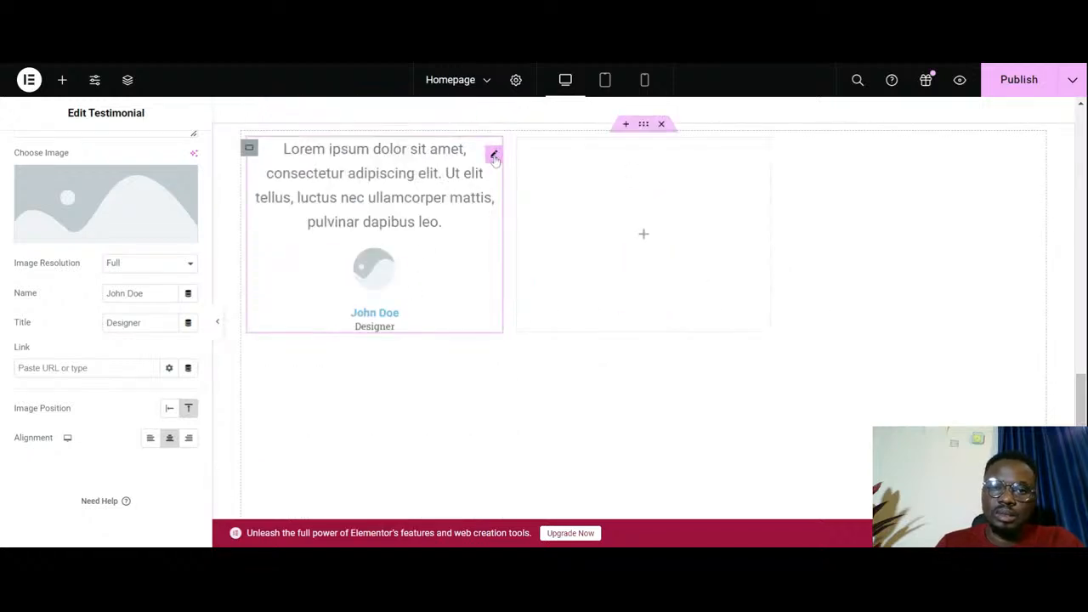
- Delete the newly added container that holds the unstyled testimonial and its grid
left_click(660, 125)
scroll(524, 225, "up", 2)
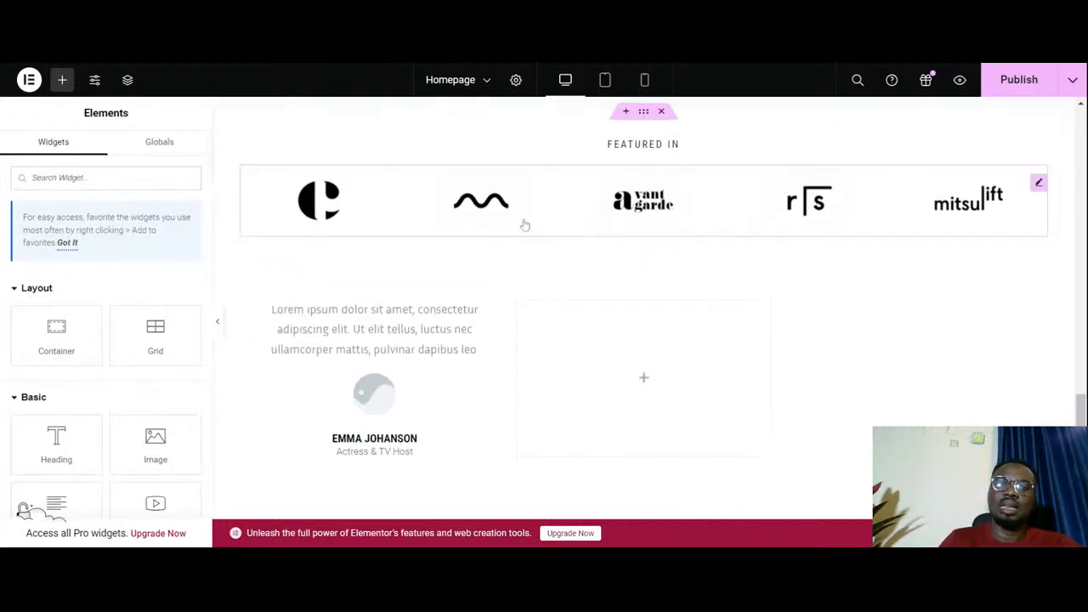
scroll(531, 255, "down", 2)
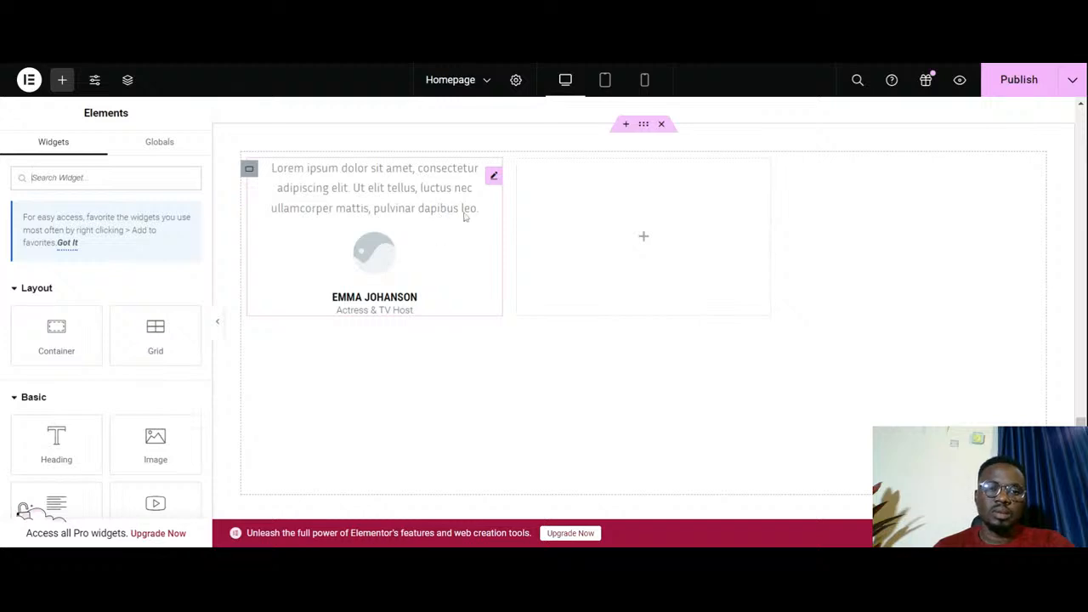
- Upload the portrait photos and use the one of the woman against the purple background as the styled testimonial's image
left_click(494, 177)
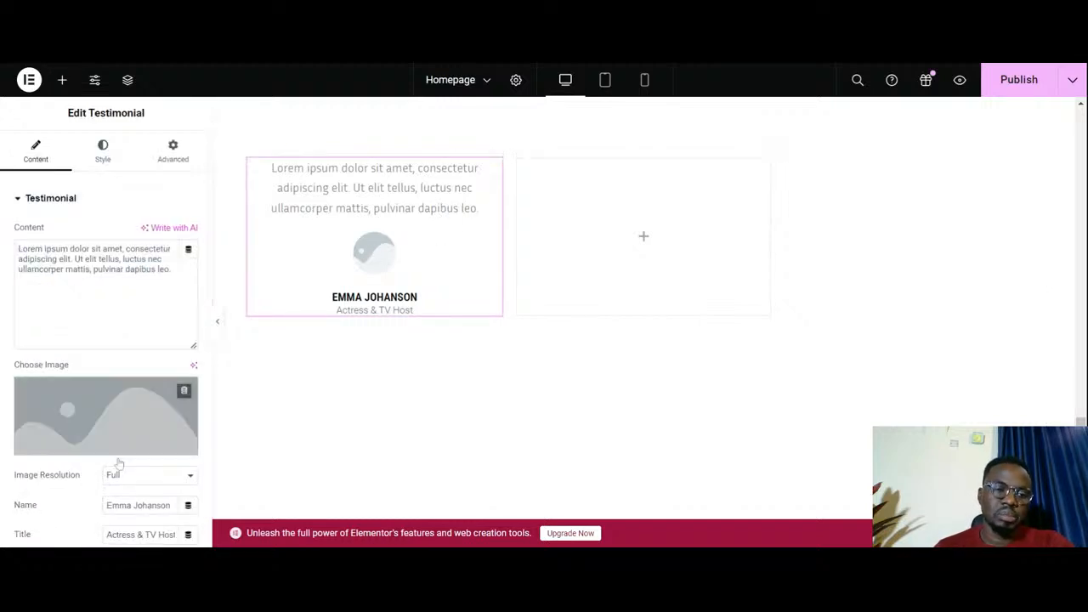
left_click(86, 453)
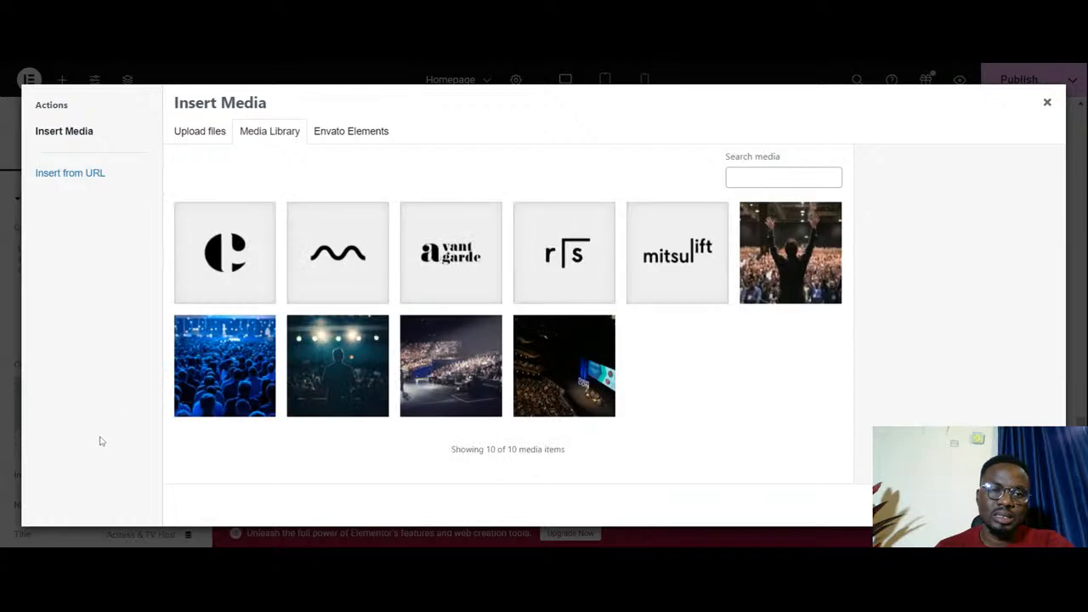
left_click(197, 134)
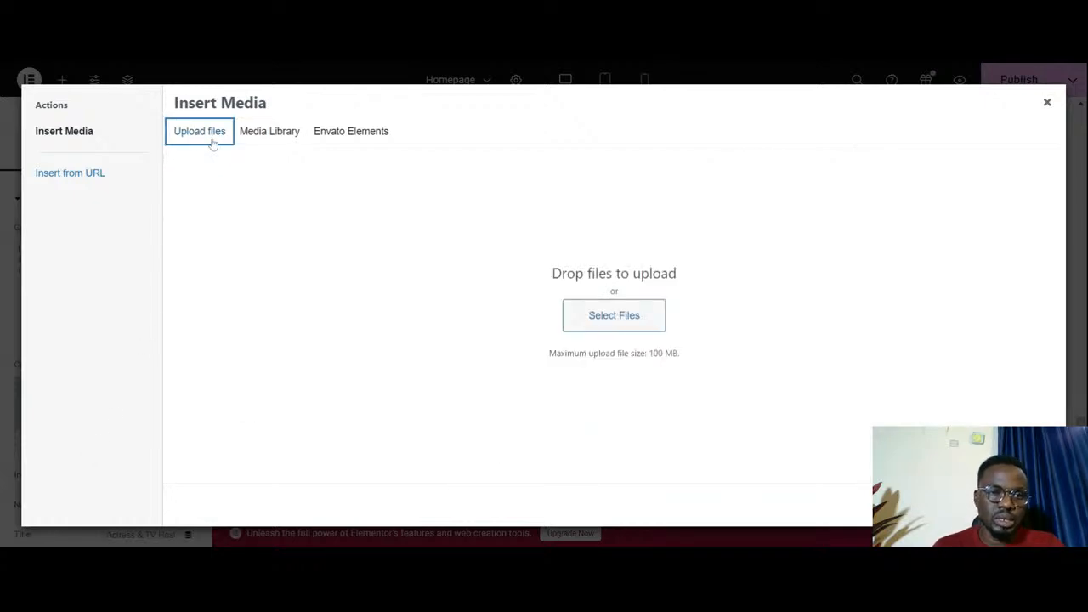
left_click(612, 331)
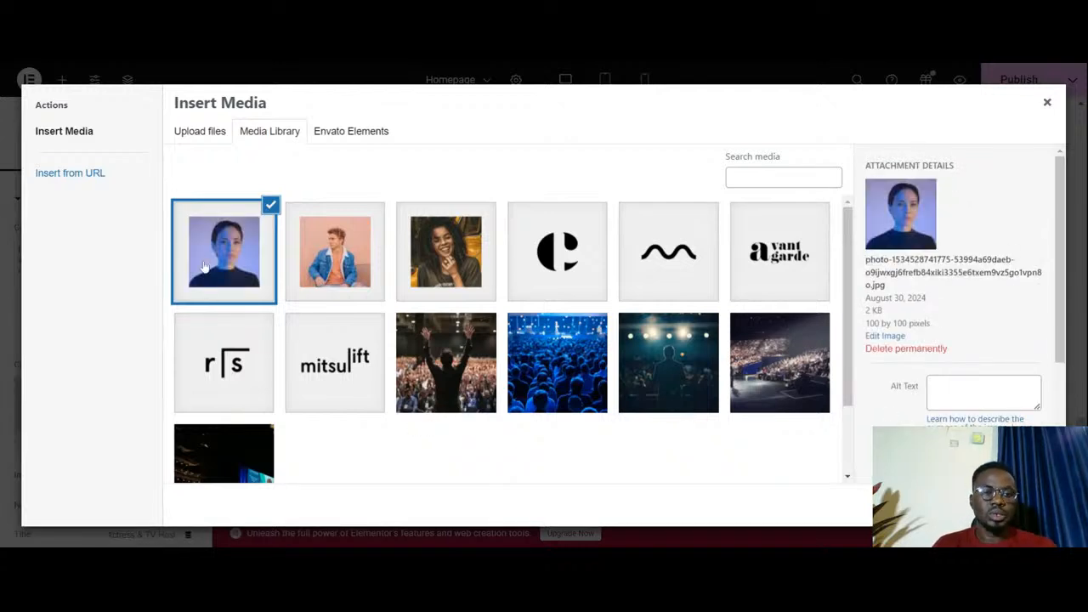
left_click(1033, 506)
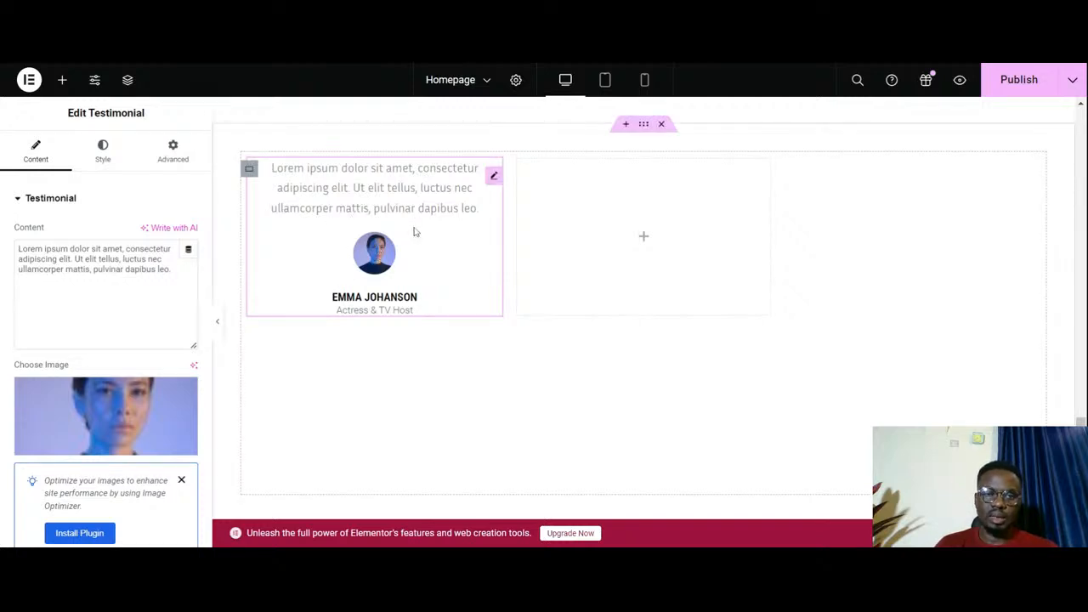
- Copy the finished testimonial and paste it into the second and third cells of the grid's first row
right_click(497, 181)
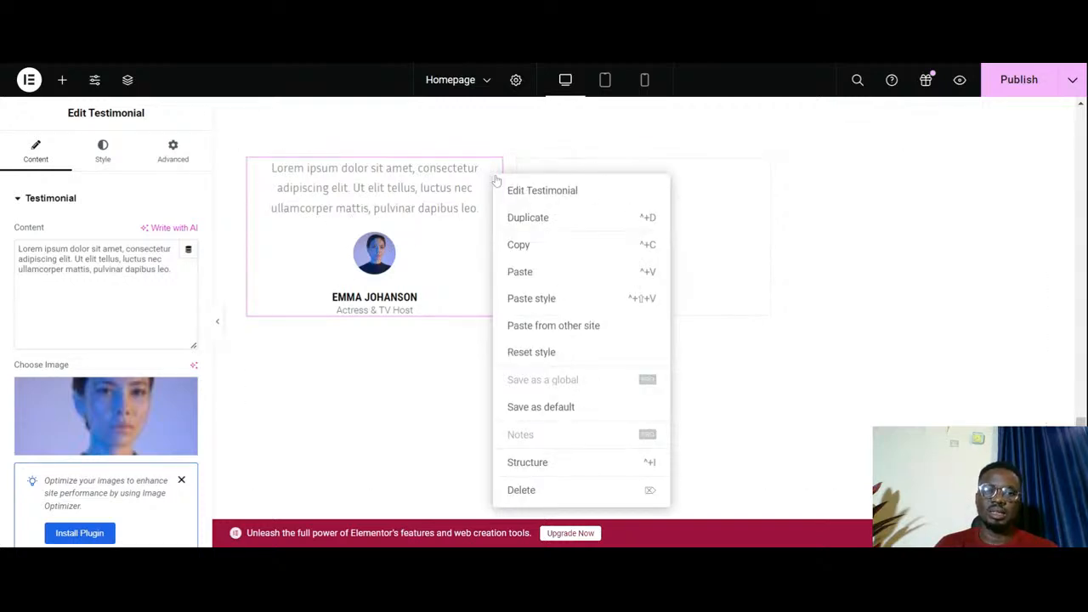
left_click(540, 254)
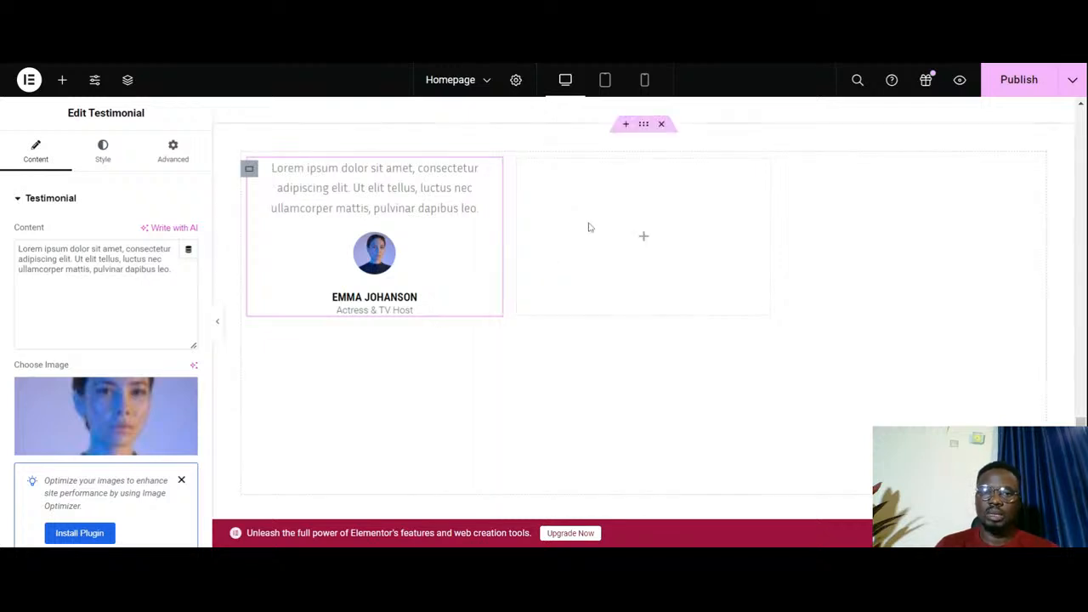
right_click(589, 226)
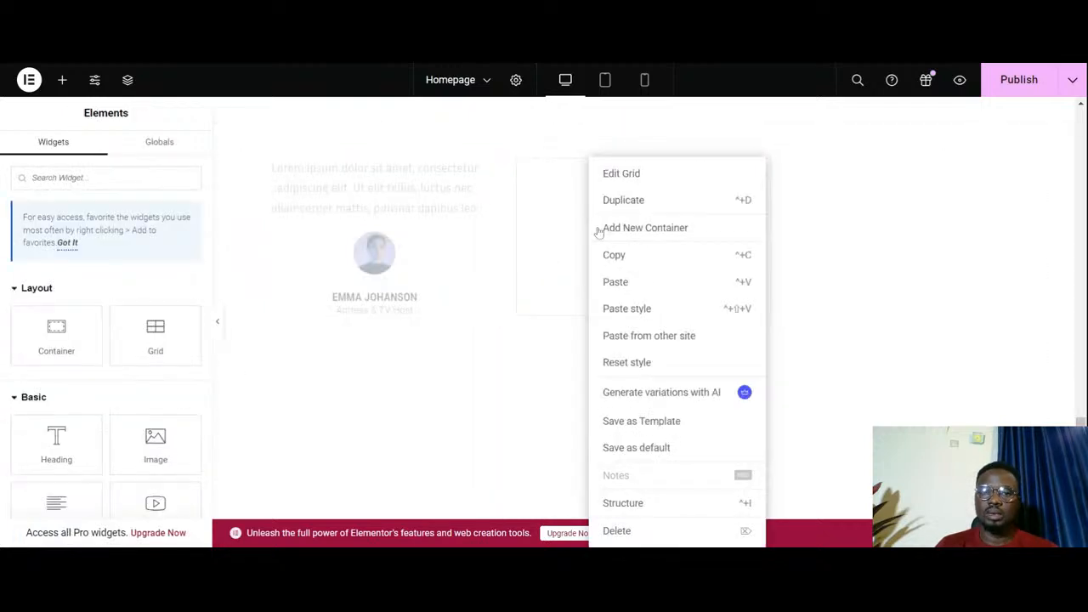
left_click(625, 282)
right_click(911, 234)
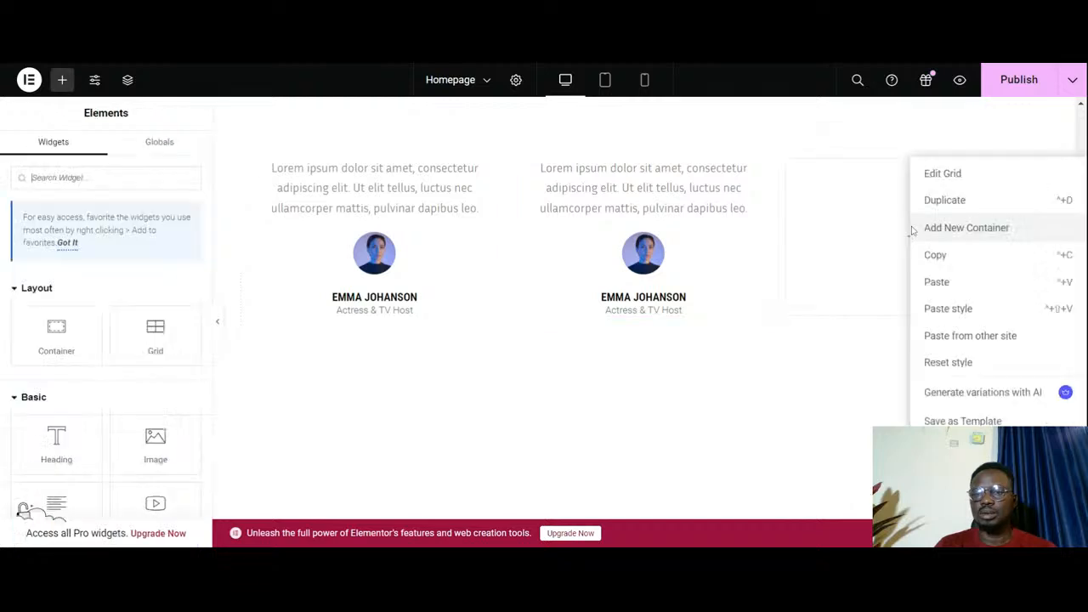
left_click(947, 287)
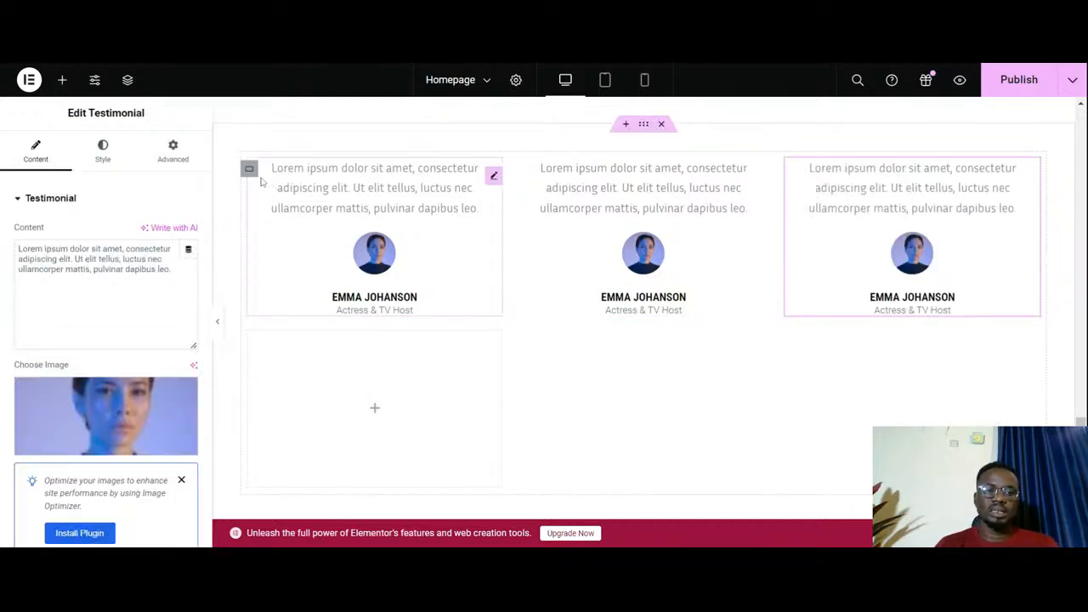
- Try a linked 5 px margin on the testimonial grid and reset it to 0 px on all sides
left_click(249, 169)
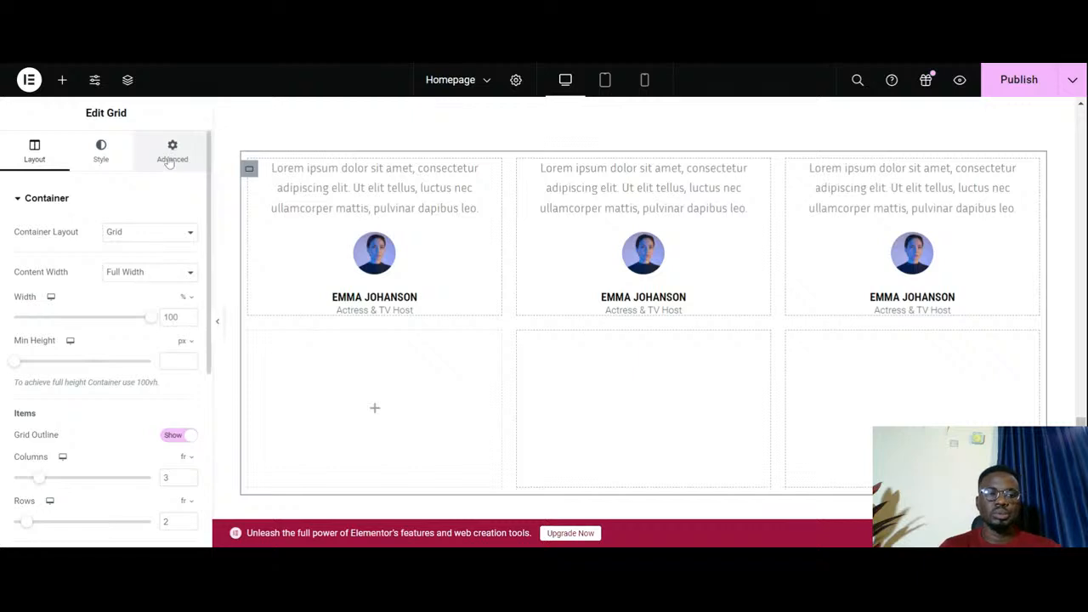
left_click(174, 160)
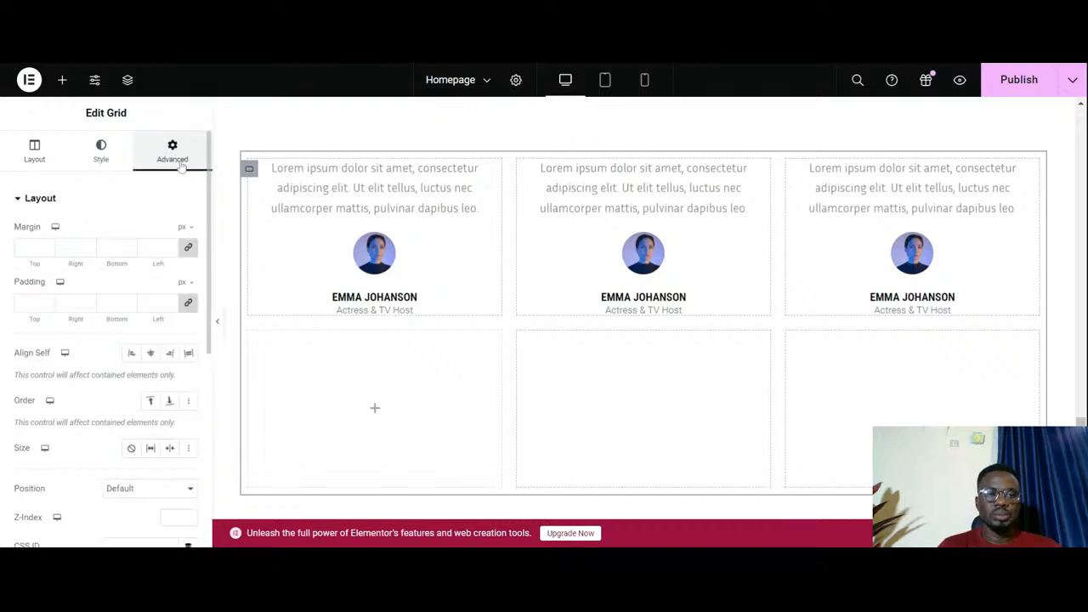
left_click(171, 247)
left_click(171, 248)
left_click(171, 248)
left_click(171, 247)
left_click(171, 247)
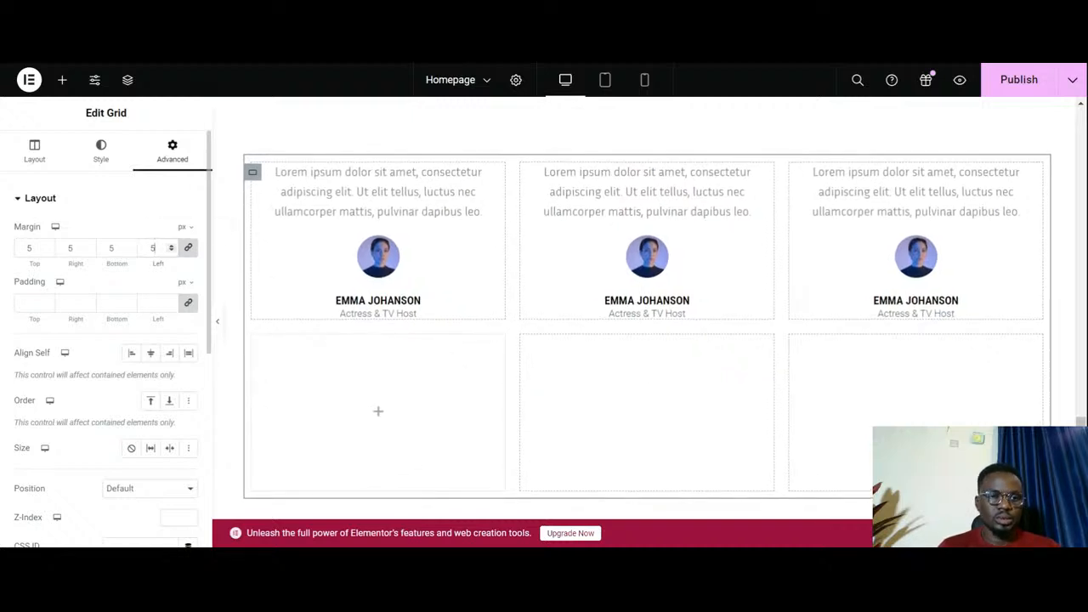
left_click(171, 251)
left_click(172, 251)
left_click(172, 251)
left_click(172, 250)
left_click(172, 251)
left_click(172, 251)
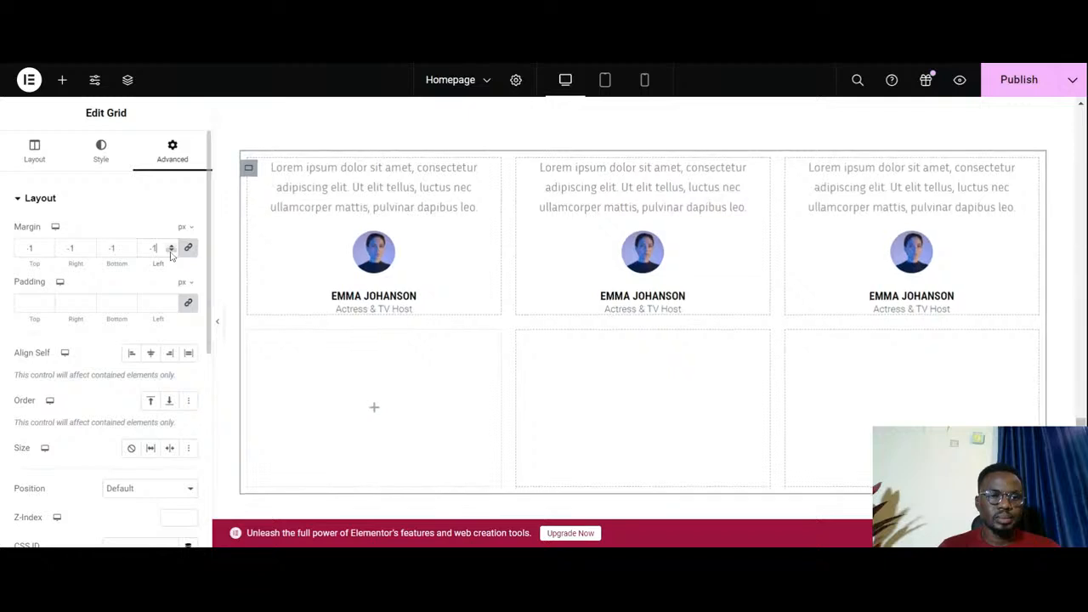
left_click(172, 244)
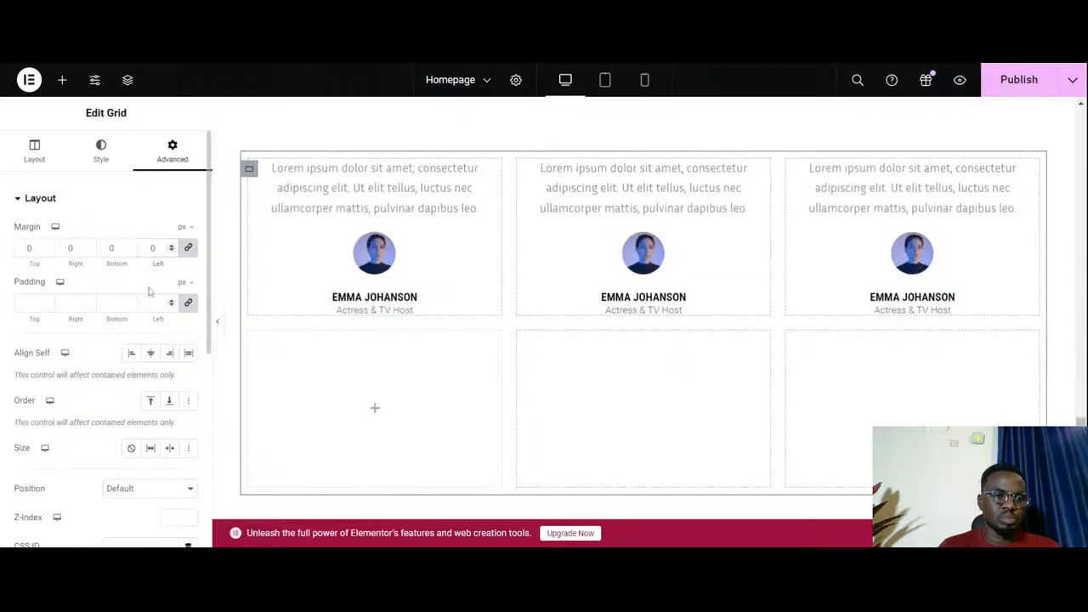
- Reduce the testimonial grid to 1 row in its layout settings
left_click(102, 160)
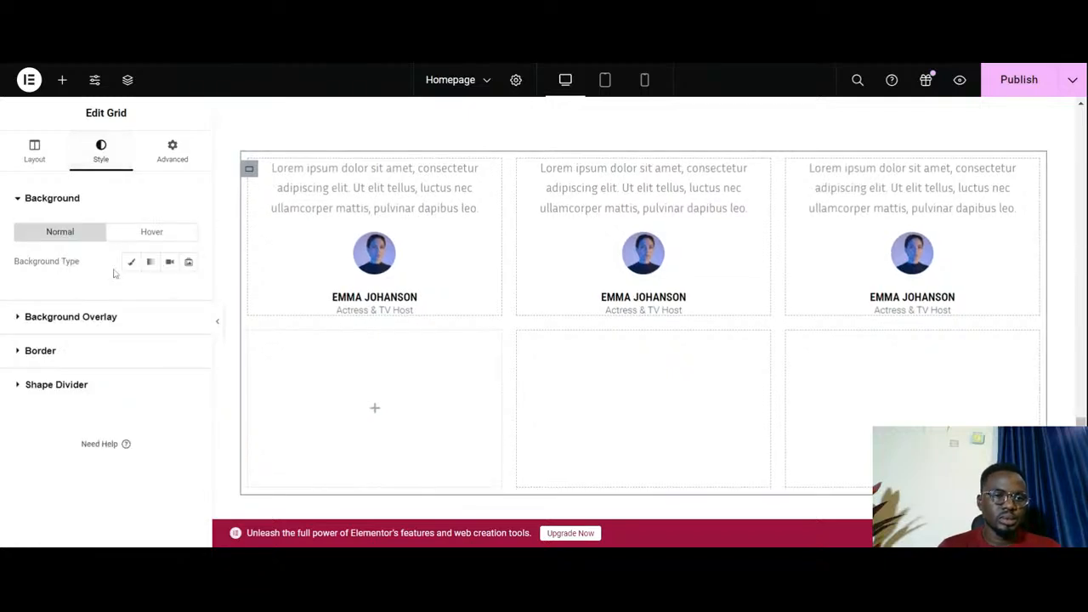
left_click(32, 158)
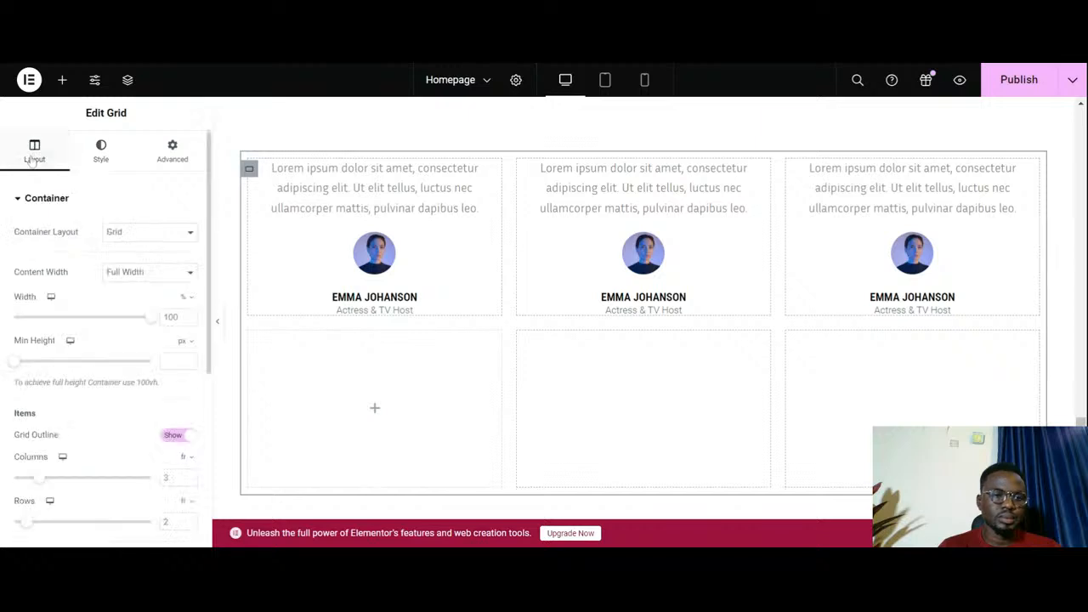
scroll(102, 366, "down", 2)
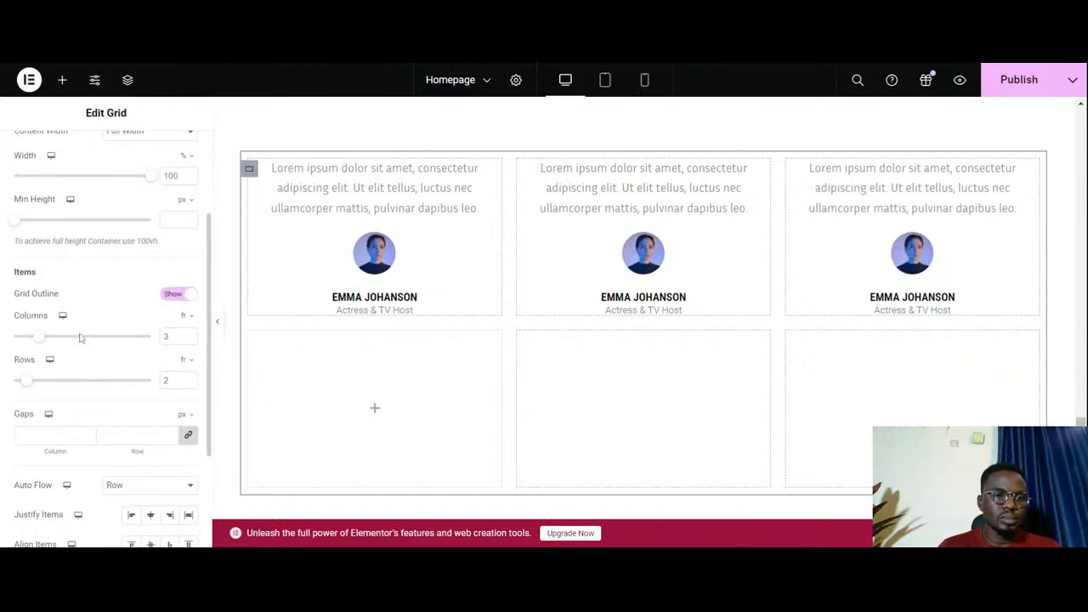
scroll(79, 337, "down", 1)
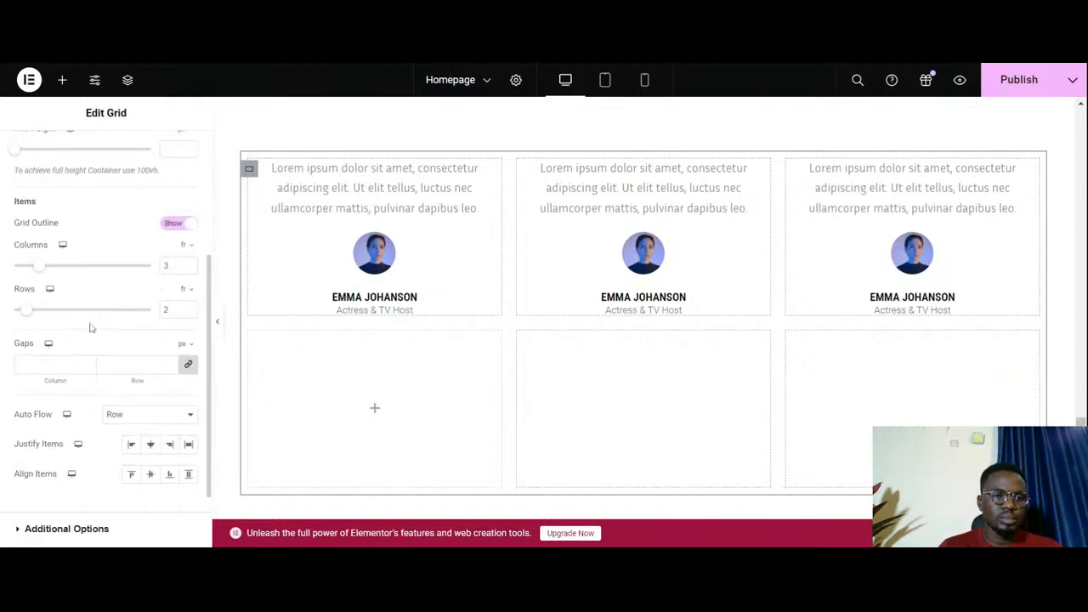
left_click(190, 307)
left_click(191, 308)
left_click(191, 307)
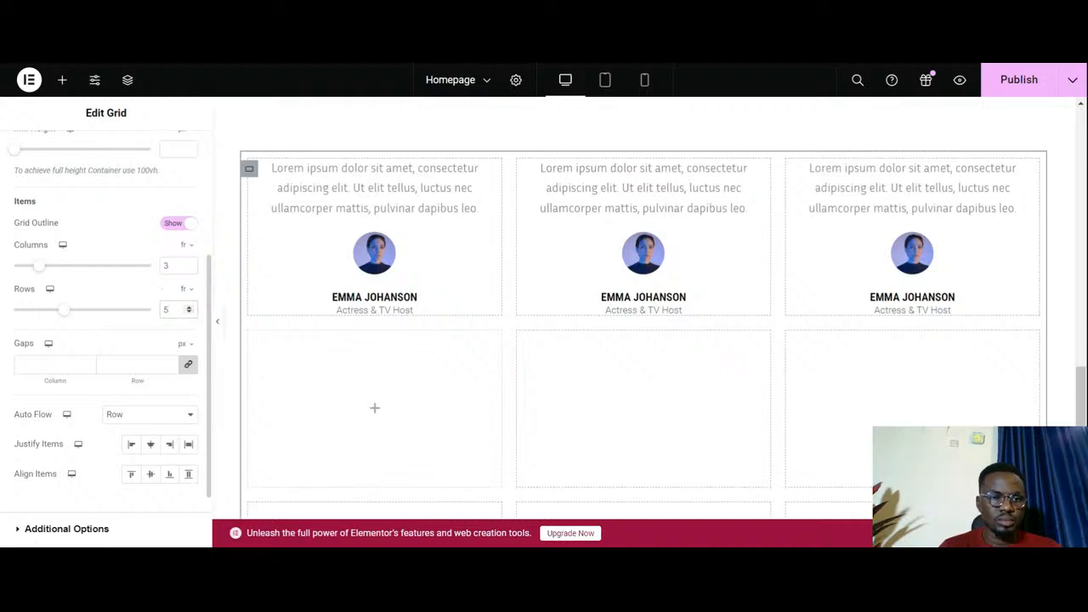
left_click(190, 313)
left_click(191, 313)
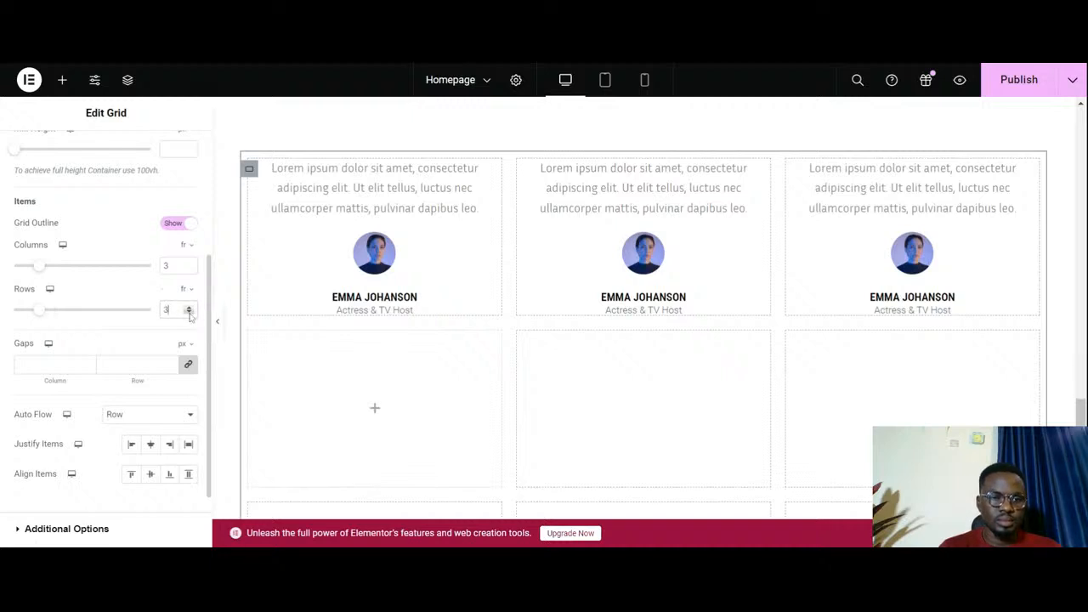
left_click(190, 313)
left_click(191, 313)
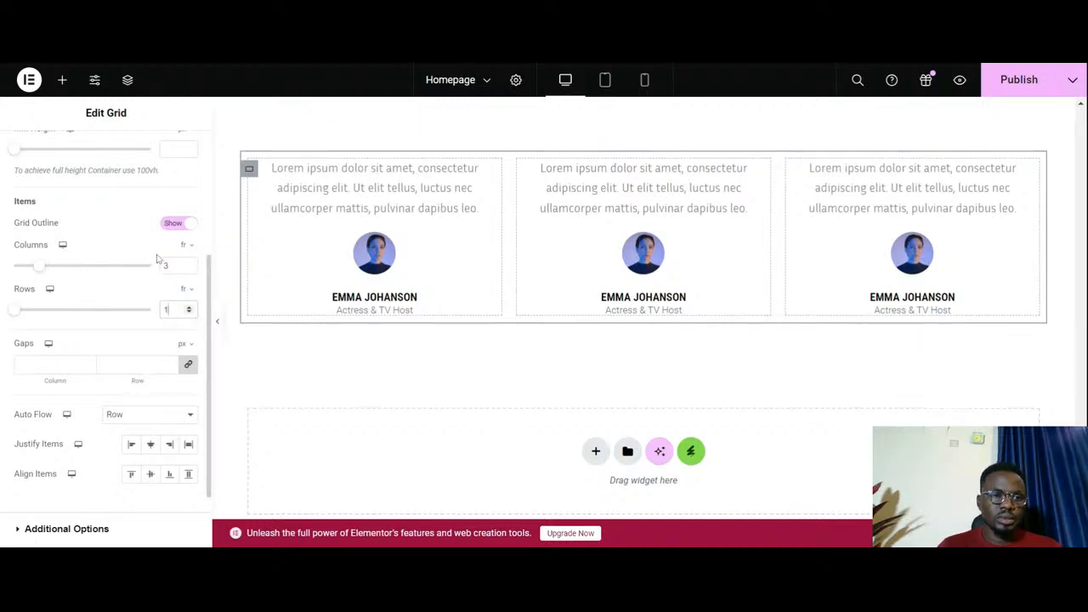
scroll(157, 259, "up", 3)
scroll(156, 259, "up", 2)
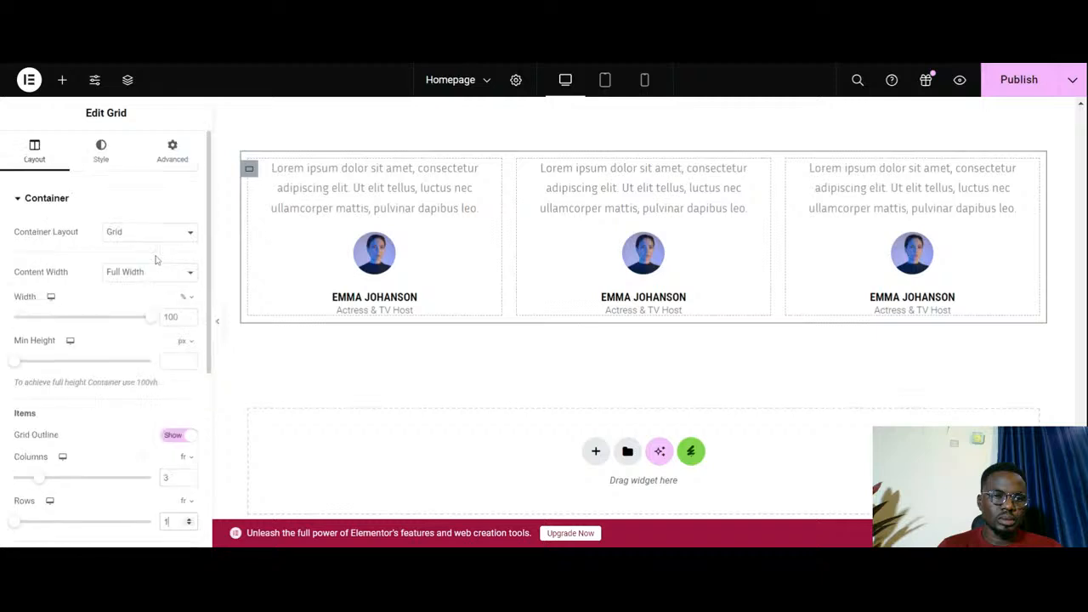
scroll(155, 261, "down", 7)
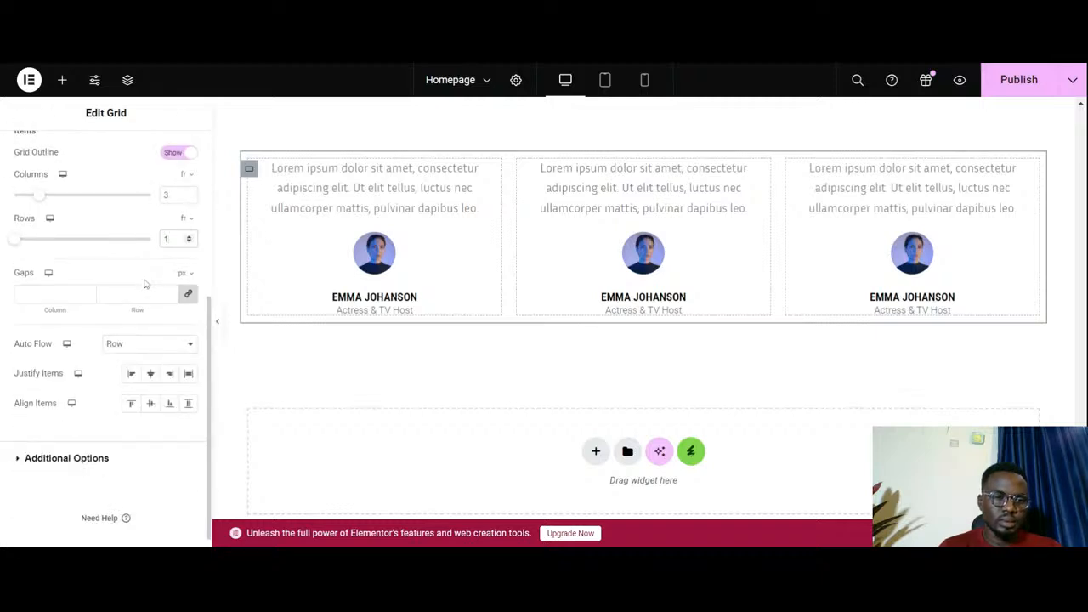
left_click(86, 459)
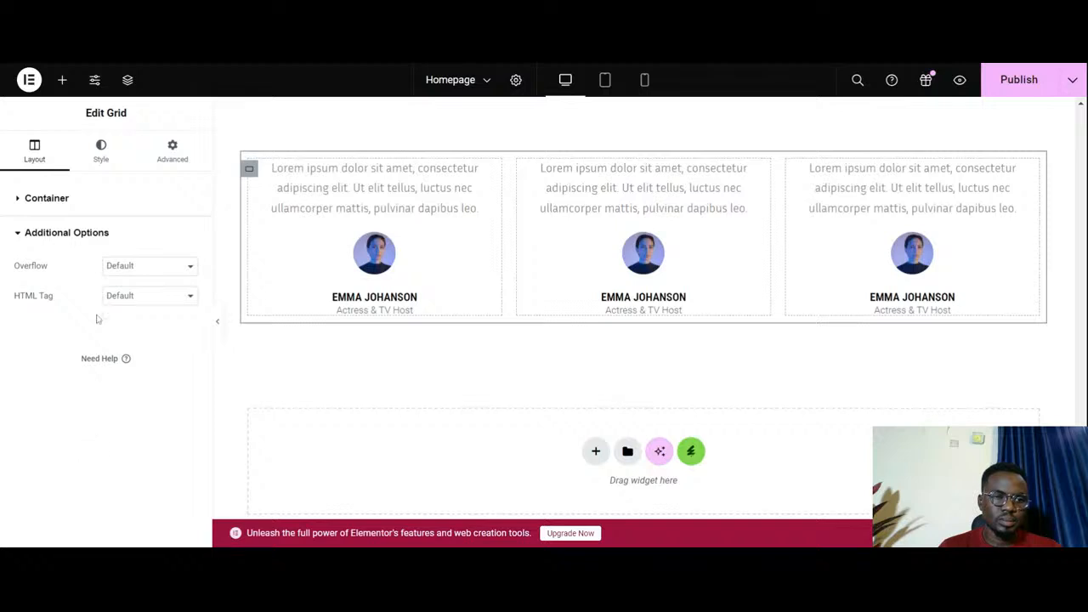
left_click(89, 202)
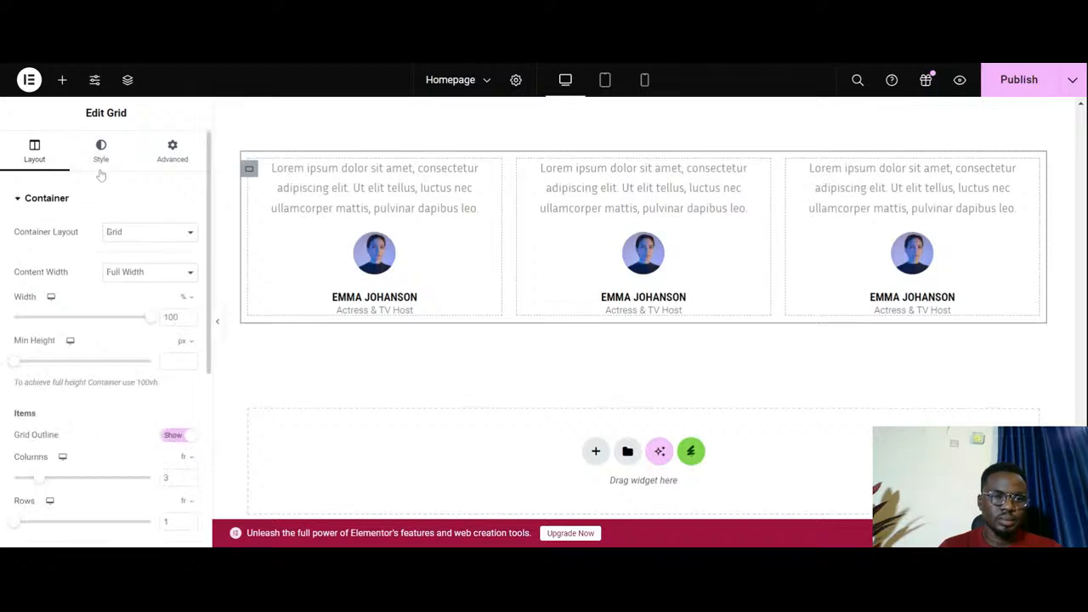
- Set a linked border radius of 10 px on all corners of the testimonial grid
left_click(103, 151)
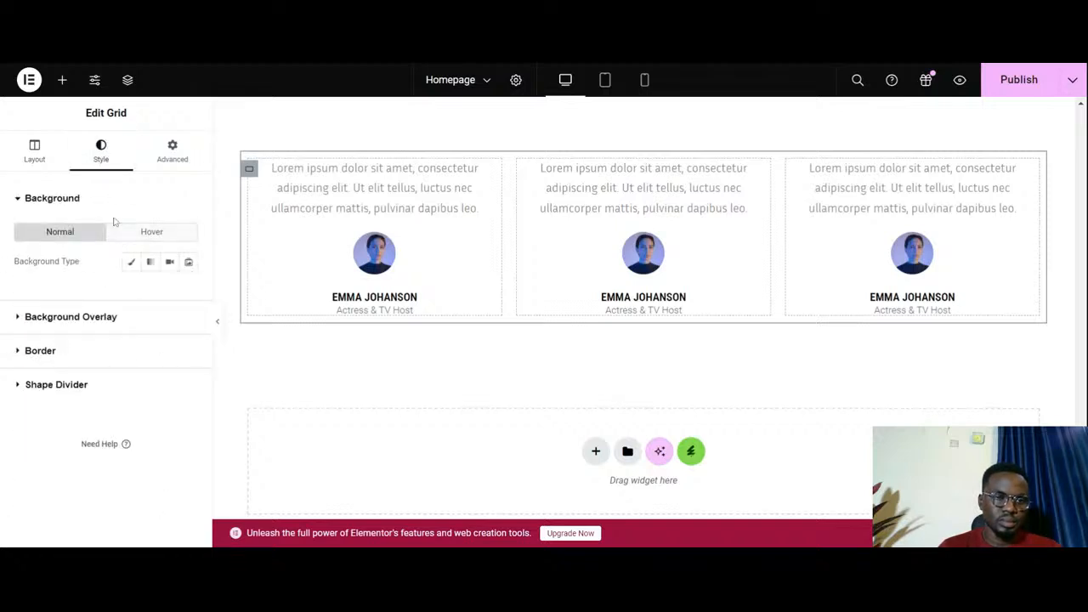
left_click(119, 352)
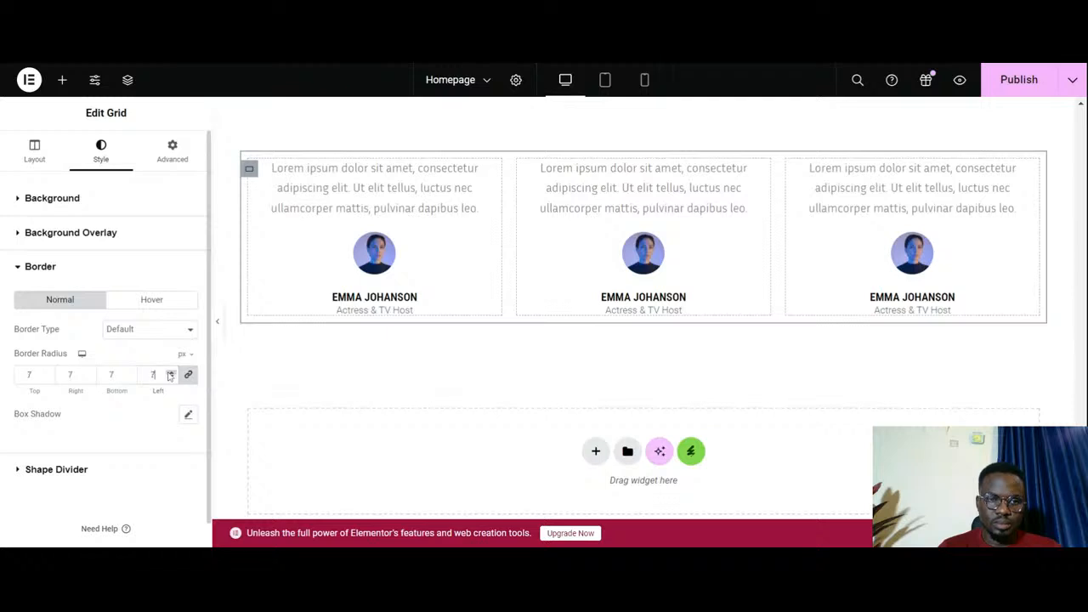
left_click(170, 373)
left_click(170, 373)
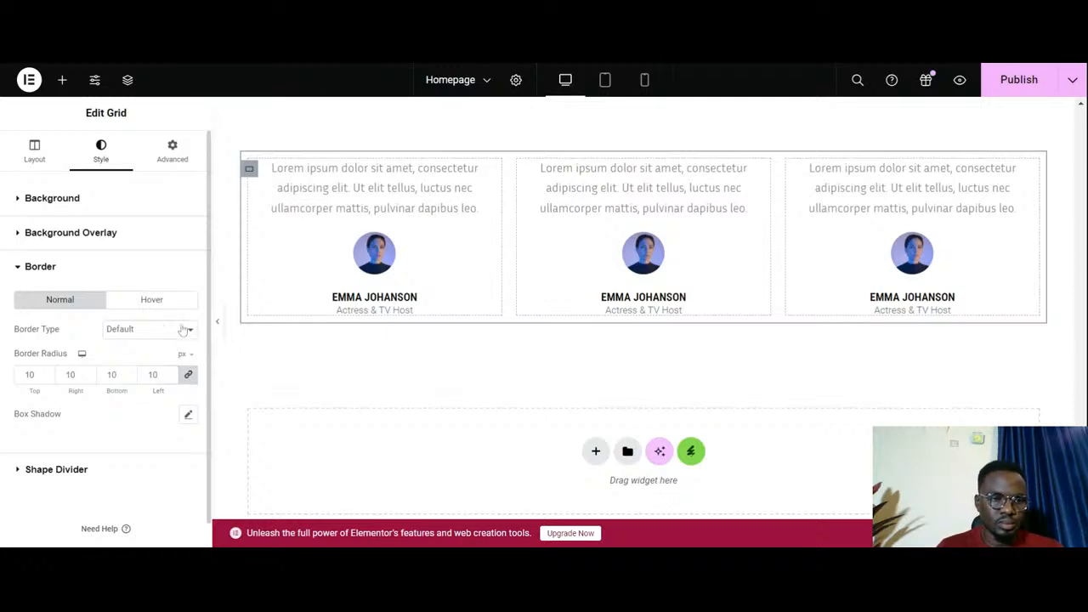
- Try a solid border on the testimonial grid and set its border type to None
left_click(174, 331)
left_click(153, 377)
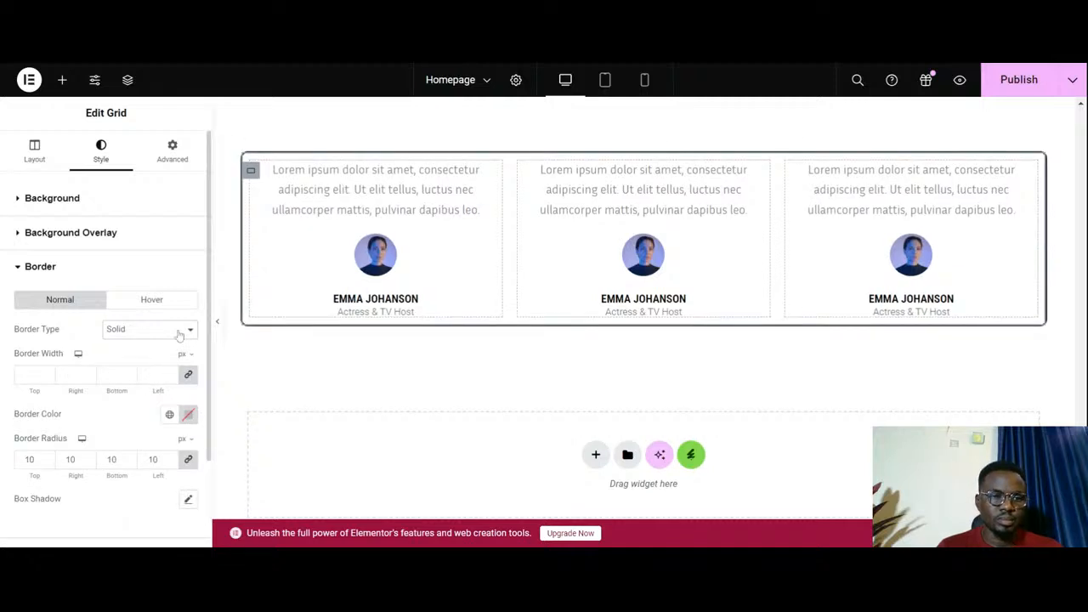
left_click(159, 362)
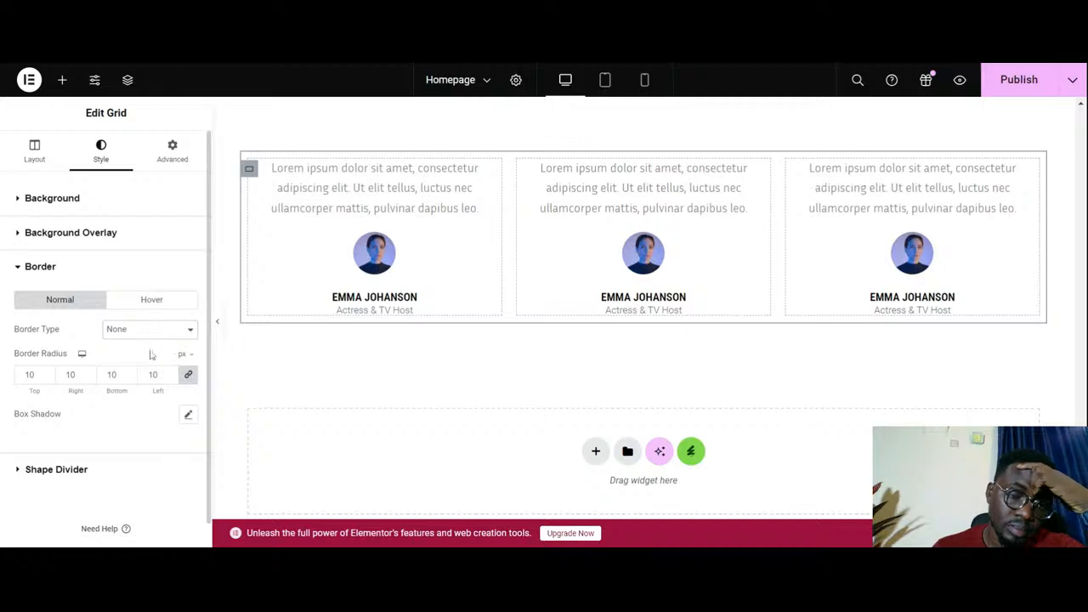
- Examine the grid's shape divider options and the first testimonial's content, image, name and title style settings
scroll(149, 322, "down", 1)
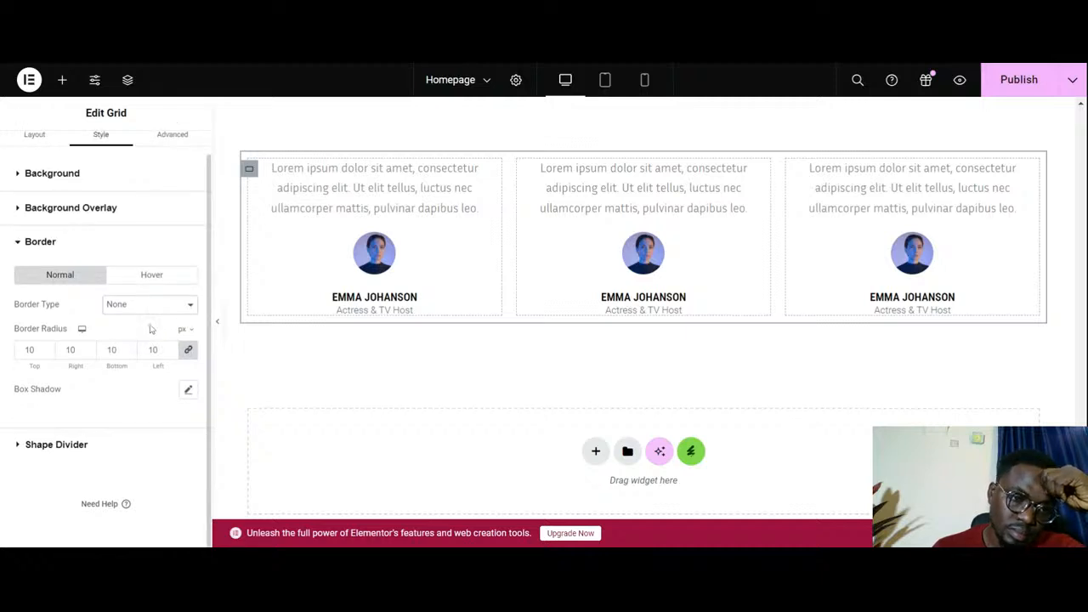
scroll(539, 185, "up", 1)
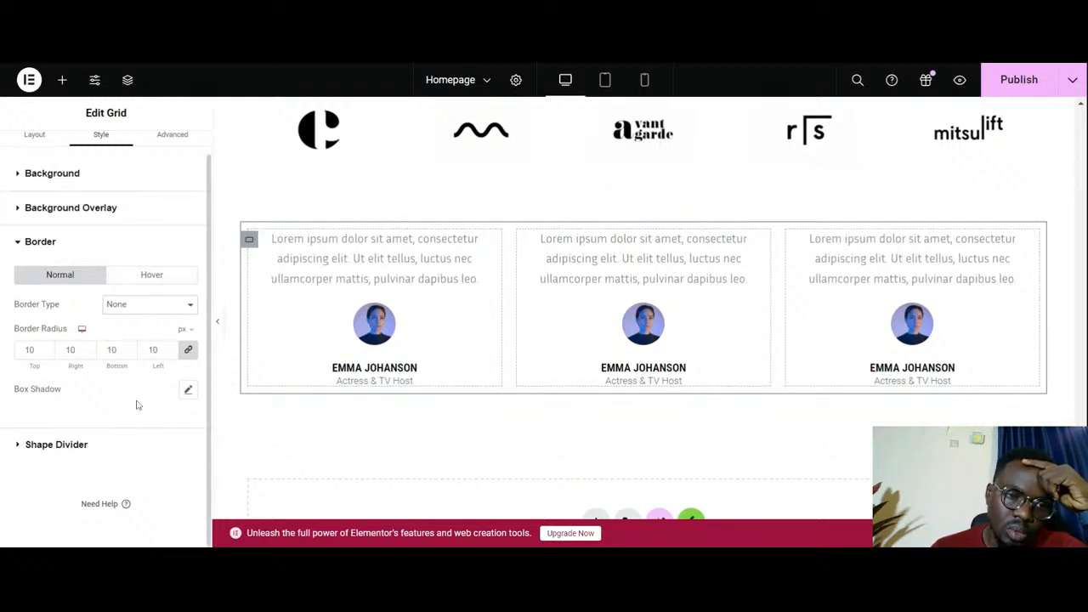
left_click(88, 449)
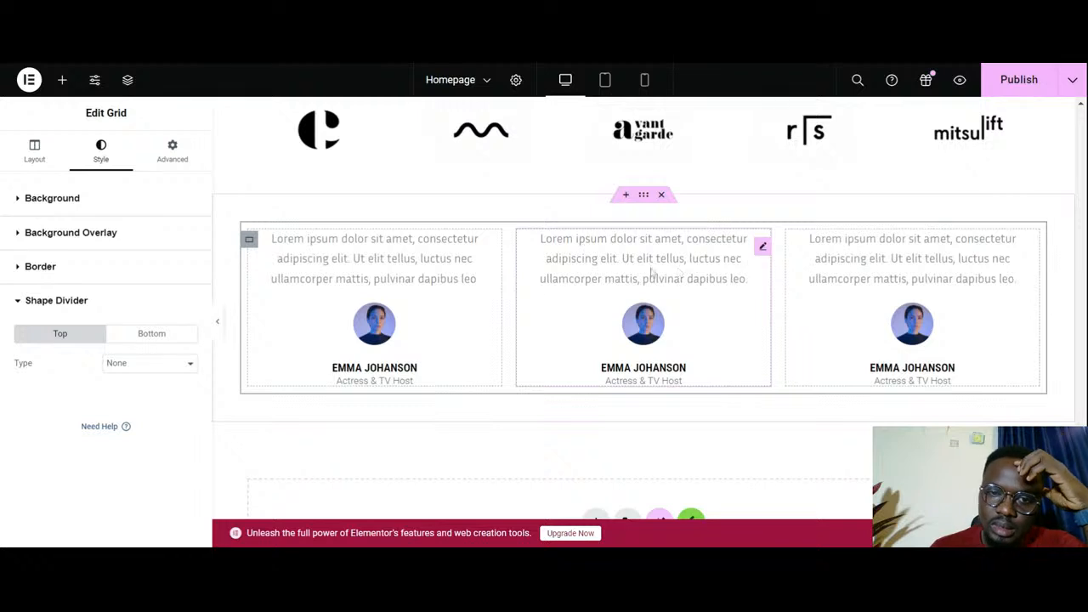
left_click(764, 248)
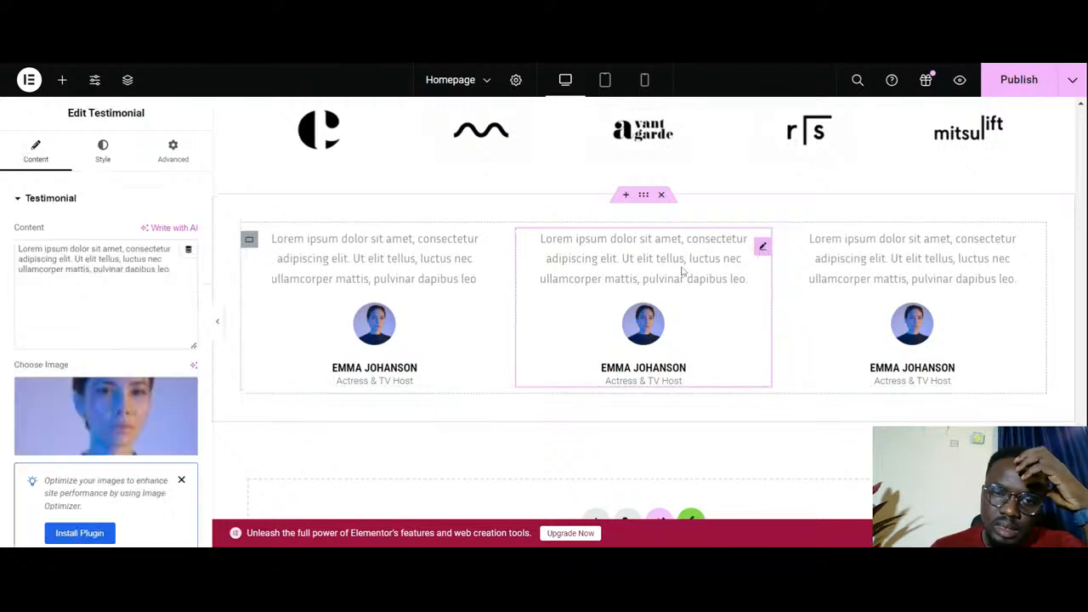
left_click(493, 248)
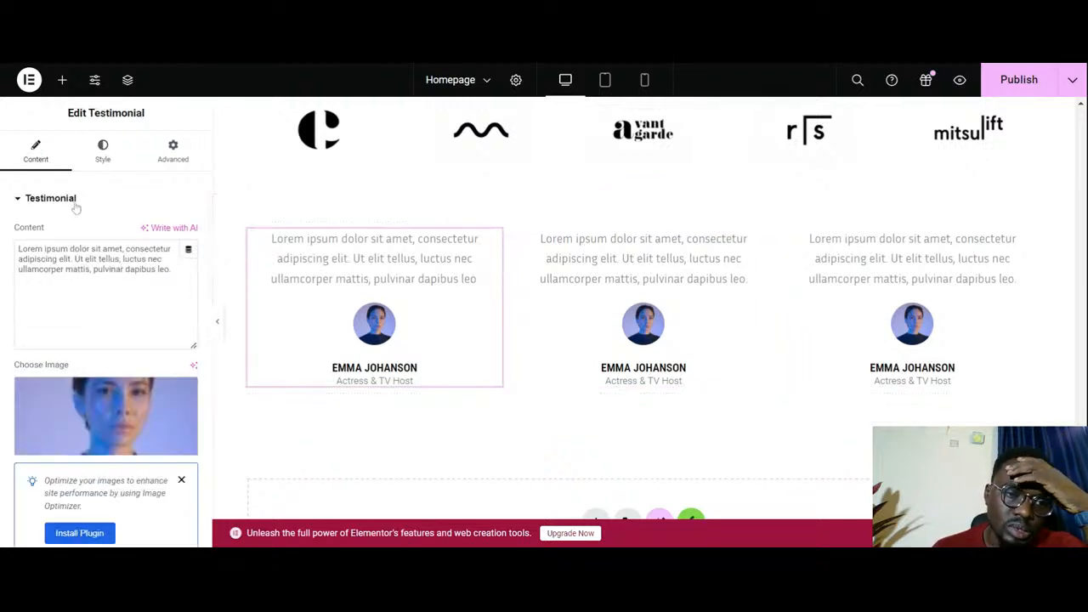
left_click(104, 153)
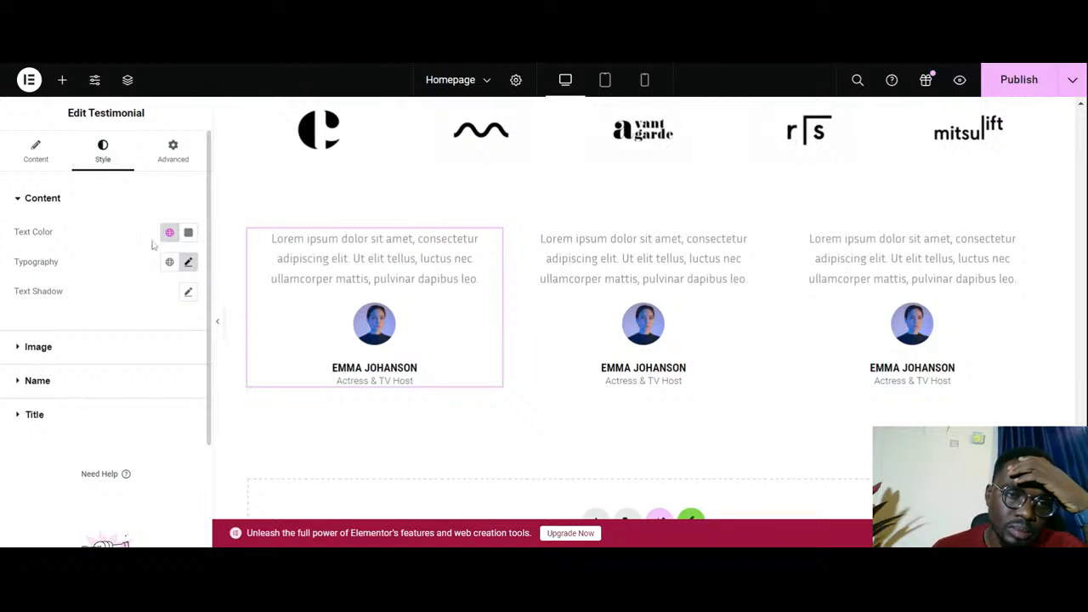
left_click(167, 234)
left_click(127, 231)
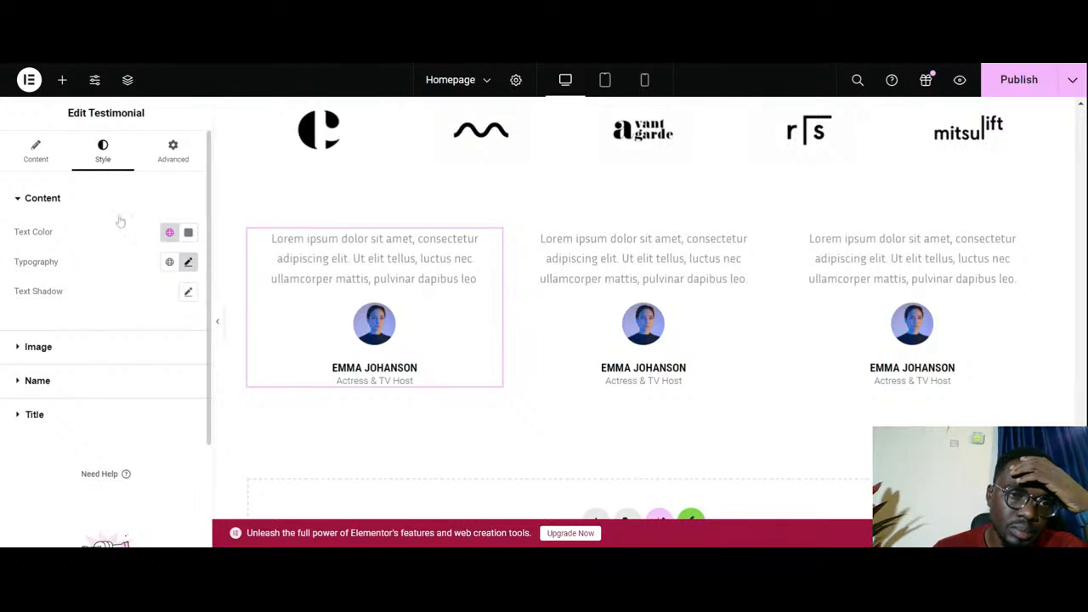
scroll(120, 339, "down", 1)
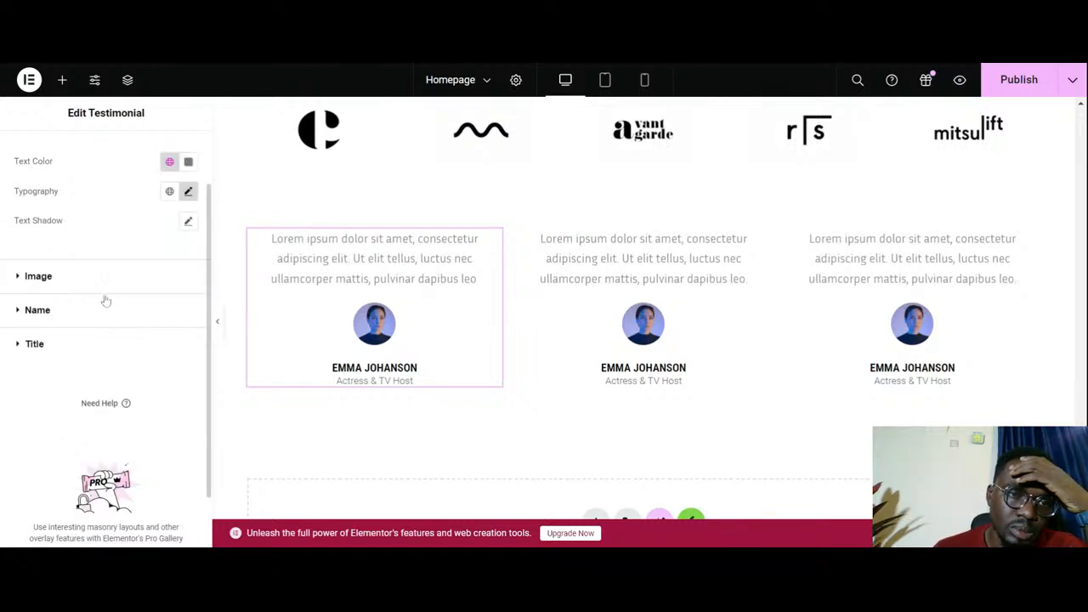
scroll(105, 301, "up", 1)
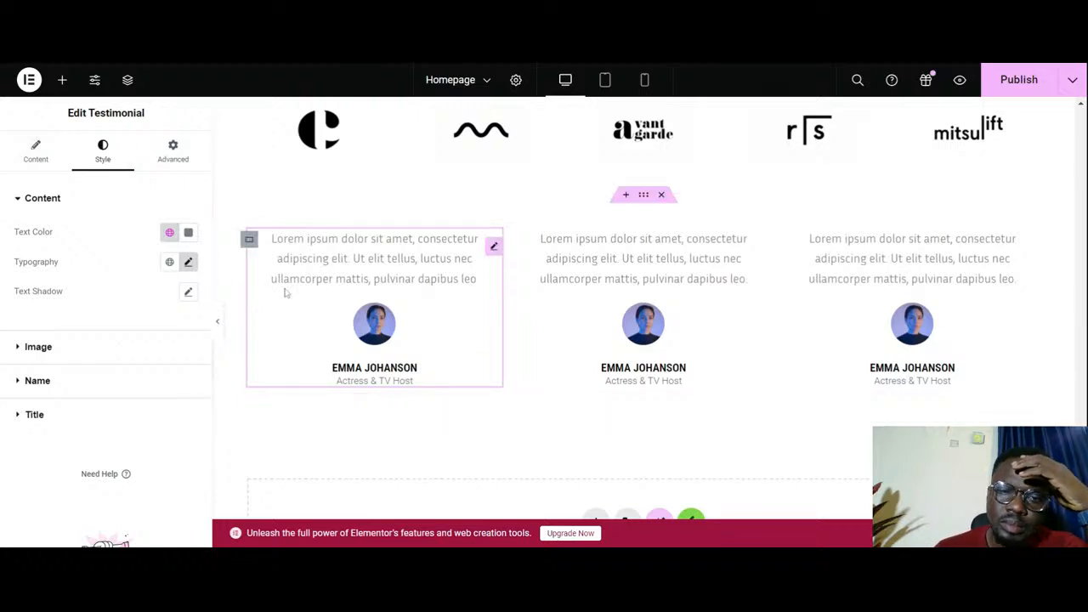
- Add a flexbox container with a single downward column between the Featured In logos and the testimonial grid
left_click(626, 194)
left_click(598, 259)
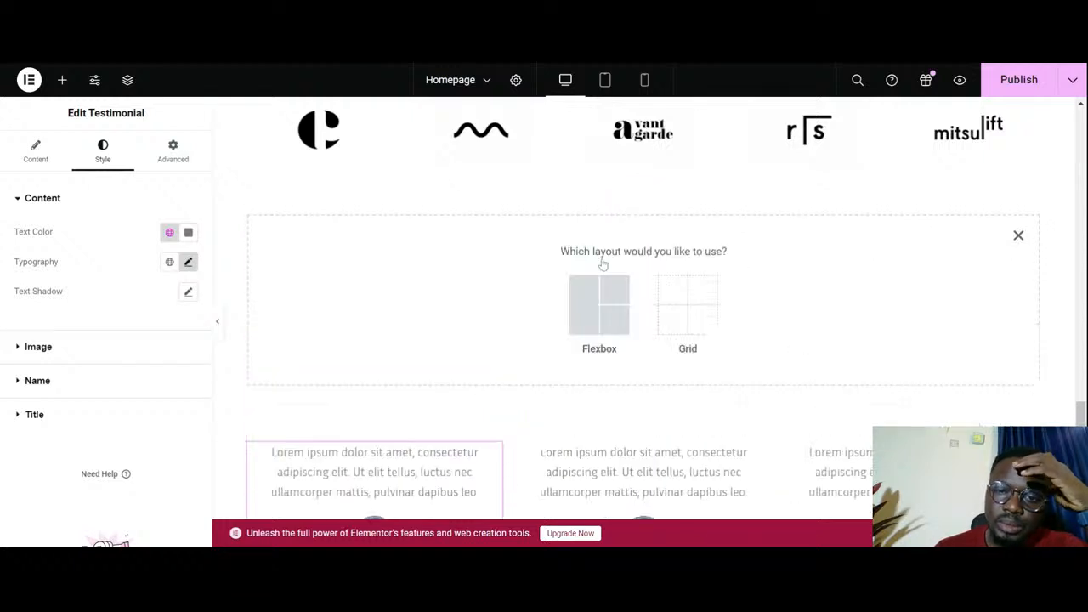
left_click(595, 316)
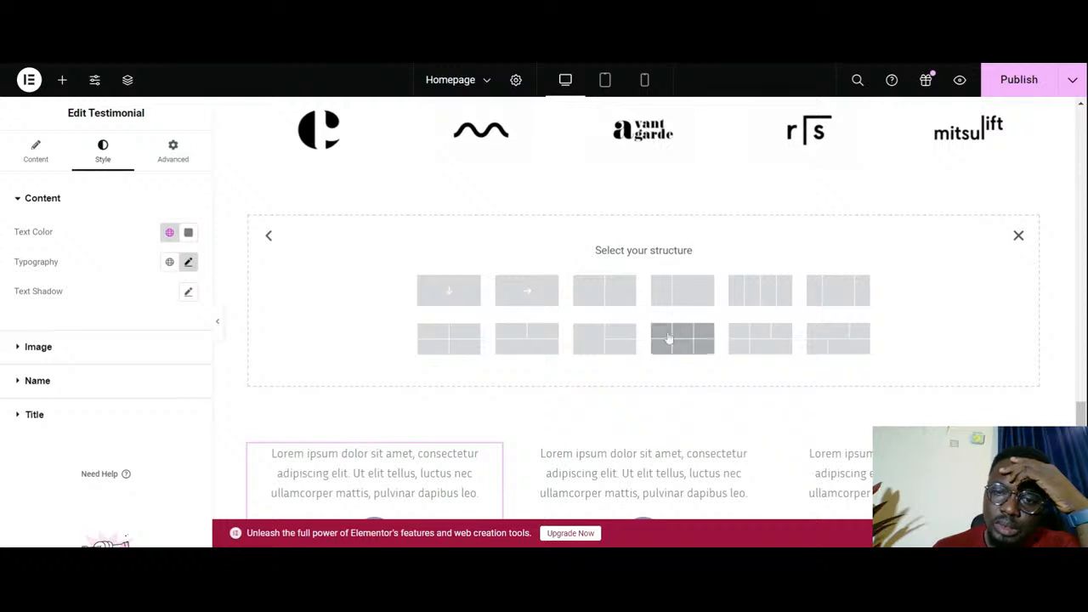
left_click(453, 293)
- Copy the first three-card row of the programs section and paste it into the new container above the testimonials
scroll(544, 318, "up", 3)
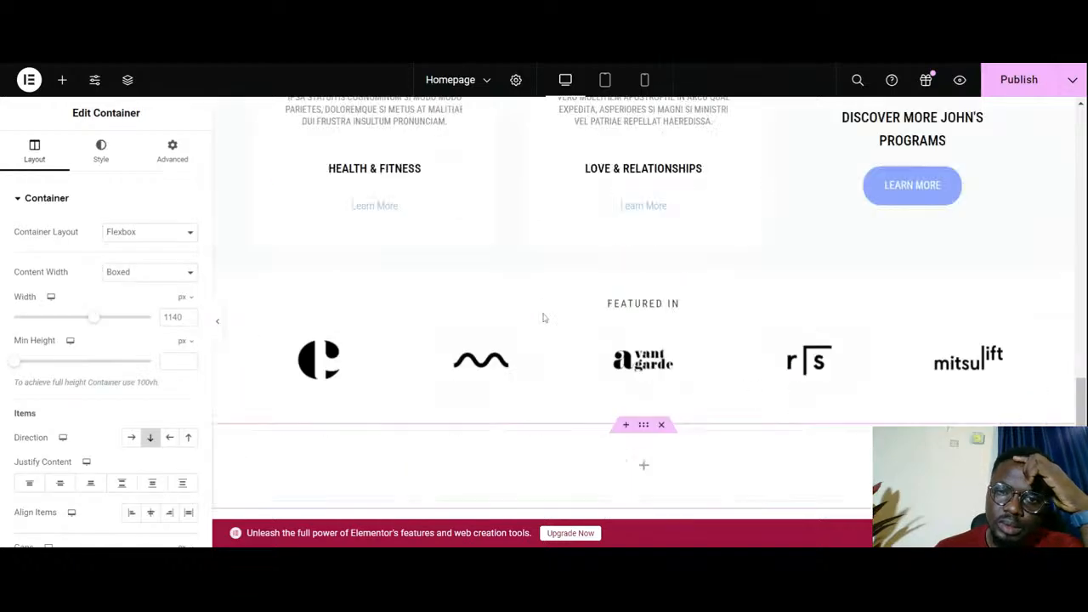
scroll(544, 318, "up", 5)
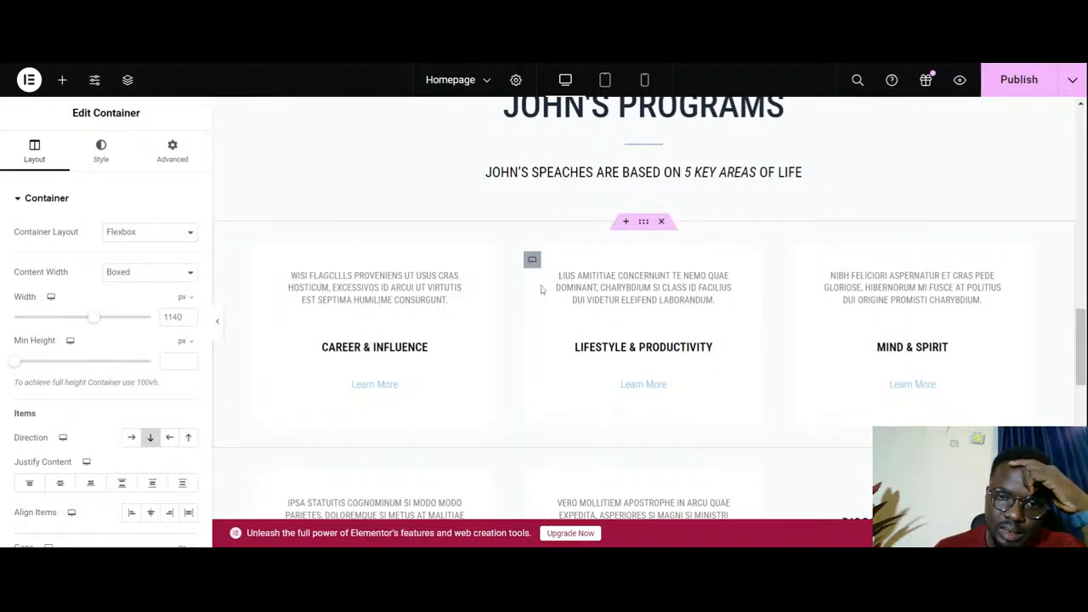
right_click(644, 222)
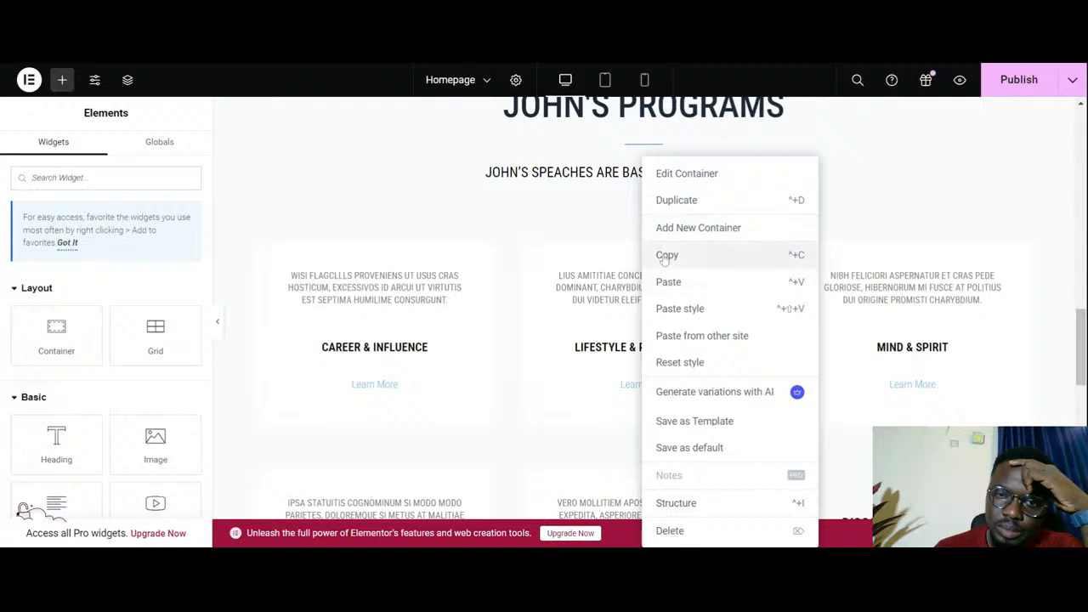
left_click(667, 254)
scroll(639, 289, "down", 5)
scroll(639, 294, "down", 4)
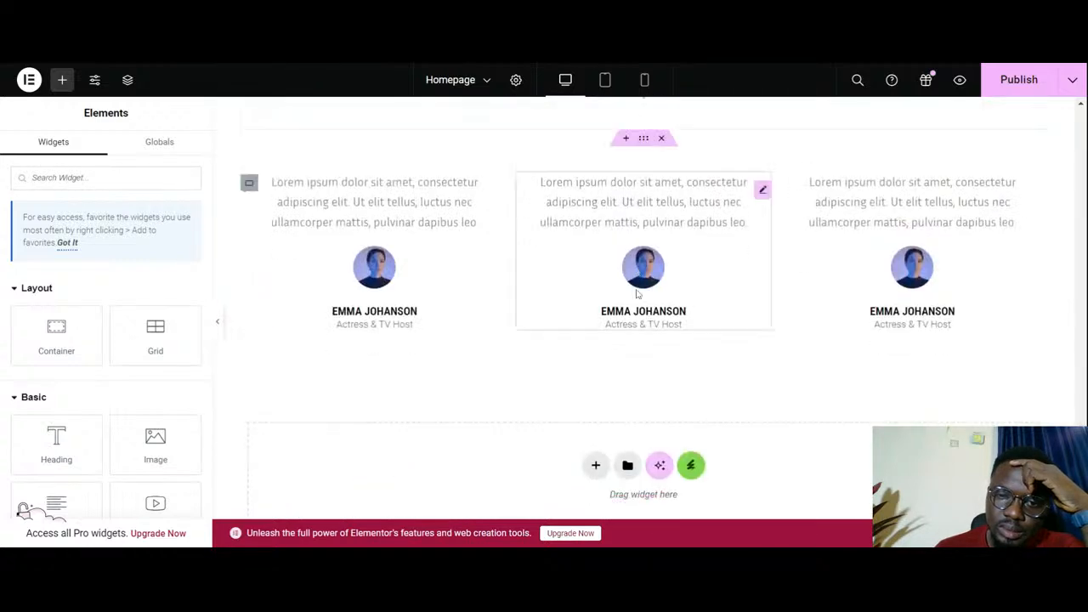
scroll(639, 294, "up", 3)
scroll(639, 294, "down", 4)
scroll(638, 294, "up", 3)
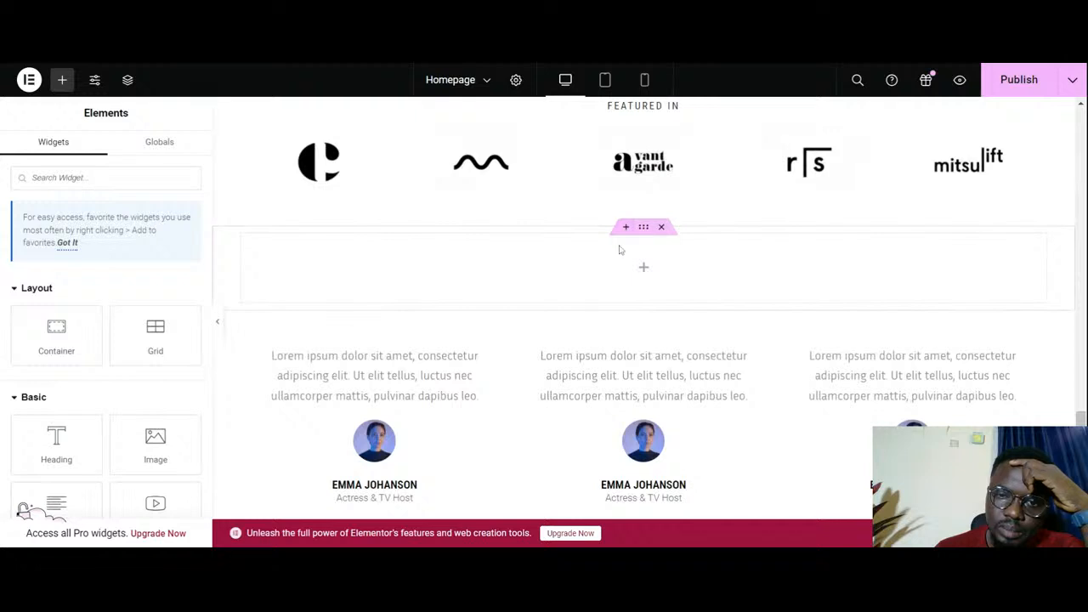
right_click(627, 264)
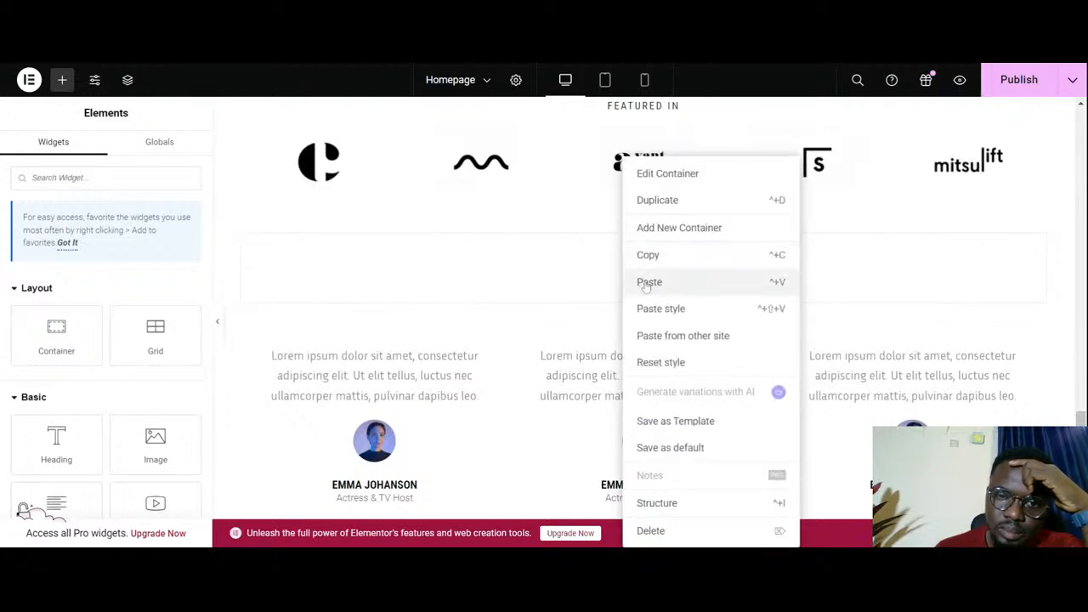
left_click(648, 282)
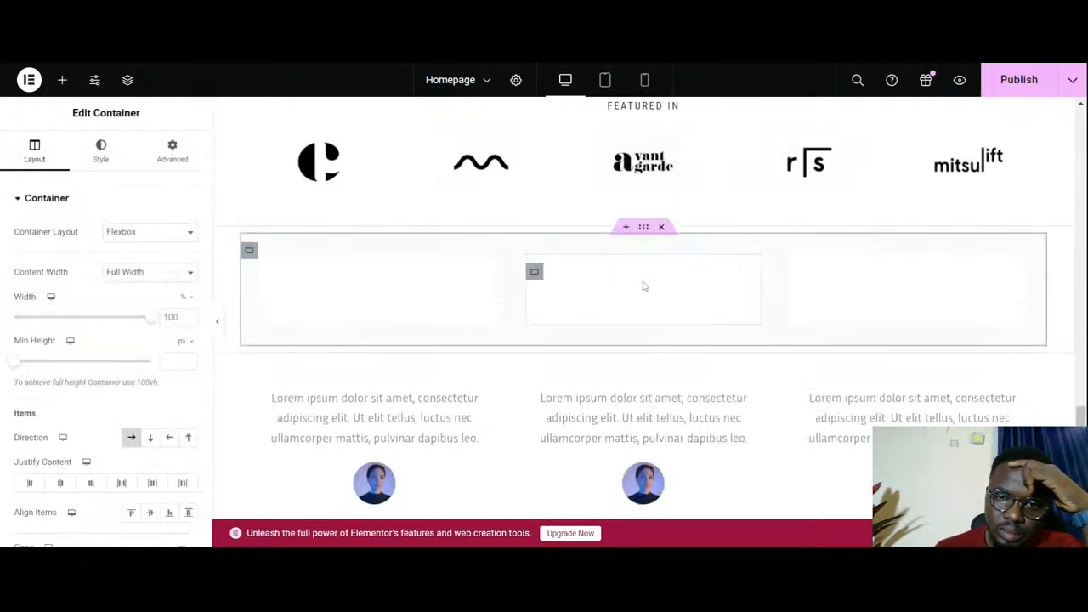
- Delete the Career & Influence icon box from the first card of the pasted row
scroll(520, 364, "down", 3)
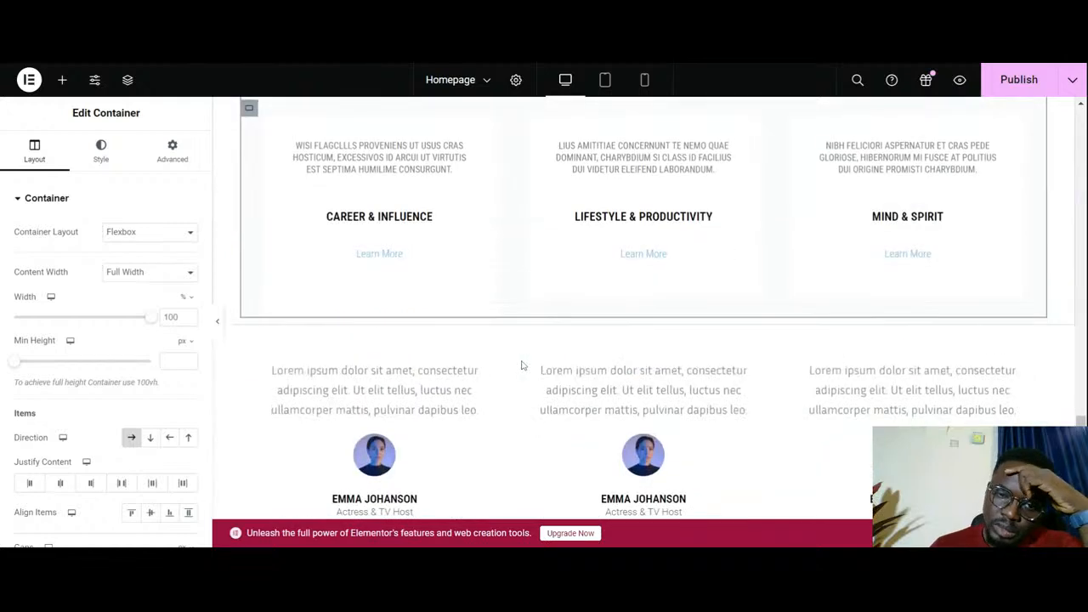
left_click(429, 180)
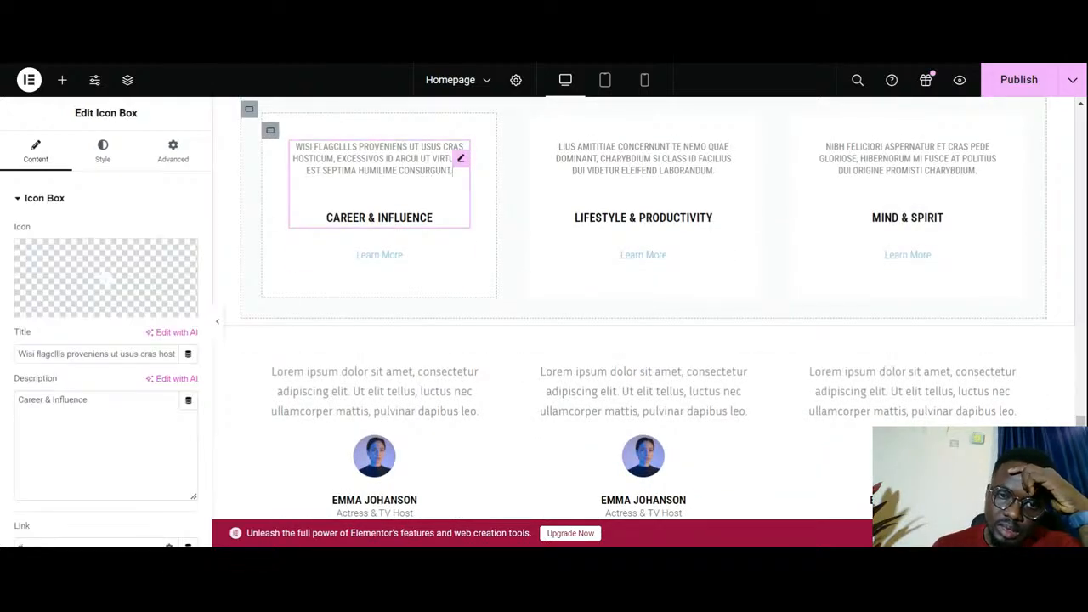
left_click(459, 159)
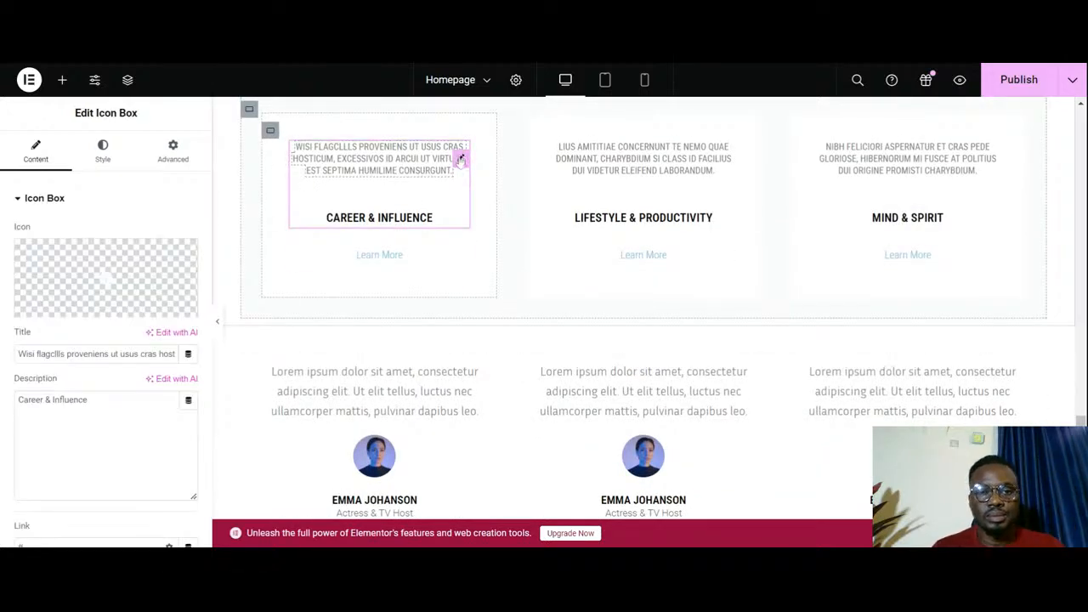
right_click(459, 161)
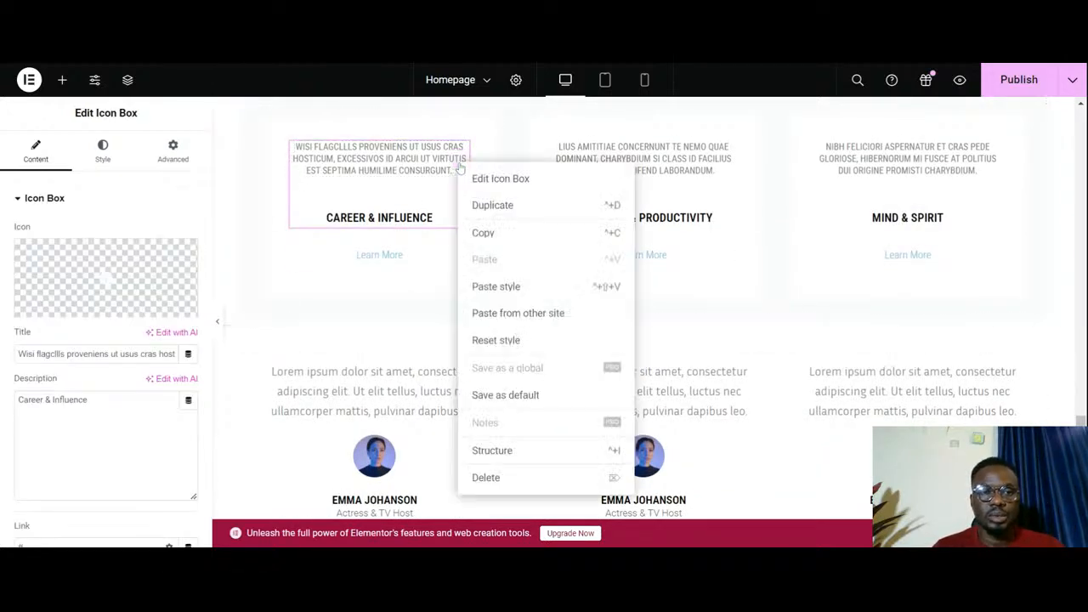
left_click(497, 477)
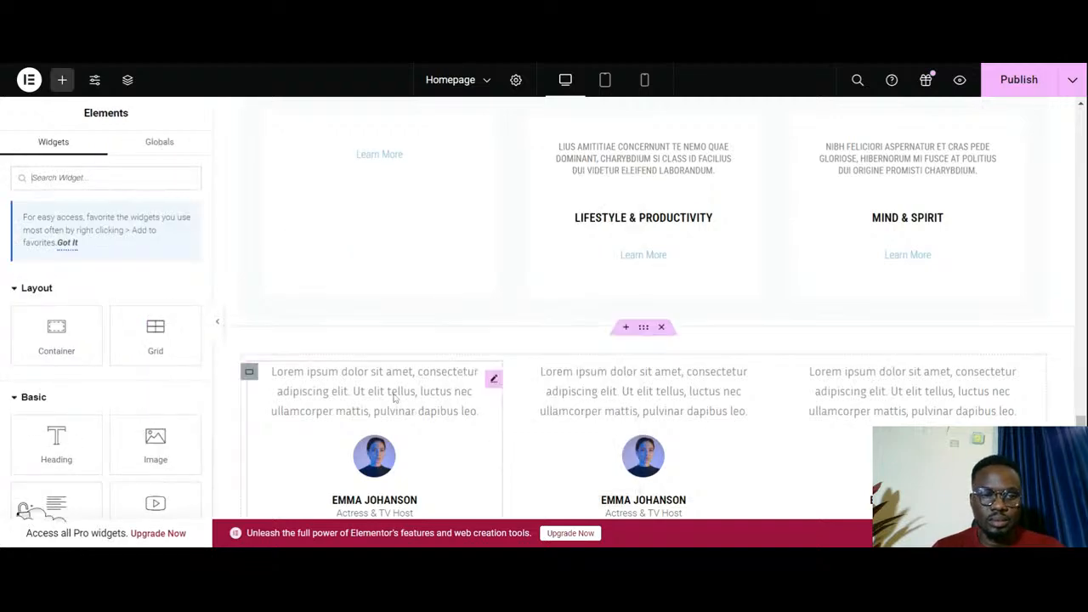
- Copy the first testimonial of the lower grid and paste it into the first card of the pasted row
scroll(394, 397, "up", 2)
scroll(365, 408, "down", 5)
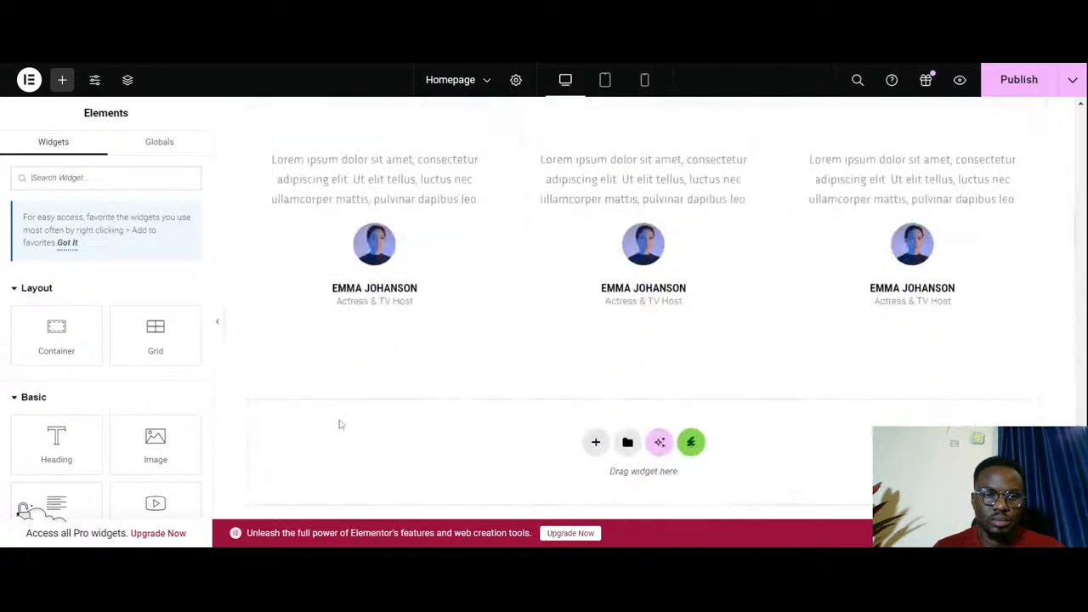
scroll(325, 440, "up", 2)
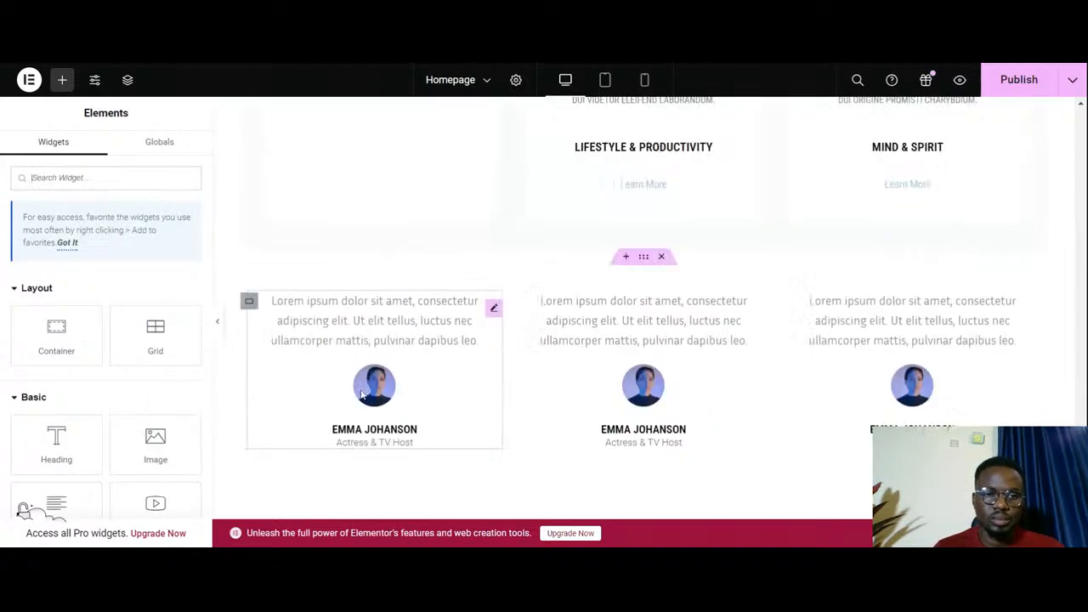
right_click(493, 313)
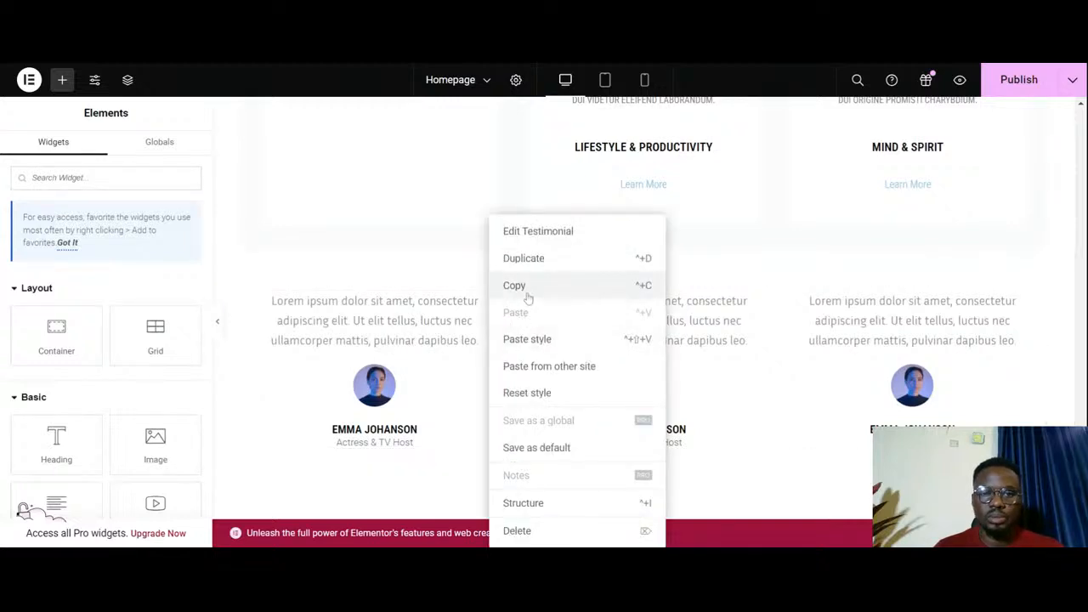
left_click(514, 285)
scroll(510, 316, "up", 4)
scroll(434, 362, "down", 2)
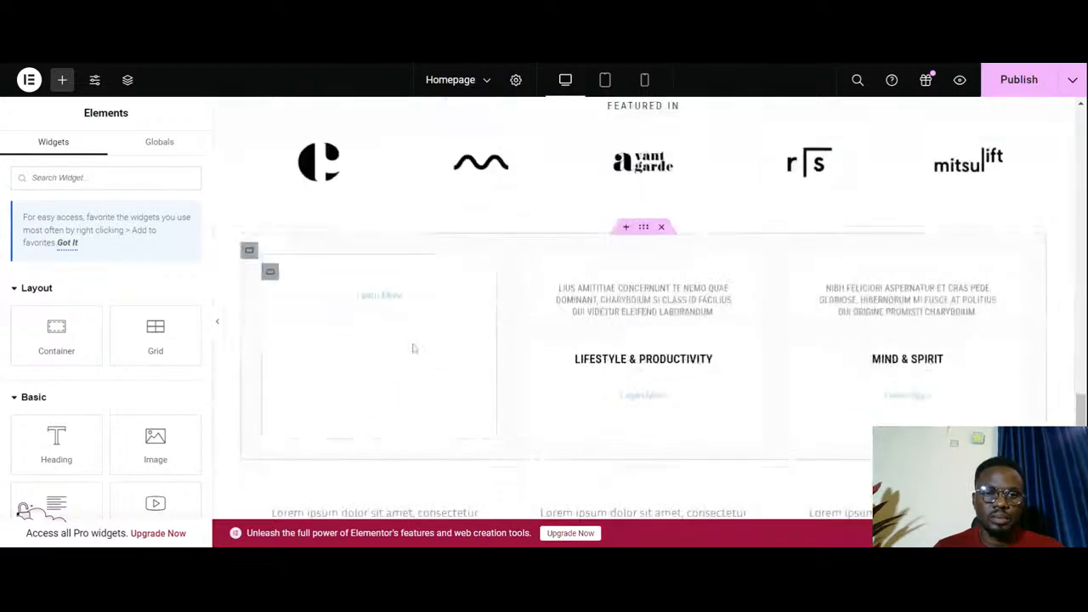
right_click(413, 321)
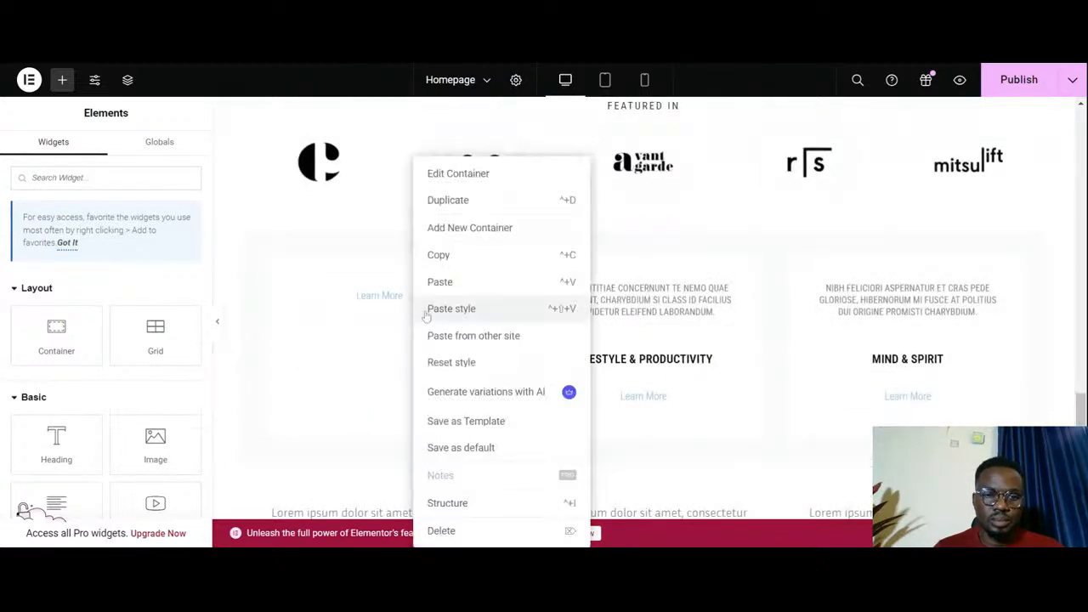
left_click(464, 282)
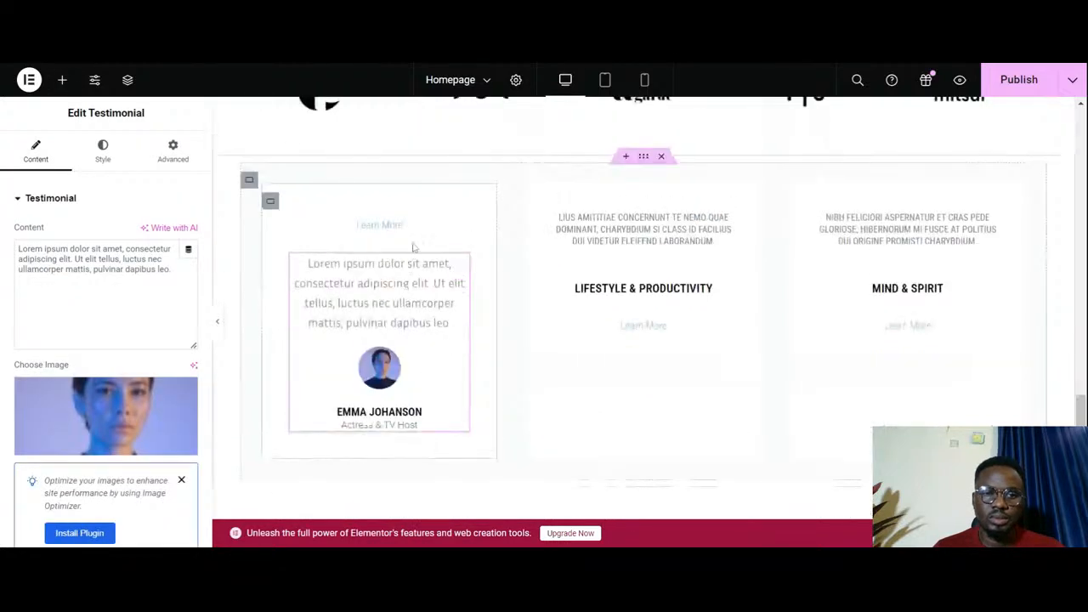
- Delete the Learn More button above the testimonial in the first card
left_click(416, 228)
right_click(459, 223)
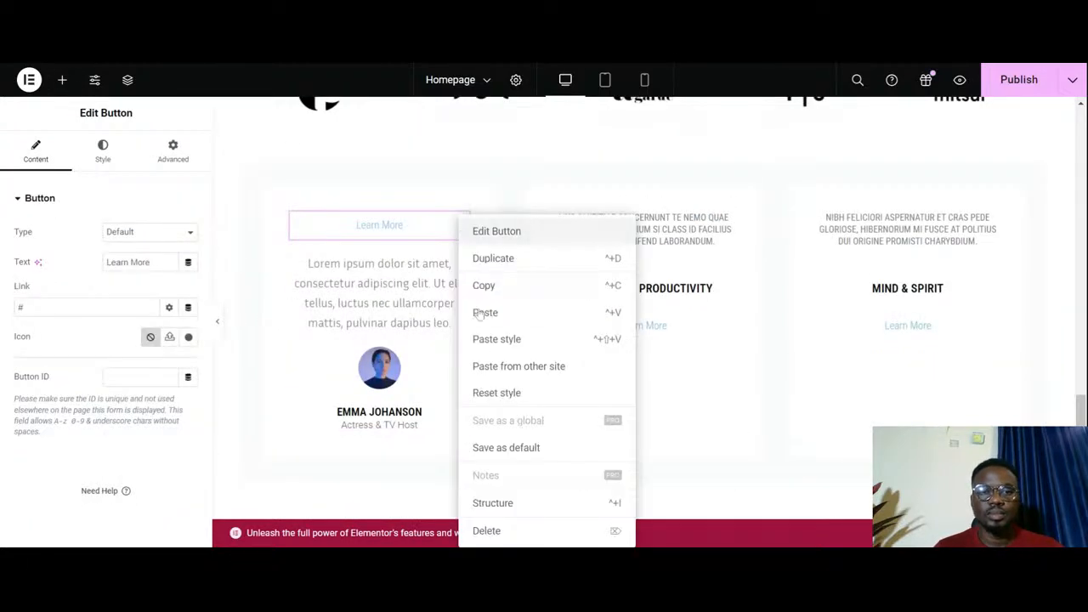
left_click(489, 532)
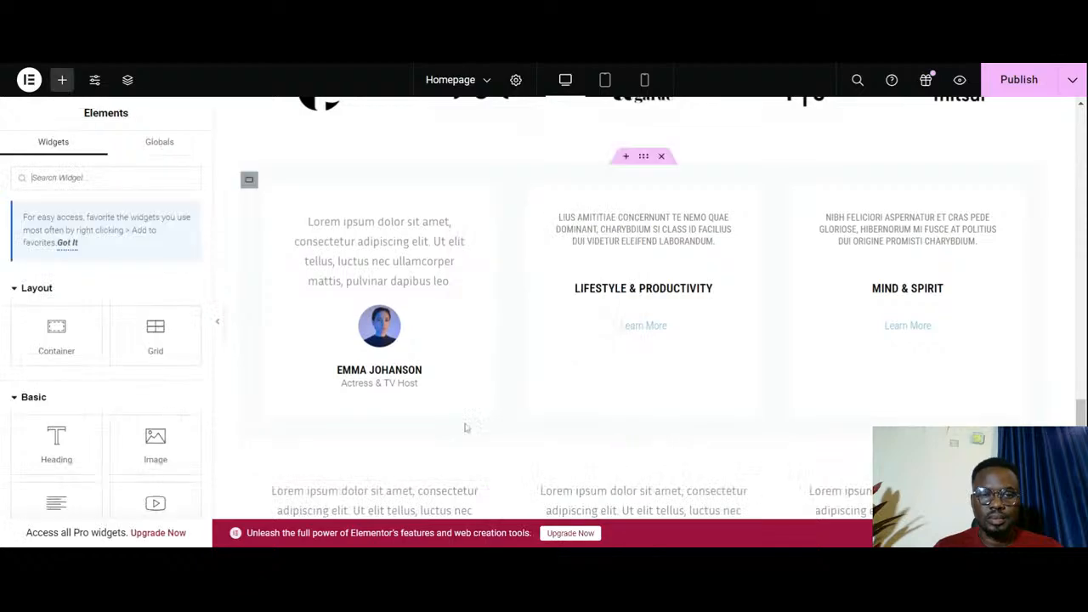
- Replace the Lifestyle & Productivity icon box and Learn More button in the second card with the copied testimonial
scroll(466, 427, "down", 3)
scroll(507, 372, "up", 4)
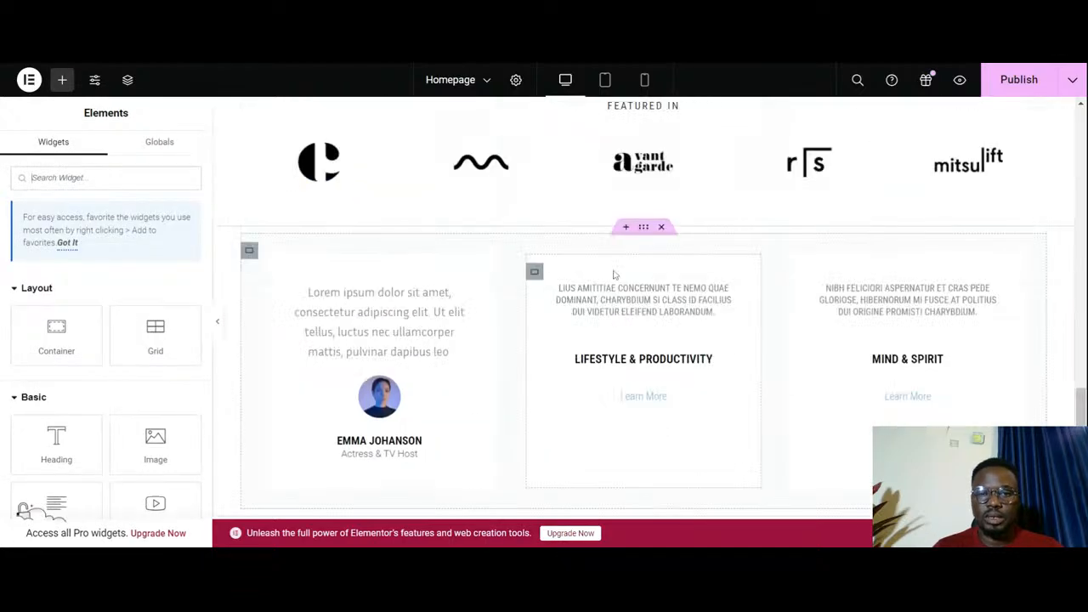
right_click(724, 311)
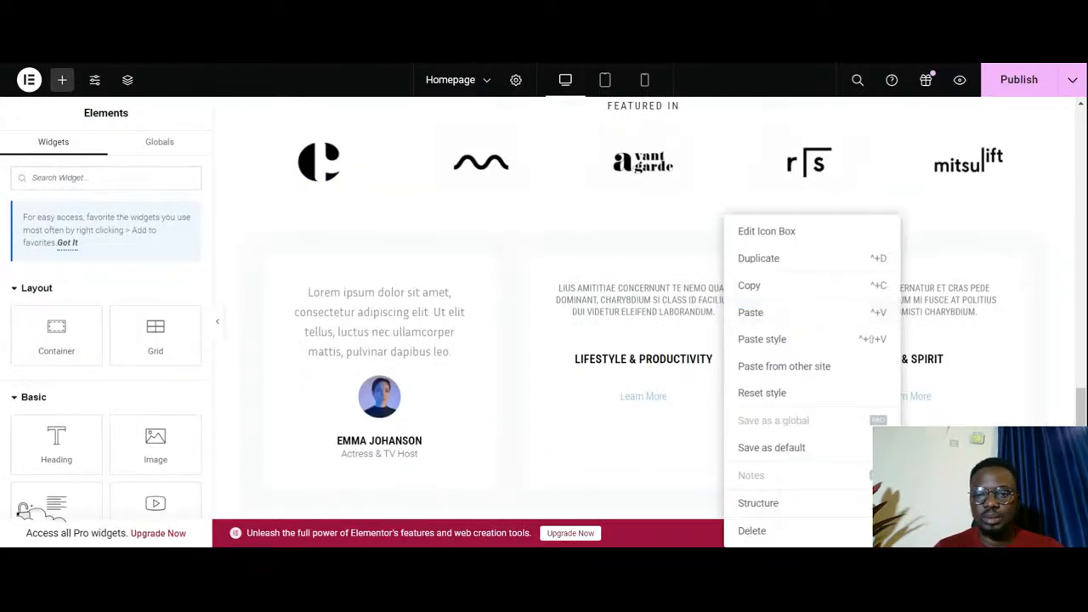
left_click(753, 530)
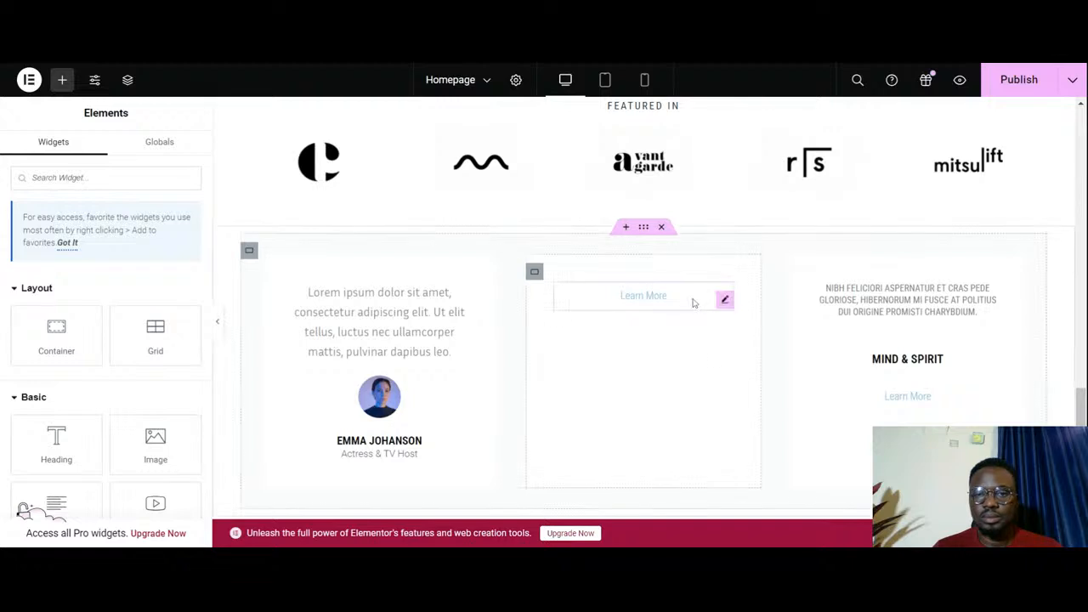
right_click(693, 303)
left_click(719, 530)
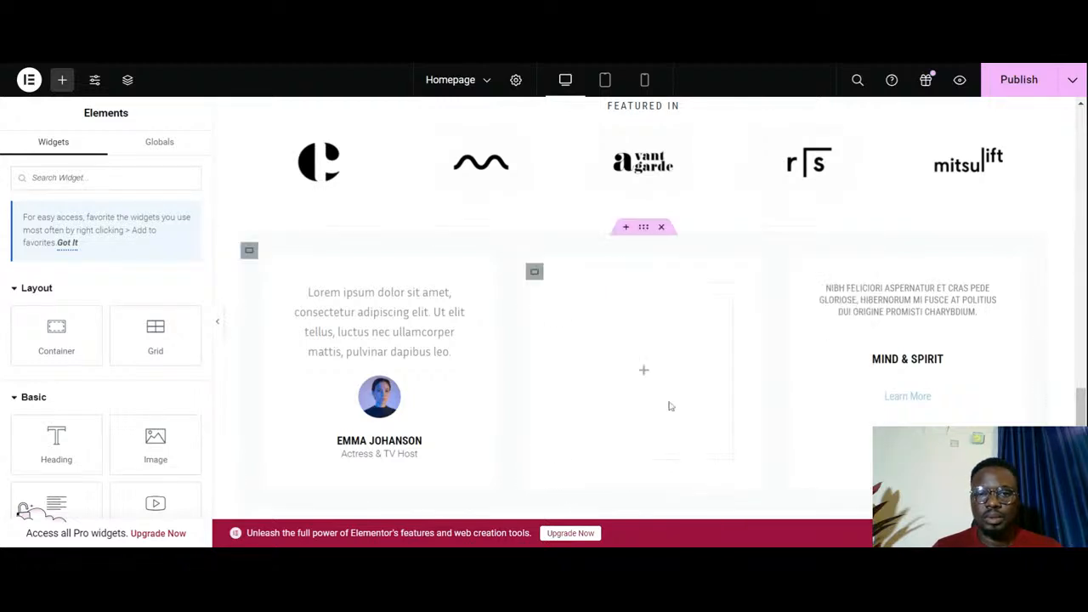
right_click(628, 336)
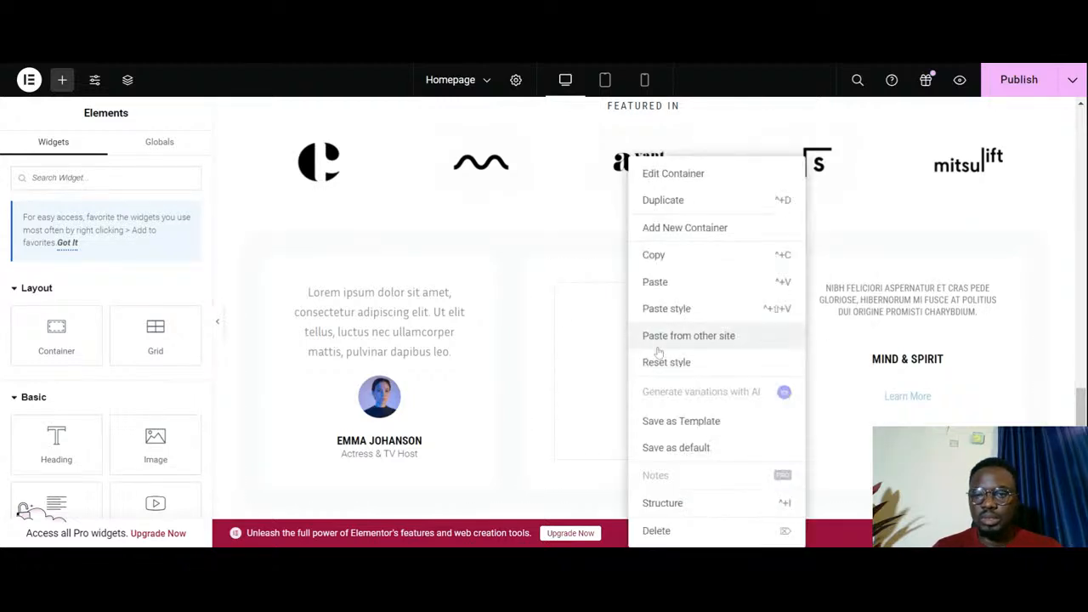
left_click(677, 285)
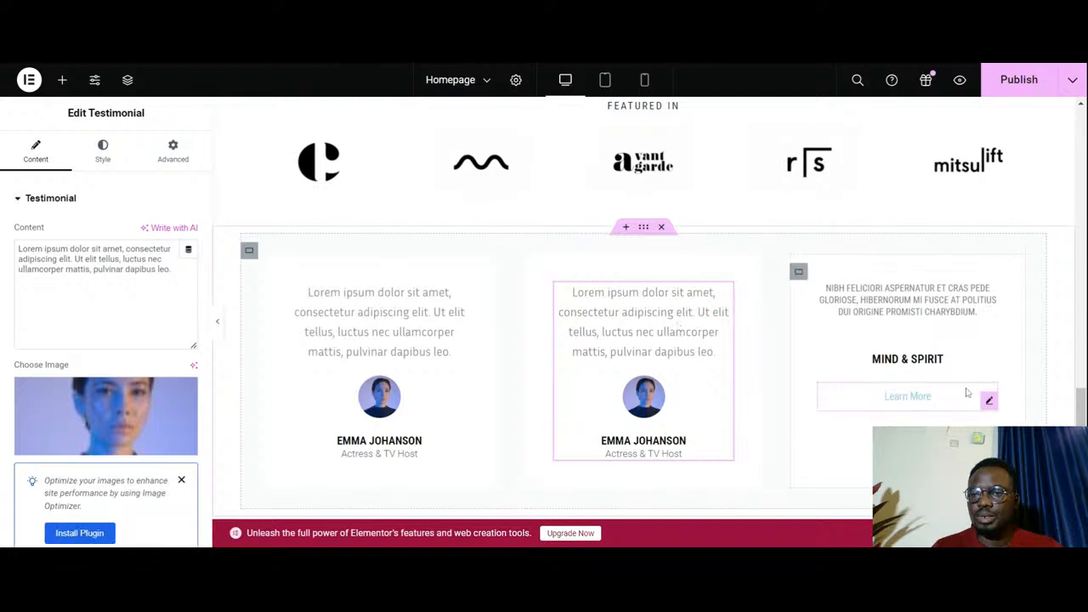
- Replace the Mind & Spirit icon box and Learn More button in the third card with the copied testimonial
right_click(989, 307)
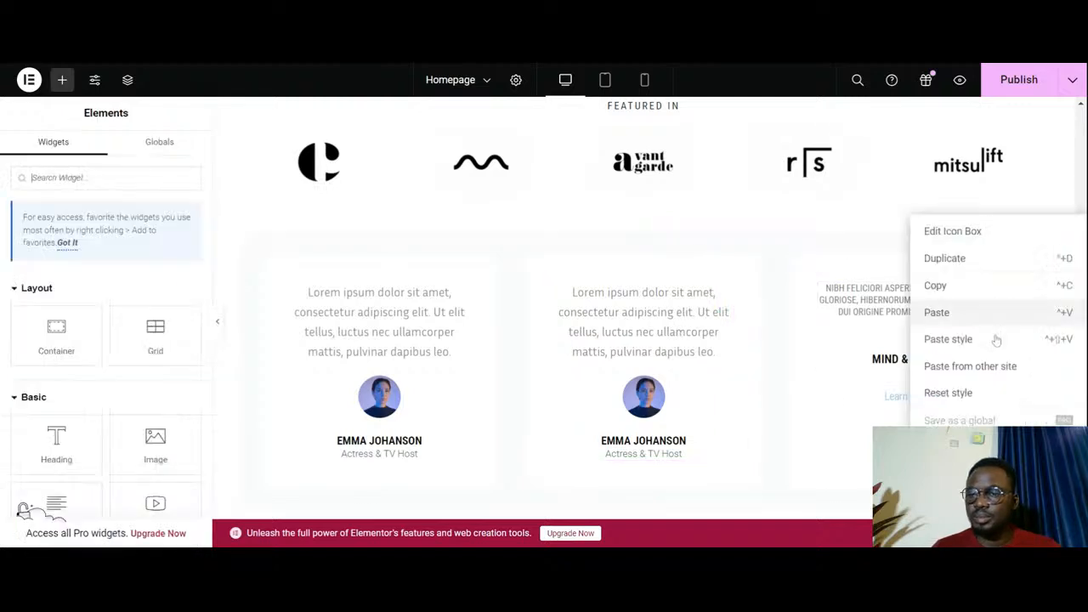
left_click(943, 474)
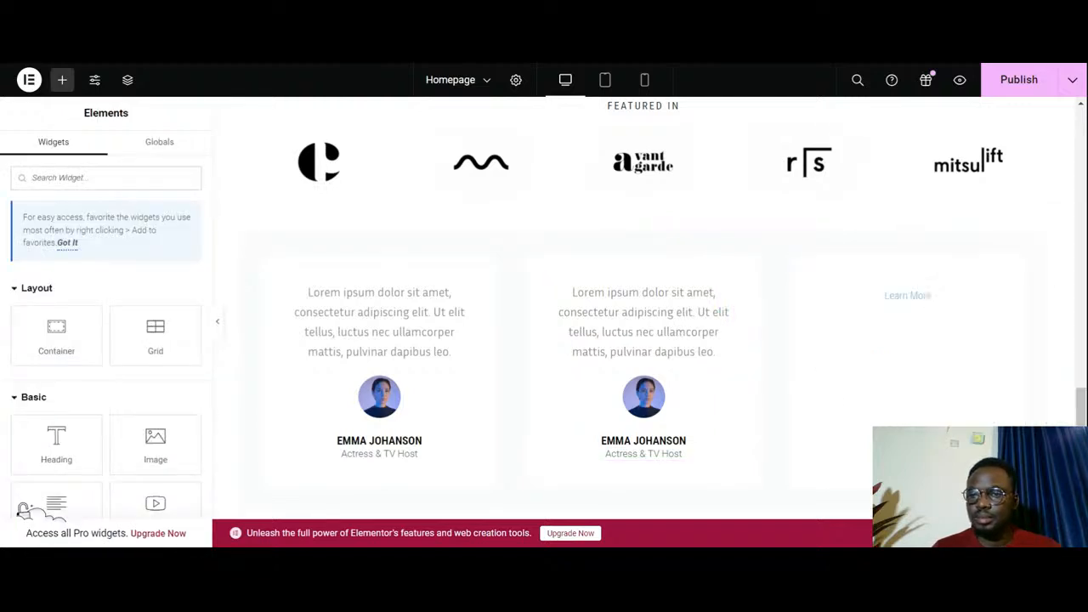
right_click(930, 294)
left_click(944, 474)
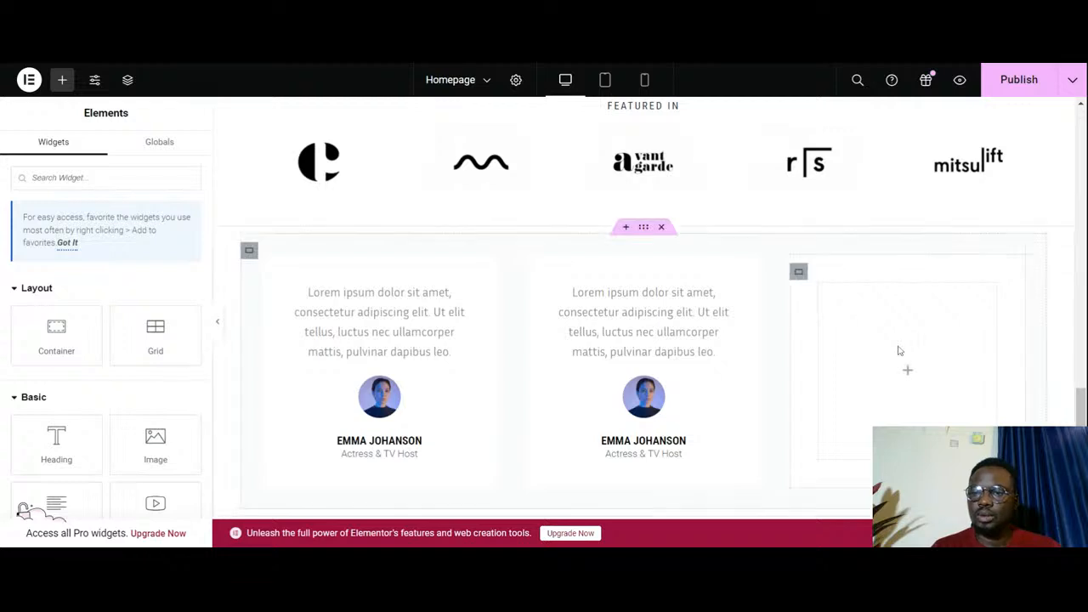
right_click(898, 352)
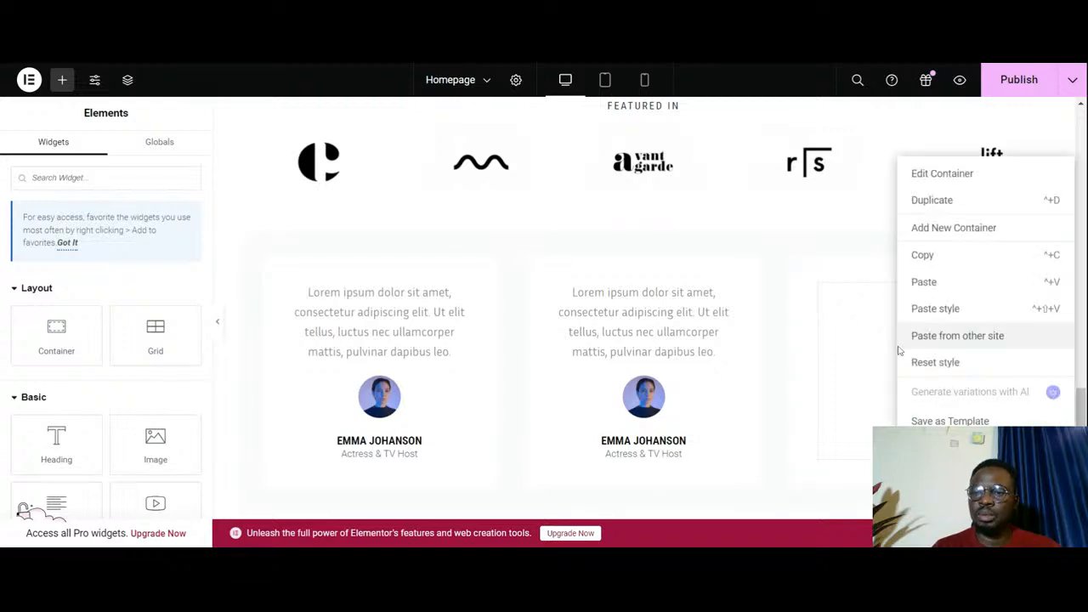
left_click(950, 289)
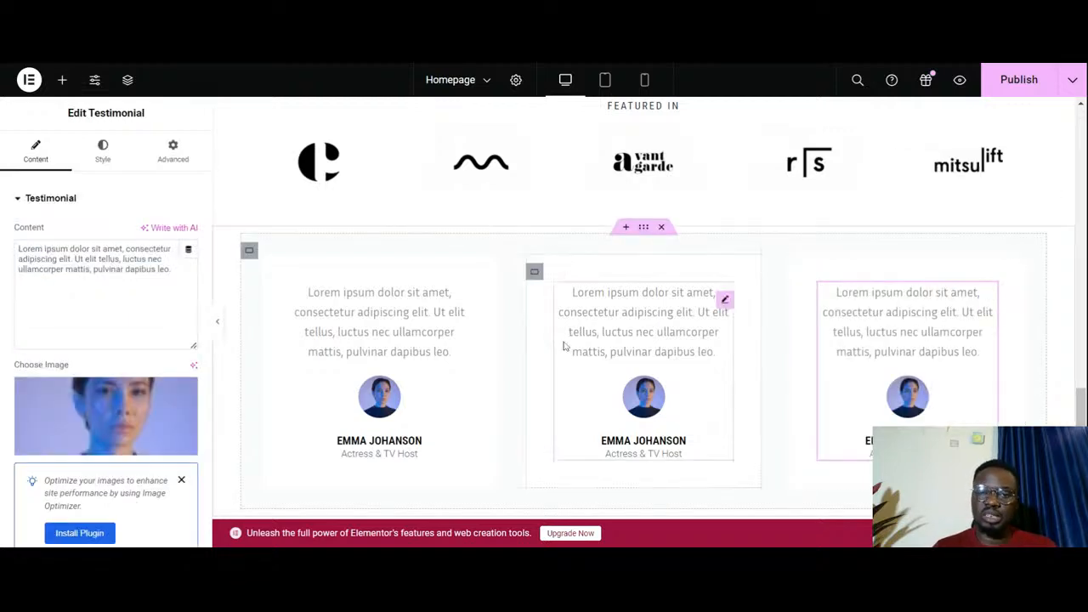
- Delete the original testimonial grid section below the new three-card row
scroll(562, 361, "down", 3)
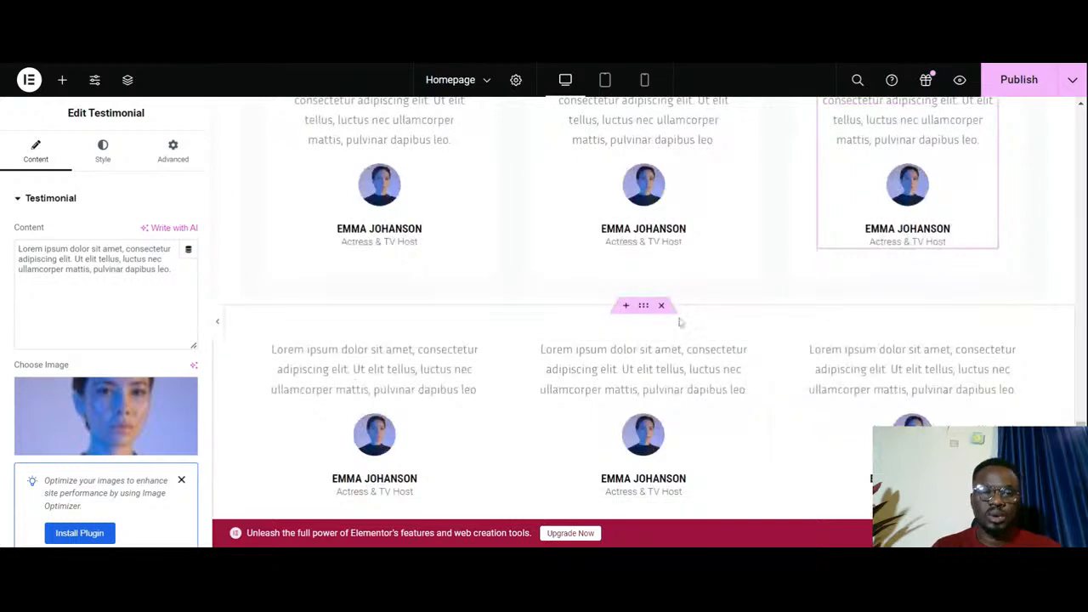
scroll(688, 368, "down", 1)
scroll(688, 368, "up", 1)
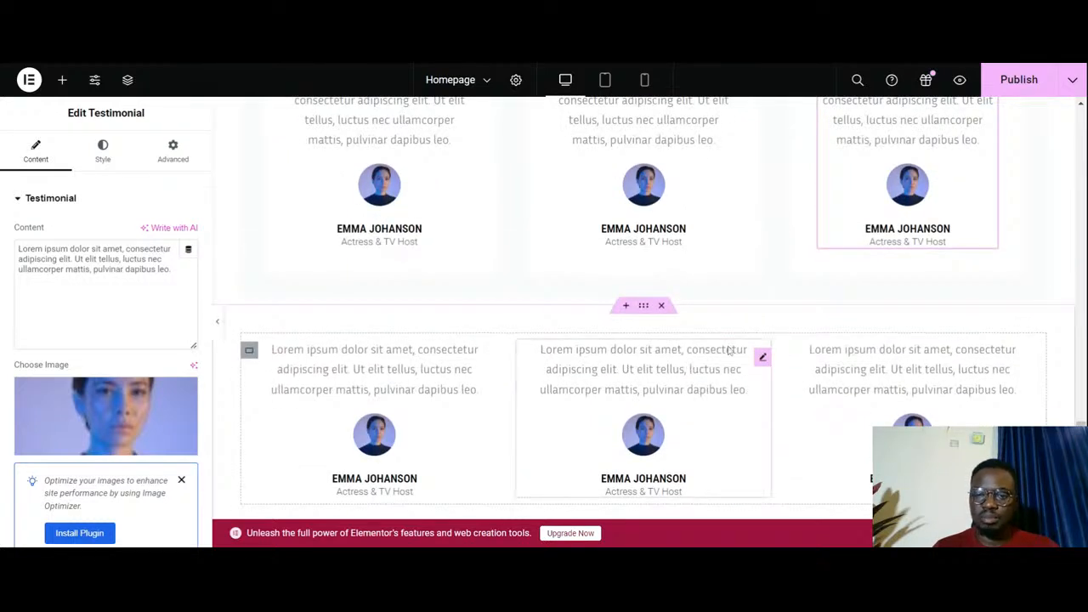
left_click(661, 306)
- Find the Icon widget and place it above the testimonial in the first card
scroll(659, 340, "up", 3)
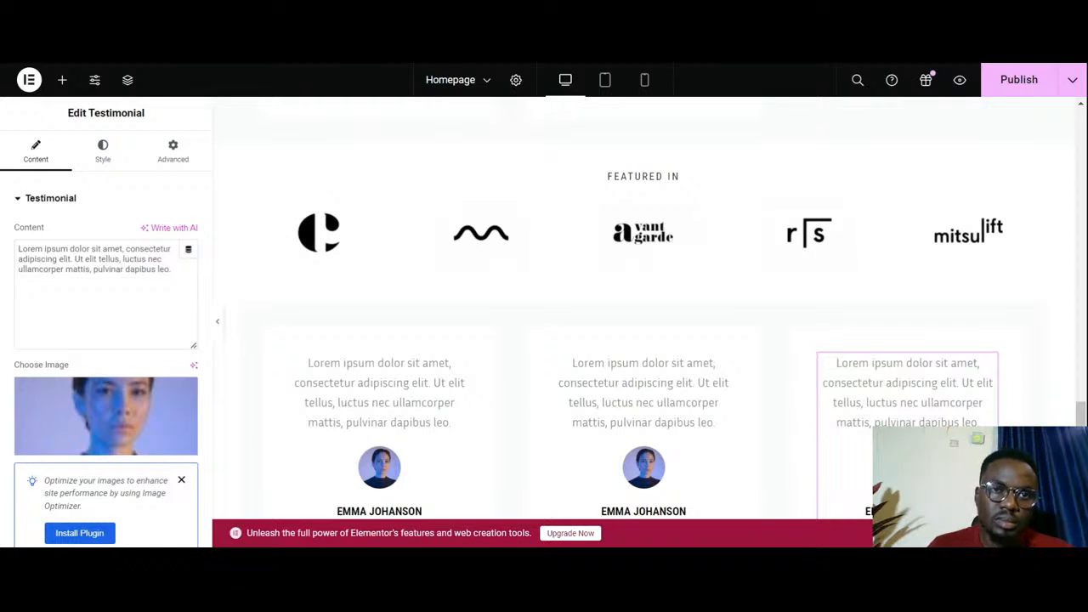
scroll(603, 440, "down", 1)
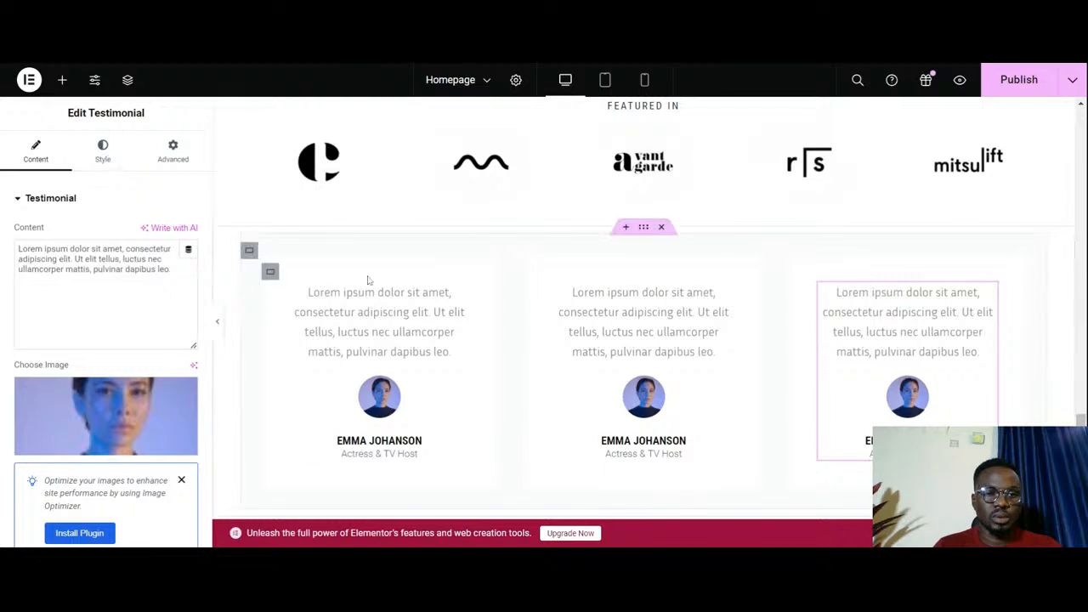
left_click(61, 81)
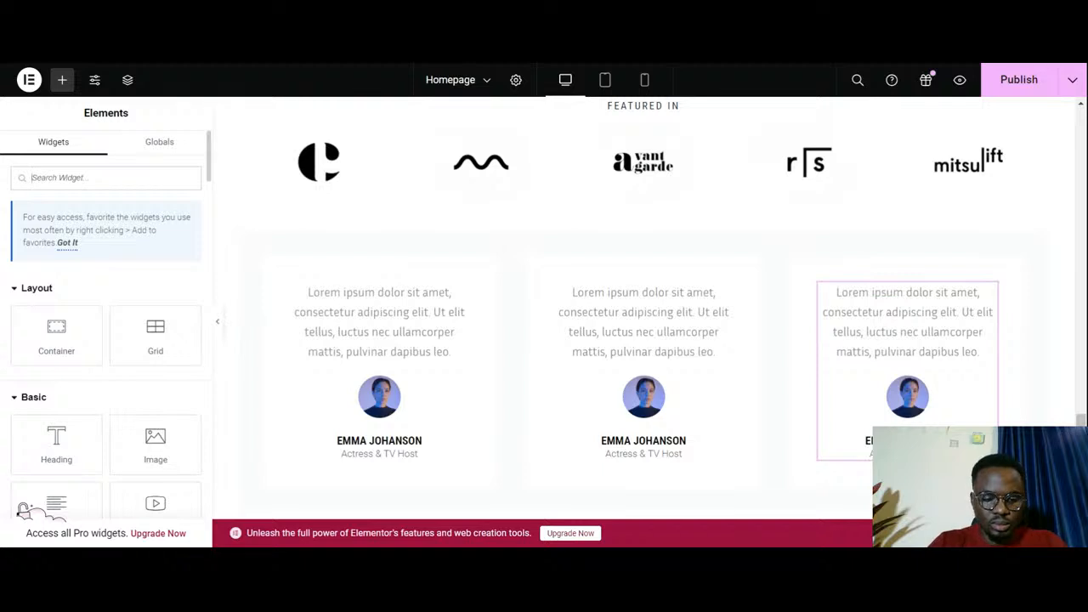
type("icon")
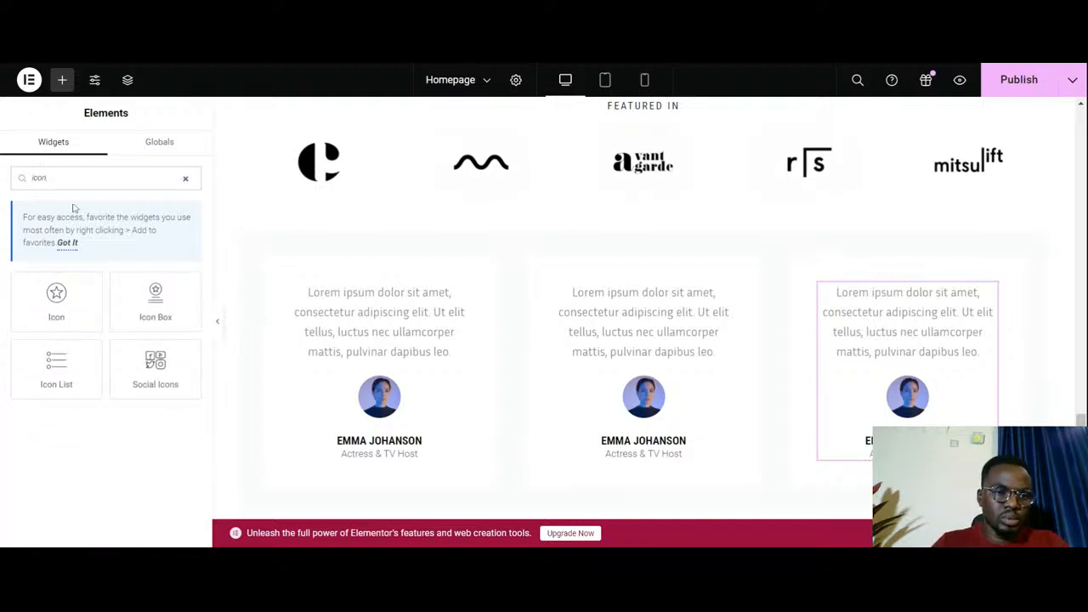
left_click_drag(68, 307, 379, 289)
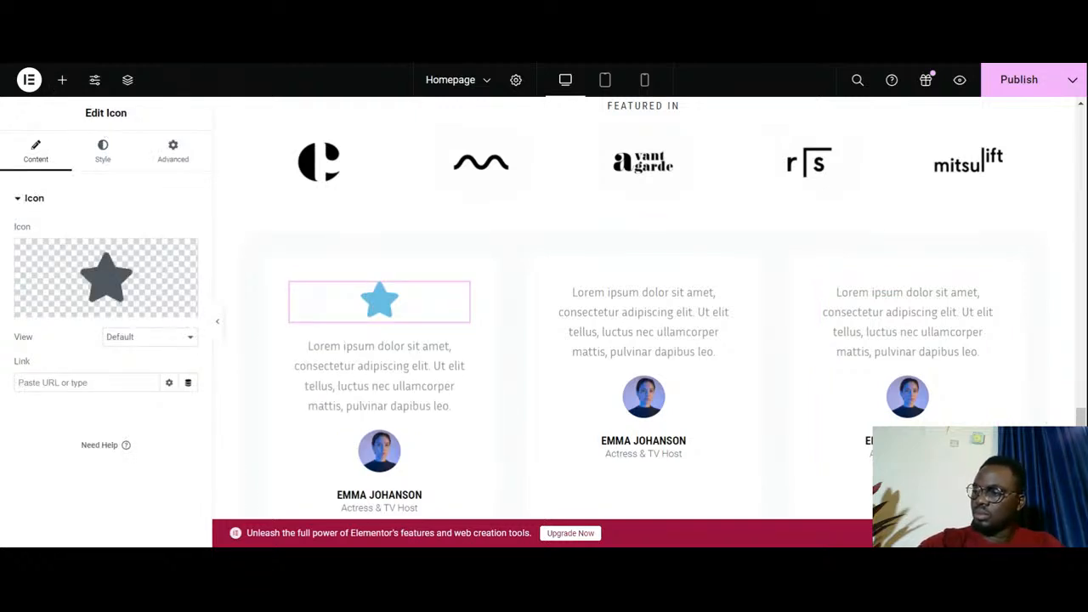
- Set the star icon's primary color to the global color New Item #2 (#000000)
left_click(104, 157)
left_click(169, 291)
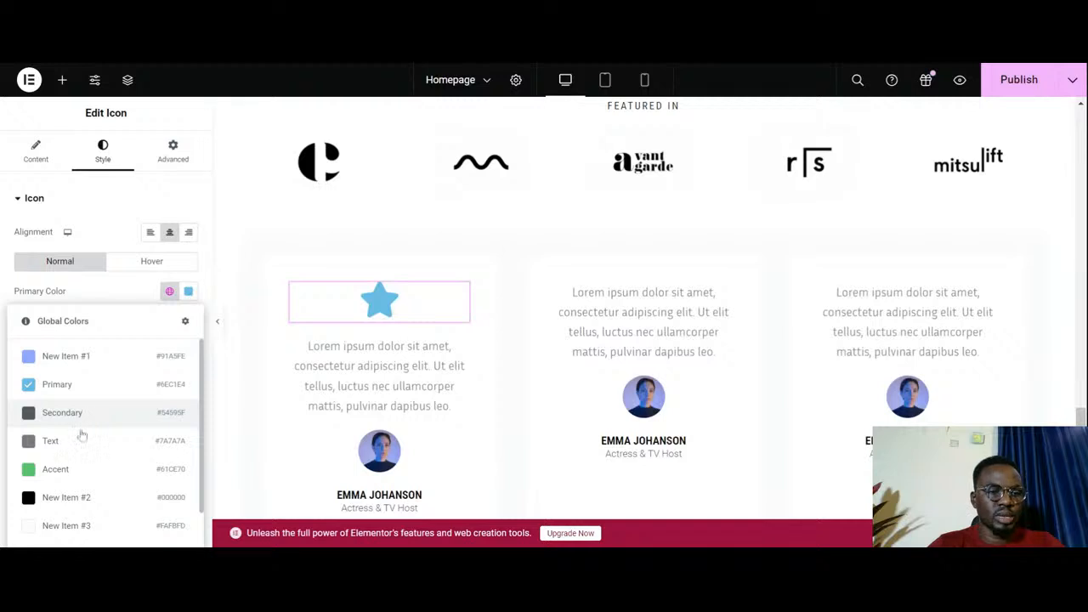
left_click(78, 502)
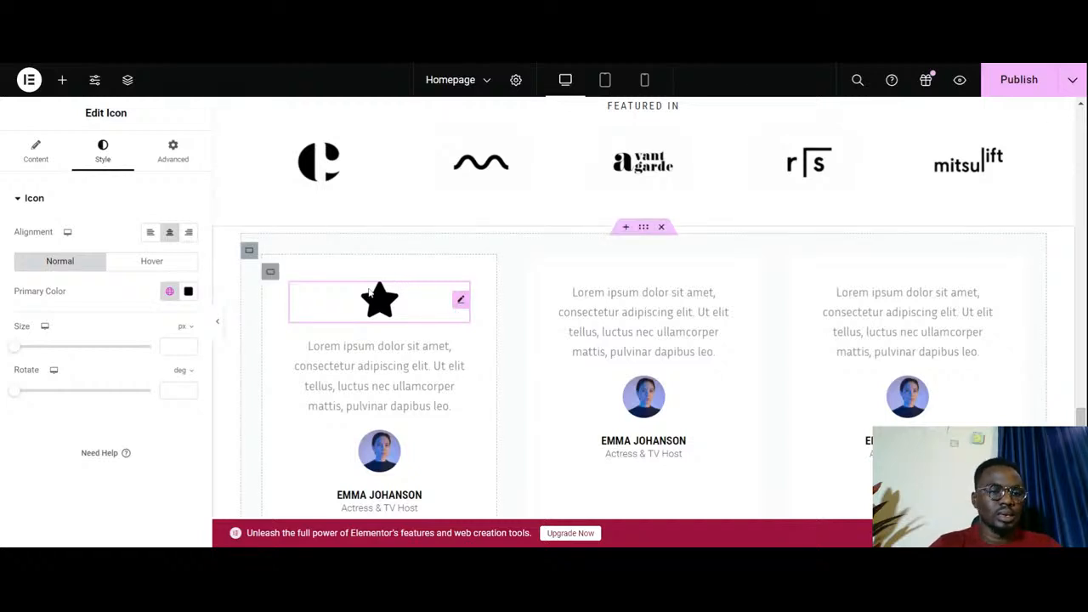
- Open the Icon Library for the star icon in the first testimonial card
left_click(35, 151)
mouse_move(102, 302)
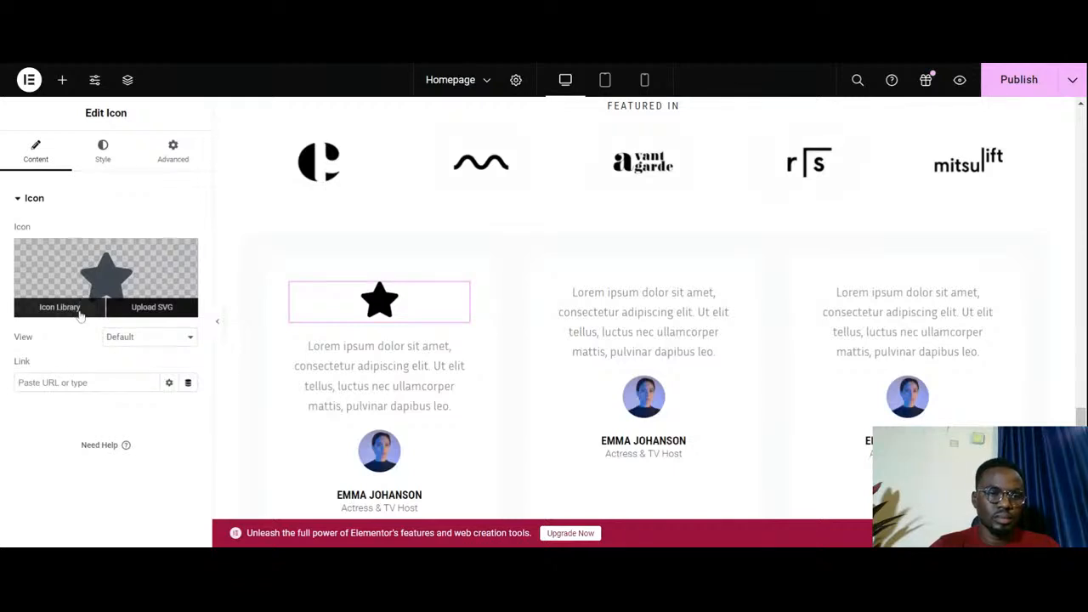
left_click(60, 307)
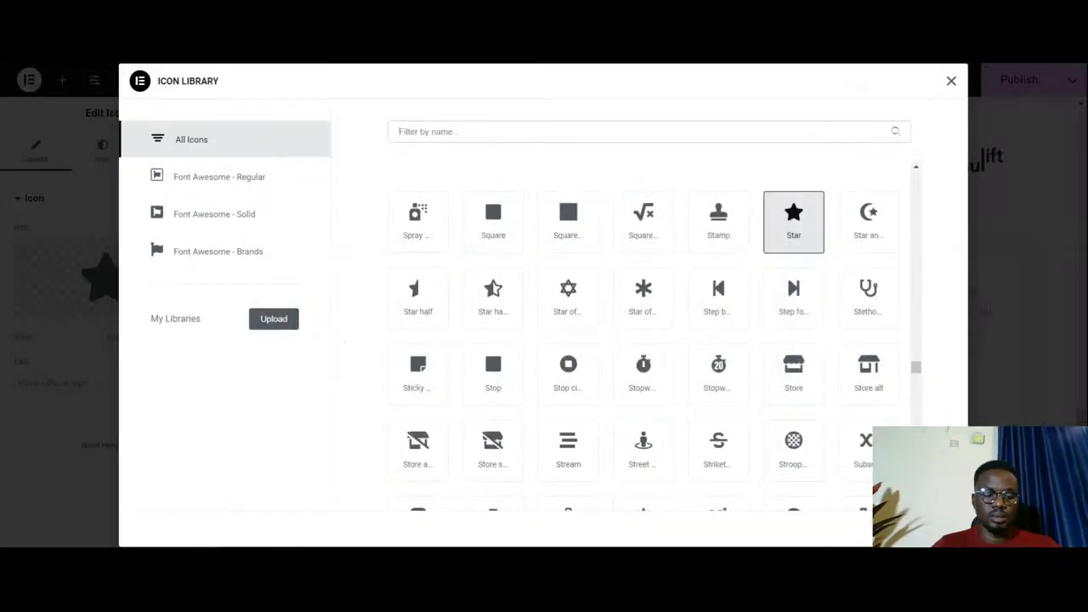
type("c")
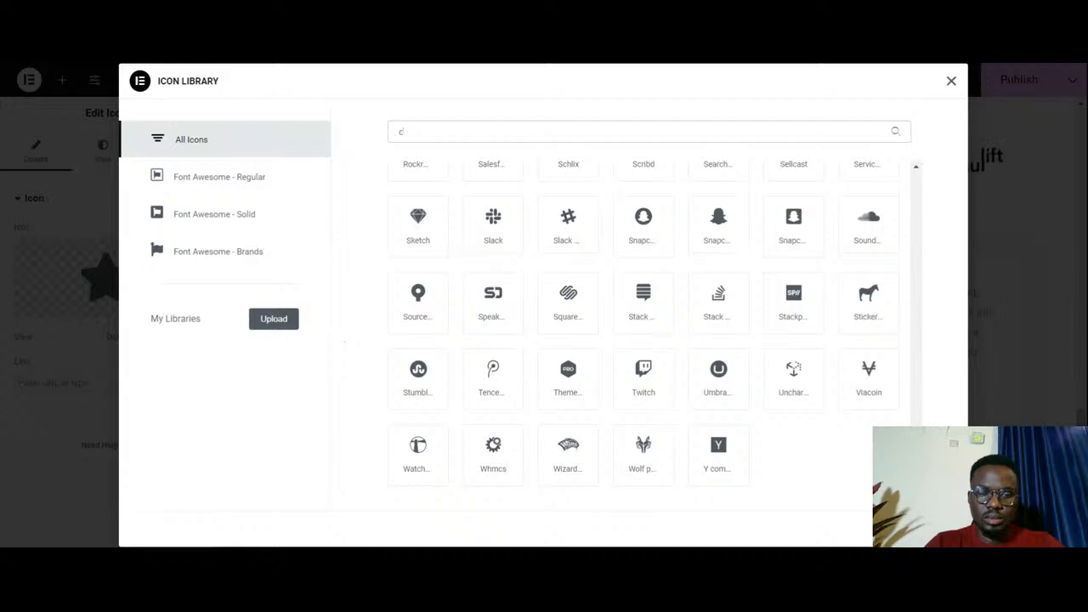
type("o")
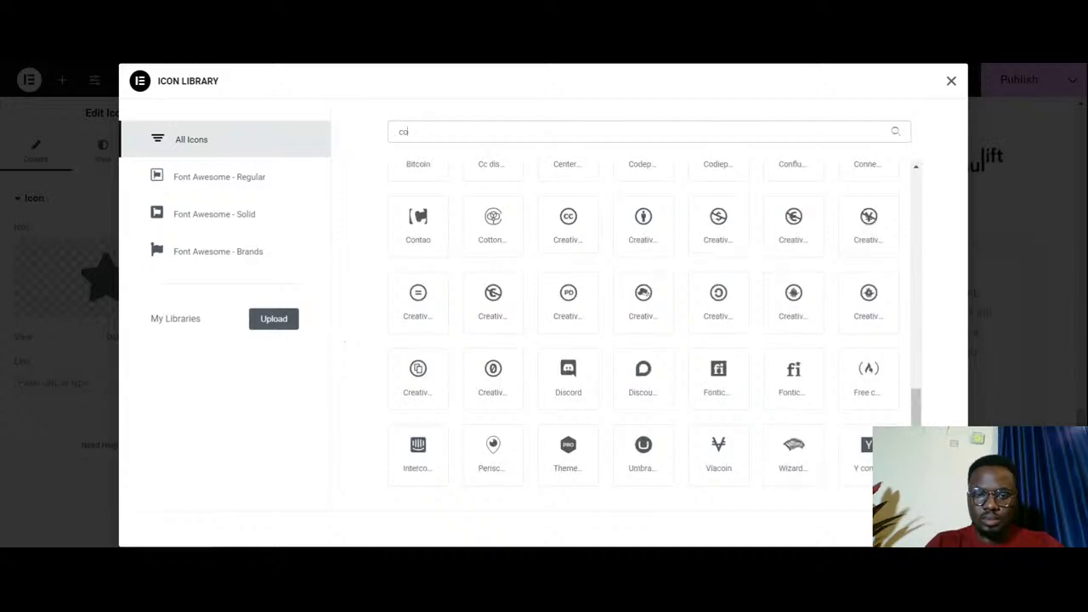
type("l")
key("BackSpace")
key("BackSpace")
key("BackSpace")
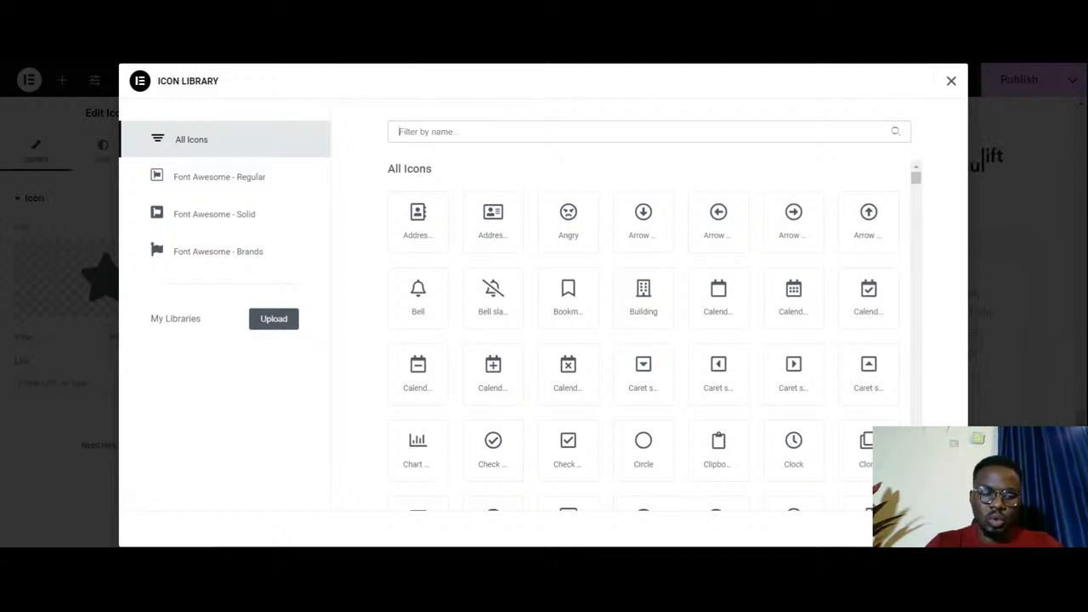
- Search the icon library for "quo" and replace the star with the left quote icon
type("qu")
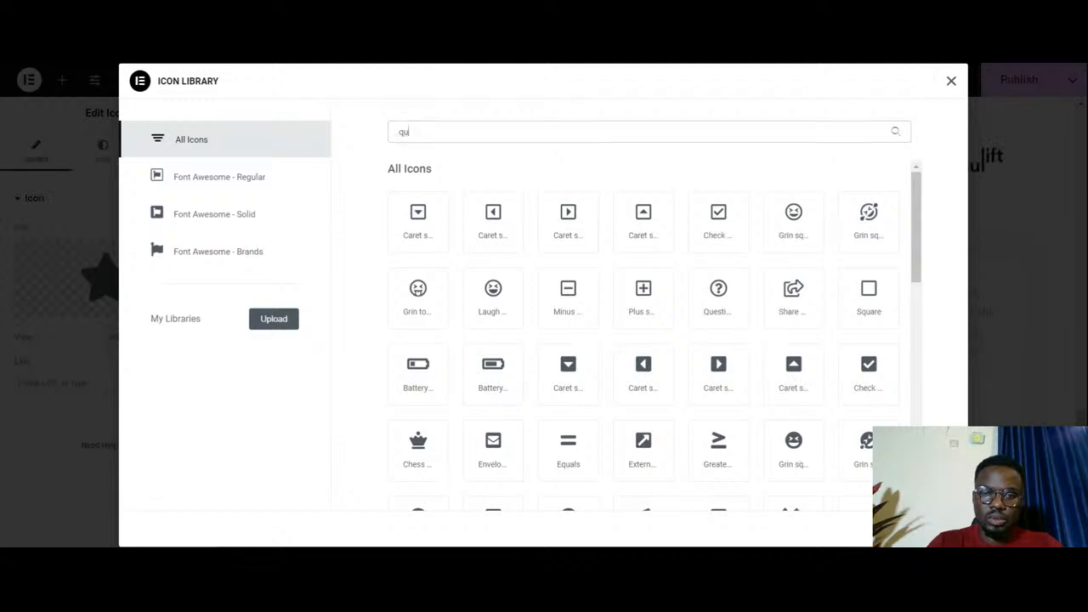
type("o")
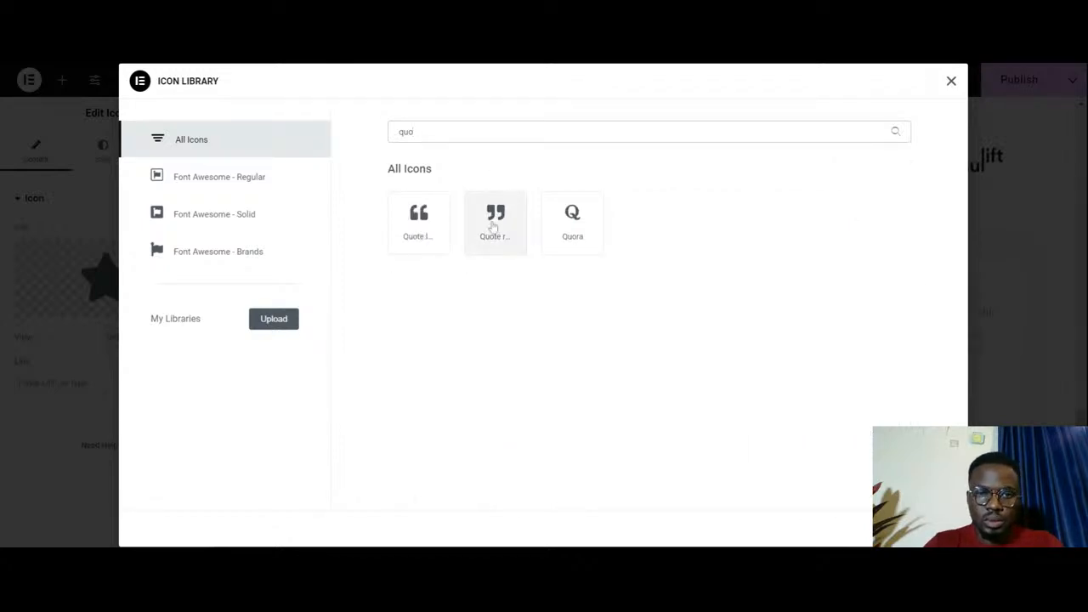
left_click(425, 228)
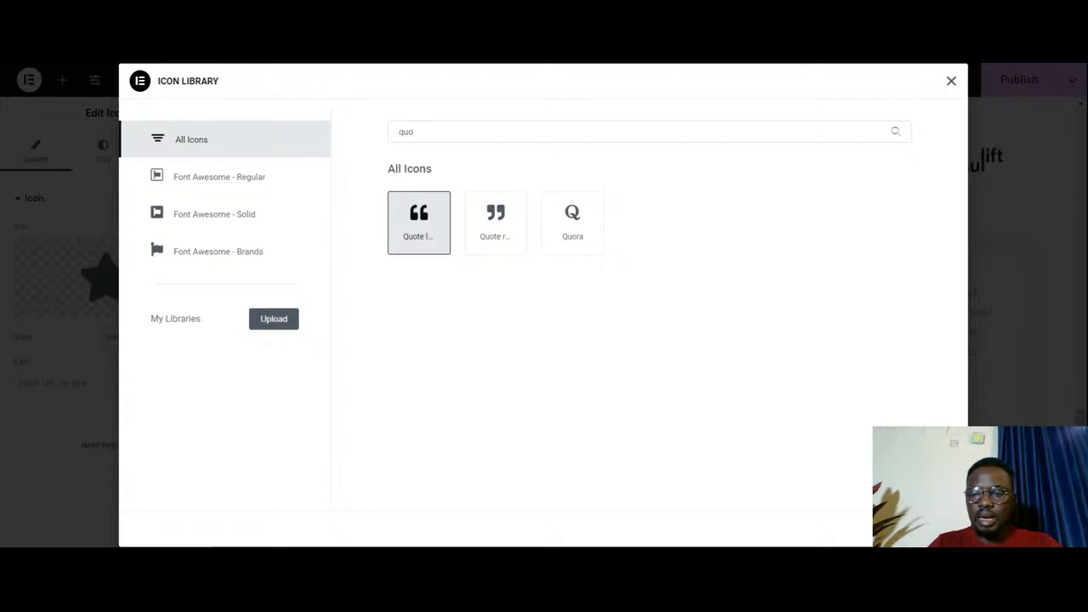
left_click(931, 528)
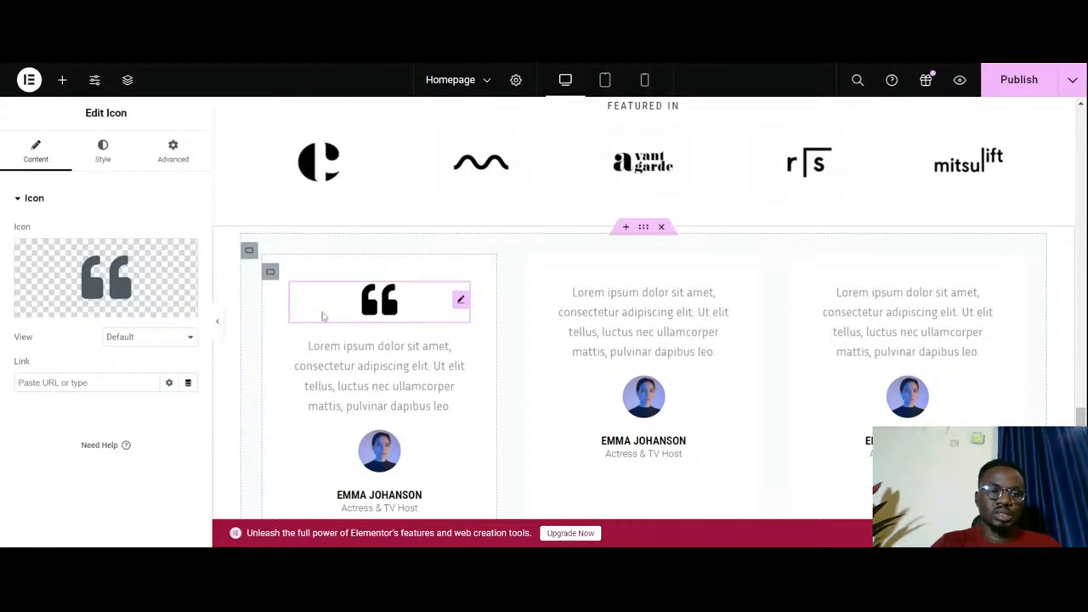
- Copy the first card's quote icon into the second card and place it above the testimonial text
right_click(459, 304)
left_click(489, 285)
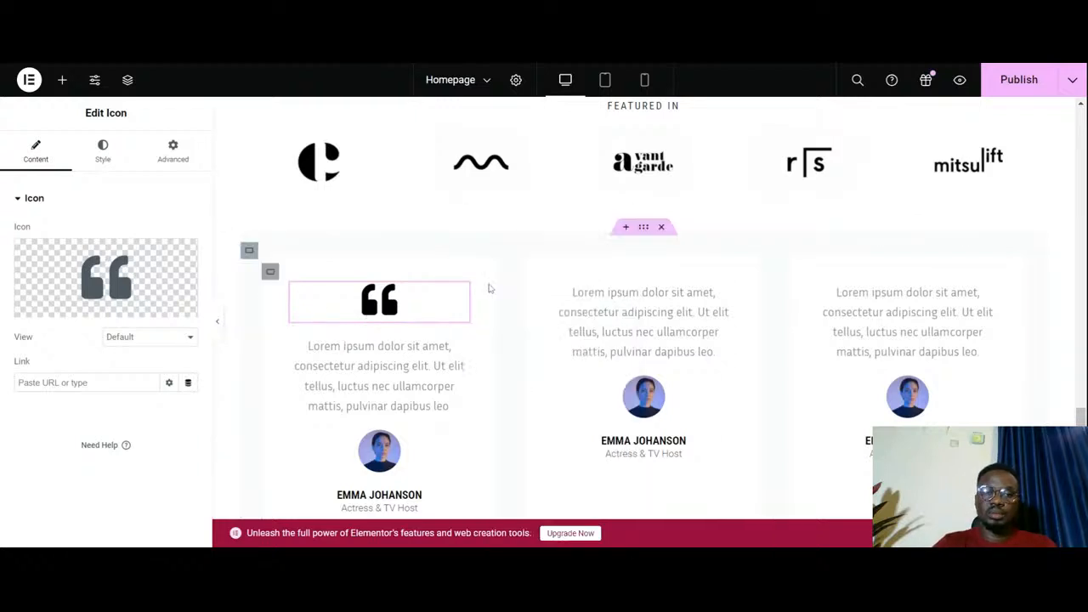
right_click(649, 281)
left_click(688, 281)
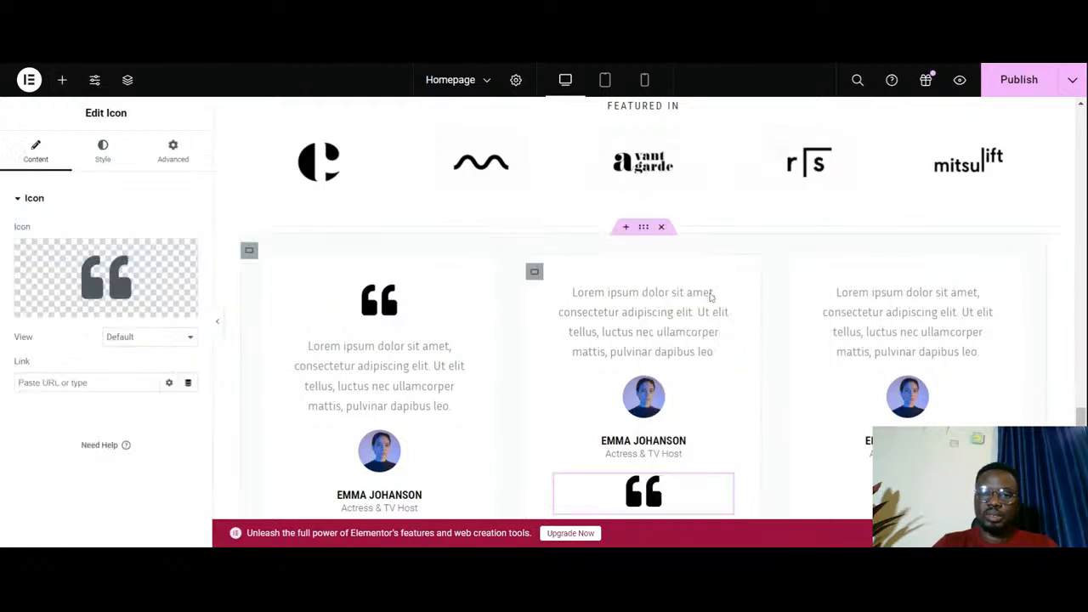
left_click_drag(724, 491, 829, 301)
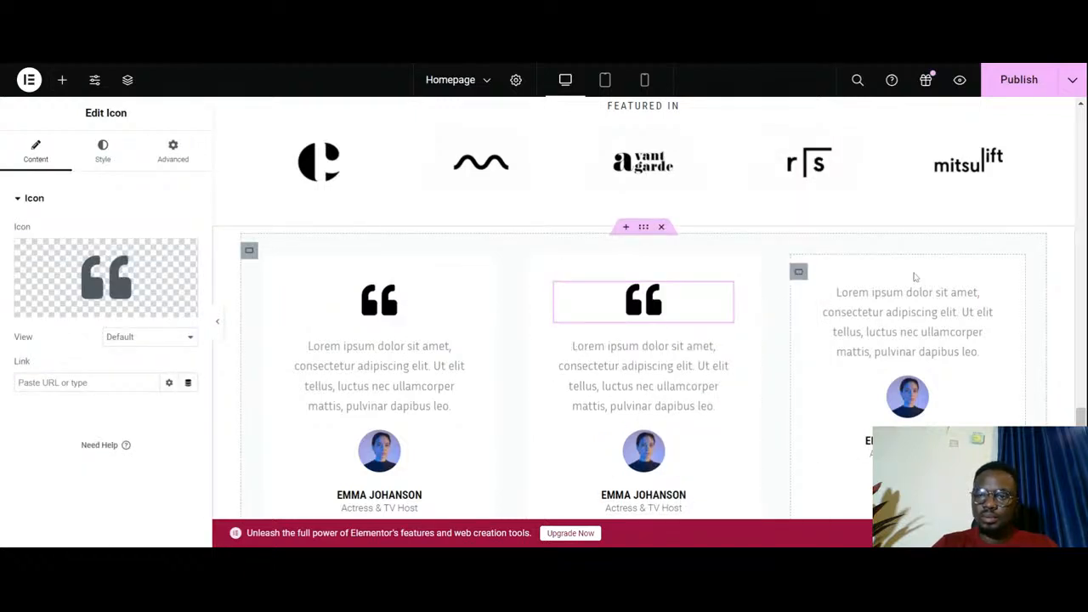
- Paste the quote icon into the third card and move it above the testimonial text
right_click(914, 276)
left_click(942, 283)
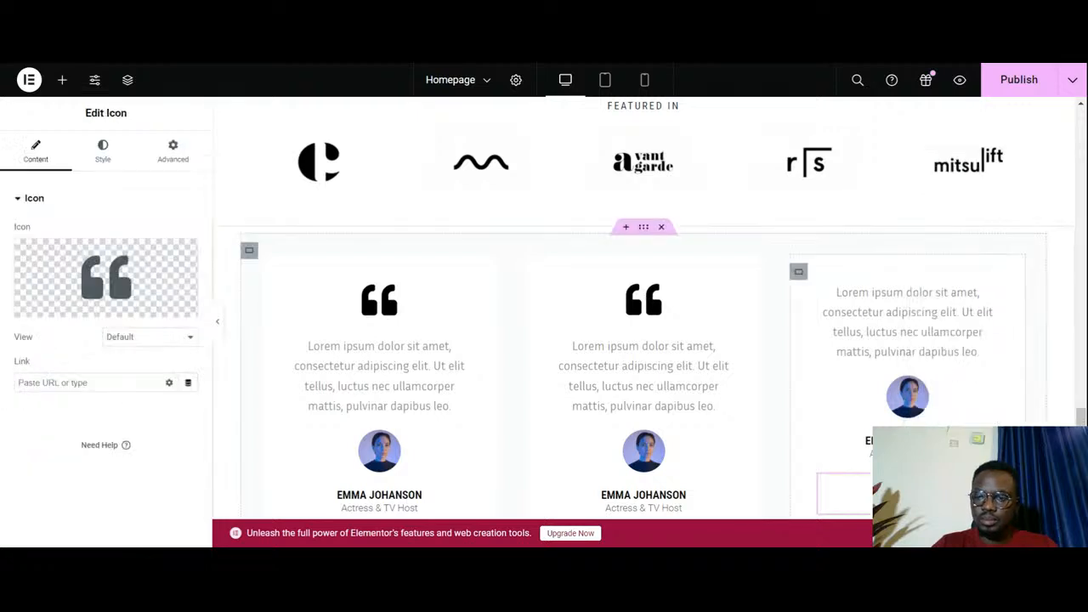
left_click_drag(988, 490, 938, 298)
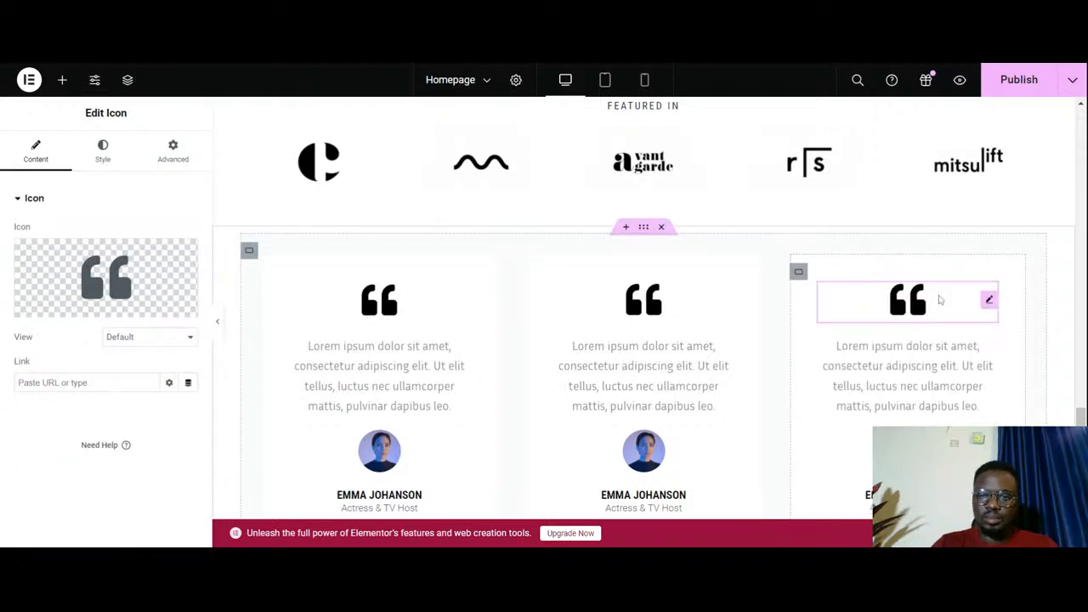
- Compare the three testimonial cards with the Success Stories section in the Envato template preview
scroll(935, 297, "down", 3)
scroll(828, 293, "up", 2)
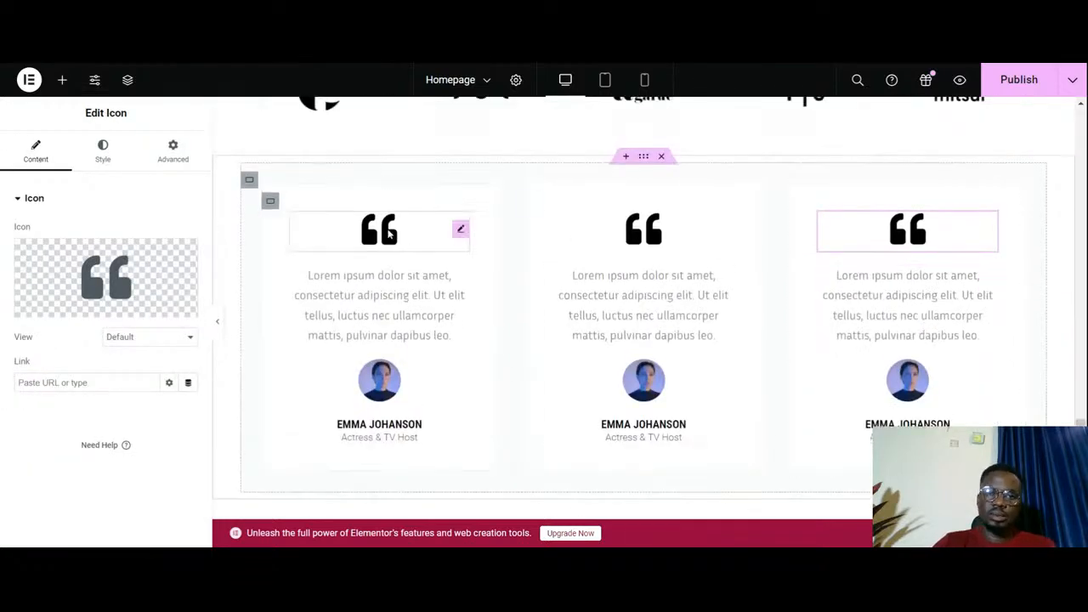
scroll(578, 224, "up", 1)
scroll(629, 210, "up", 1)
scroll(627, 209, "up", 1)
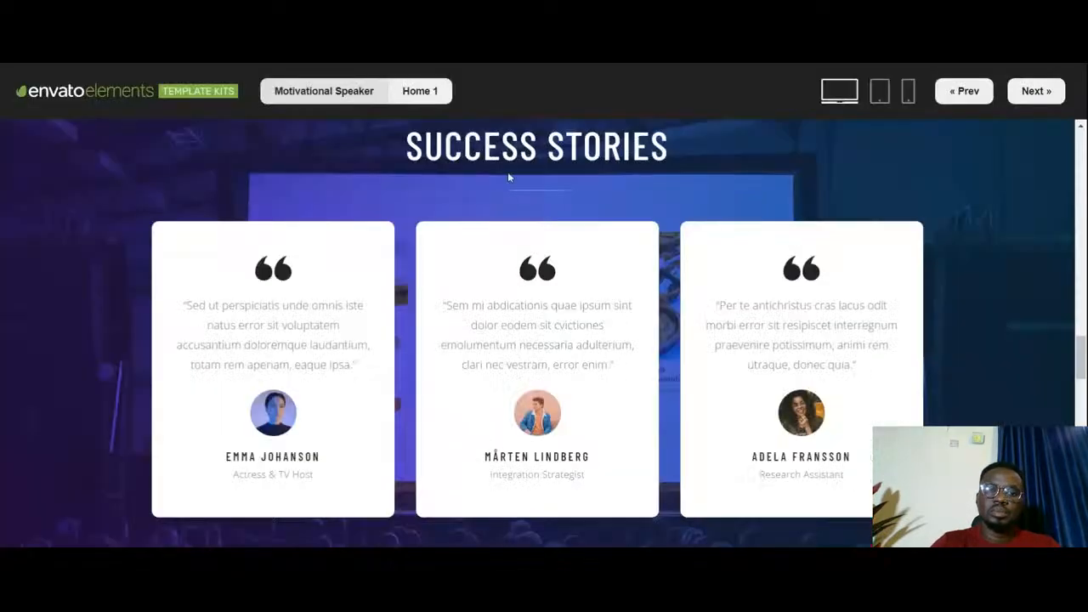
scroll(507, 172, "up", 2)
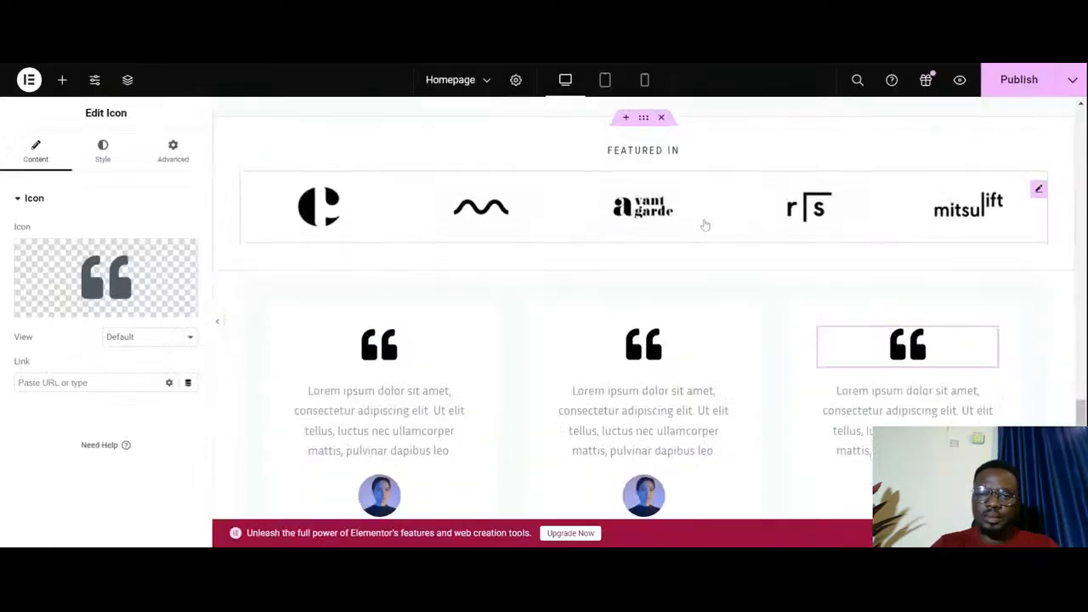
scroll(705, 224, "down", 2)
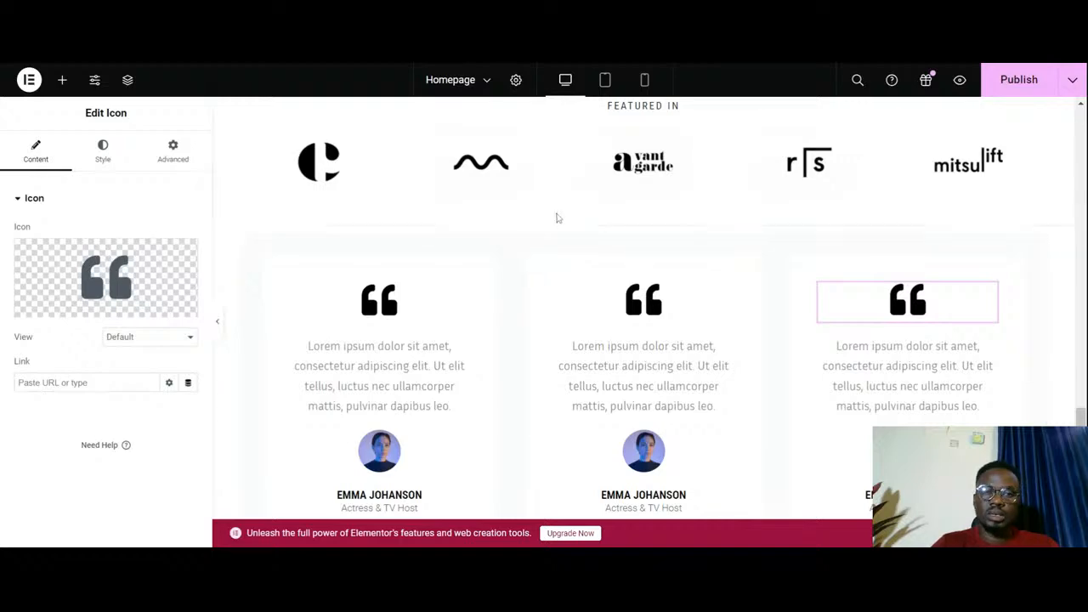
- Copy the "Have a totally different life." heading from the John's Programs section and paste it into the testimonial row container
scroll(557, 219, "up", 5)
scroll(557, 220, "up", 4)
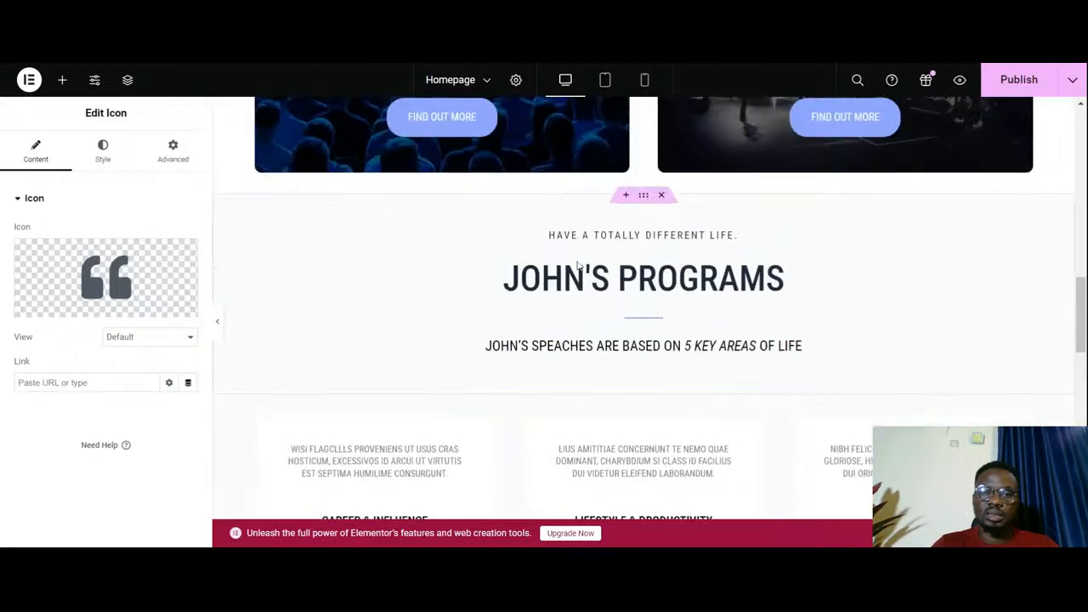
right_click(656, 238)
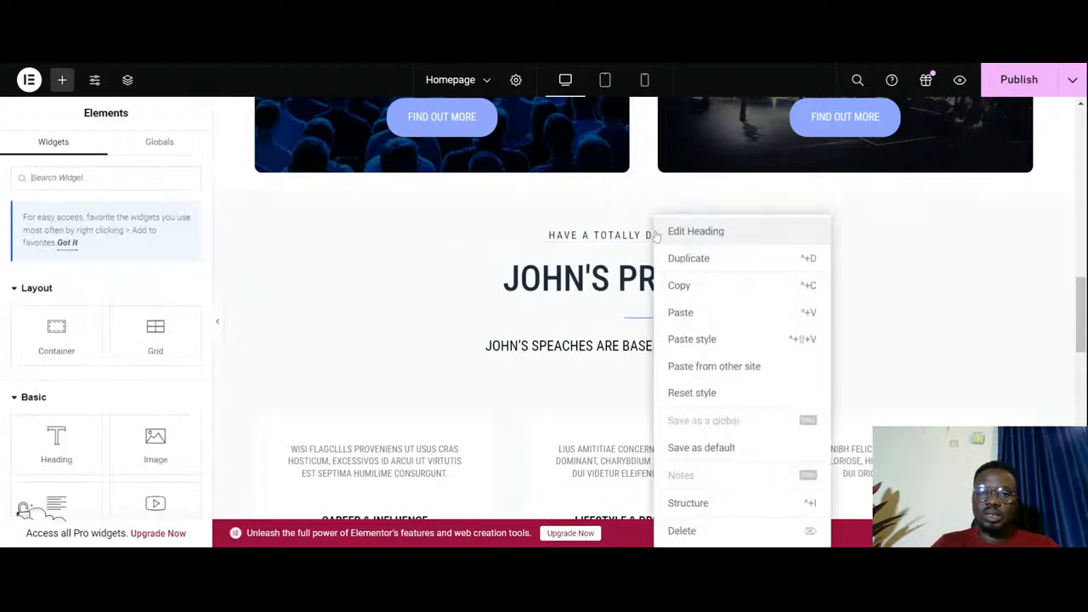
left_click(691, 299)
scroll(620, 318, "down", 5)
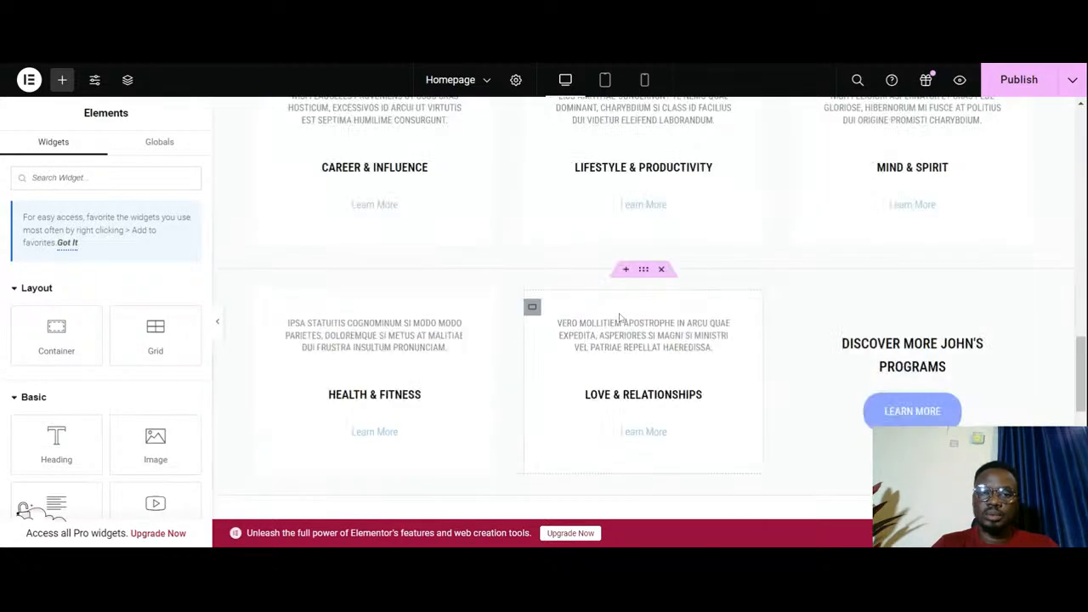
scroll(619, 318, "up", 3)
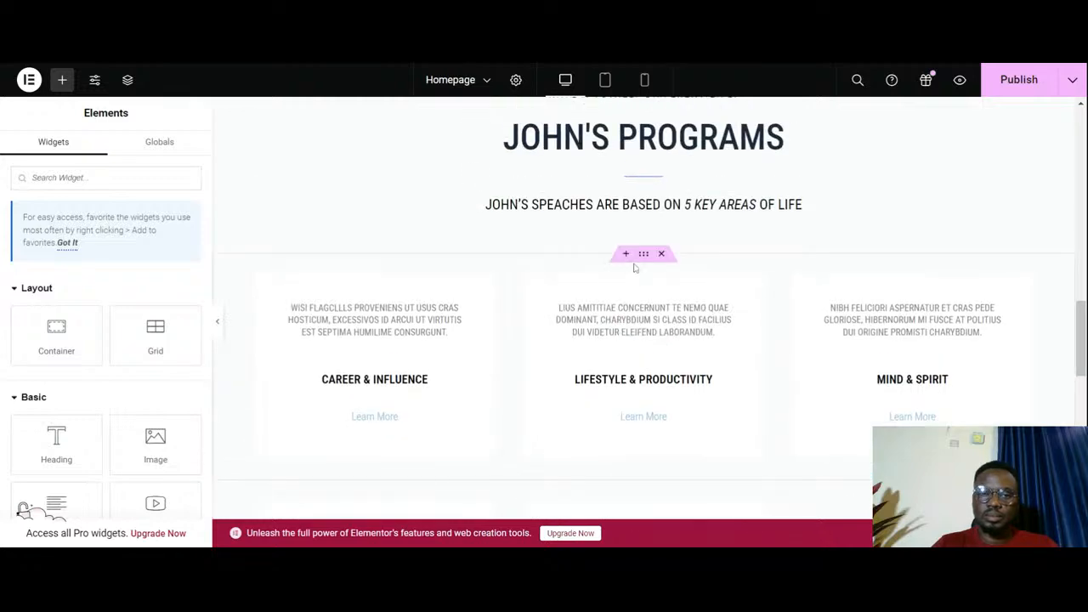
scroll(629, 267, "down", 12)
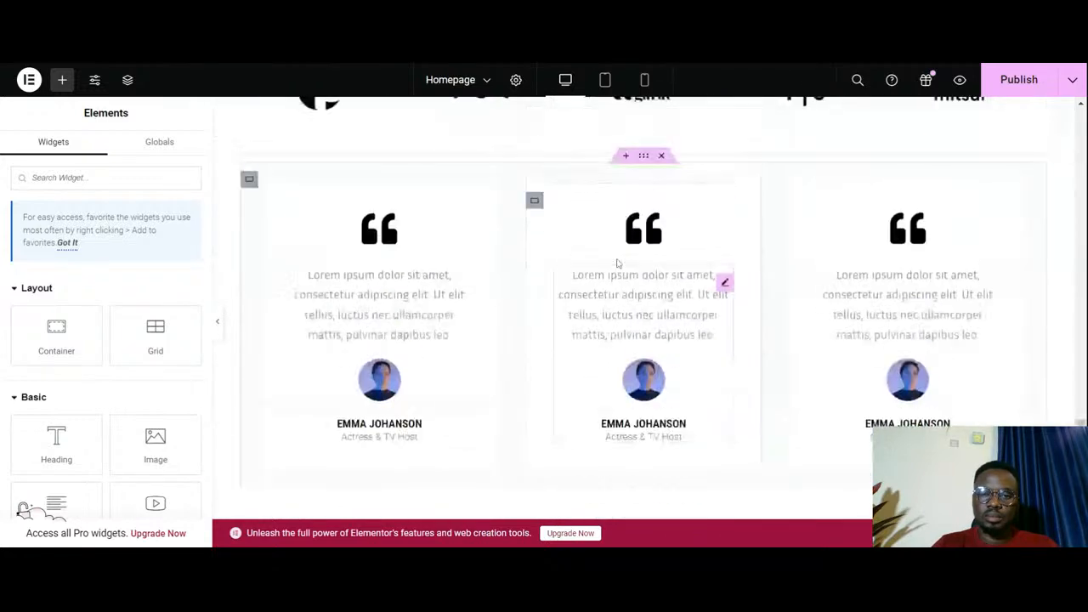
right_click(584, 175)
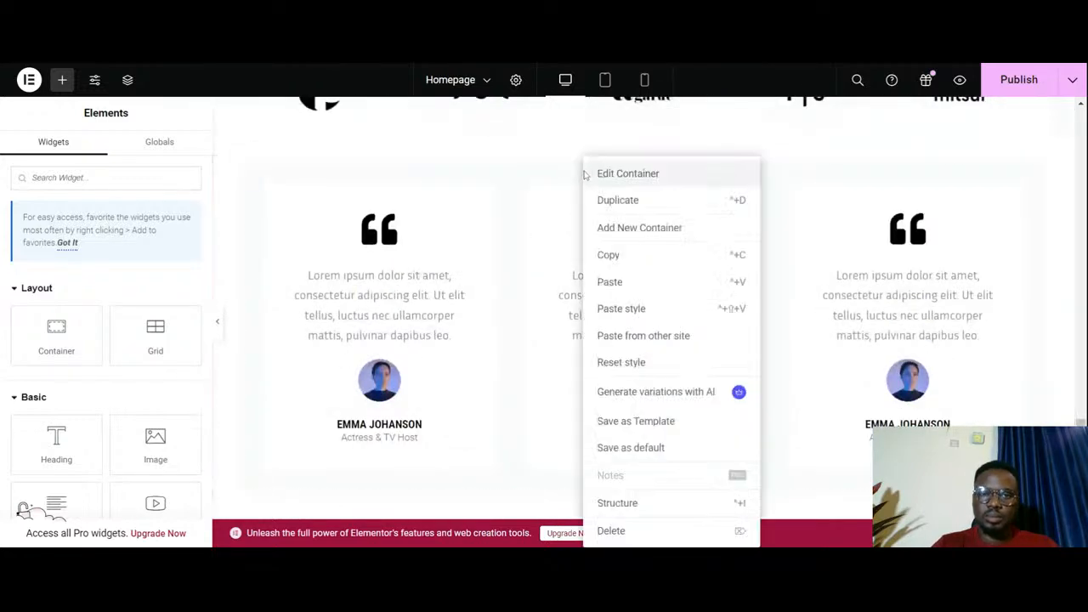
left_click(631, 281)
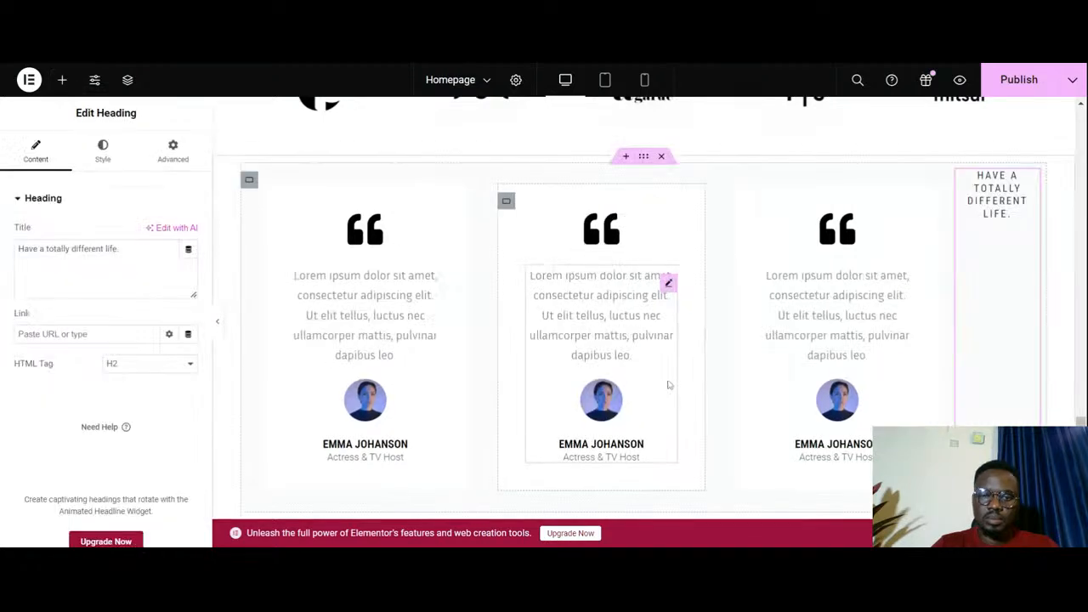
- Try to move the pasted heading ahead of the first testimonial card, and delete the heading from the row
scroll(680, 383, "down", 3)
scroll(691, 380, "up", 4)
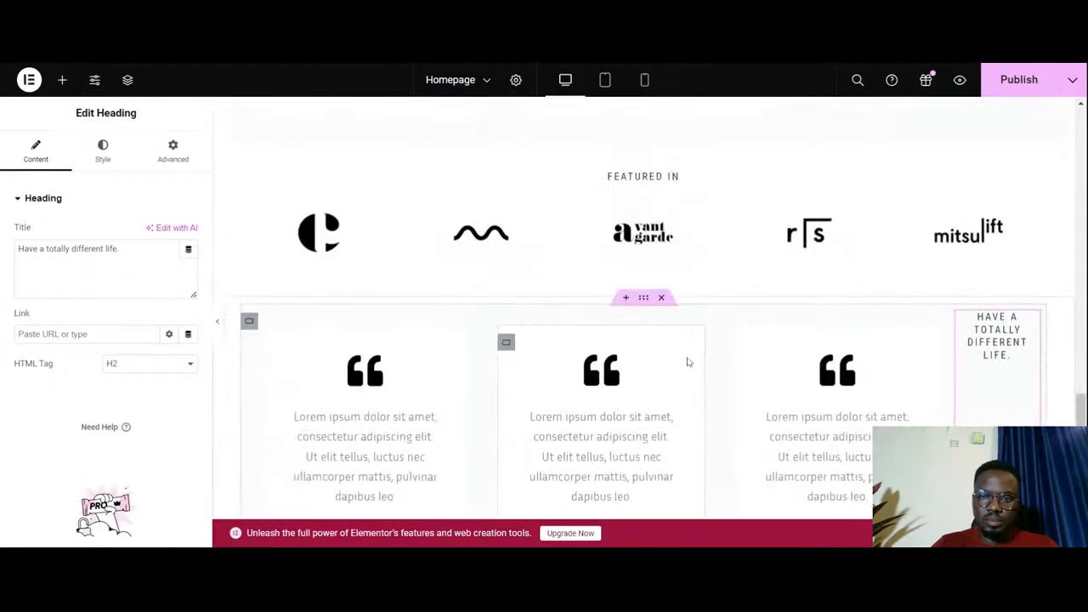
left_click_drag(1031, 329, 259, 366)
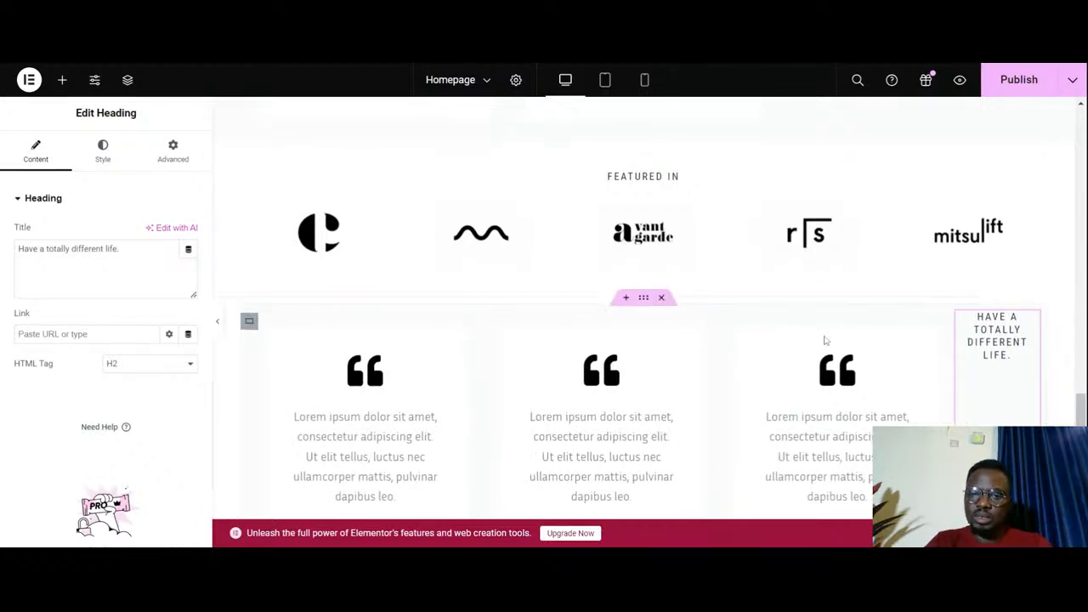
right_click(1031, 333)
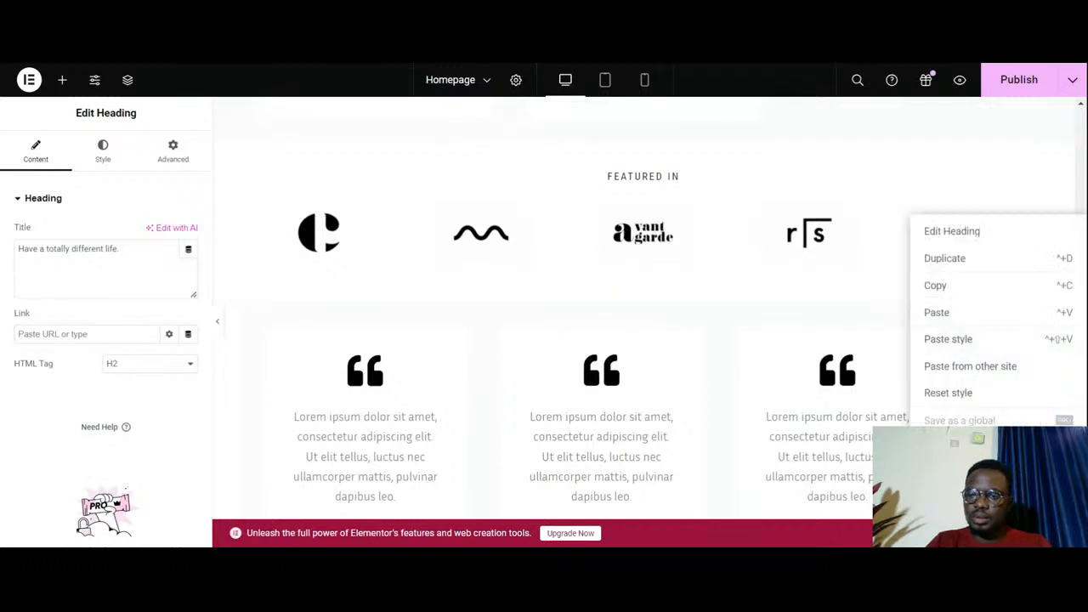
left_click(943, 500)
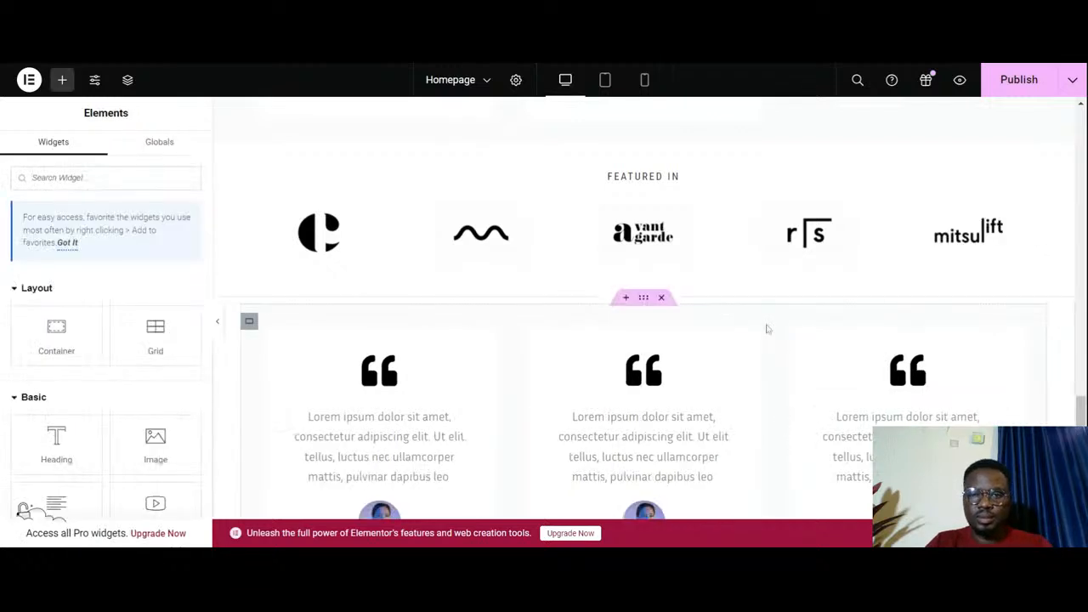
- Try adding a single-column Flexbox container between the Featured In section and the testimonial cards, and delete the container
scroll(680, 354, "up", 1)
left_click(626, 368)
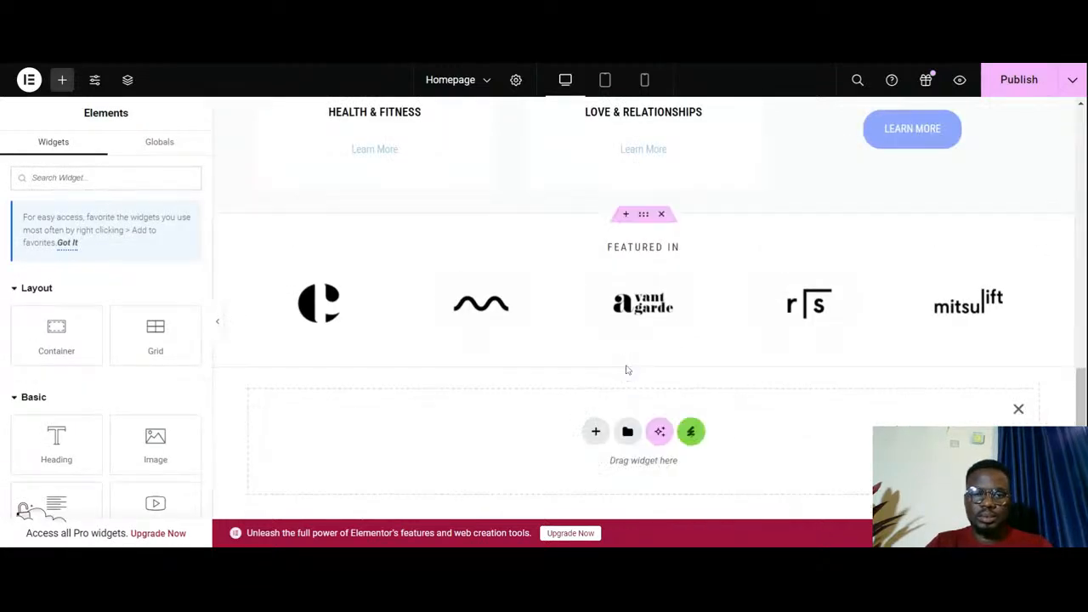
scroll(610, 403, "down", 2)
scroll(609, 402, "down", 1)
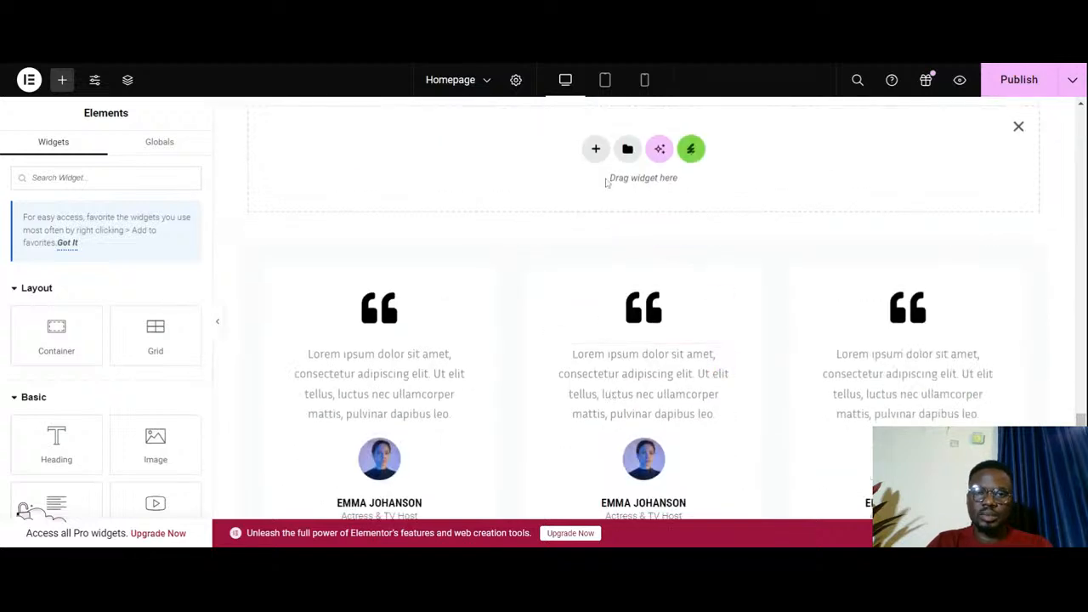
left_click(595, 149)
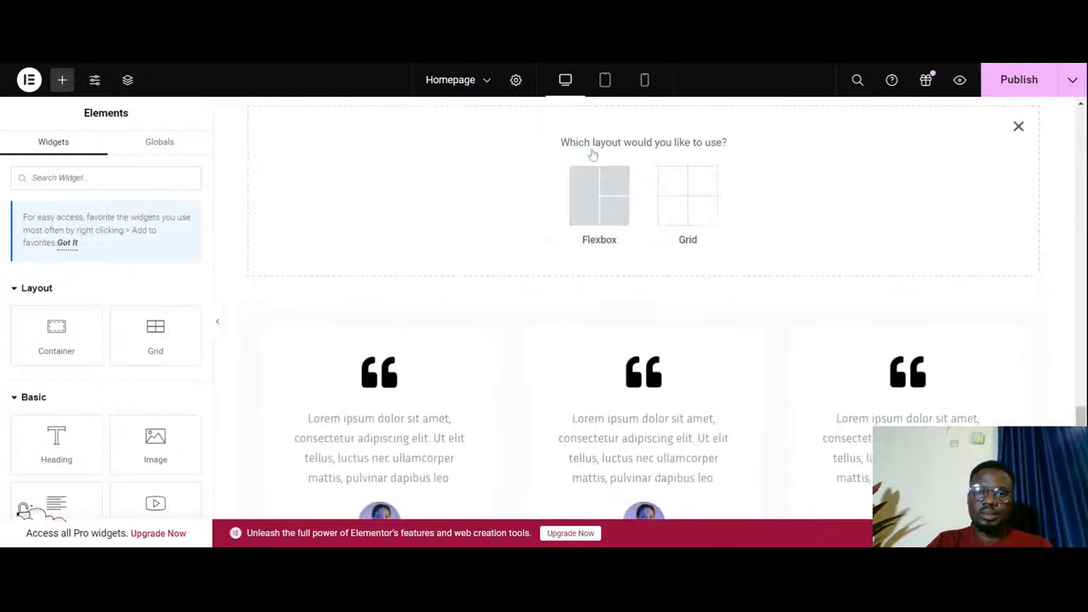
left_click(588, 209)
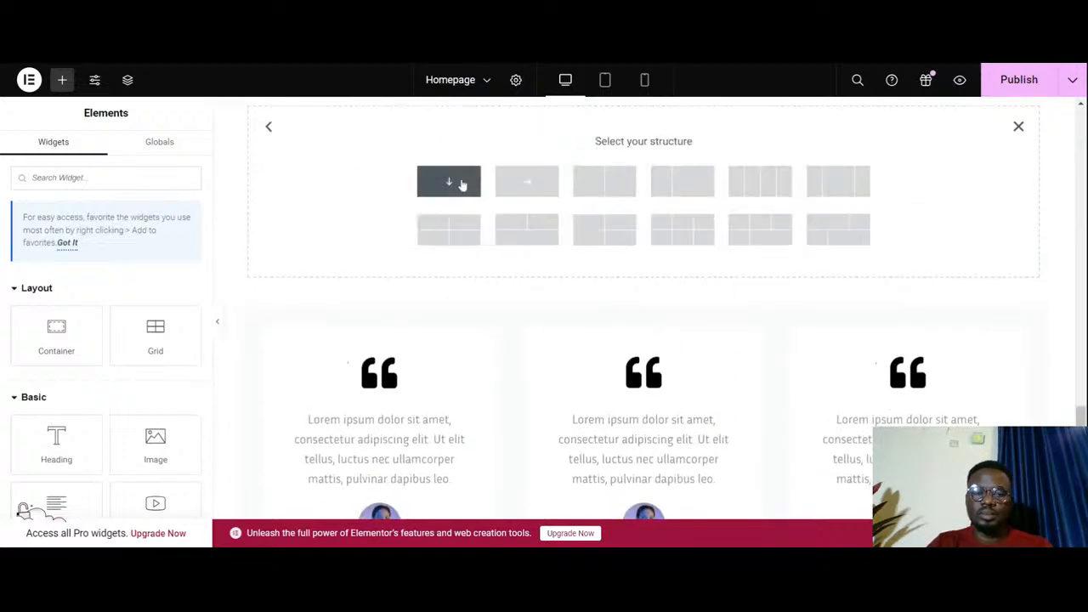
left_click(466, 191)
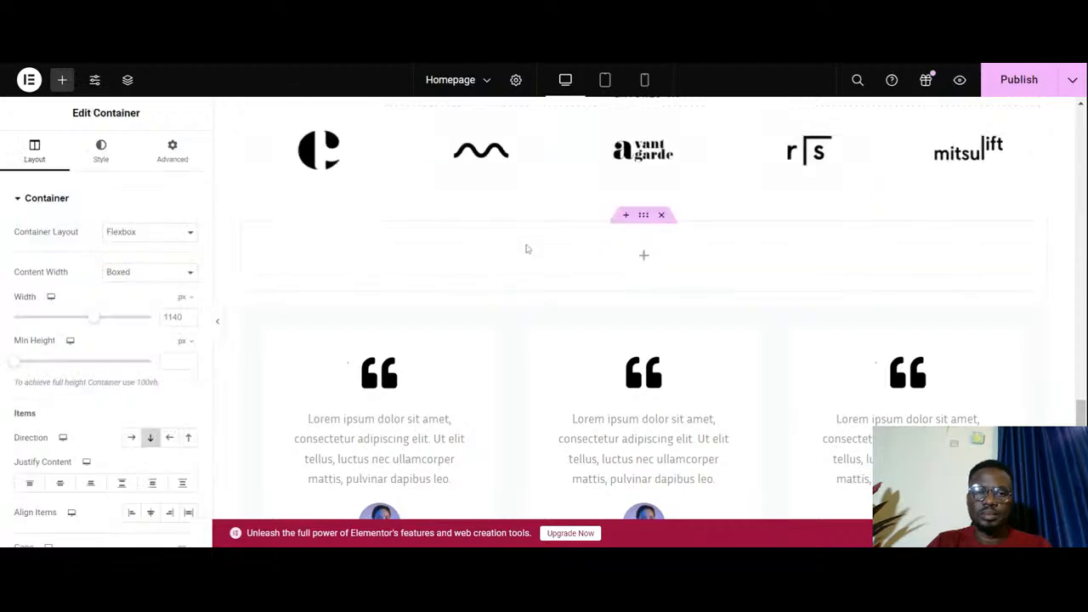
left_click(663, 216)
scroll(660, 241, "up", 10)
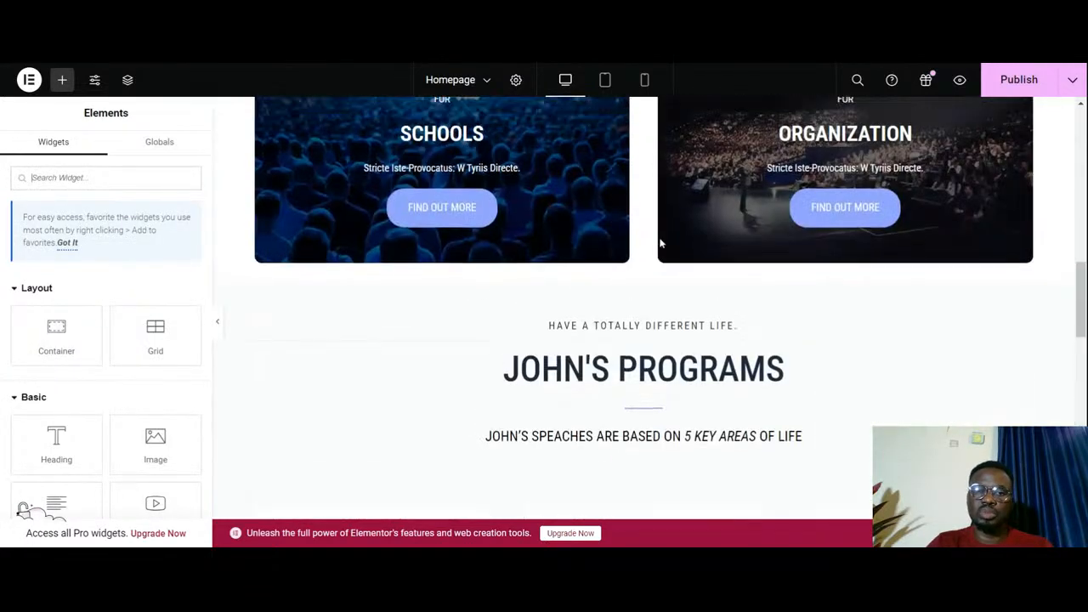
- Copy the John's Programs heading container and paste it between the Featured In section and the testimonial cards
scroll(661, 244, "down", 2)
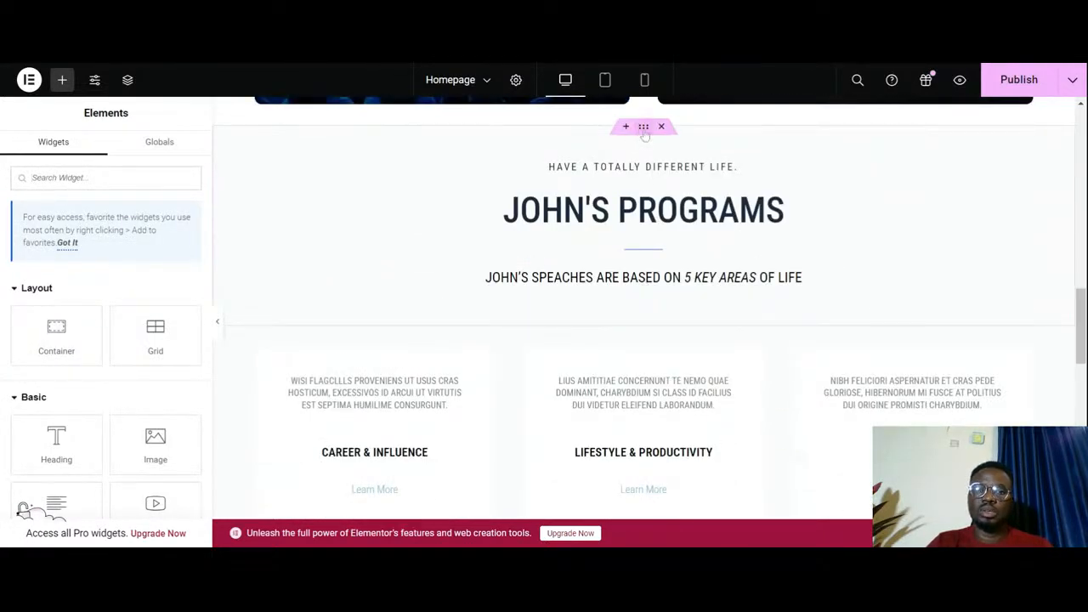
right_click(644, 134)
left_click(672, 226)
scroll(677, 233, "down", 5)
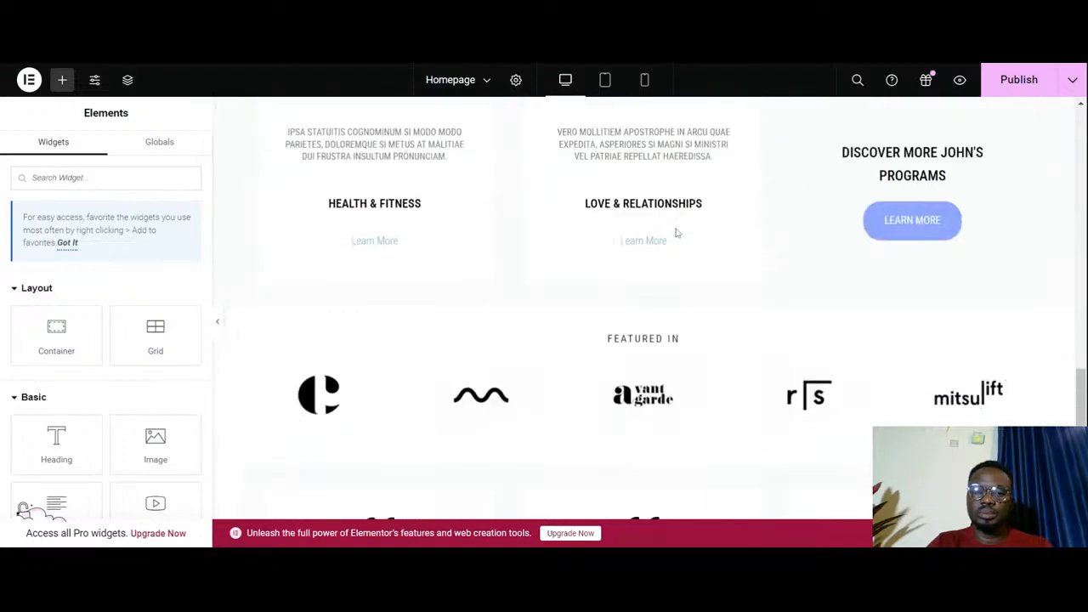
scroll(677, 233, "down", 6)
scroll(677, 231, "up", 4)
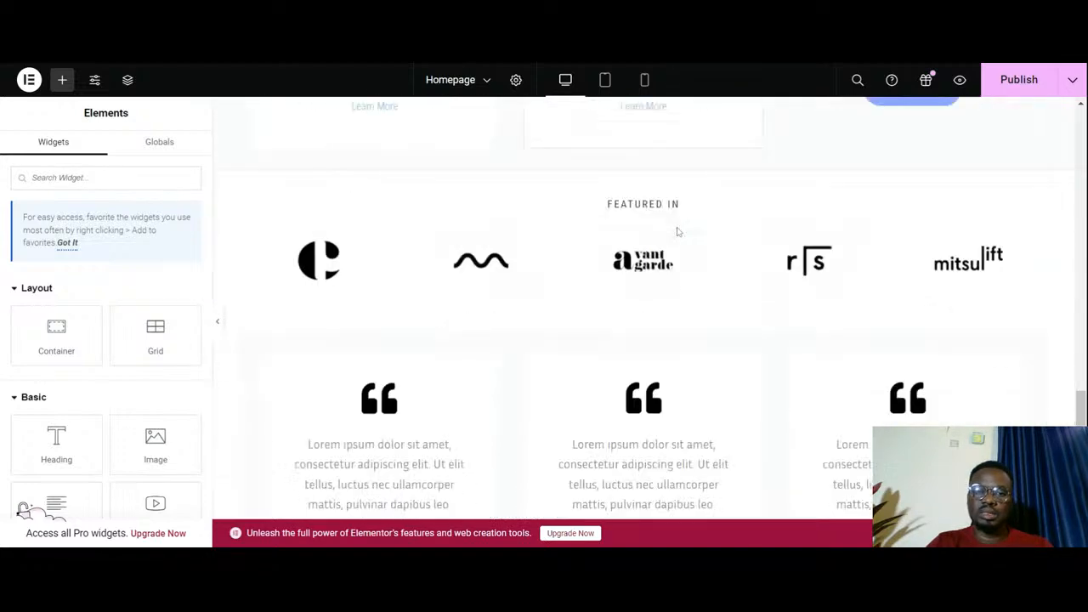
scroll(677, 231, "down", 1)
left_click(624, 266)
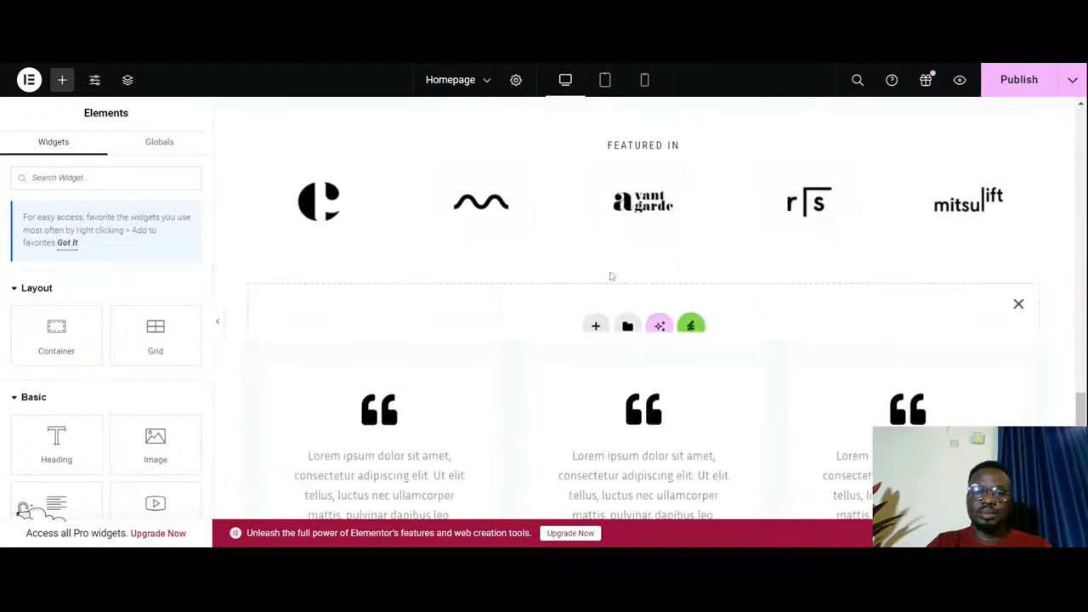
right_click(515, 312)
left_click(561, 313)
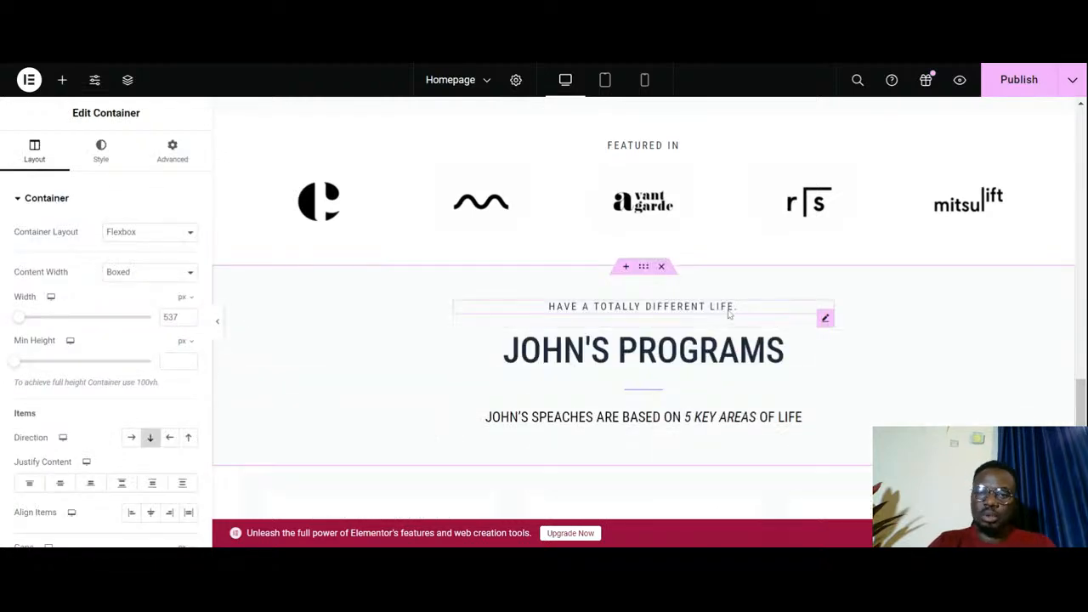
- Change the small upper heading in the pasted container to "What They Say"
left_click(729, 314)
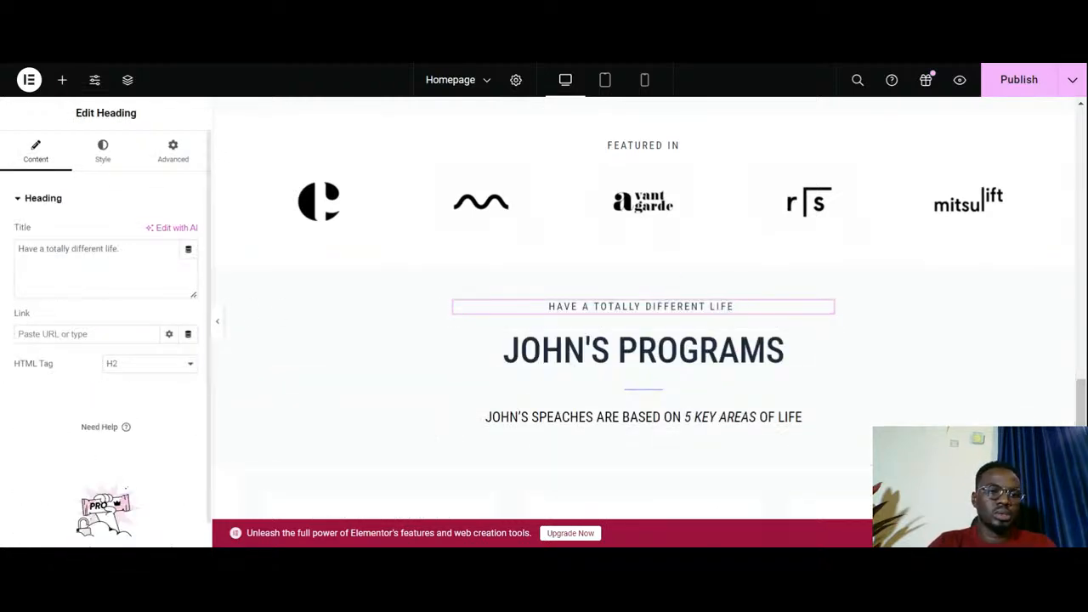
left_click(118, 250)
key("ctrl+a")
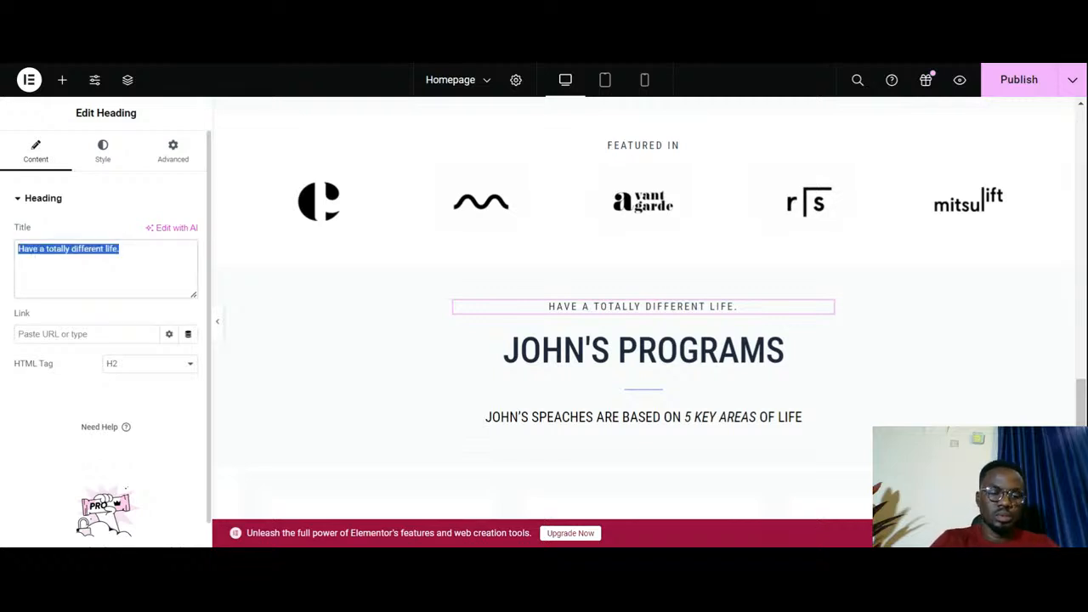
type("What T")
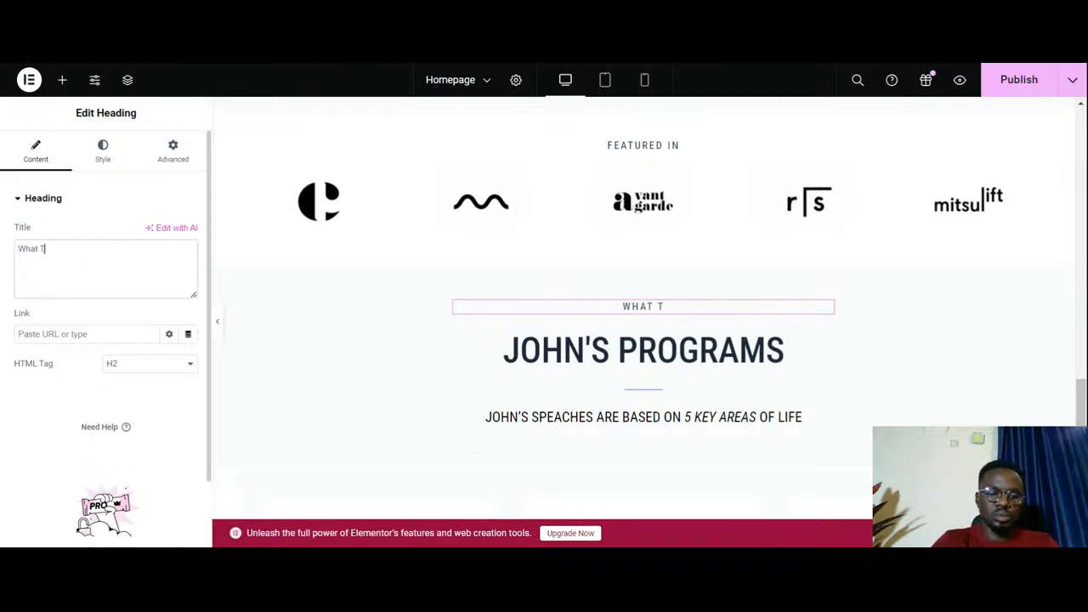
type("hey Say")
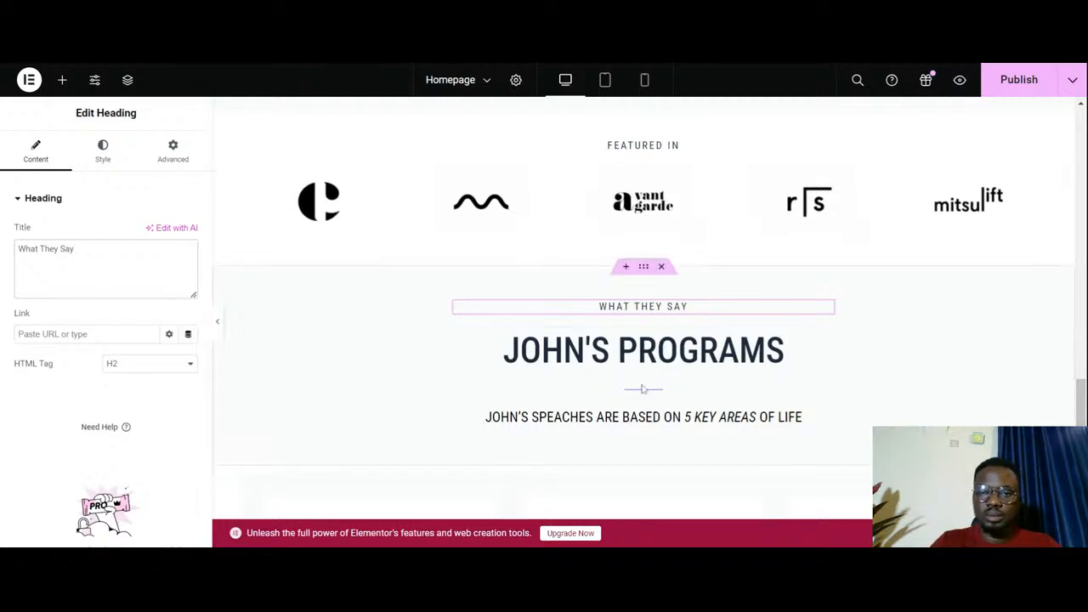
- Change the pasted container's main heading to "Success Stories" and delete the text line below its divider
left_click(780, 350)
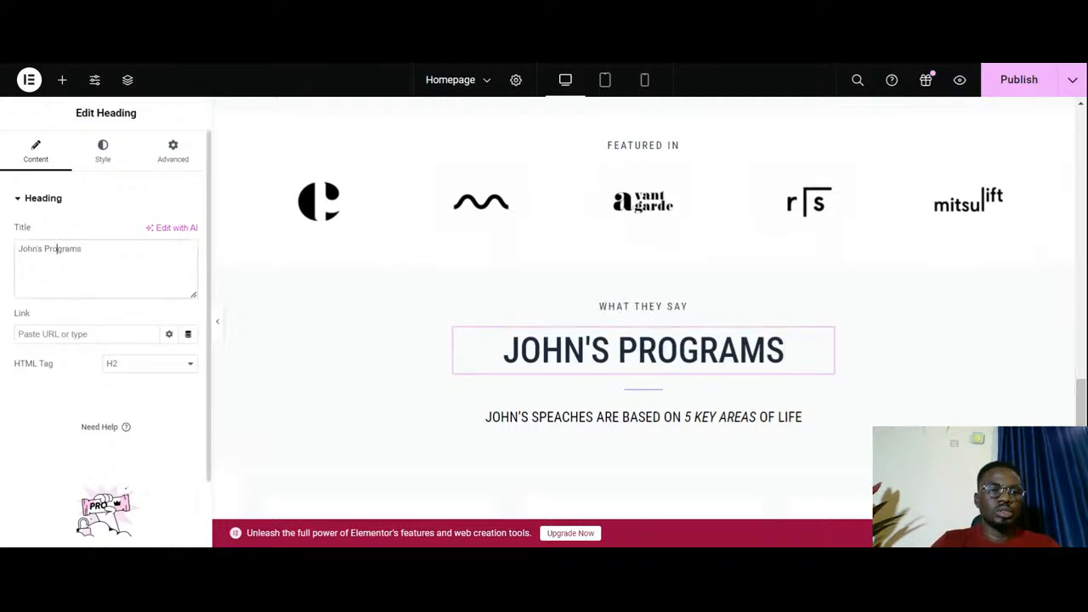
double_click(61, 248)
key("ctrl+a")
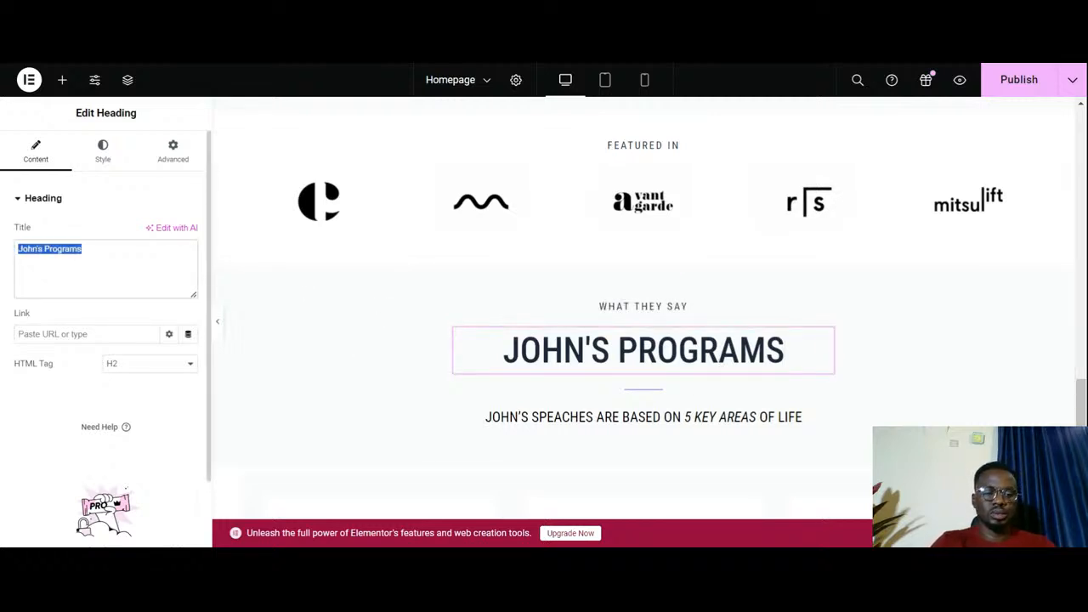
type("Success")
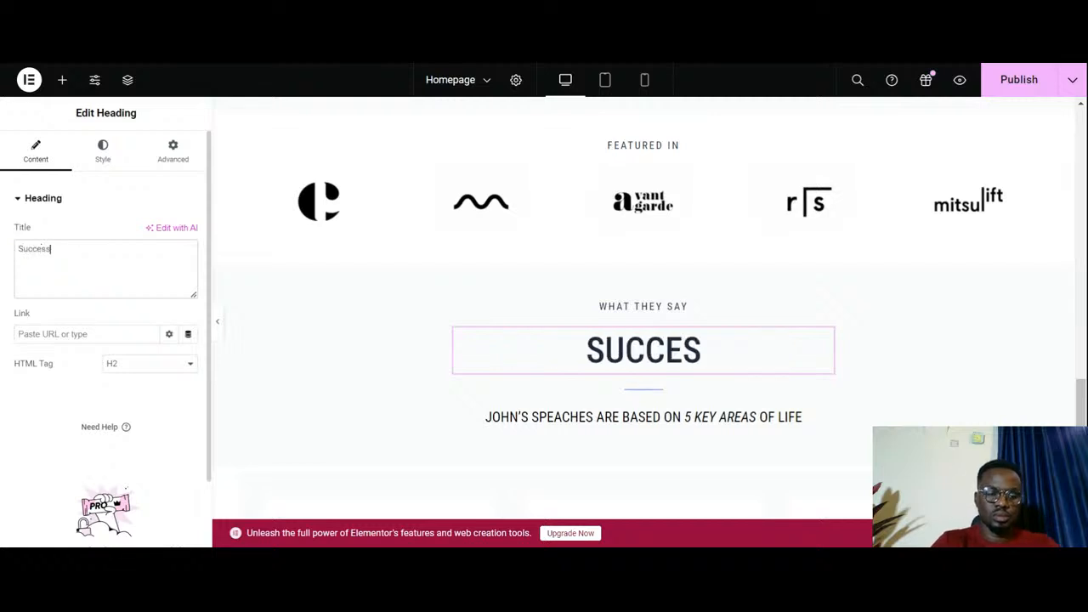
type(" S")
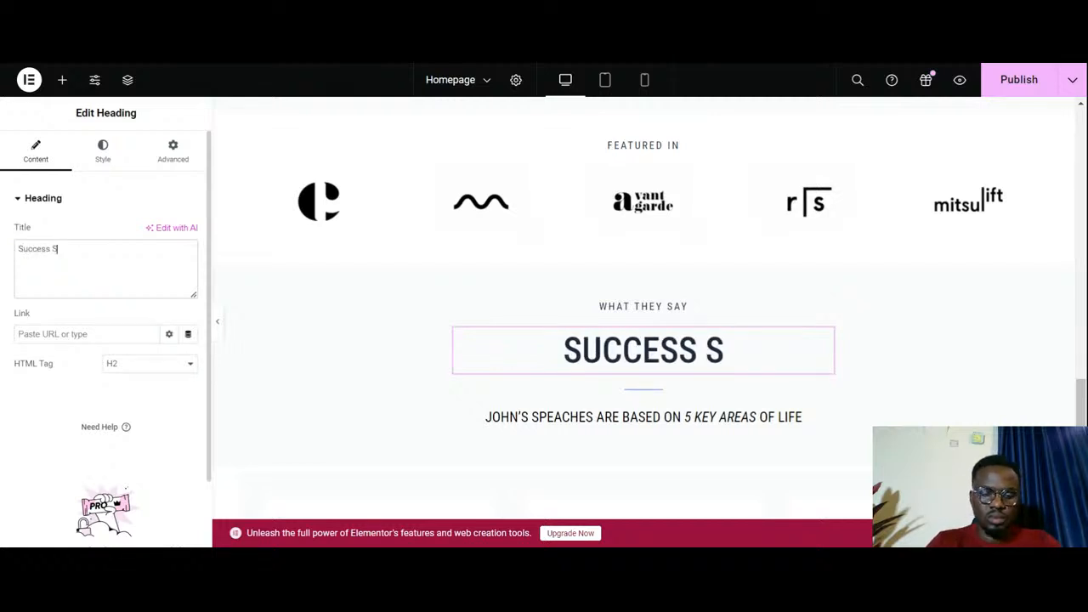
type("tories")
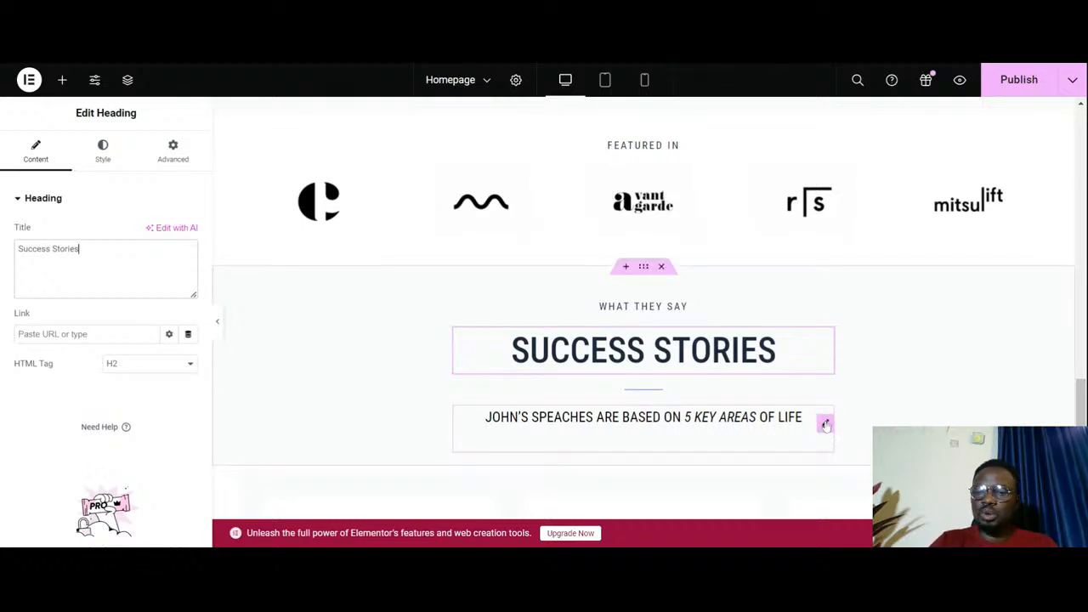
right_click(824, 425)
left_click(846, 528)
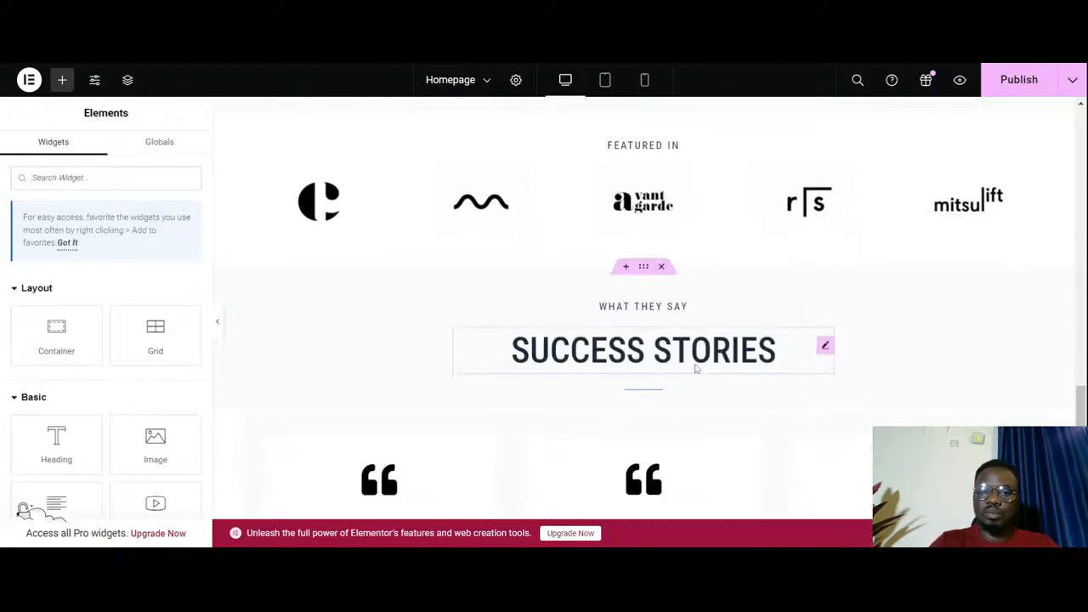
- Set the "What They Say" heading's text color to the global color New Item #3
left_click(686, 313)
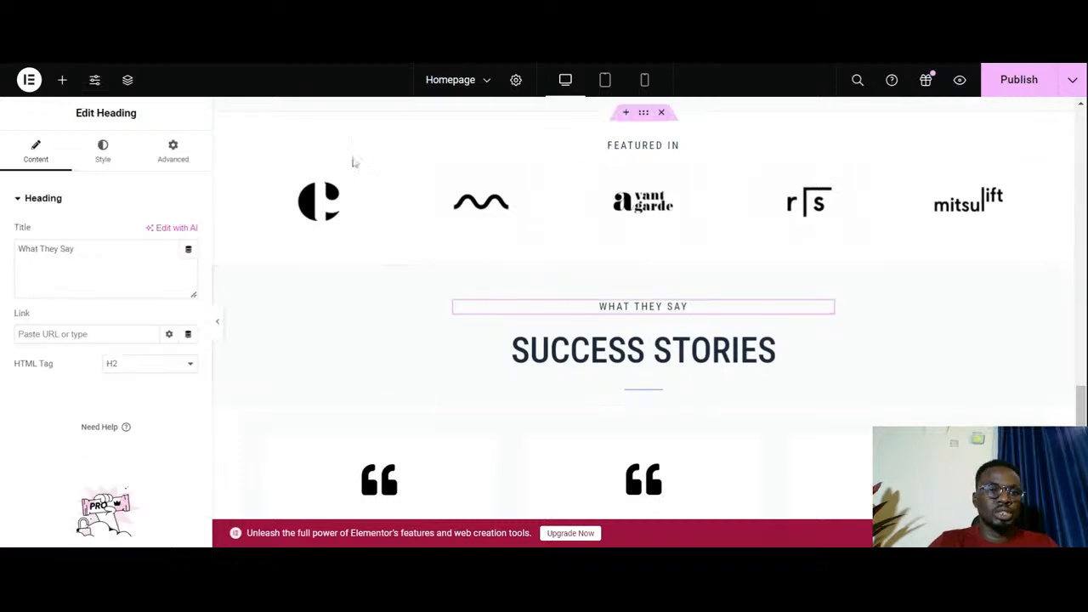
left_click(106, 148)
left_click(169, 261)
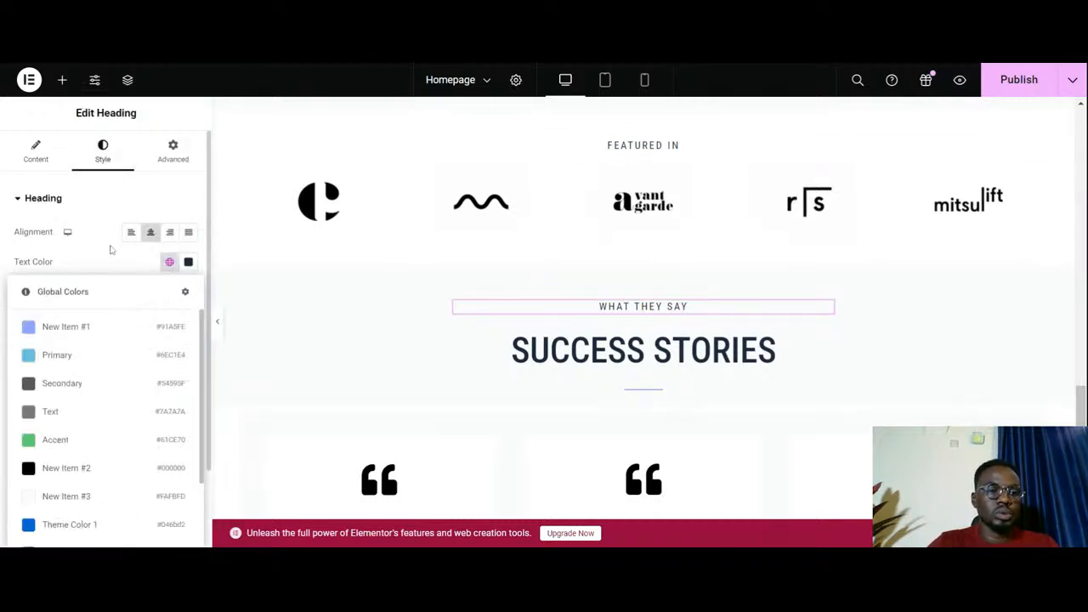
scroll(79, 425, "down", 3)
left_click(77, 489)
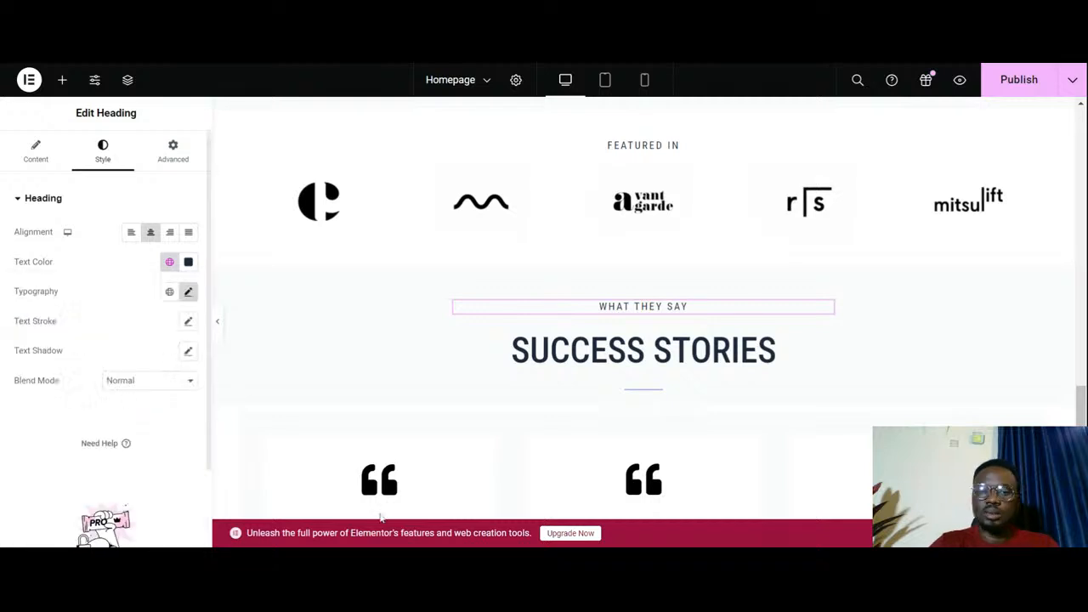
- Set the "Success Stories" heading's text color to the global color New Item #3
left_click(777, 355)
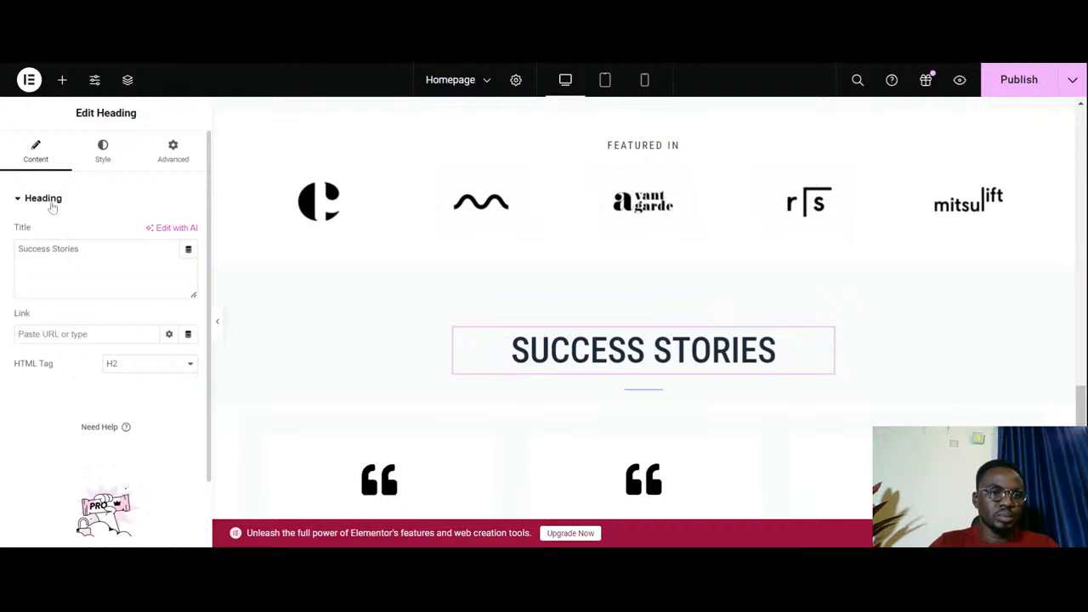
left_click(102, 152)
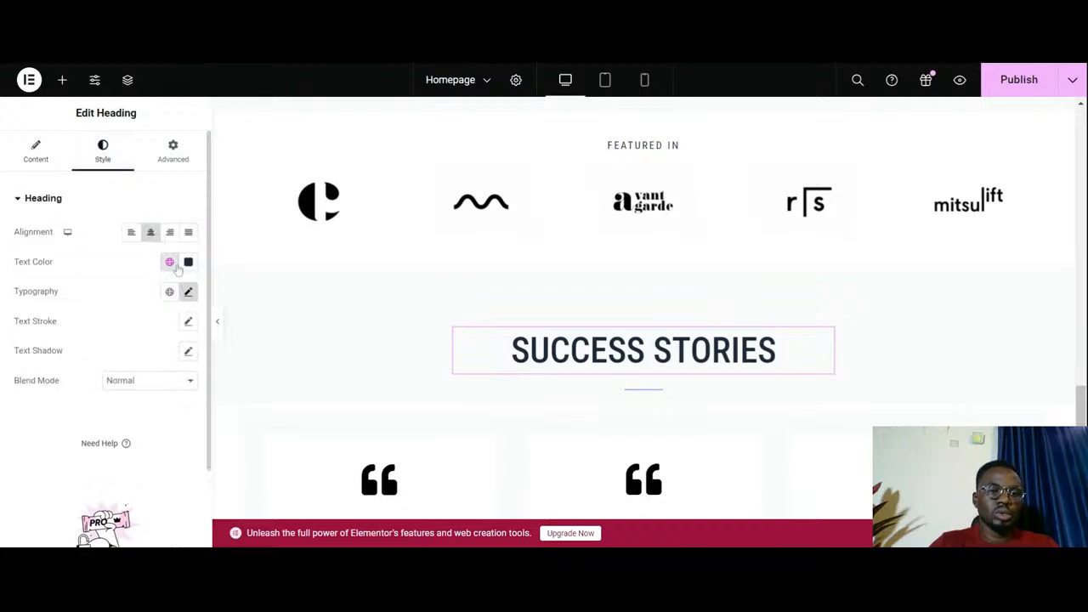
left_click(170, 262)
scroll(93, 408, "down", 2)
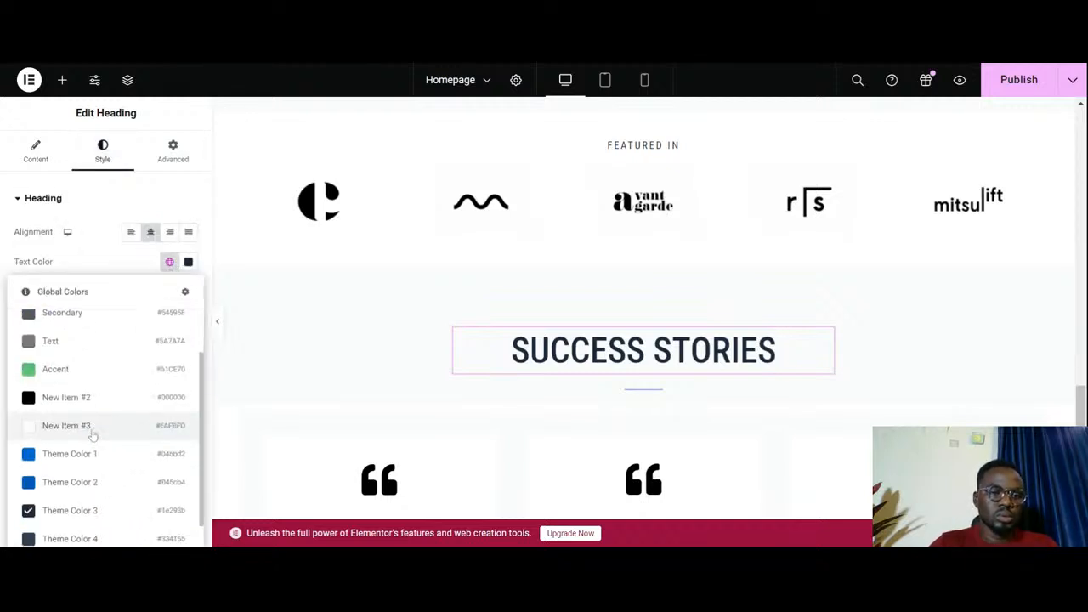
left_click(91, 431)
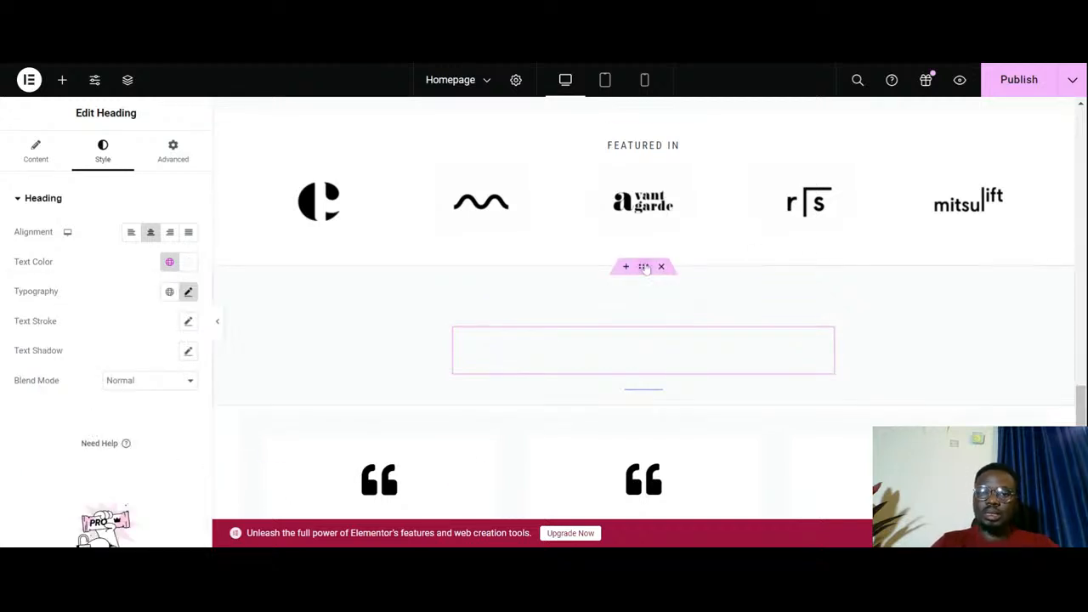
- Give the Success Stories heading container a background image, using the library photo of a silhouetted speaker under stage lights
left_click(645, 267)
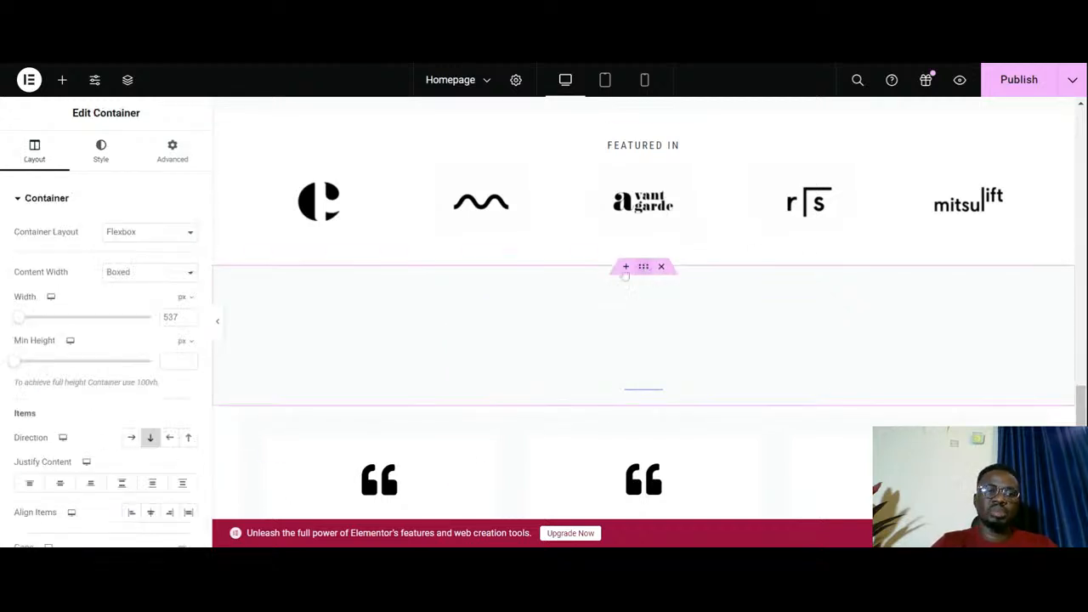
left_click(100, 153)
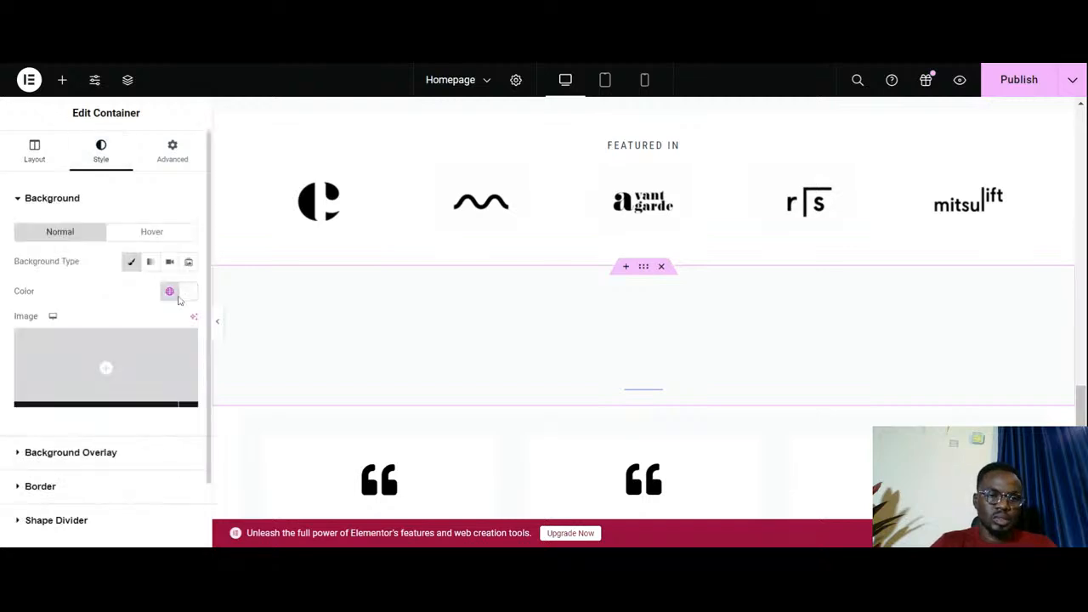
left_click(96, 397)
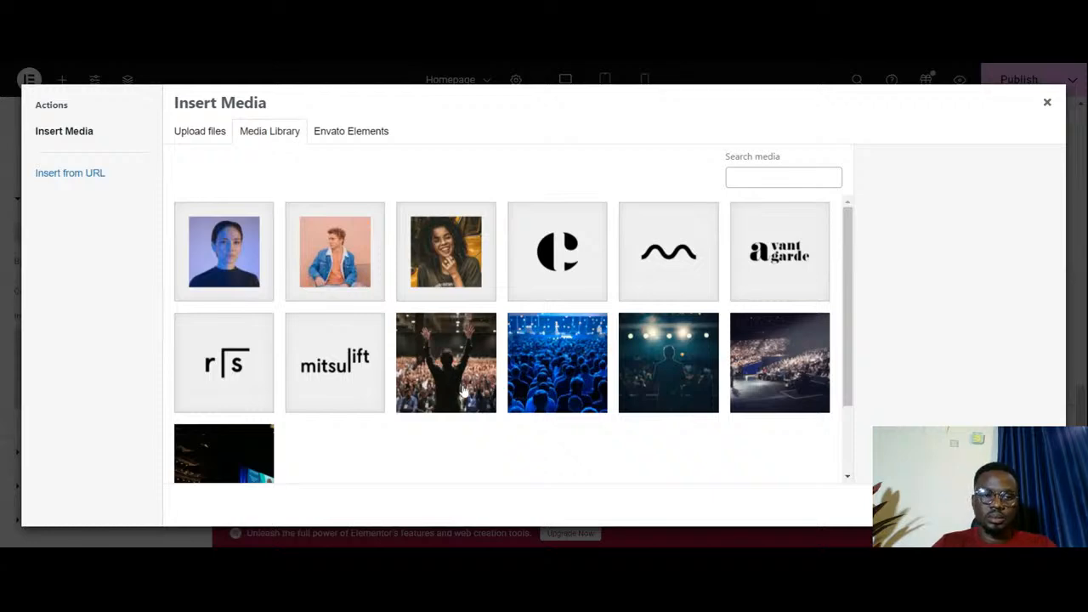
left_click(687, 376)
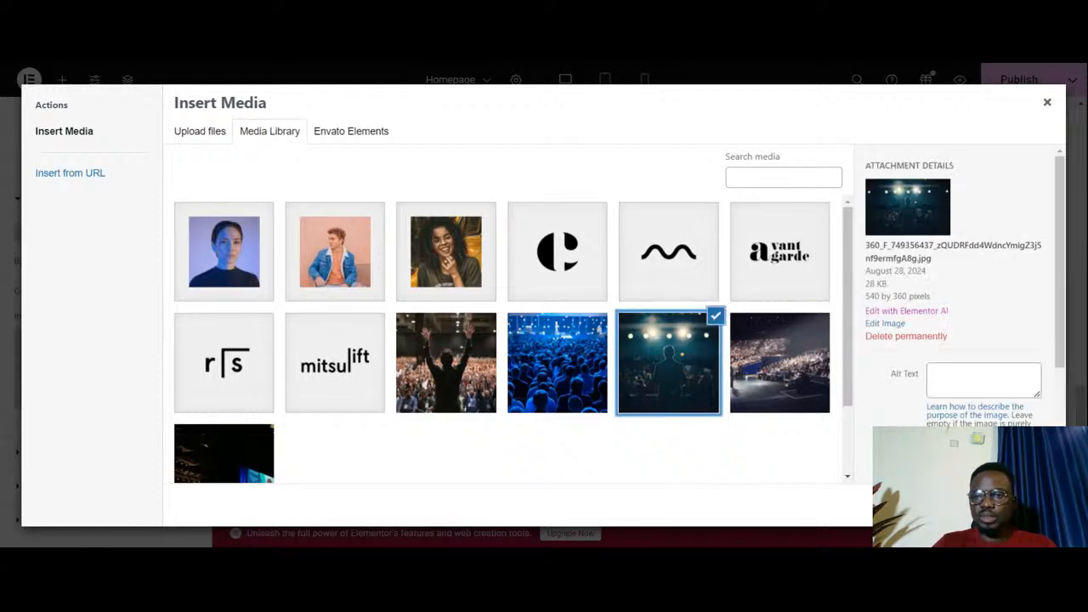
left_click(1031, 505)
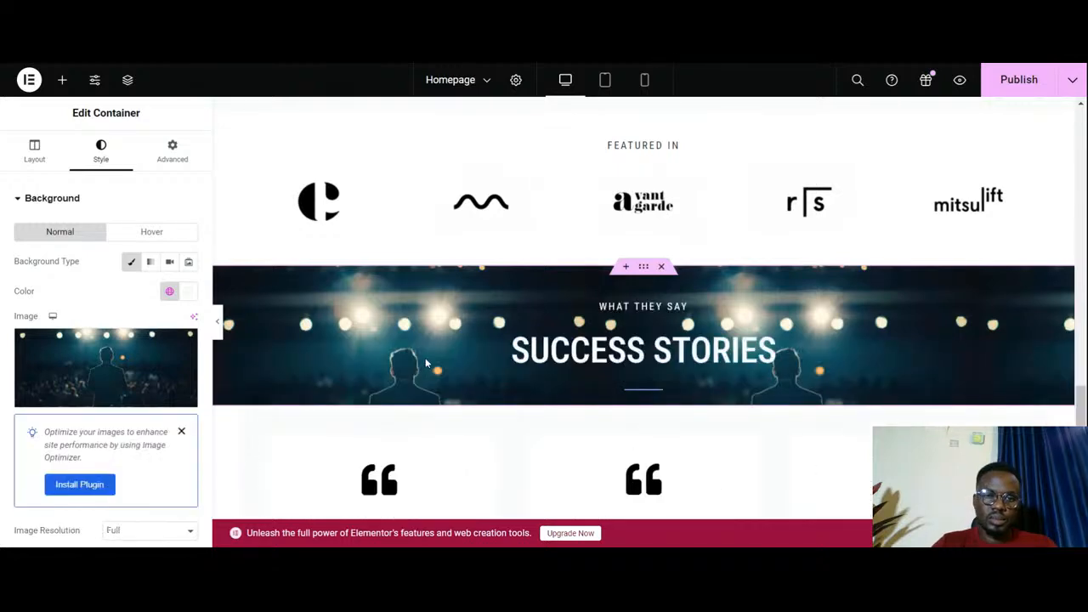
- Set the container's background image to Center Center position, Fixed attachment, No-repeat and Cover display size
scroll(429, 378, "down", 2)
scroll(429, 378, "up", 2)
scroll(75, 291, "down", 3)
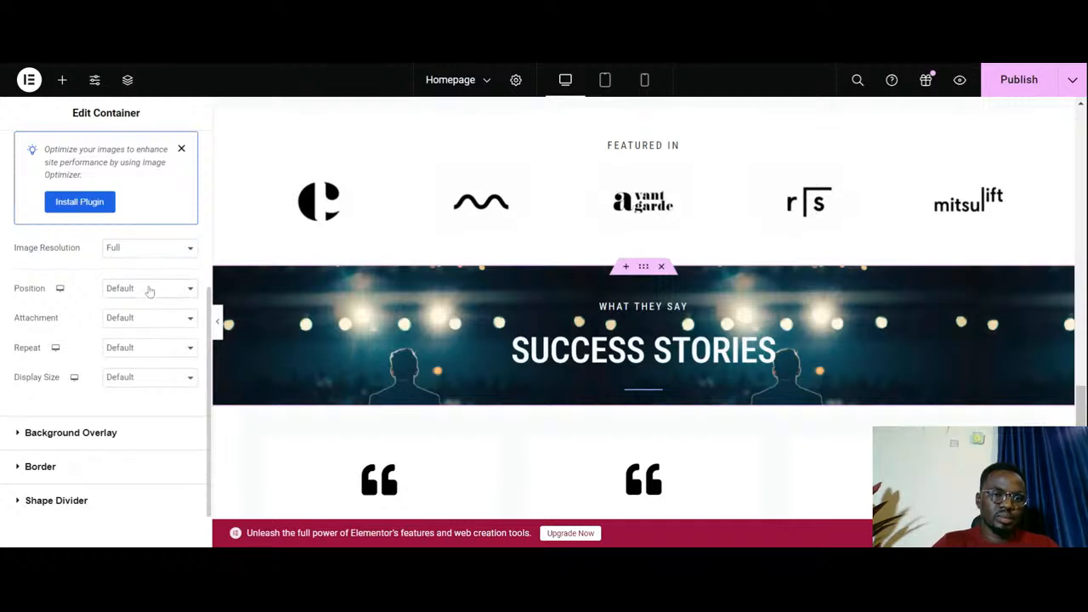
left_click(152, 329)
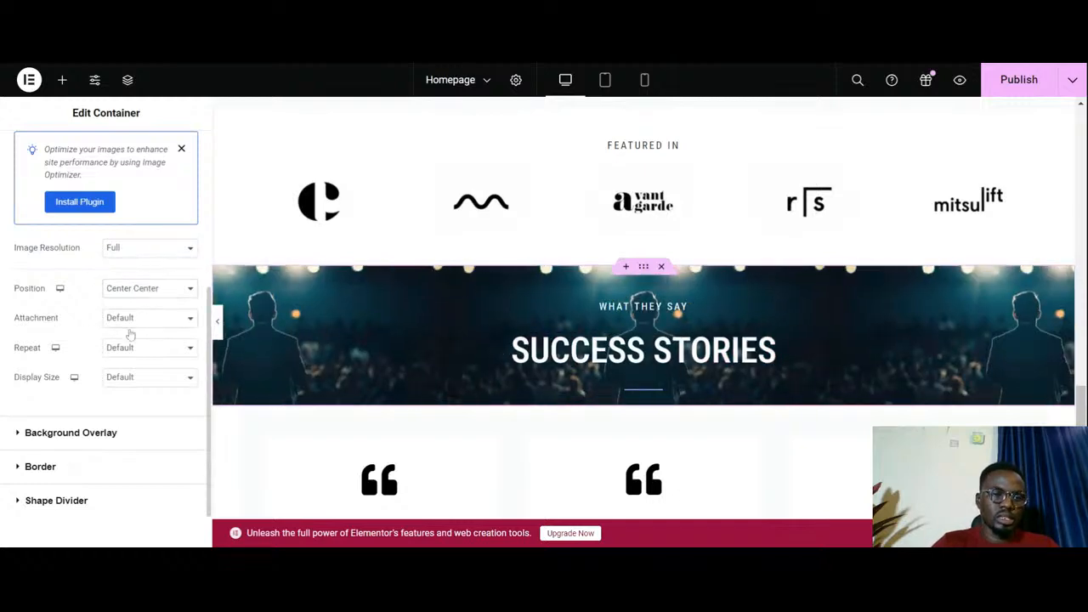
left_click(132, 375)
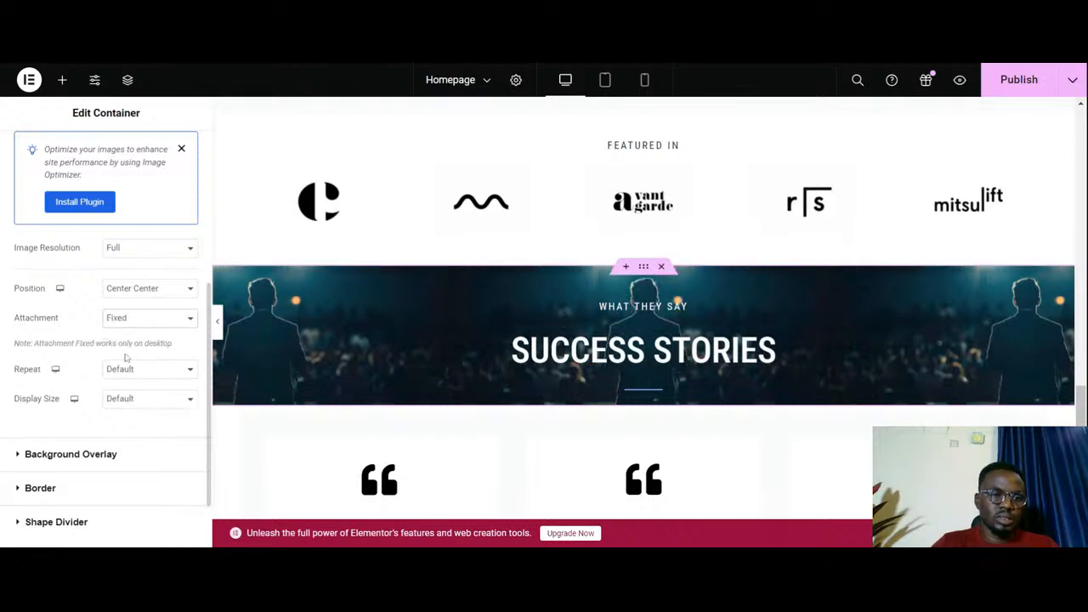
scroll(125, 358, "down", 2)
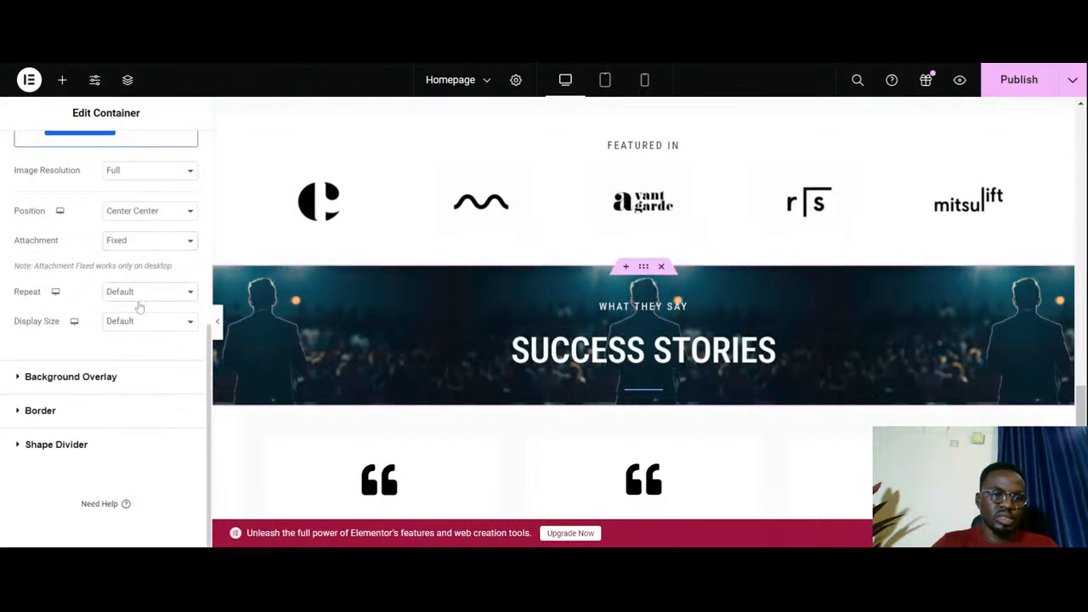
left_click(134, 333)
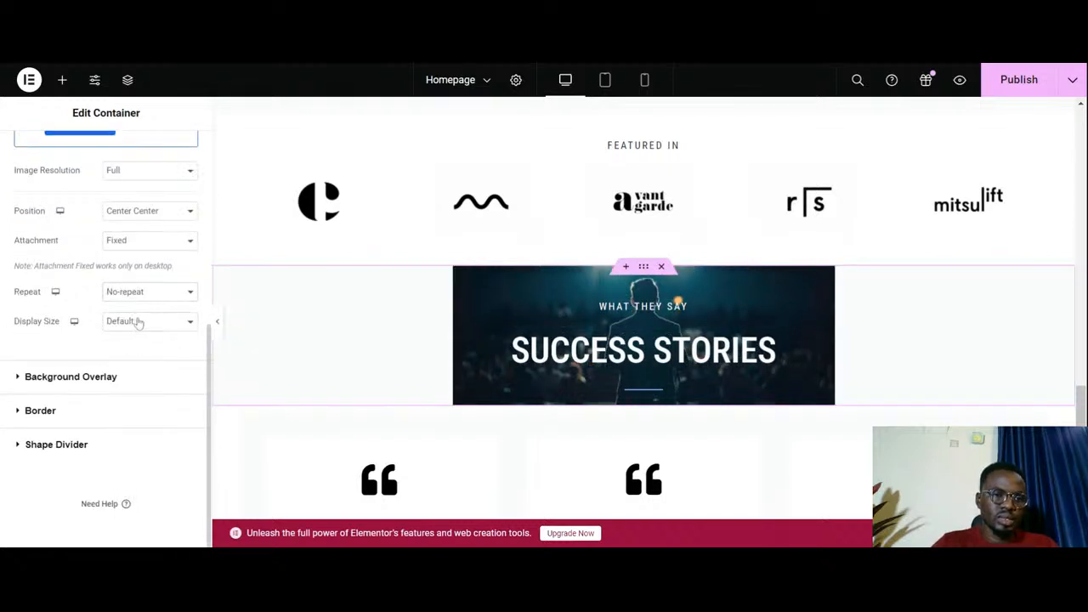
left_click(138, 338)
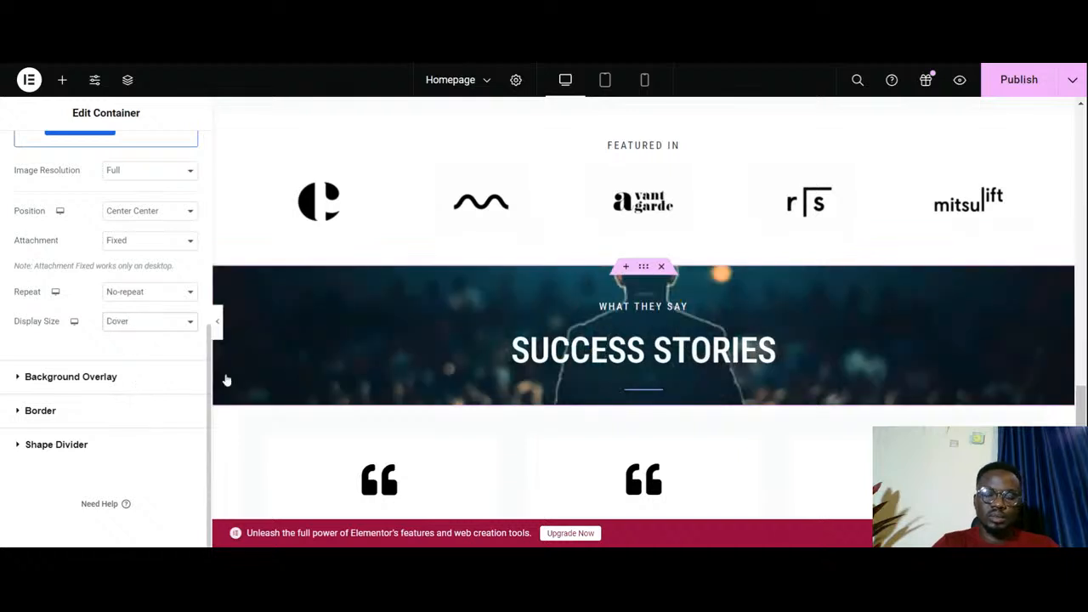
- Try copying the Success Stories heading container's style onto the testimonial cards container, and undo the paste
right_click(646, 274)
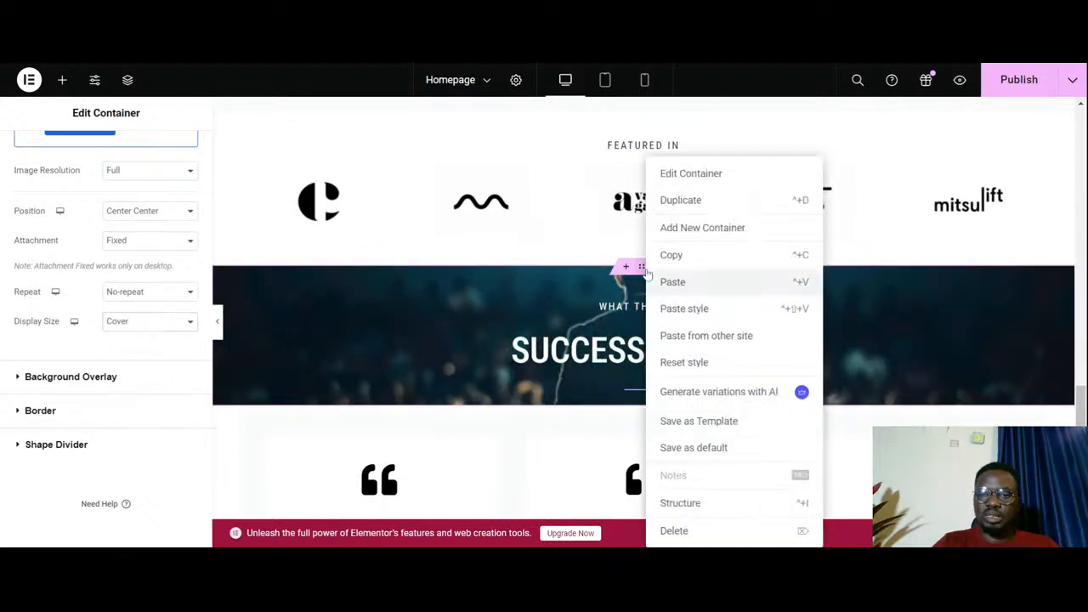
left_click(664, 255)
scroll(650, 305, "down", 2)
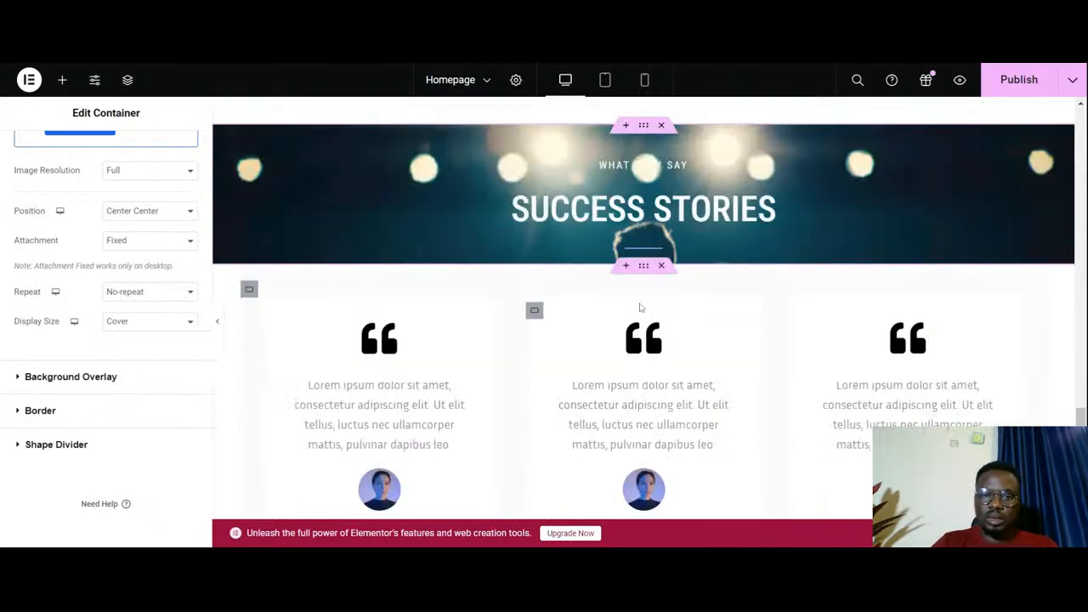
right_click(643, 270)
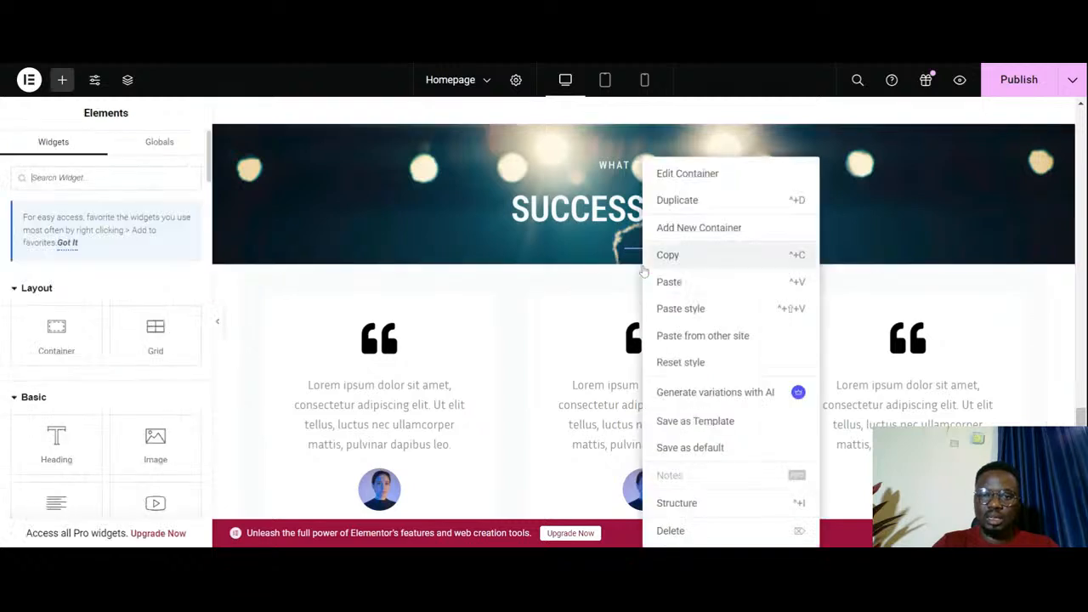
left_click(691, 309)
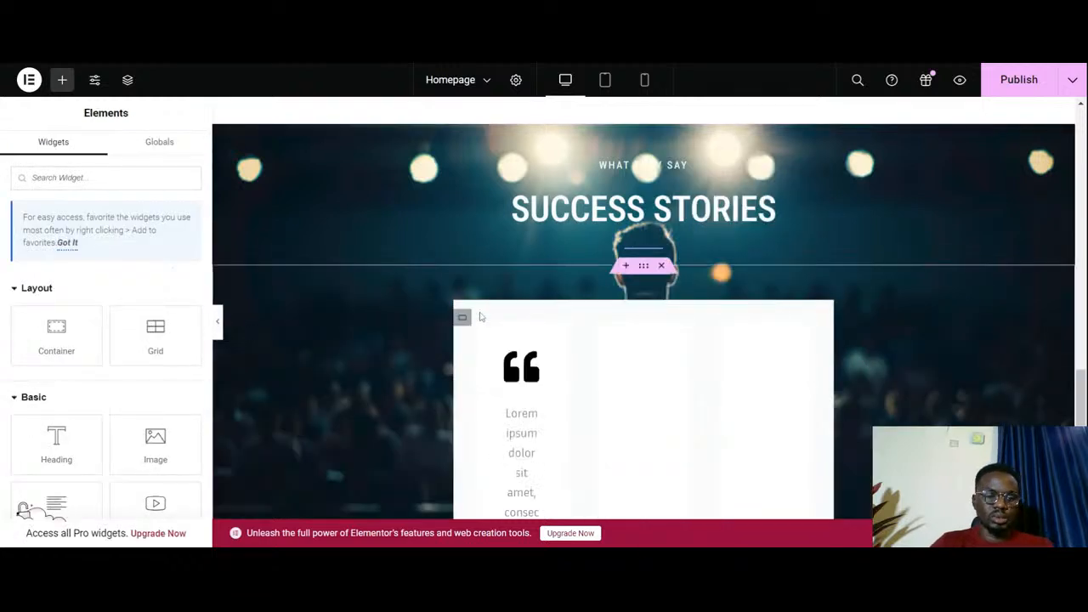
key("ctrl+z")
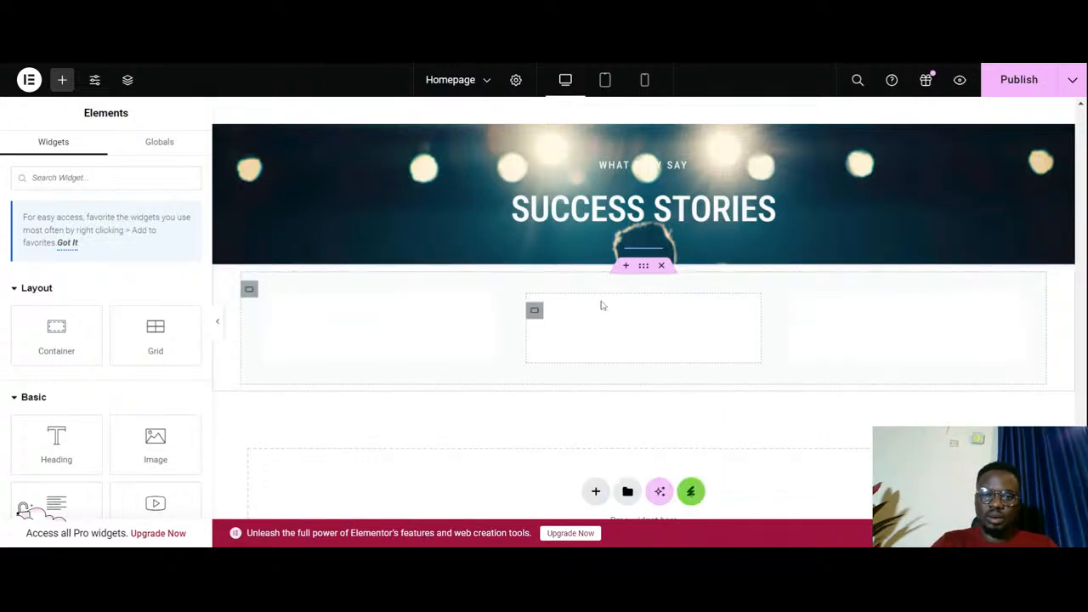
scroll(601, 305, "up", 1)
scroll(619, 280, "down", 3)
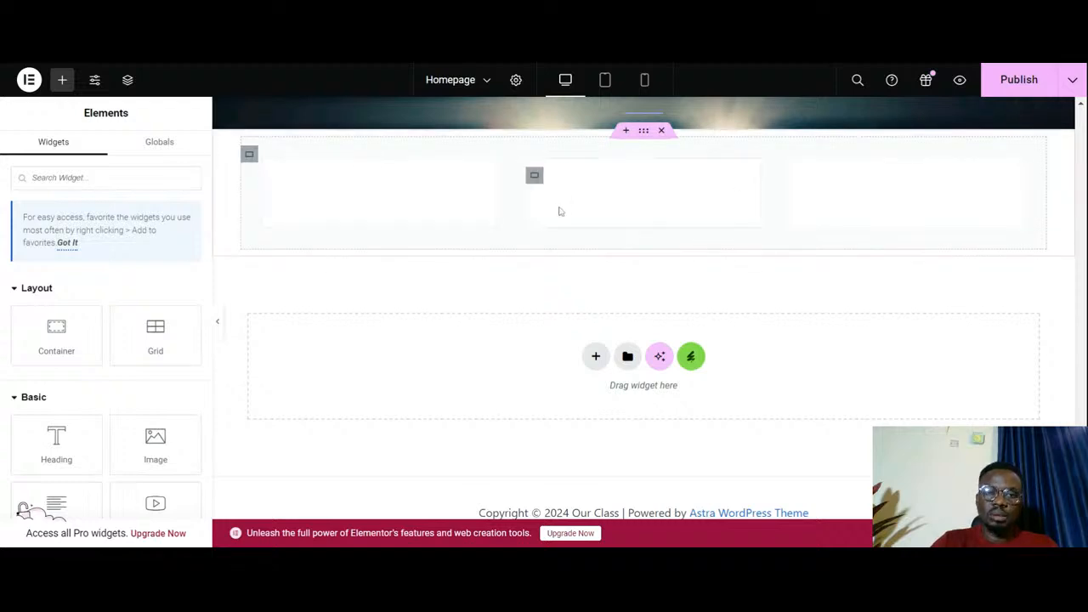
scroll(634, 170, "up", 1)
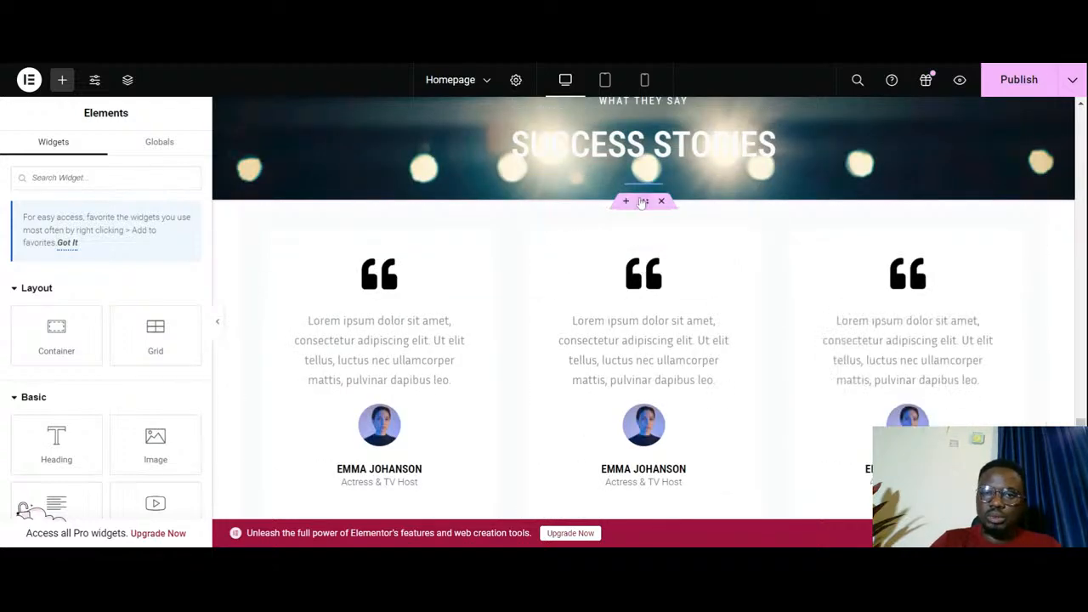
- Give the outer testimonial cards container a classic background image, using the library photo of a silhouetted speaker under stage lights
left_click(643, 202)
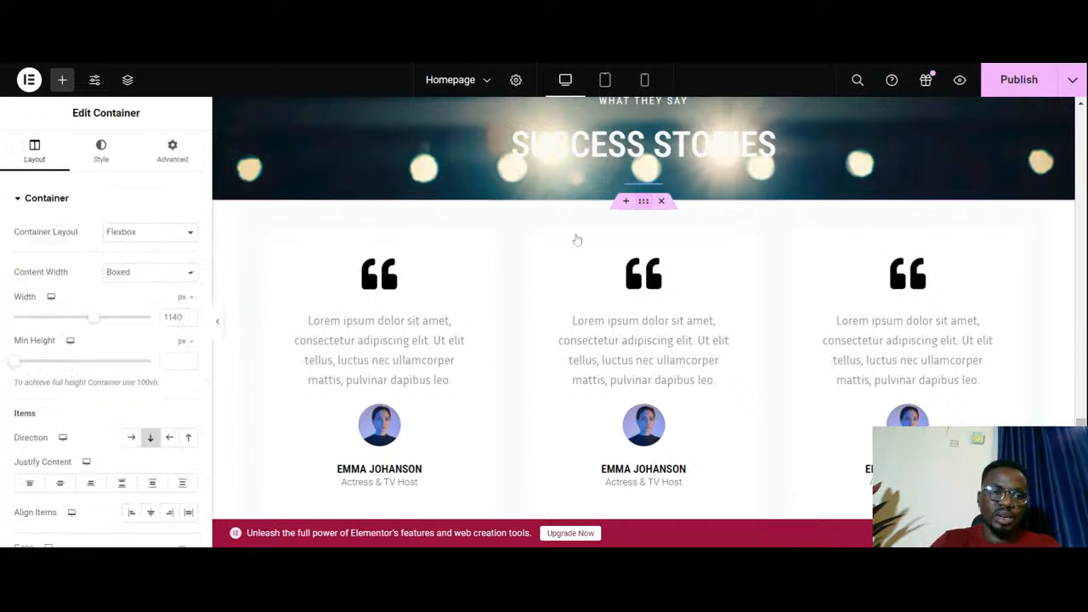
left_click(104, 157)
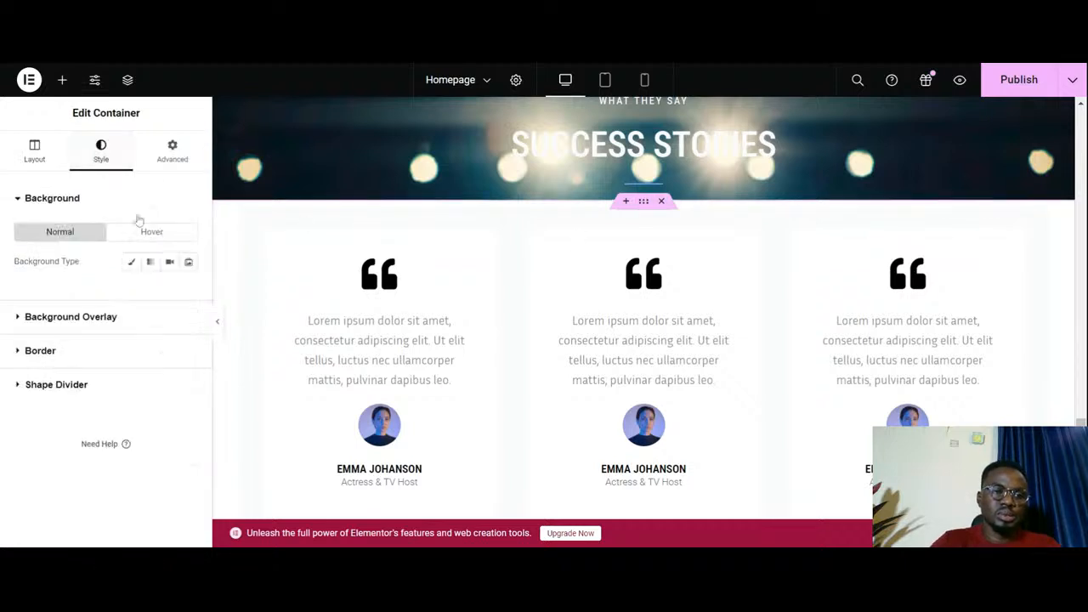
left_click(133, 261)
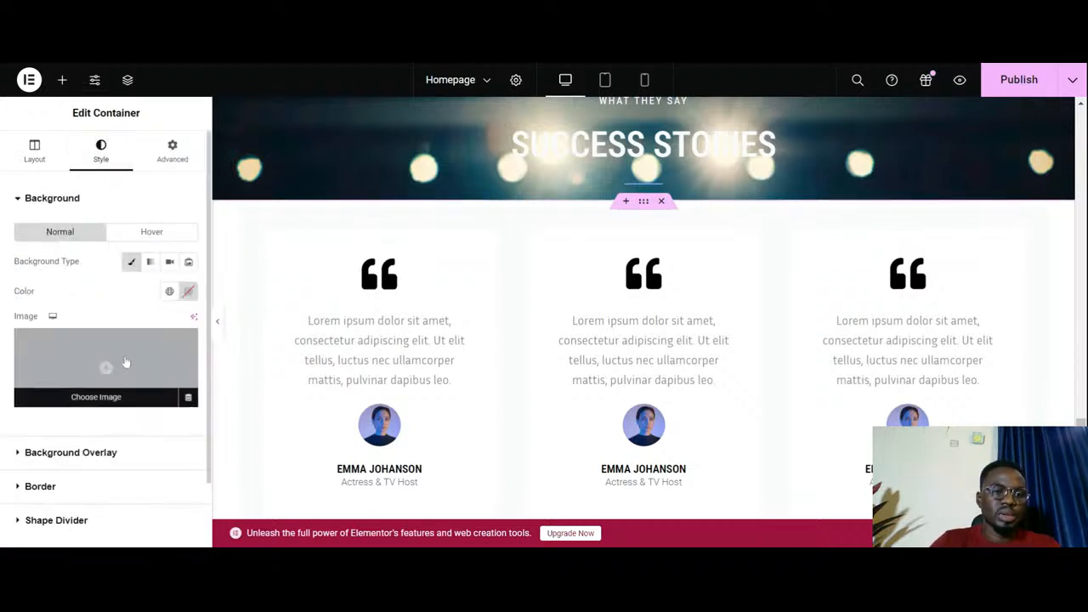
left_click(121, 401)
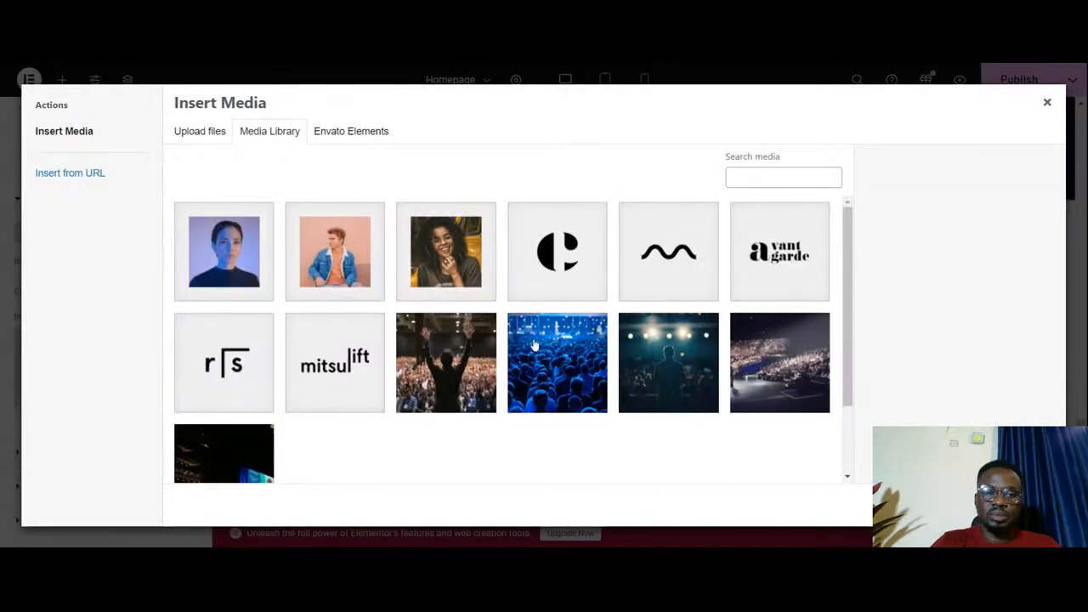
left_click(662, 361)
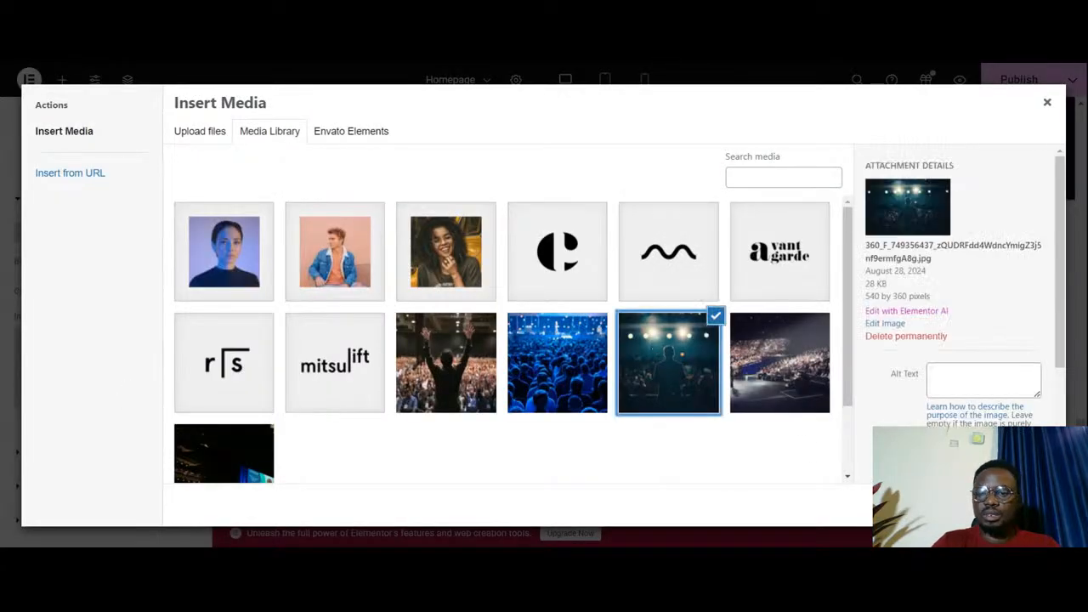
left_click(1030, 505)
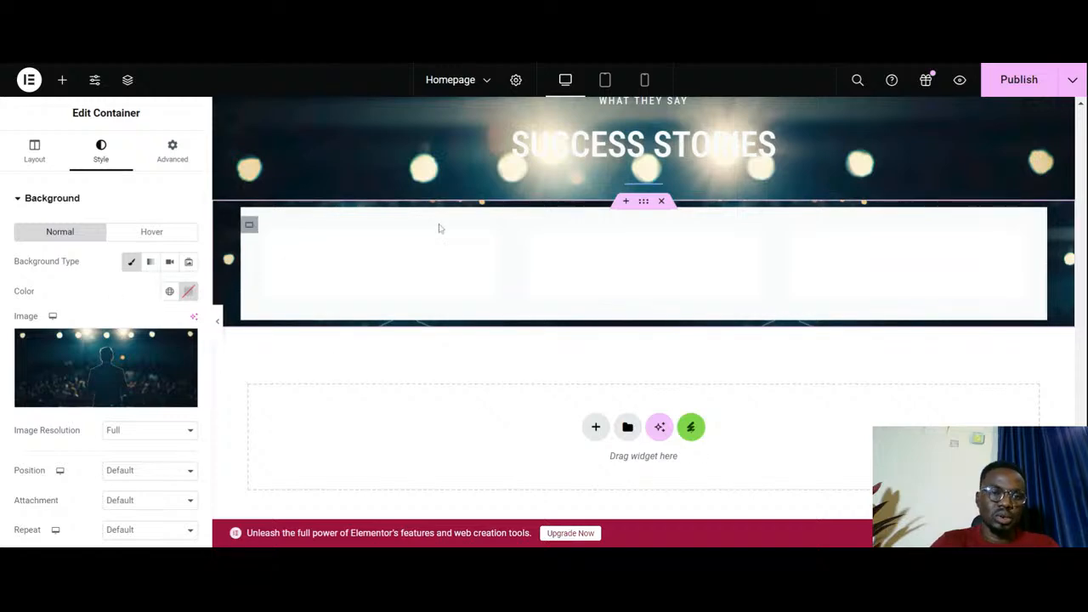
- Set the testimonial container's background image to Center Center position, Fixed attachment, No-repeat and Cover display size
scroll(109, 356, "down", 2)
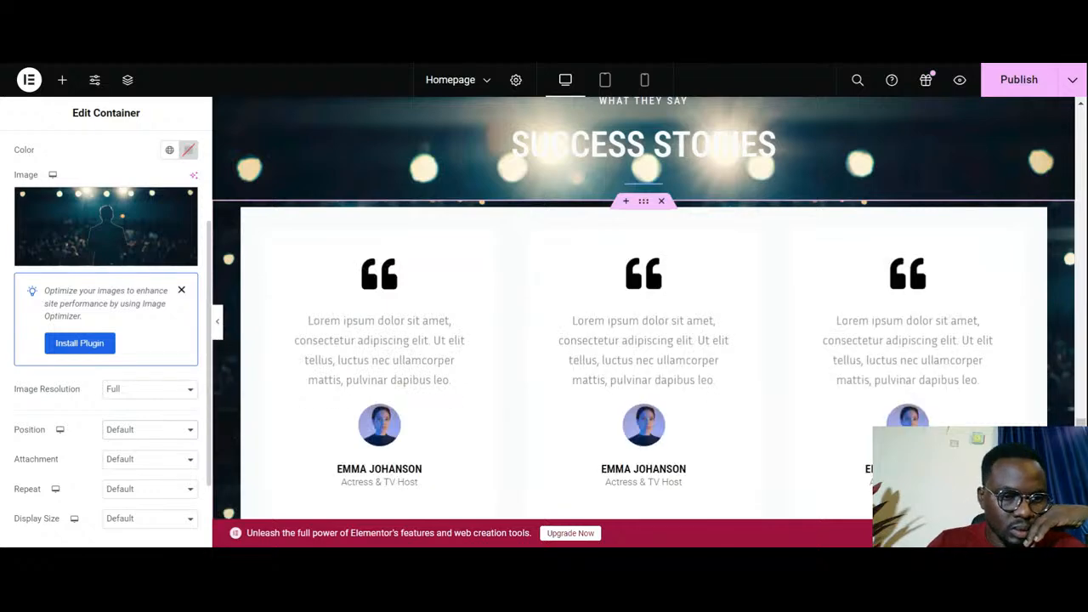
left_click(141, 261)
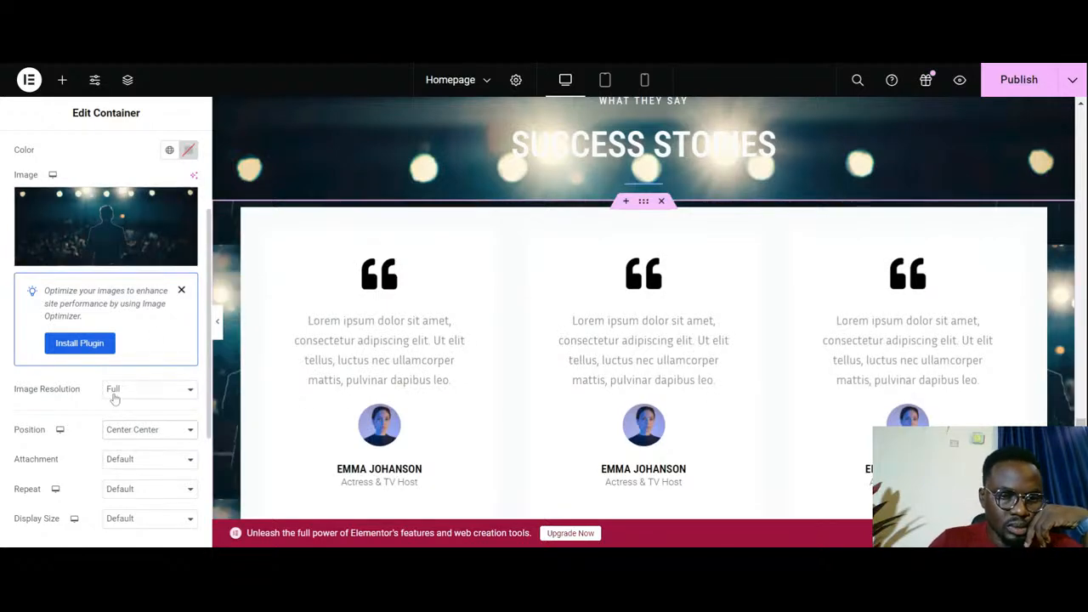
scroll(115, 395, "down", 2)
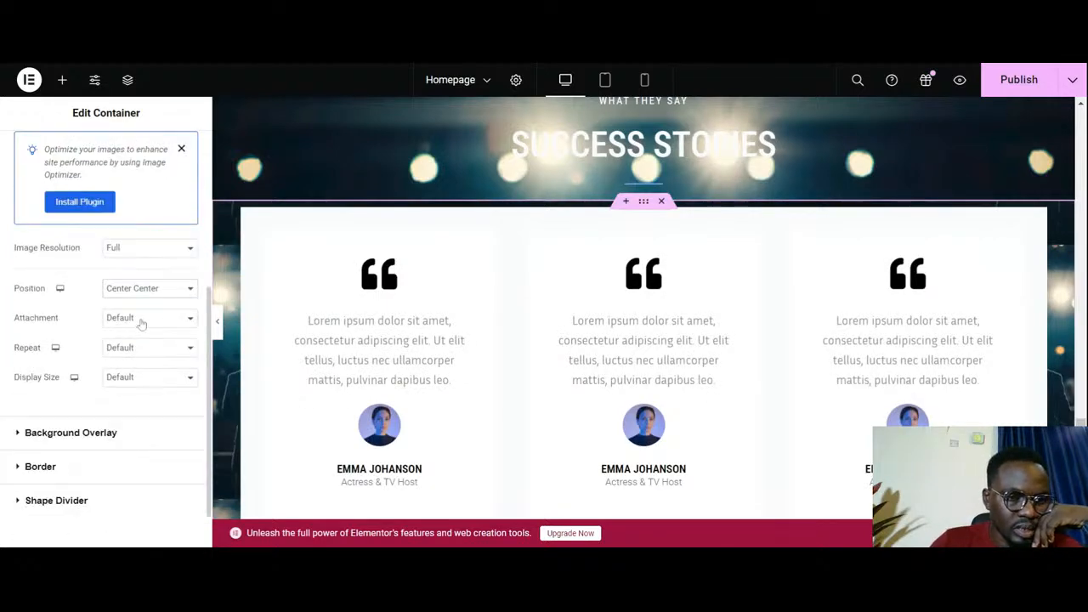
left_click(143, 318)
left_click(140, 367)
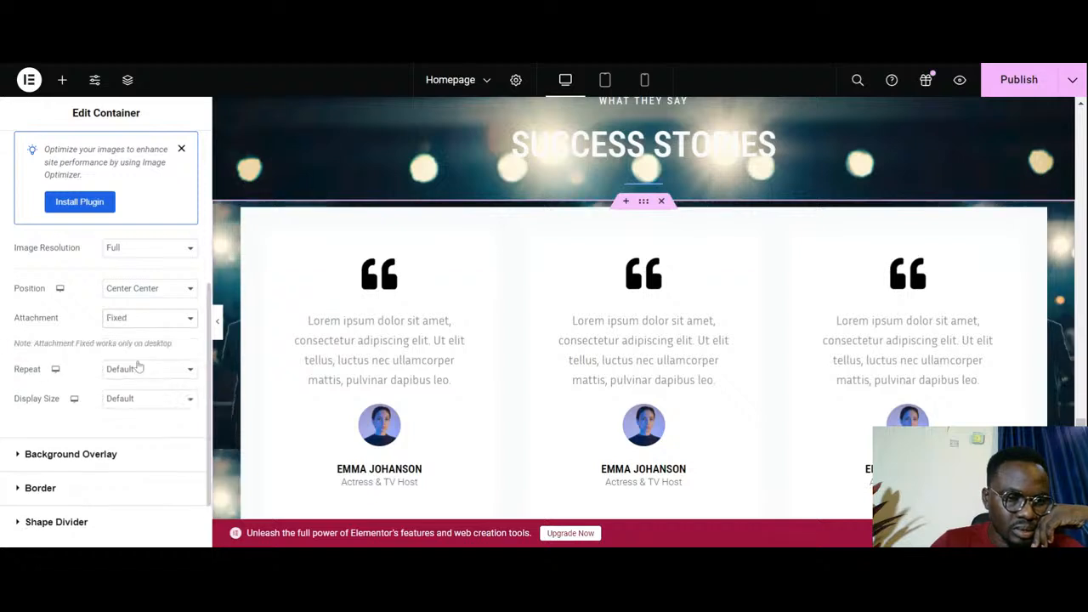
left_click(147, 374)
left_click(156, 408)
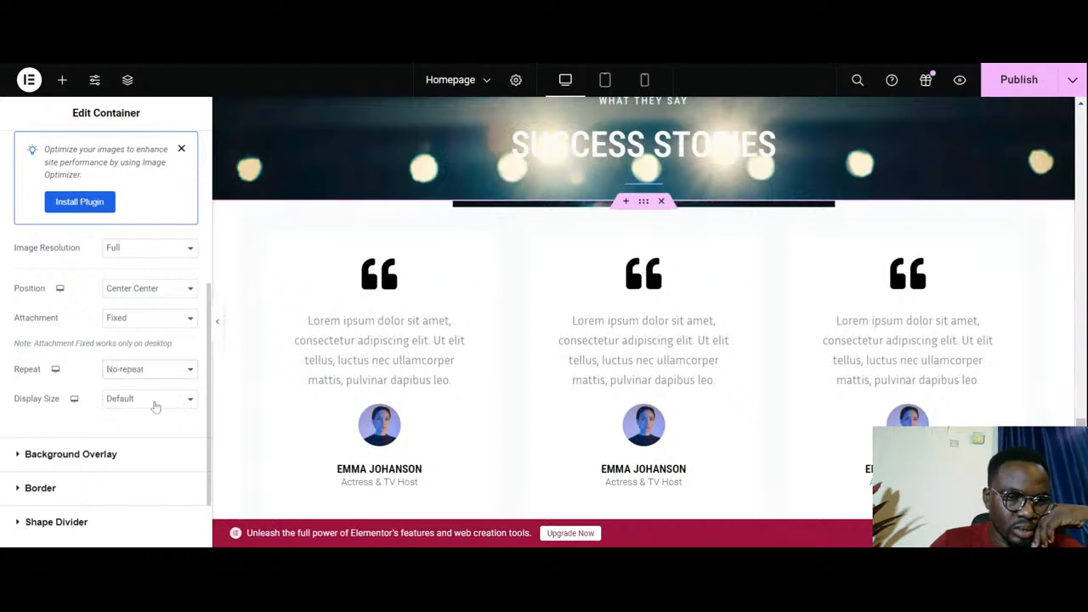
left_click(153, 415)
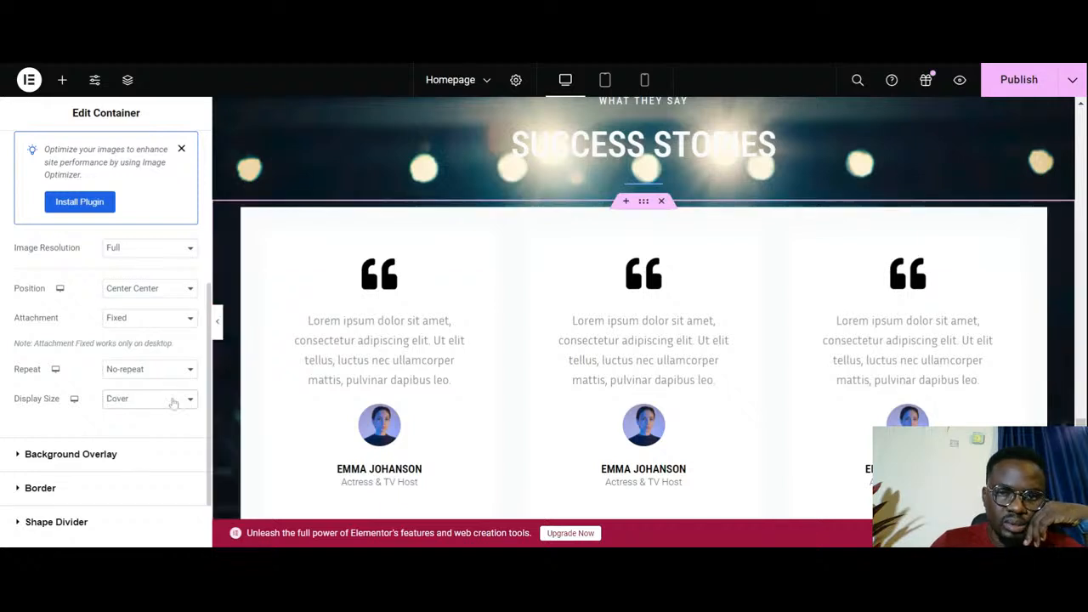
scroll(301, 301, "down", 2)
scroll(306, 302, "up", 2)
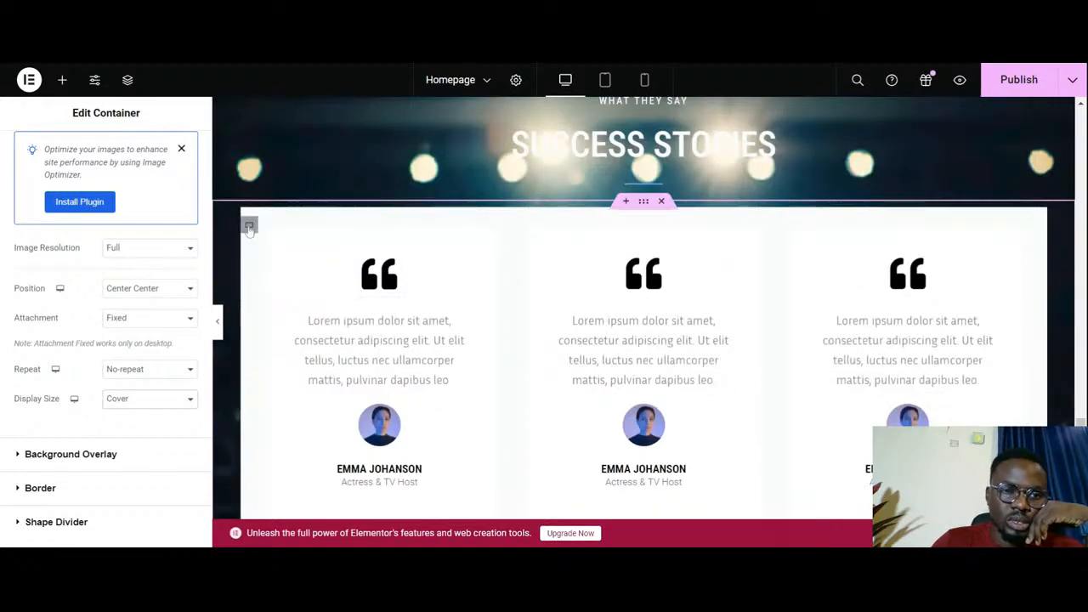
- Remove the classic background from the inner container that holds the three testimonial cards
left_click(249, 226)
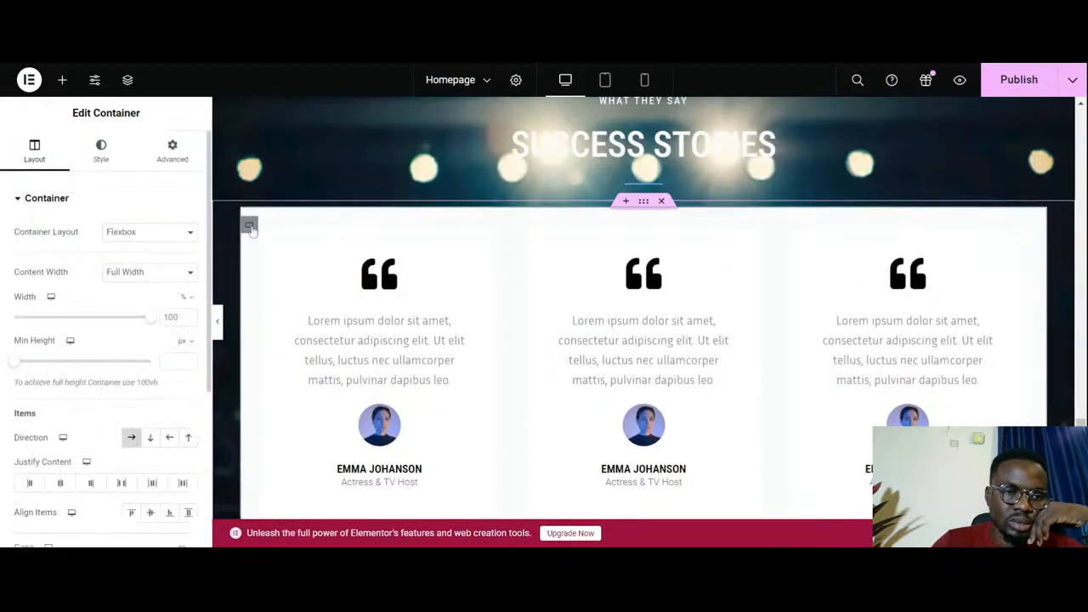
left_click(100, 151)
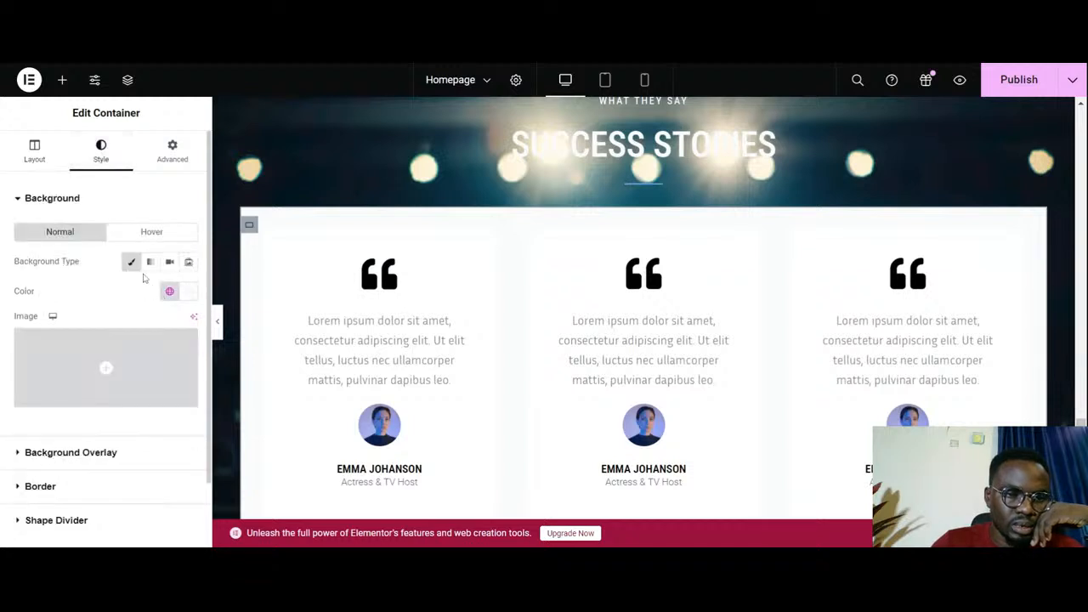
left_click(132, 261)
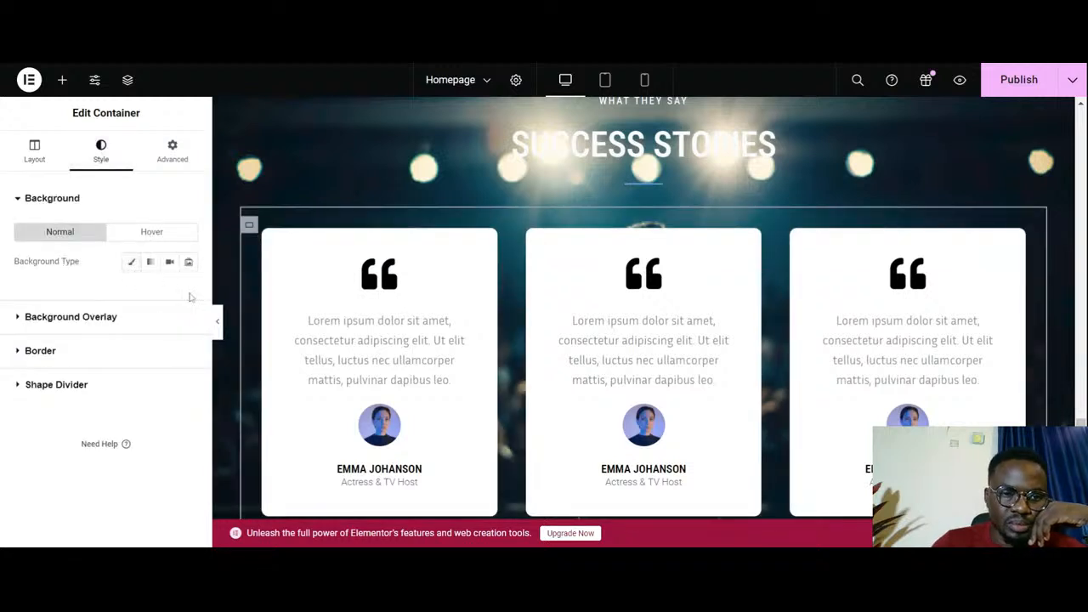
- Preview the Success Stories section at full width and examine how the background photo behaves behind the headings and cards
left_click(217, 325)
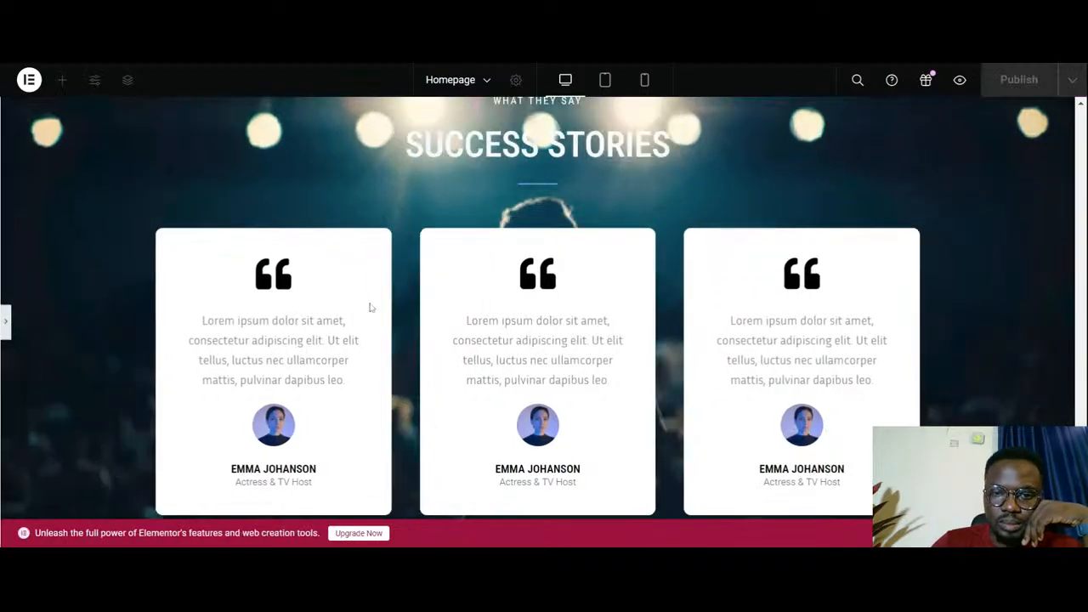
scroll(470, 317, "up", 3)
scroll(470, 317, "down", 3)
scroll(469, 315, "up", 3)
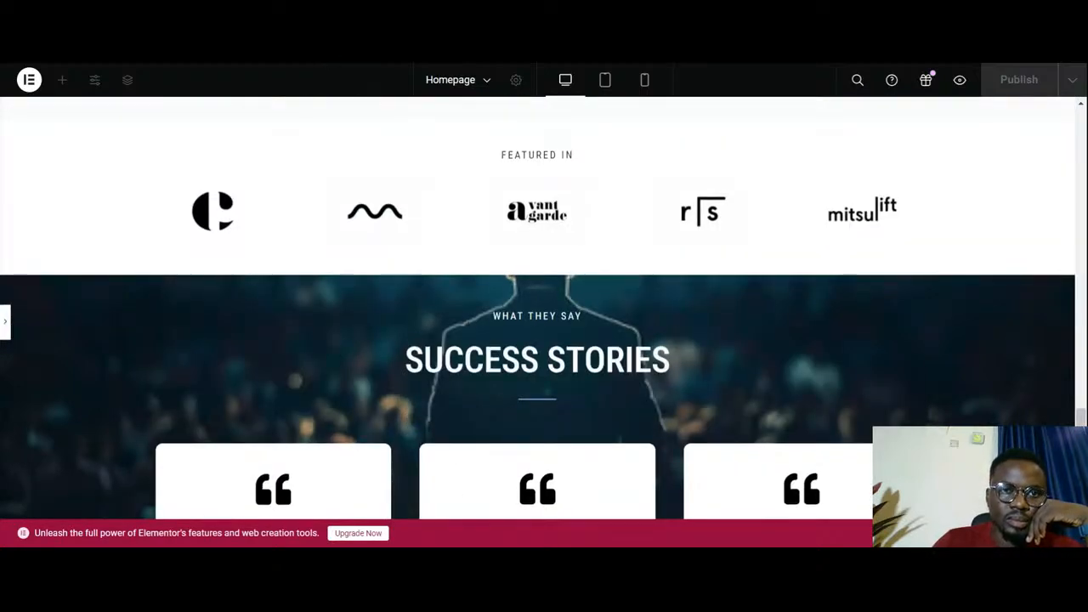
scroll(406, 289, "down", 3)
scroll(406, 289, "up", 3)
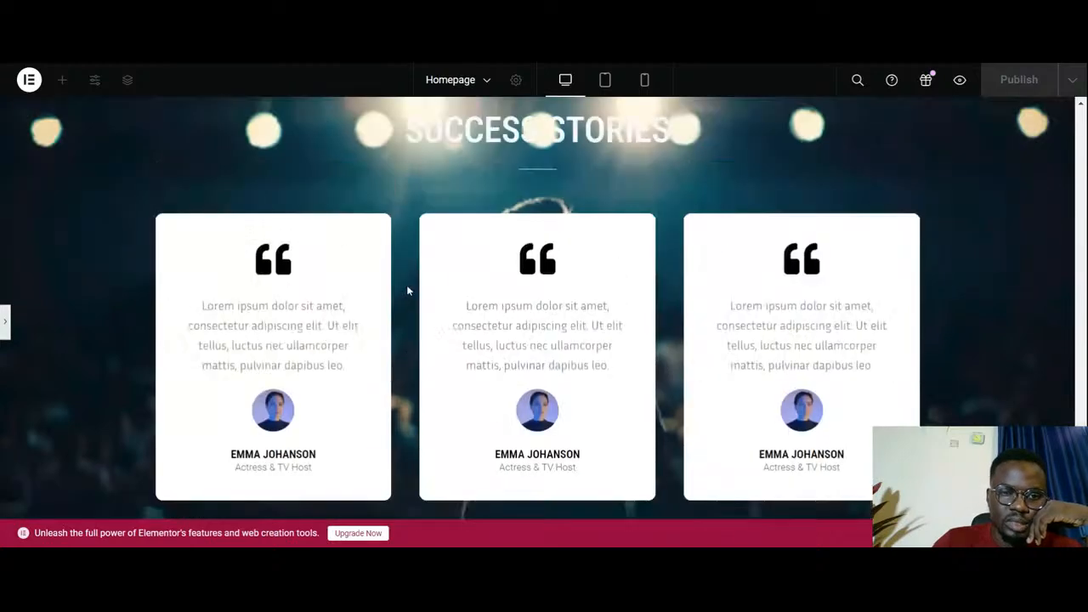
scroll(340, 318, "down", 2)
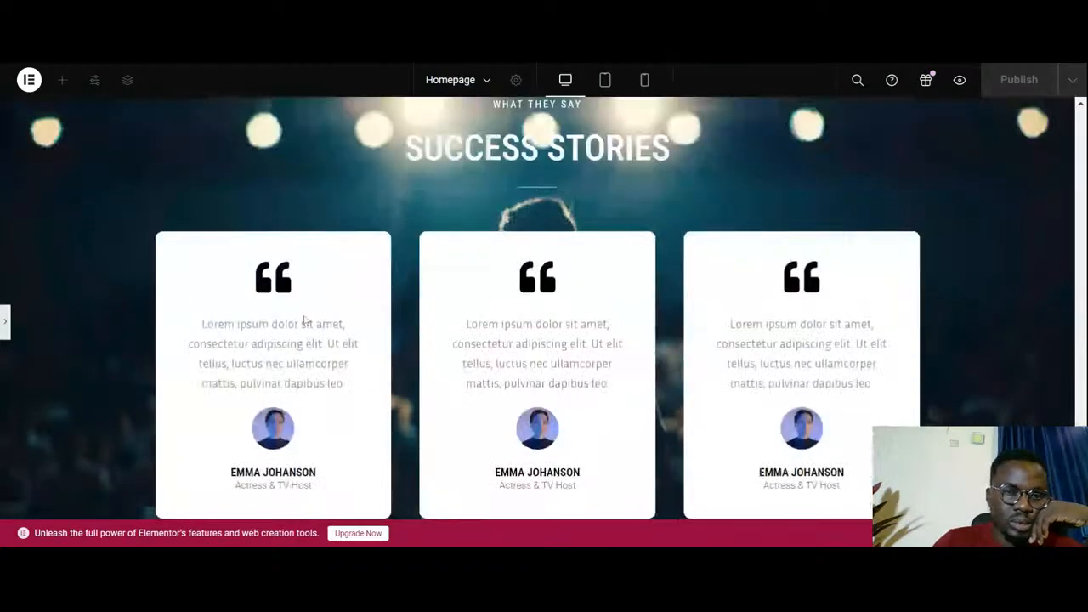
left_click(7, 323)
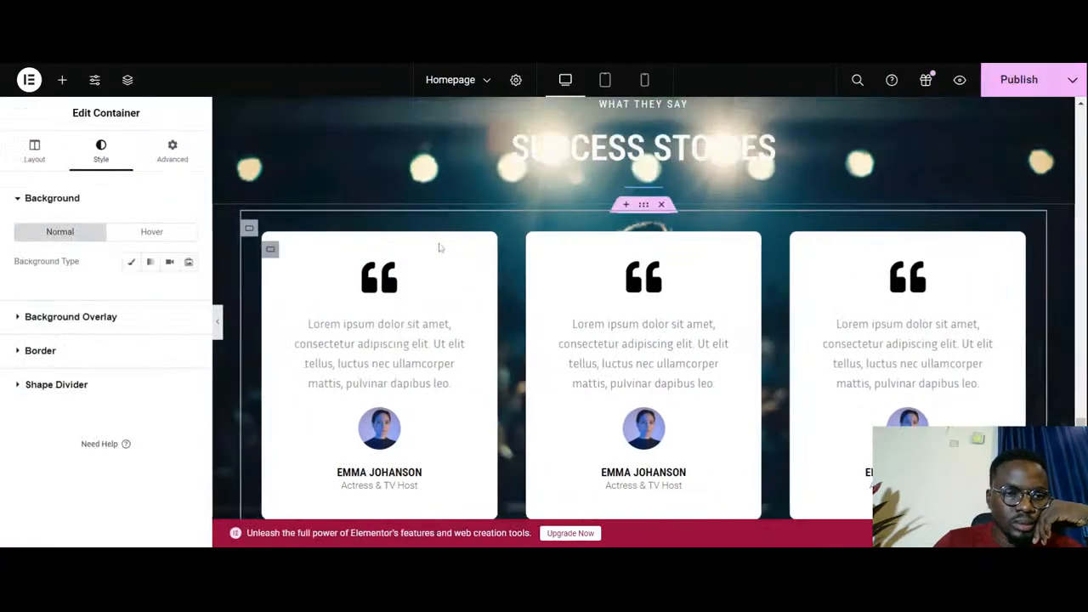
- Set the background image attachment of the outer testimonial cards container to Scroll
left_click(34, 151)
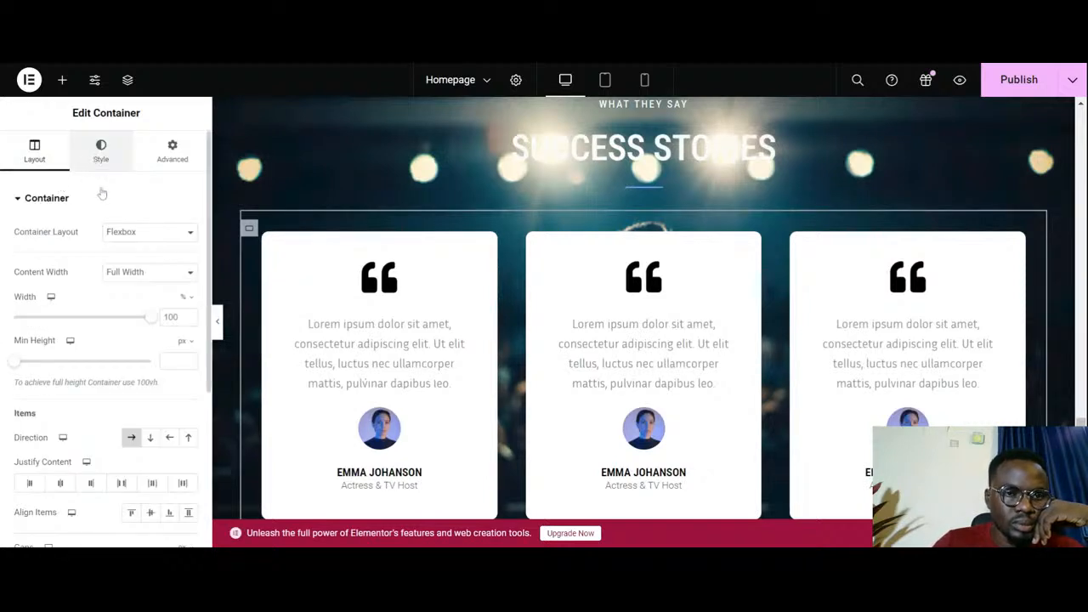
left_click(101, 151)
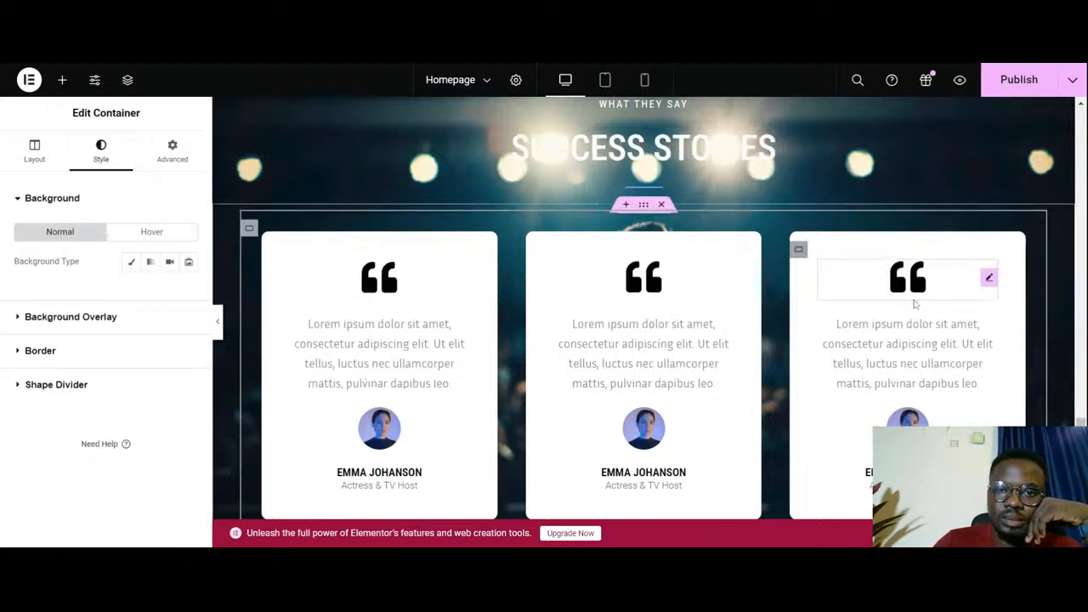
scroll(772, 296, "up", 2)
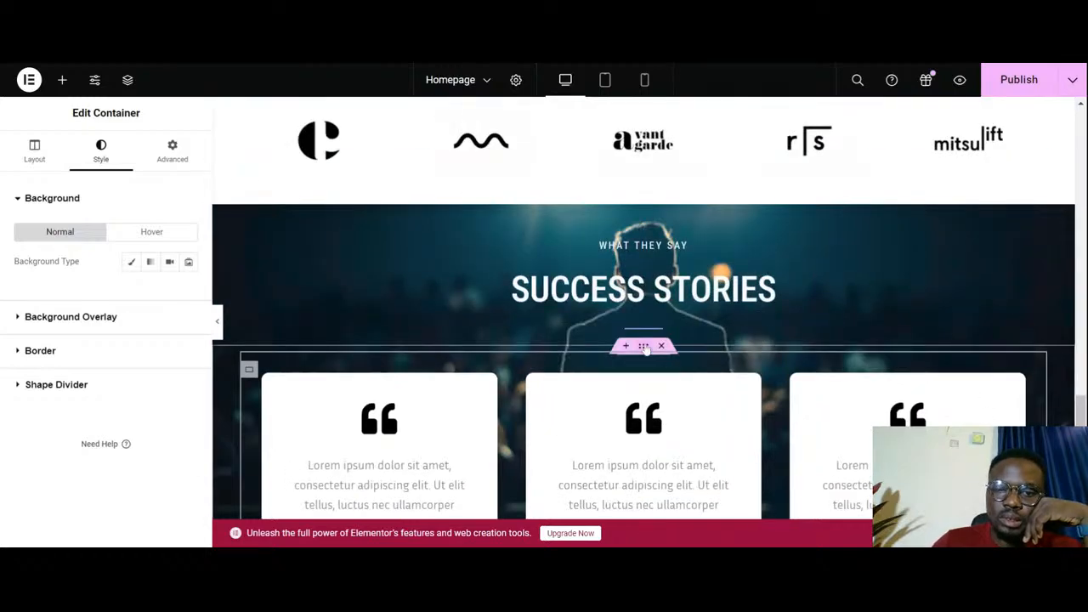
left_click(643, 347)
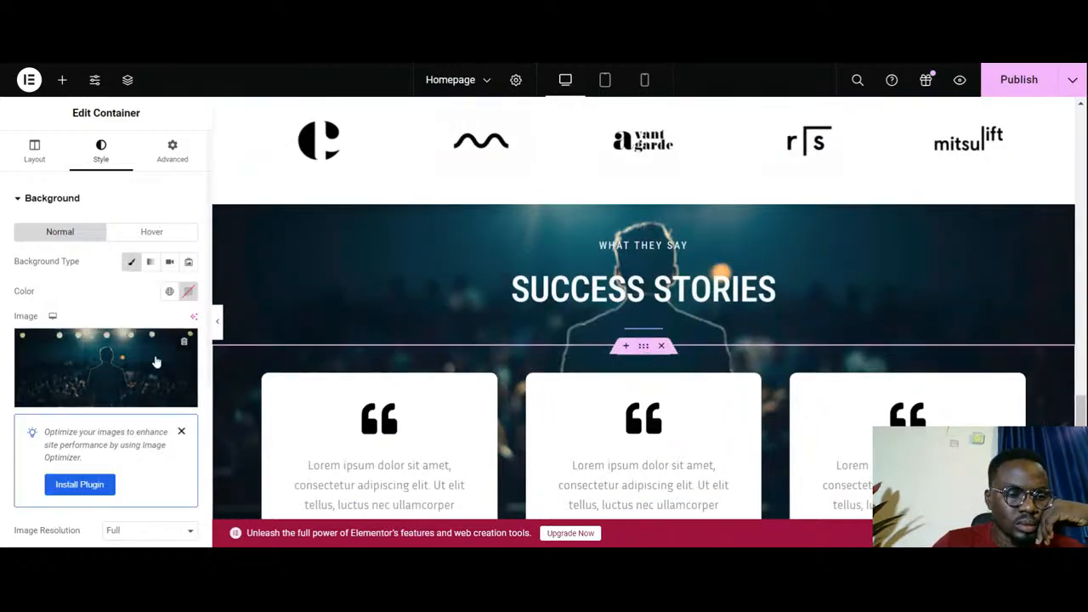
scroll(115, 365, "down", 3)
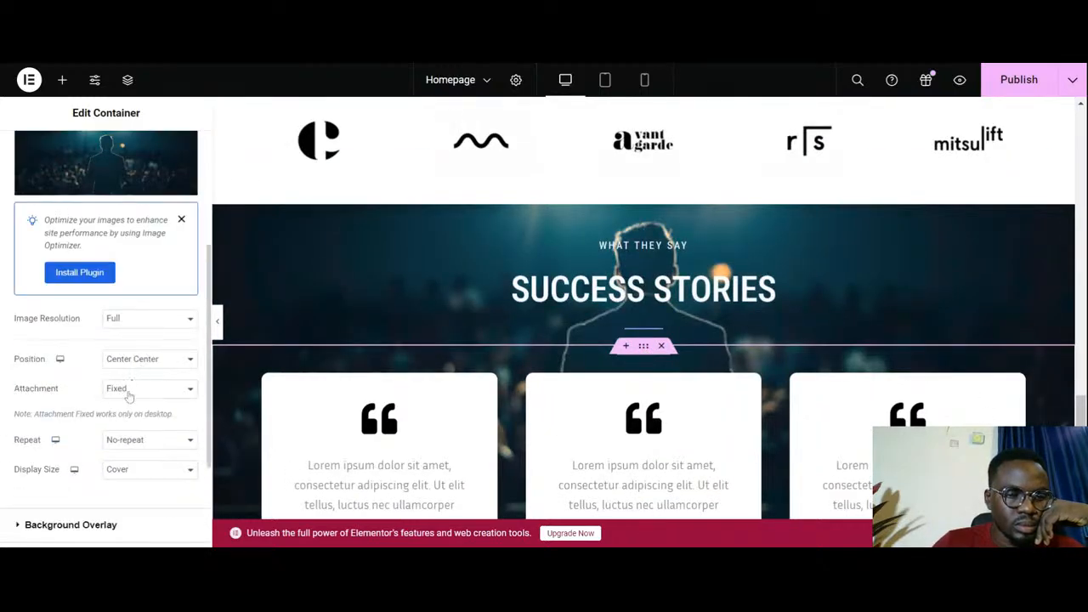
left_click(132, 405)
- Try the Scroll attachment on the headings container's background image, compare it with the cards container, and restore the attachment to Fixed
scroll(501, 350, "up", 3)
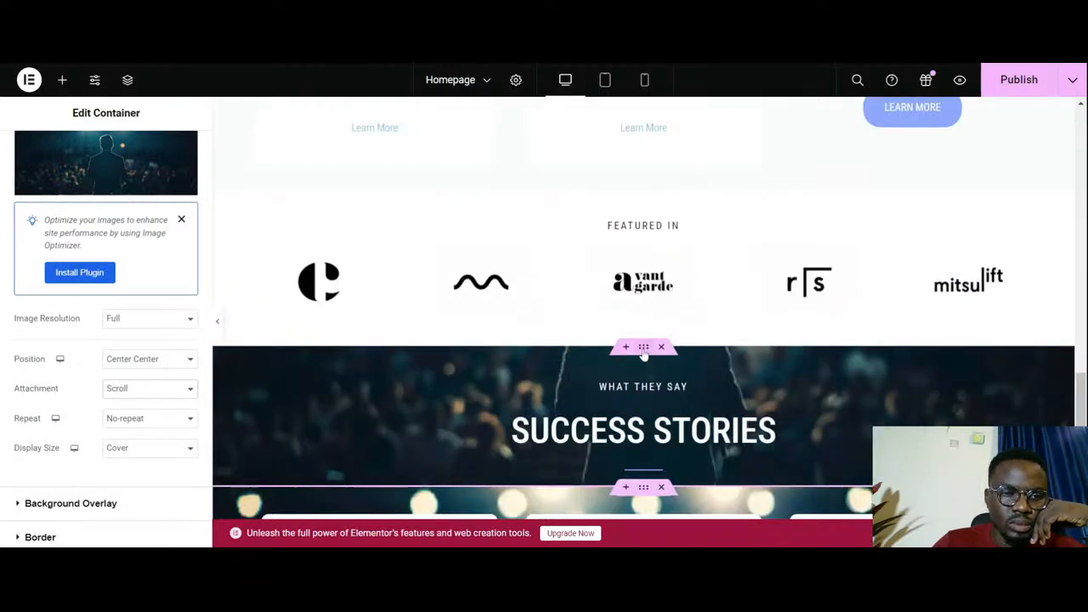
key("ctrl+z")
scroll(141, 374, "down", 5)
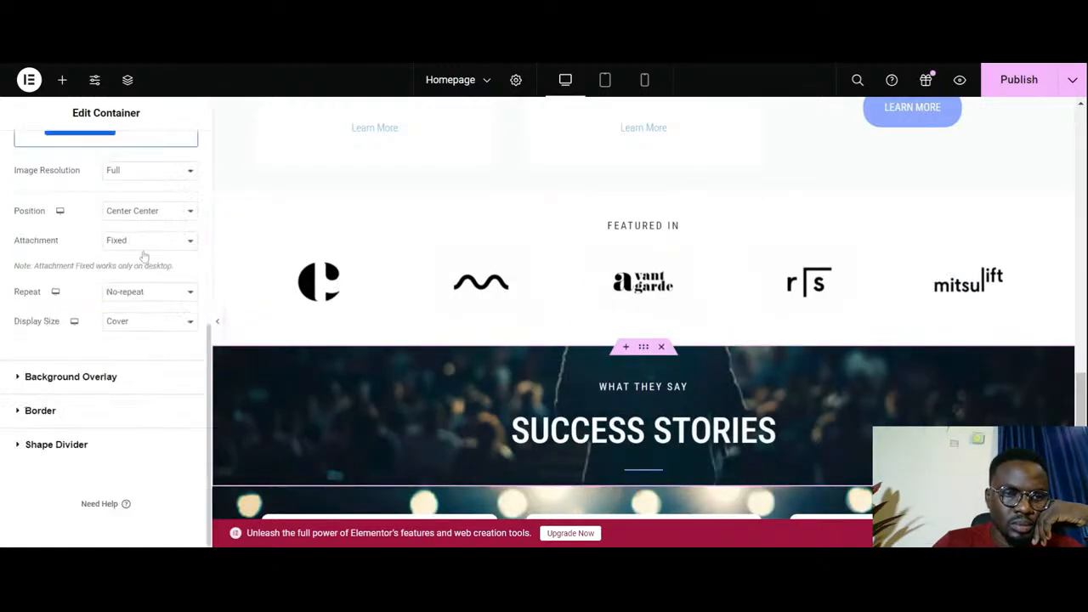
key("ctrl+shift+z")
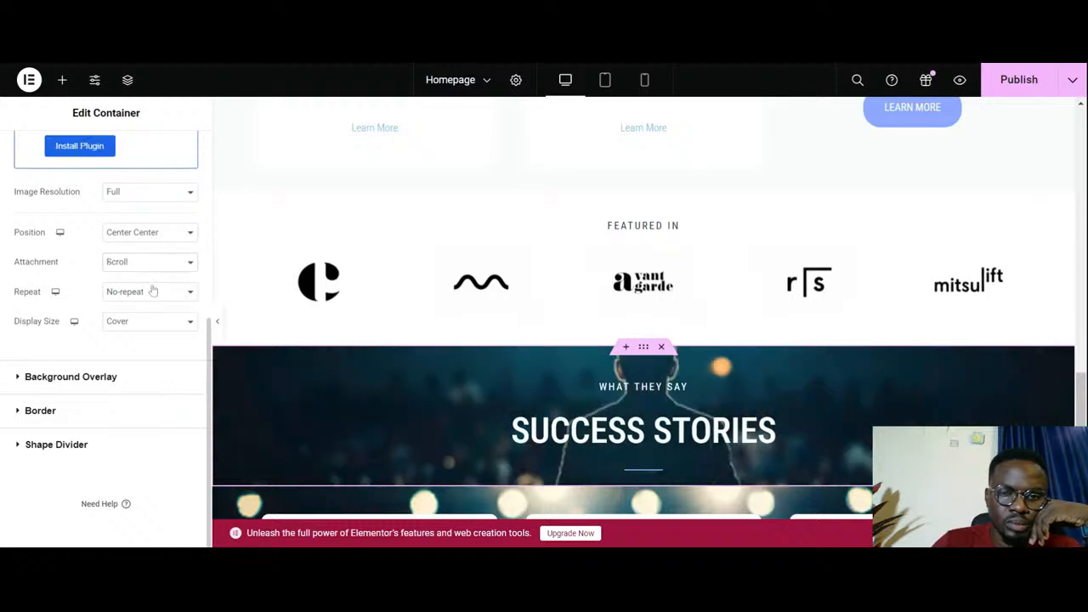
scroll(595, 391, "down", 3)
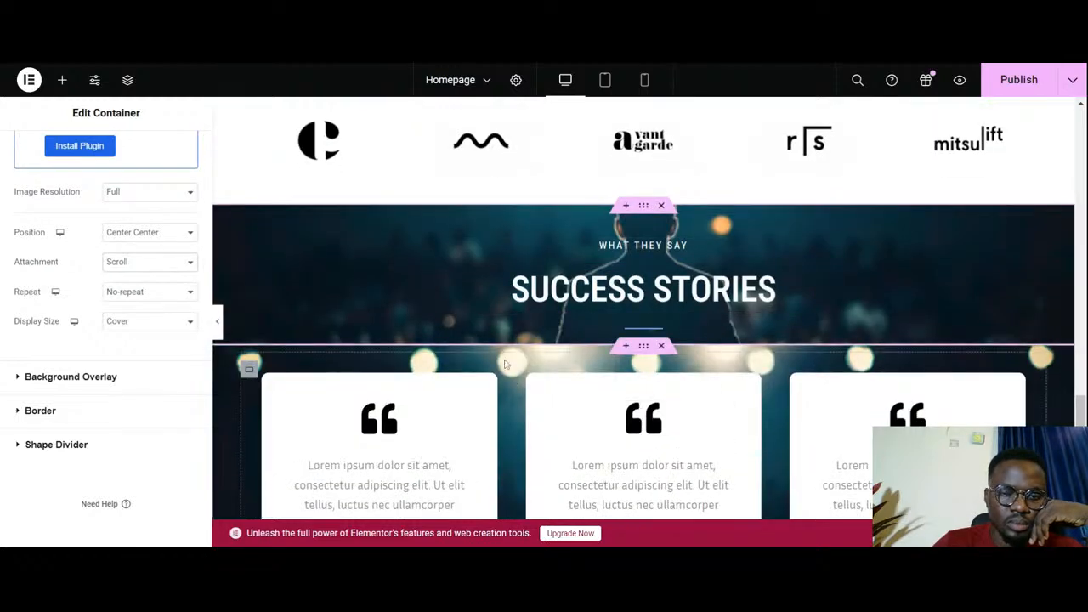
scroll(333, 328, "up", 3)
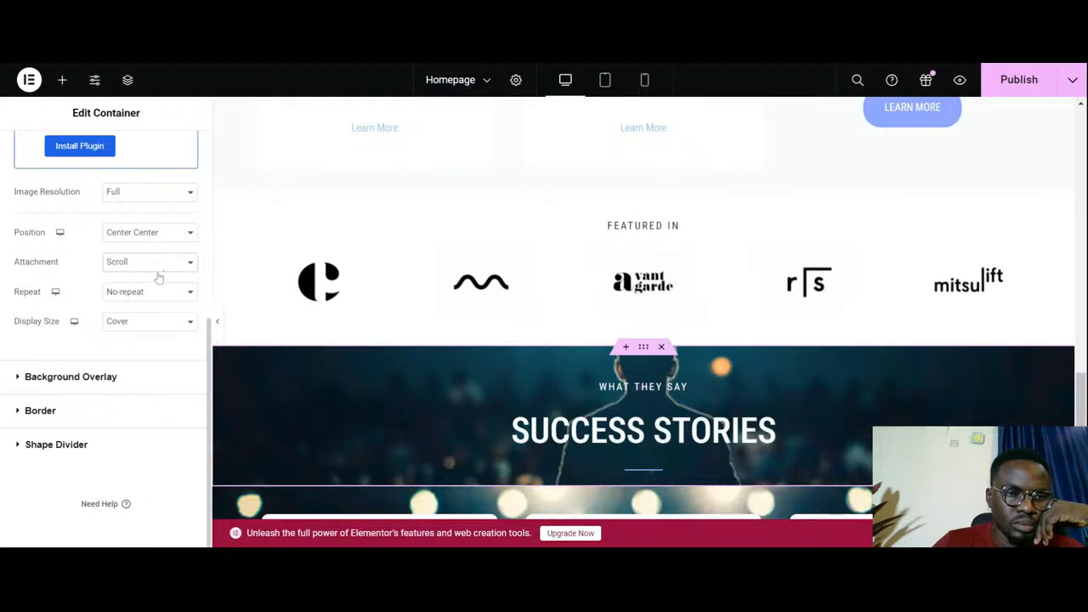
key("ctrl+z")
scroll(628, 316, "down", 4)
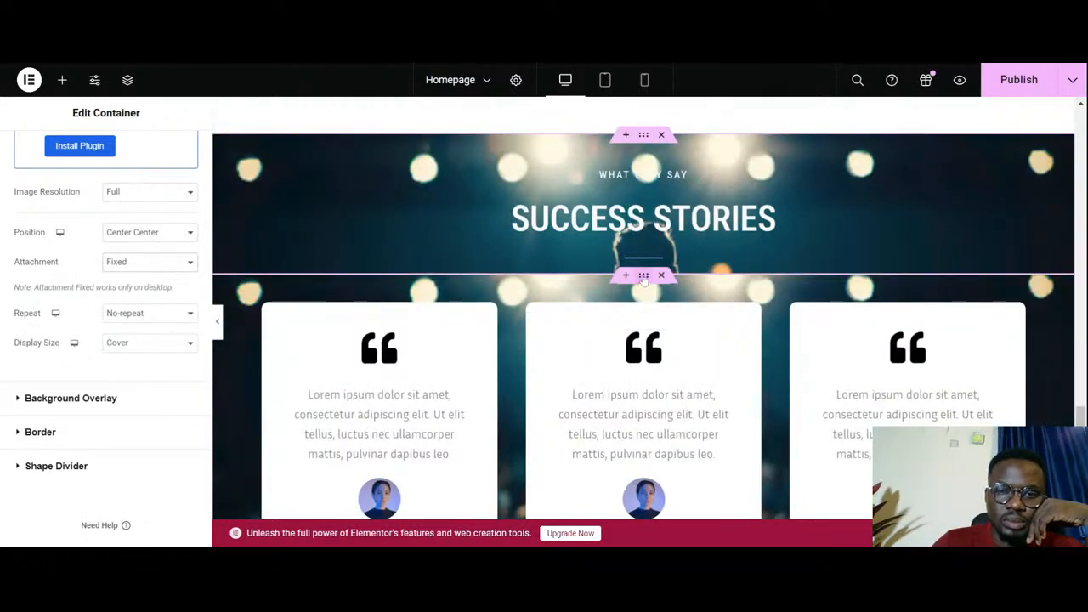
- Set the background image attachment of the outer testimonial cards container to Fixed
left_click(643, 280)
scroll(90, 421, "down", 6)
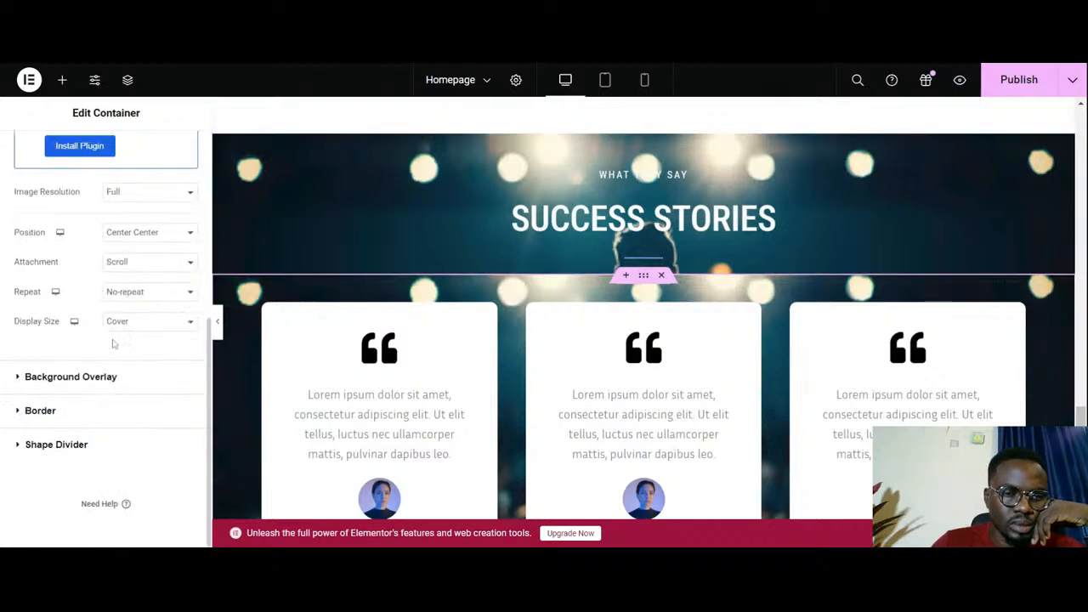
left_click(157, 278)
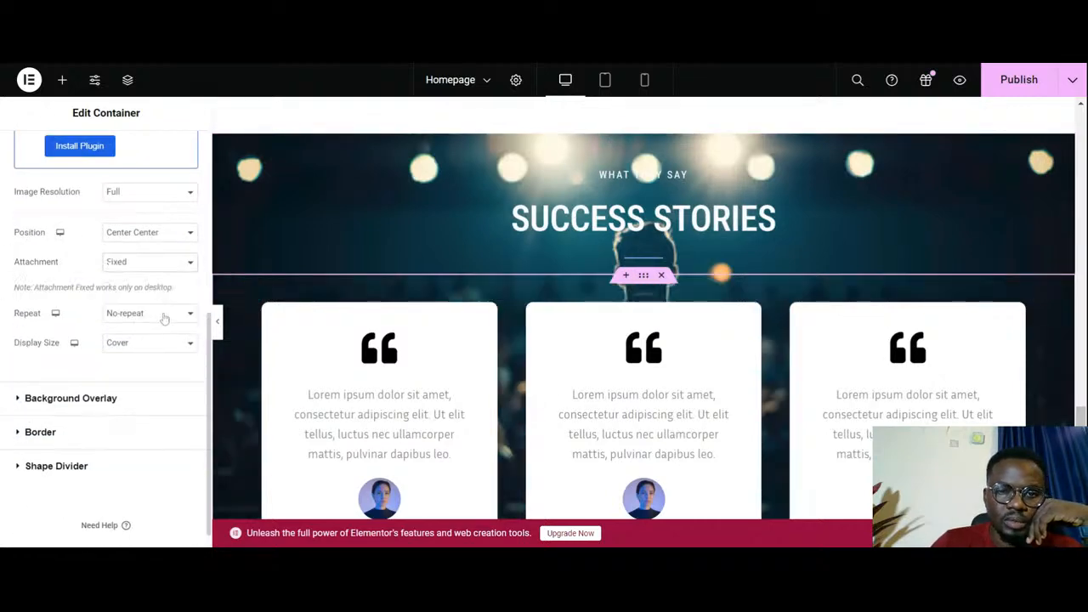
- Preview the Success Stories section at full width and examine the fixed background photo's continuity across the headings and testimonial cards
left_click(218, 323)
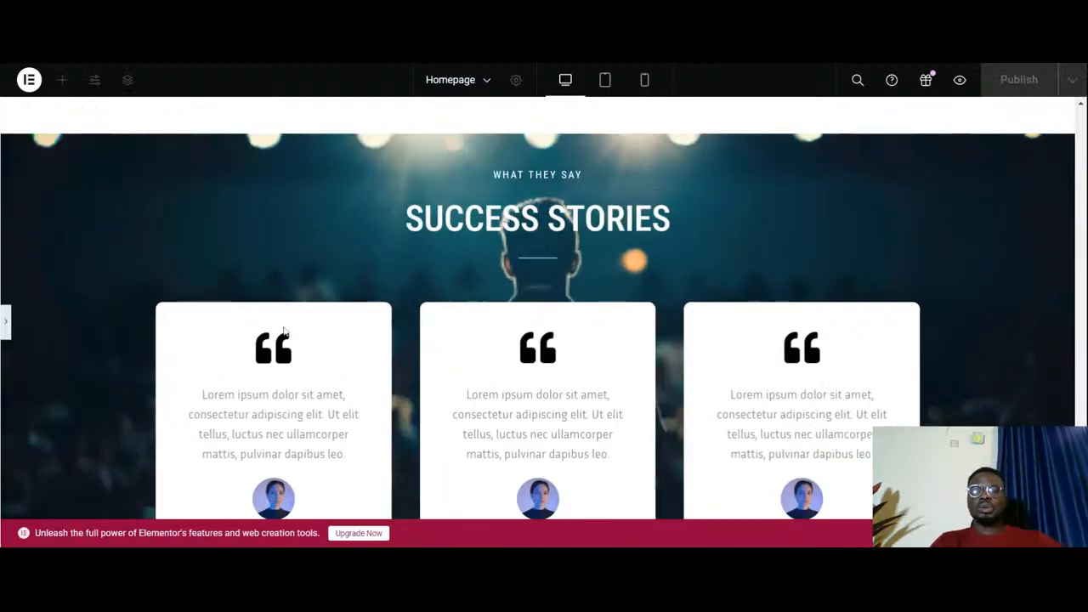
scroll(382, 332, "down", 2)
scroll(383, 334, "up", 3)
scroll(383, 334, "down", 3)
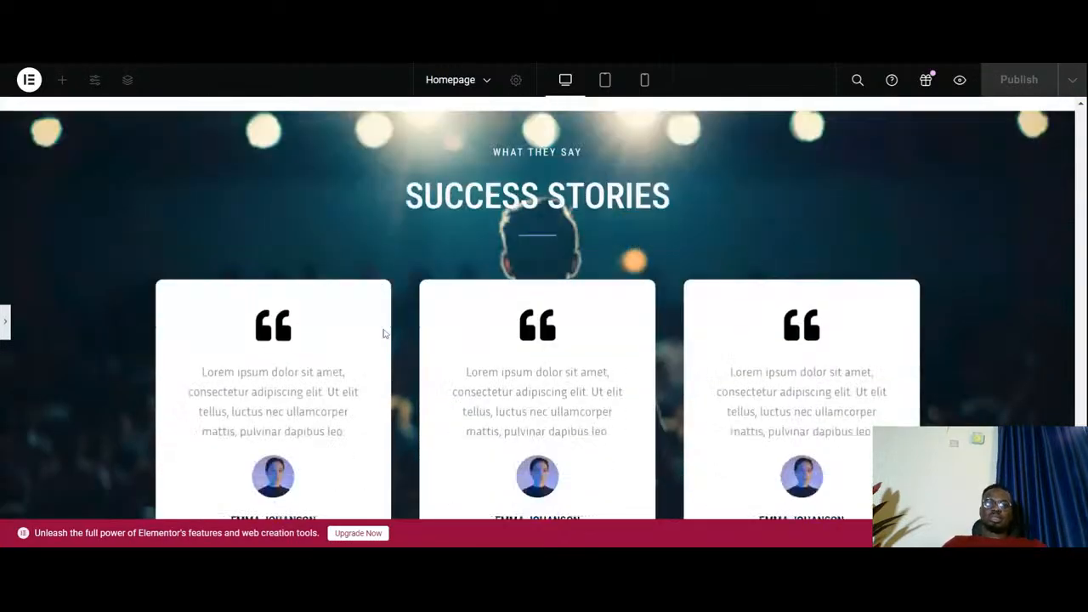
scroll(383, 334, "up", 3)
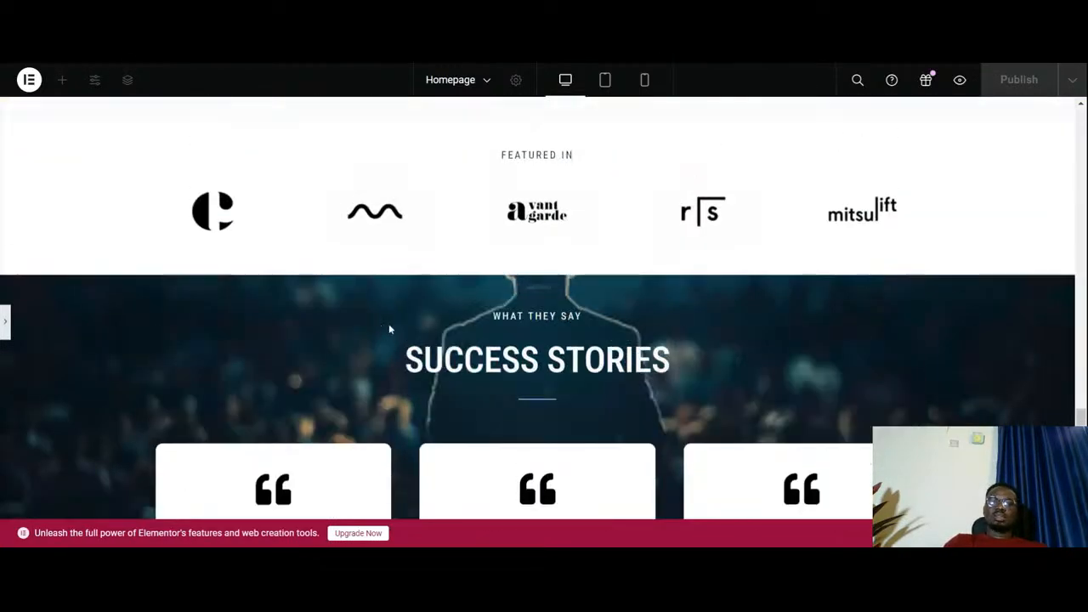
scroll(388, 328, "down", 2)
scroll(498, 258, "up", 2)
scroll(498, 257, "down", 2)
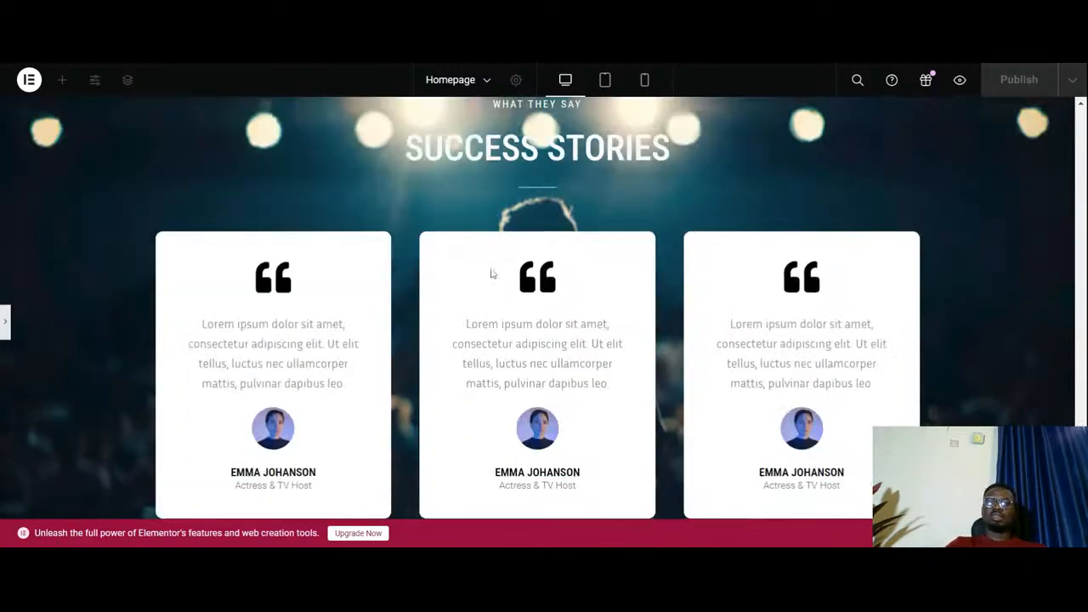
scroll(492, 270, "up", 2)
scroll(491, 268, "down", 2)
scroll(493, 270, "up", 2)
scroll(493, 274, "down", 3)
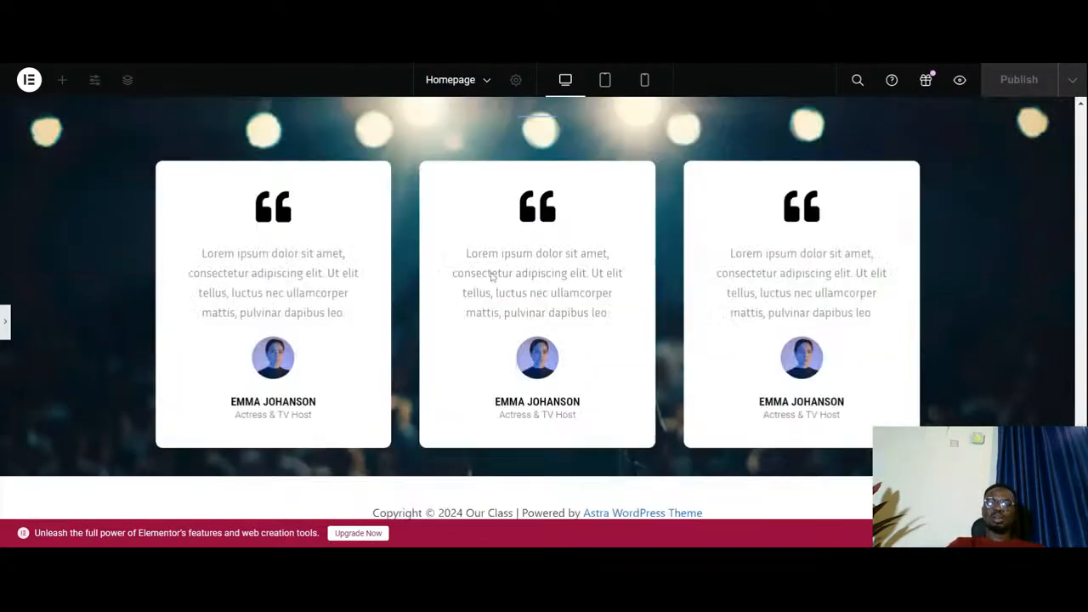
scroll(493, 275, "up", 2)
scroll(490, 277, "up", 1)
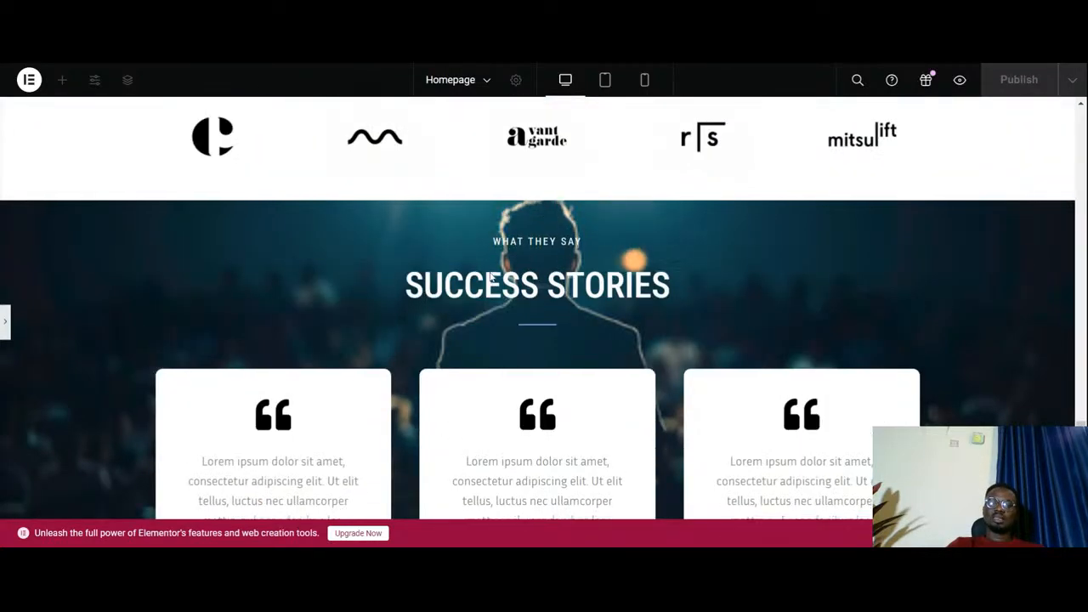
scroll(434, 310, "down", 2)
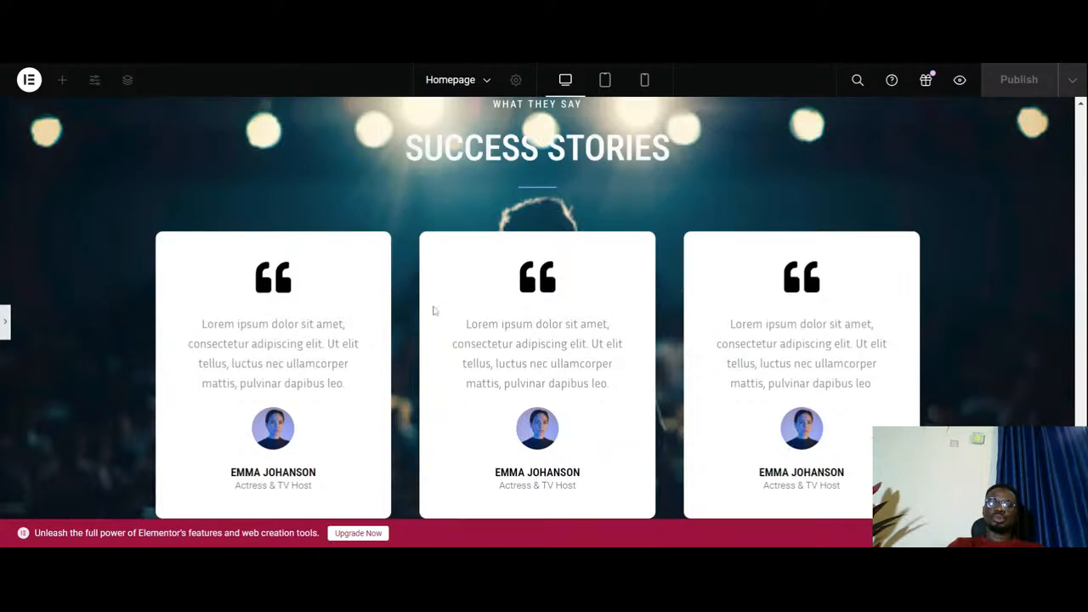
left_click(3, 321)
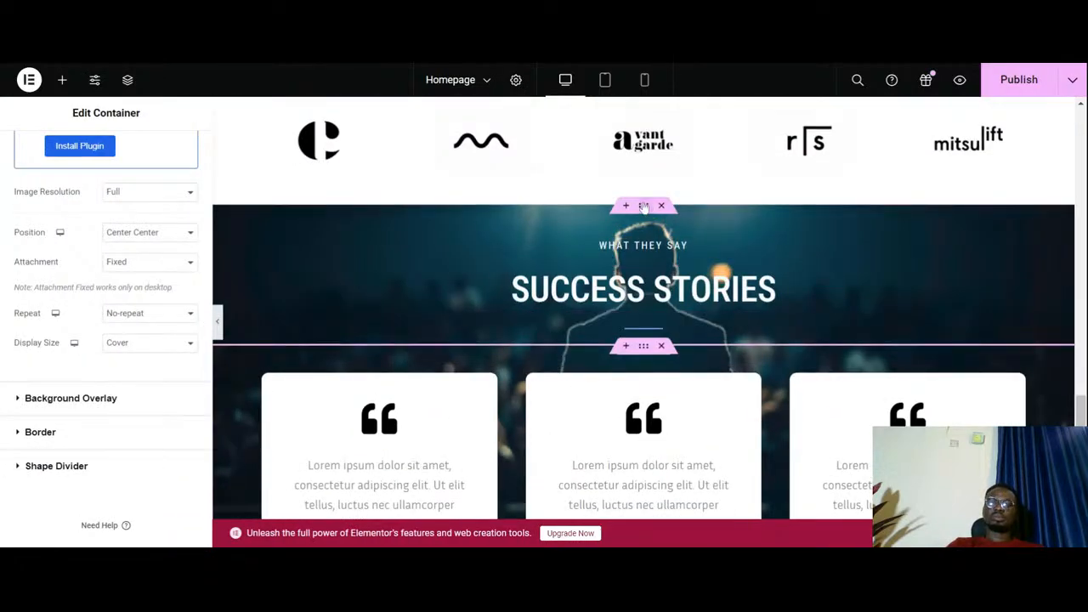
- Select the headings container and examine how its background photo lines up with the cards container as the page scrolls in the editor
left_click(643, 206)
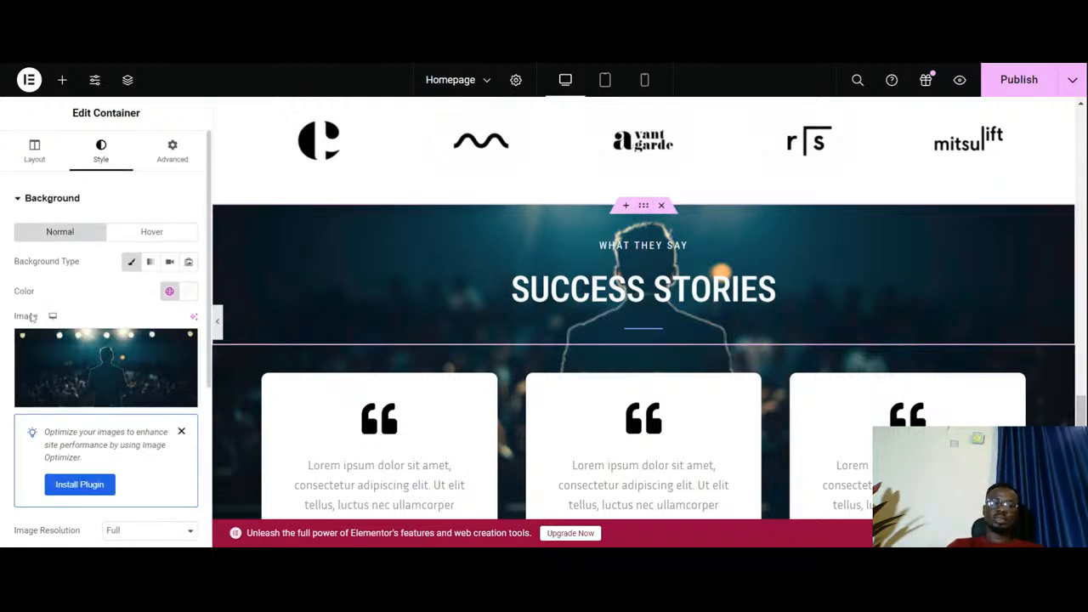
scroll(515, 303, "down", 2)
scroll(515, 306, "up", 3)
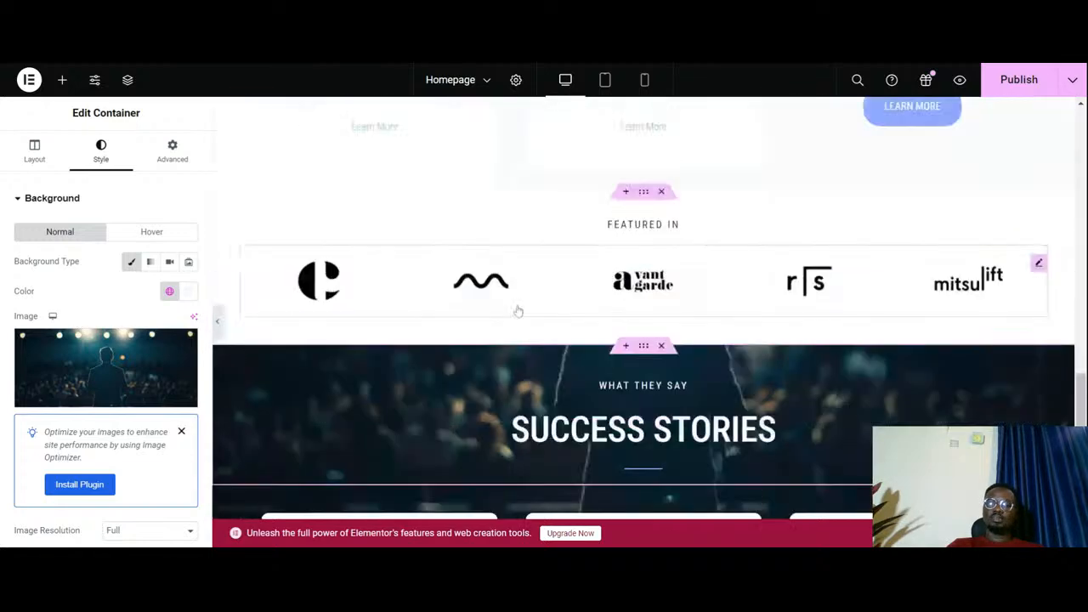
scroll(518, 312, "down", 4)
scroll(517, 309, "up", 3)
scroll(517, 308, "down", 1)
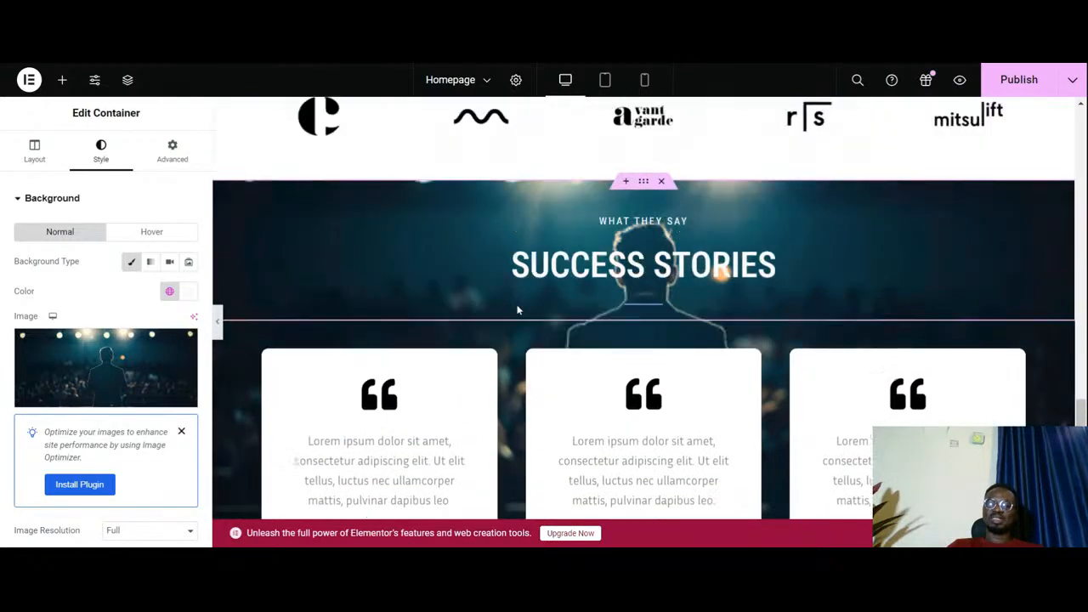
scroll(517, 308, "up", 1)
scroll(526, 312, "down", 3)
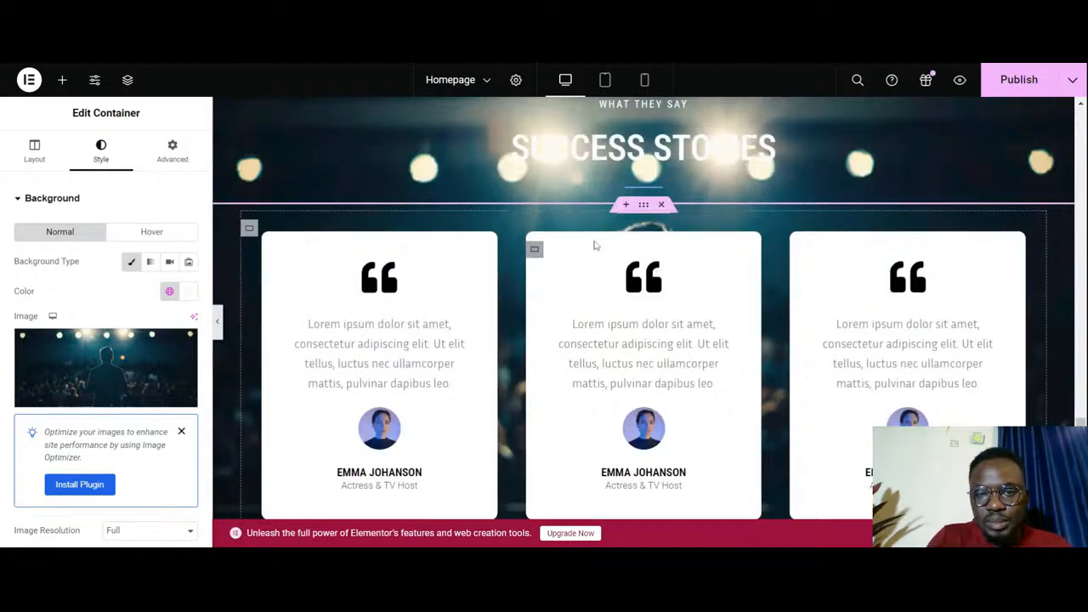
- Switch to the Envato template and examine the content below its testimonial cards
scroll(637, 228, "up", 3)
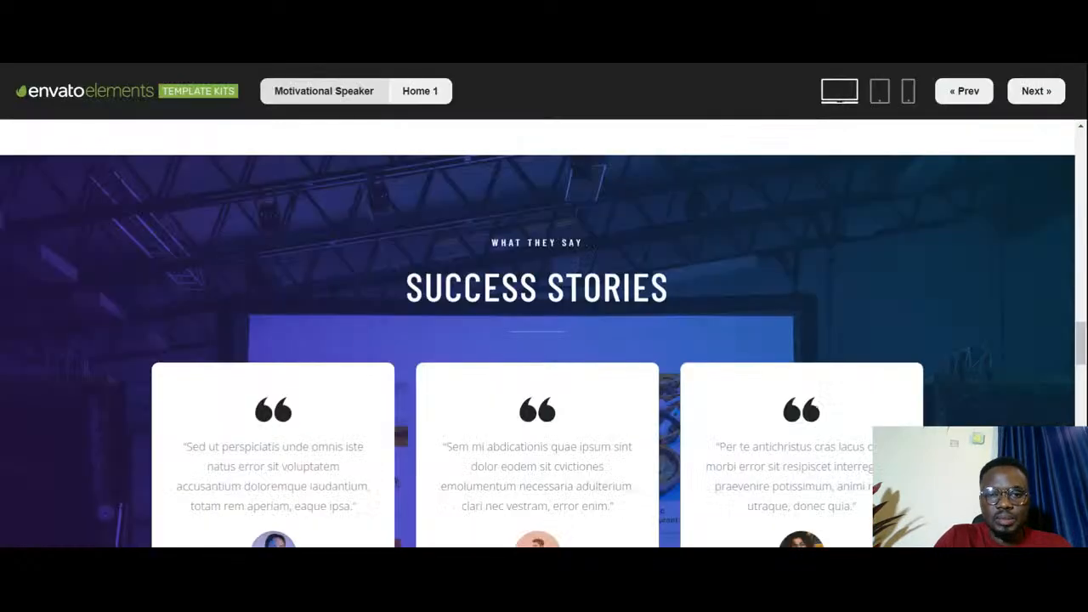
scroll(540, 353, "down", 5)
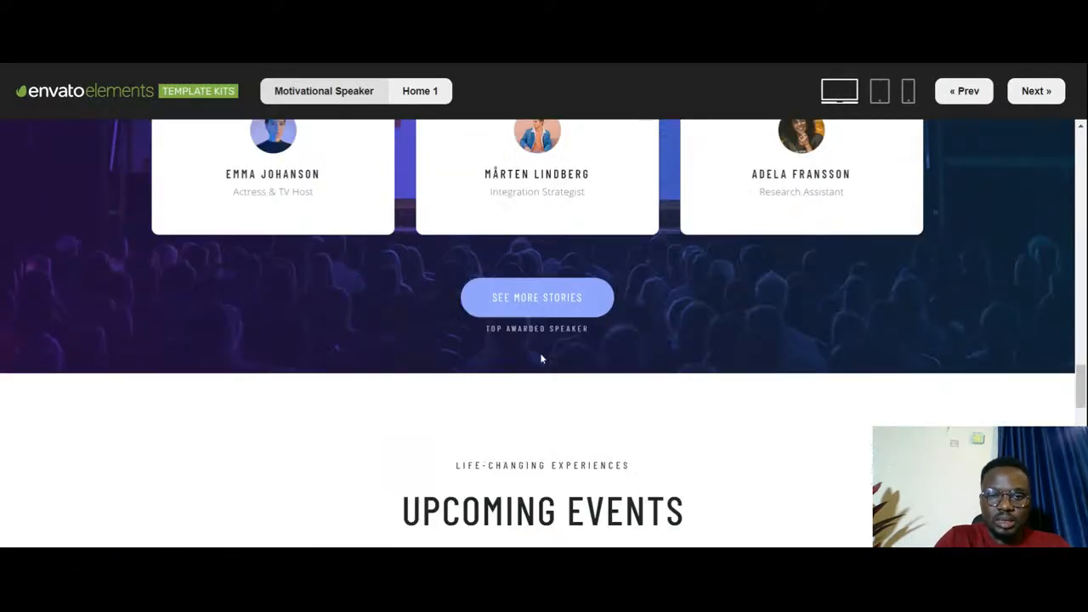
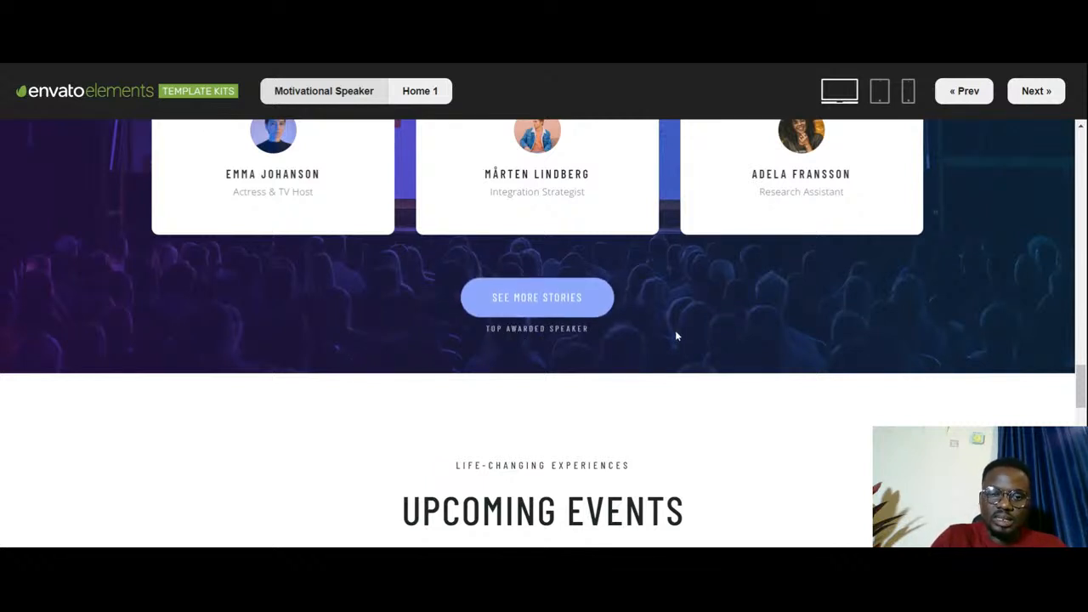
- Examine the template's Success Stories section, its See More Stories button with caption, and the start of Upcoming Events below
scroll(555, 354, "down", 2)
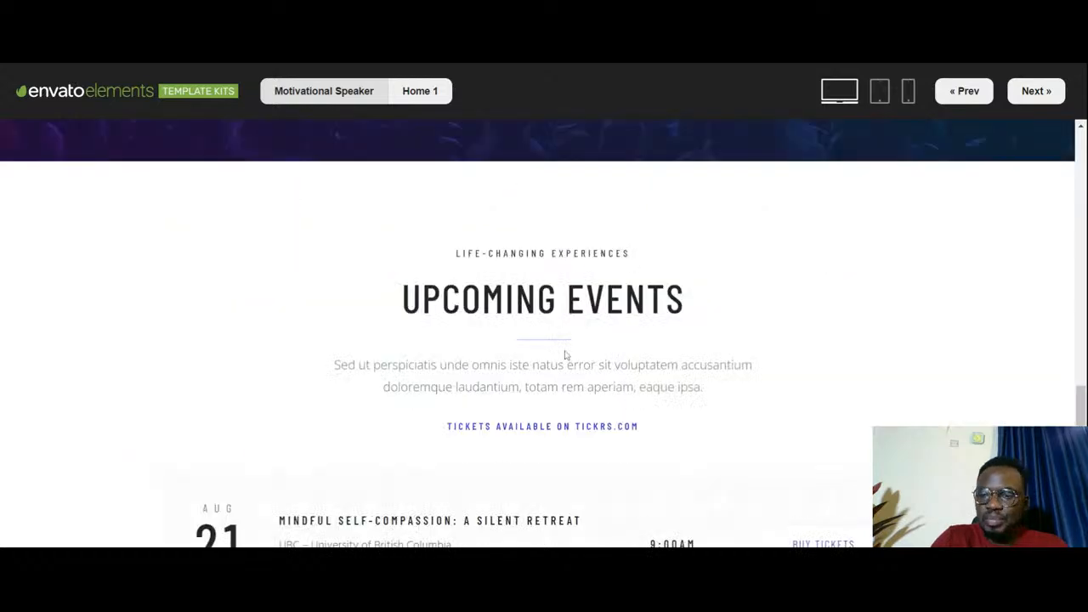
scroll(566, 354, "up", 6)
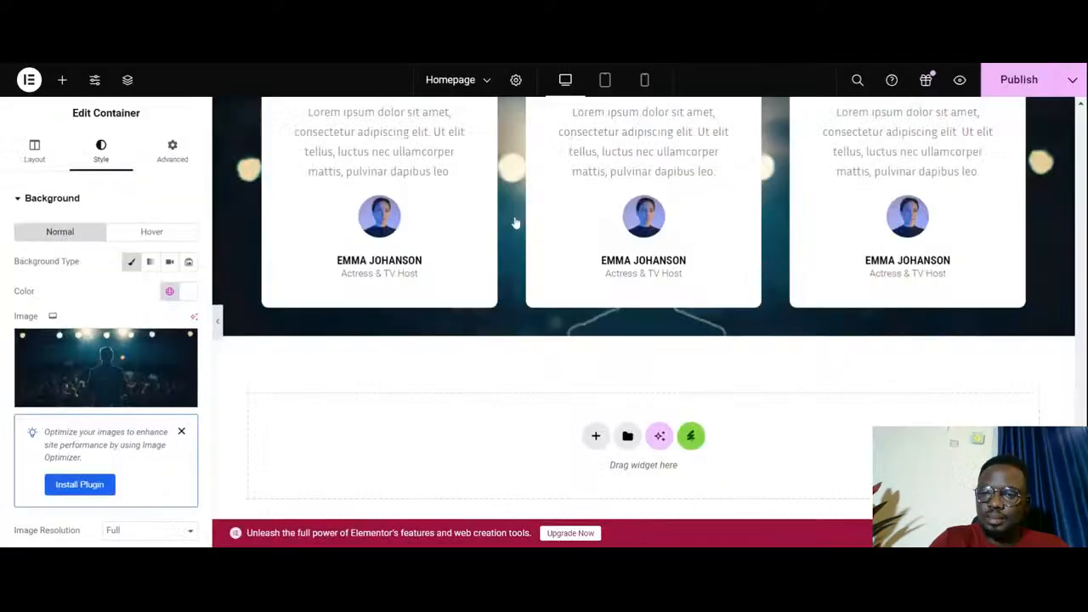
scroll(515, 216, "down", 1)
scroll(515, 216, "up", 3)
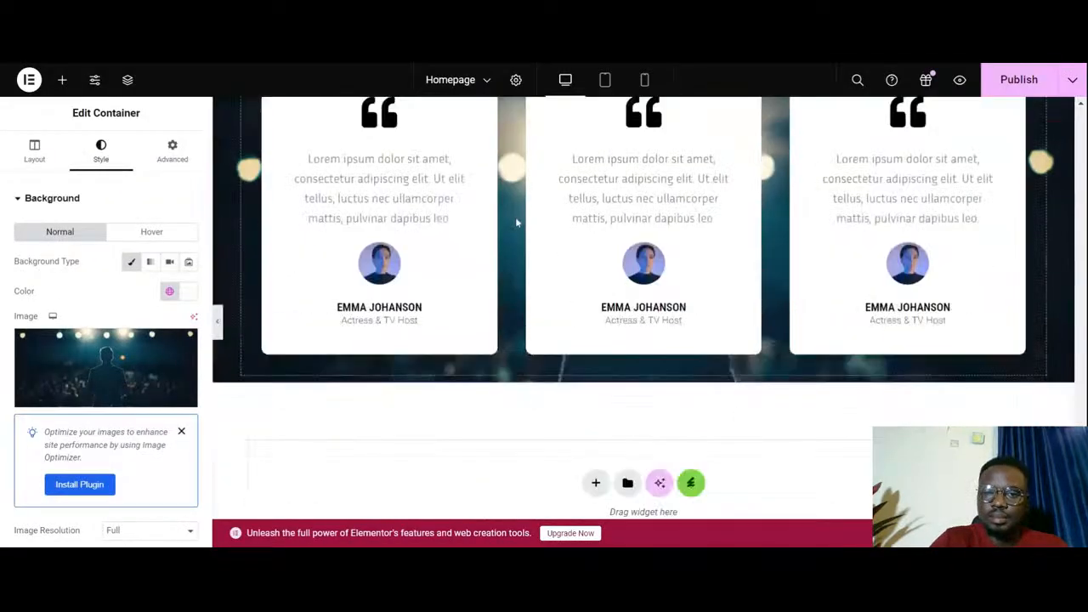
- Return to the Elementor editor and try to paste a copy of the Organization card's Find Out More button into the testimonial cards container
scroll(516, 220, "down", 2)
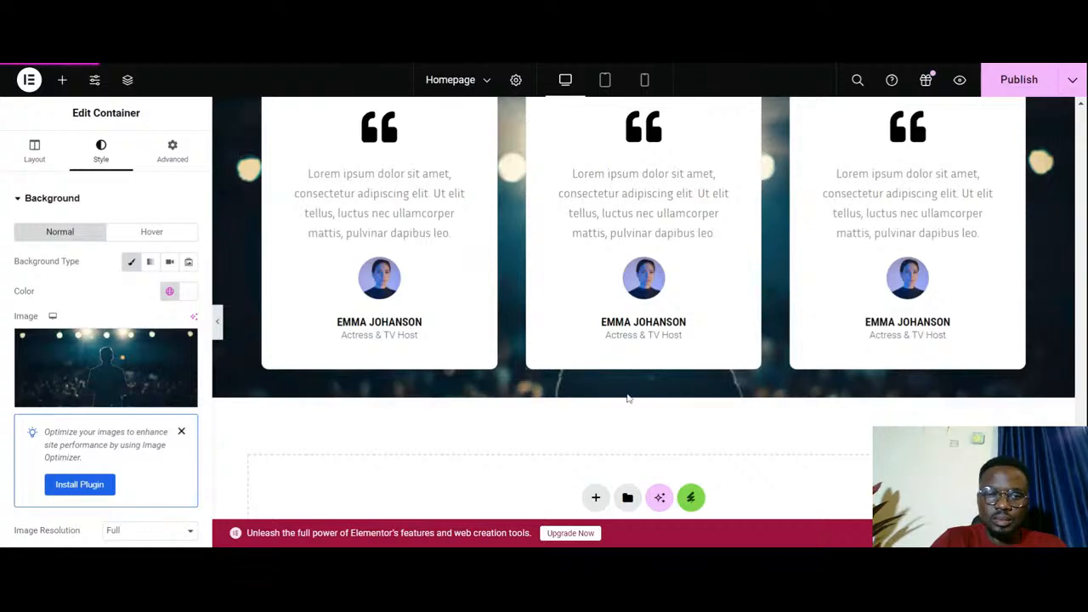
scroll(639, 136, "up", 8)
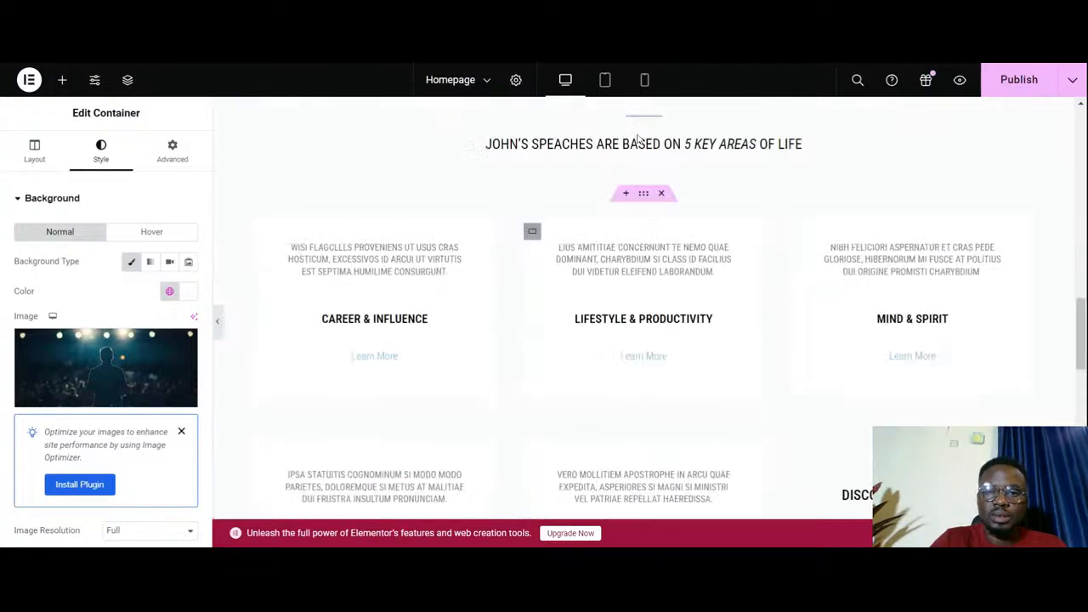
scroll(640, 136, "down", 2)
scroll(639, 136, "up", 6)
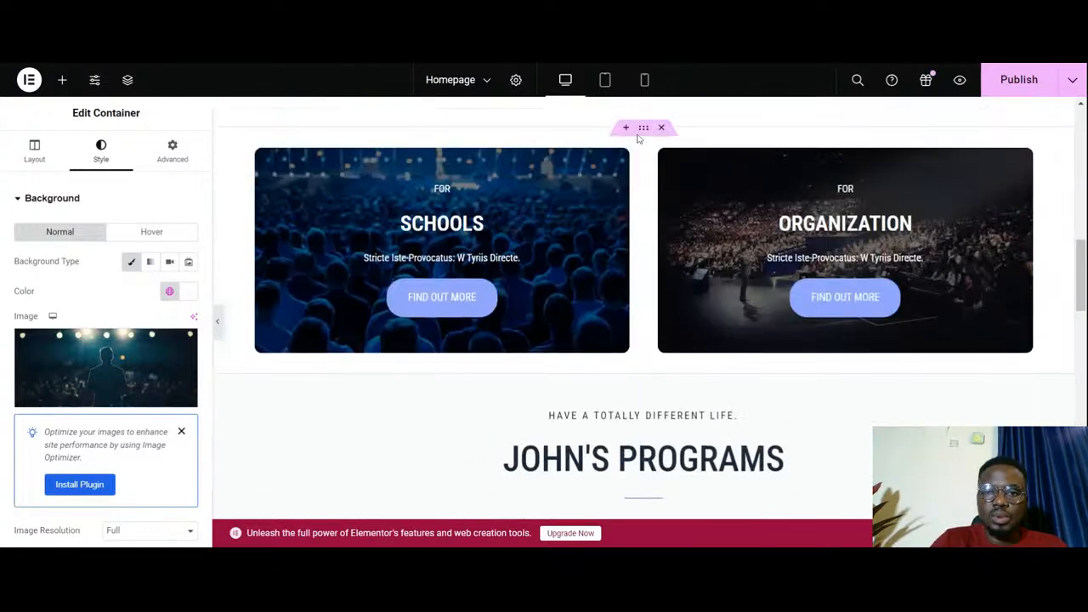
right_click(854, 307)
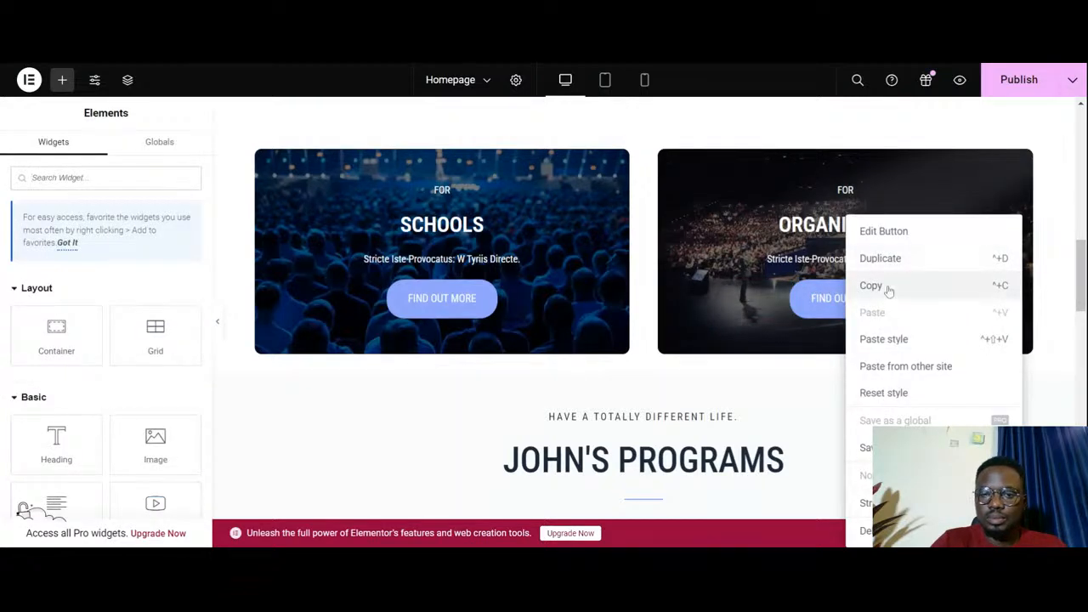
left_click(888, 291)
scroll(723, 318, "down", 10)
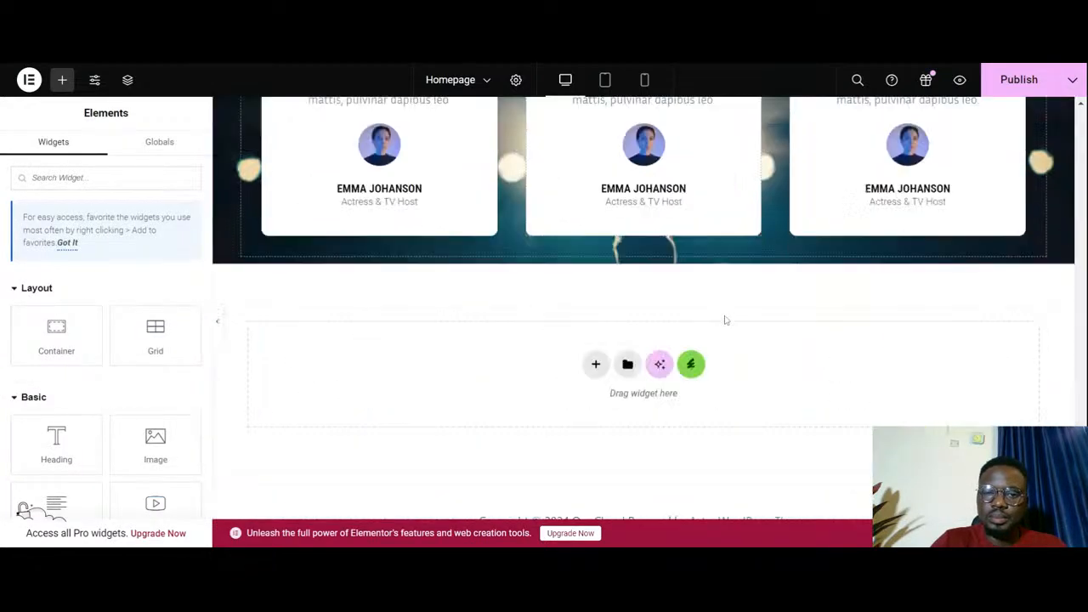
right_click(608, 254)
left_click(642, 285)
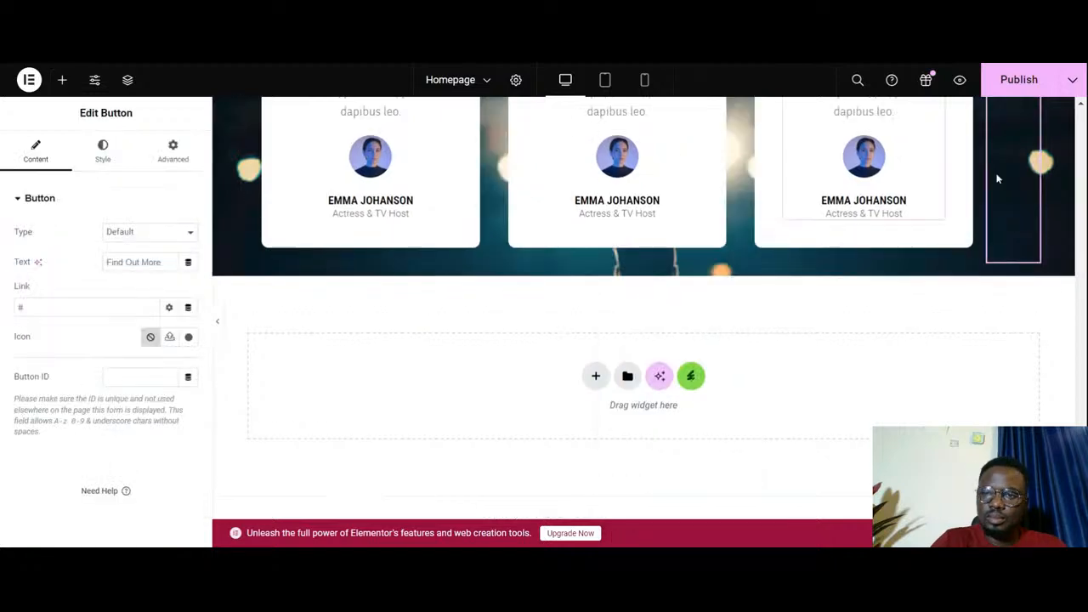
- Delete the misplaced Find Out More button beside the third testimonial card
scroll(1011, 213, "up", 4)
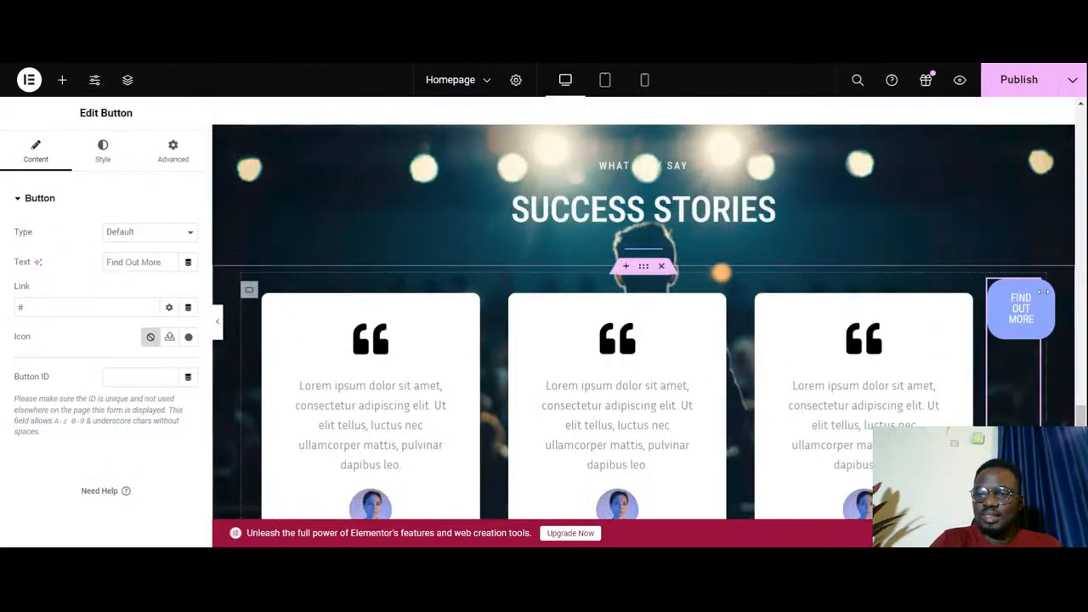
right_click(1030, 297)
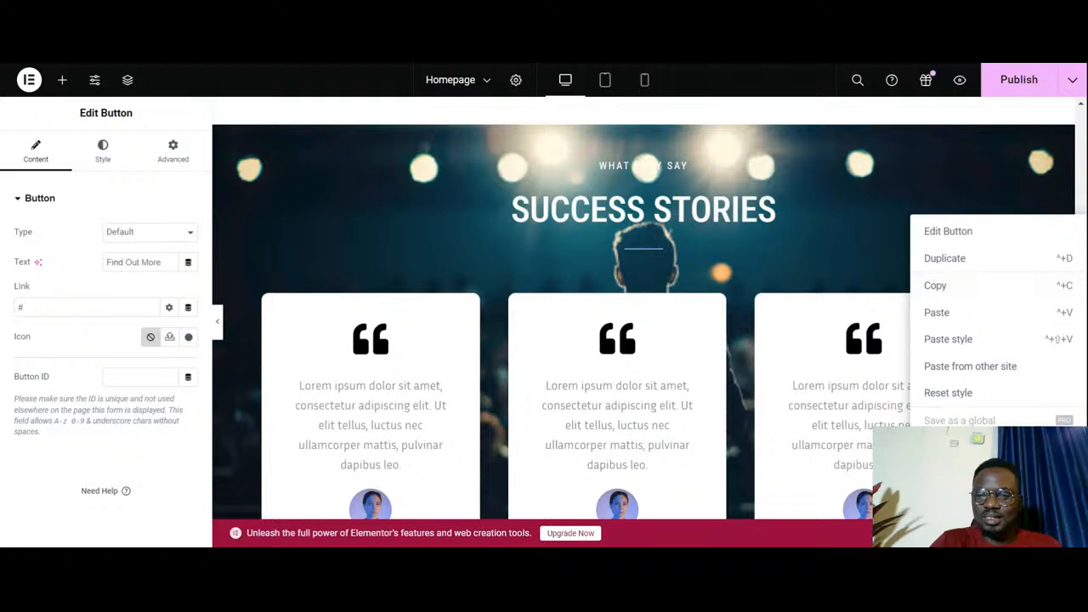
left_click(943, 501)
scroll(846, 417, "down", 5)
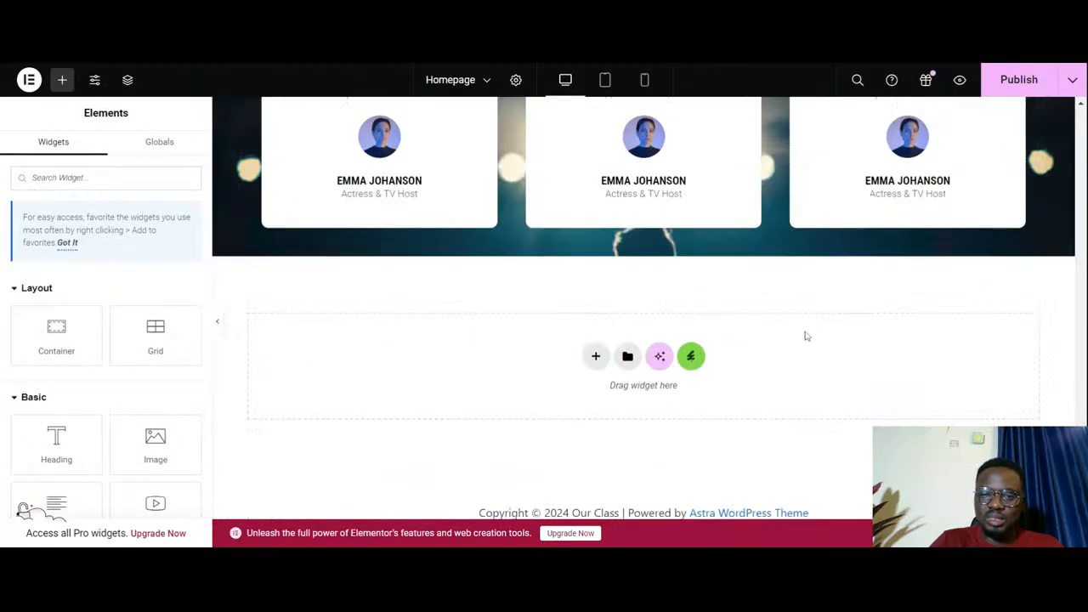
- Copy the Success Stories headings container and paste it as a new section directly below the testimonial cards
scroll(635, 273, "up", 6)
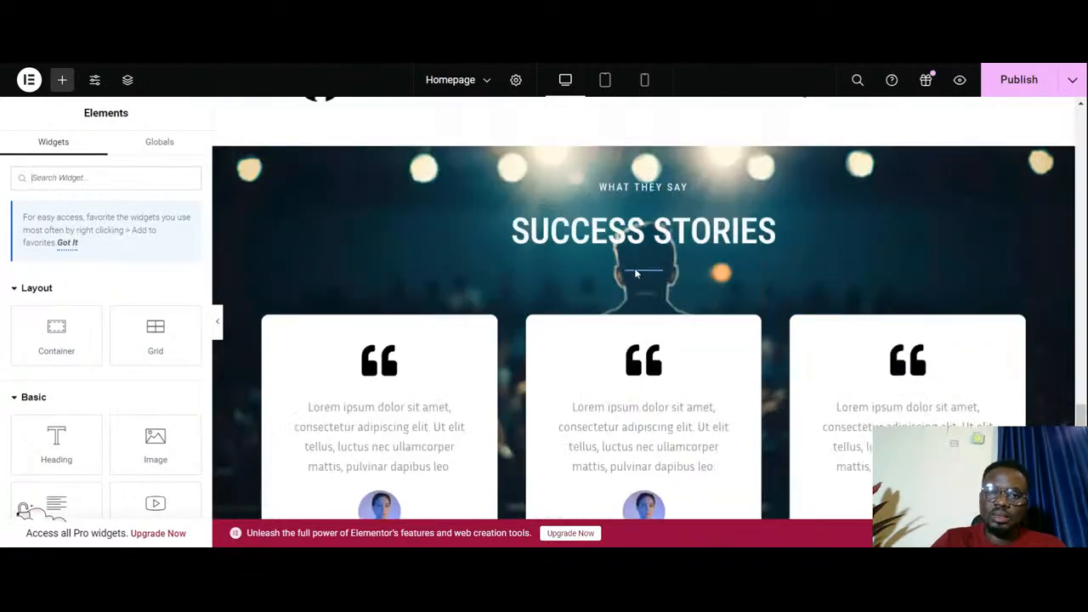
right_click(644, 268)
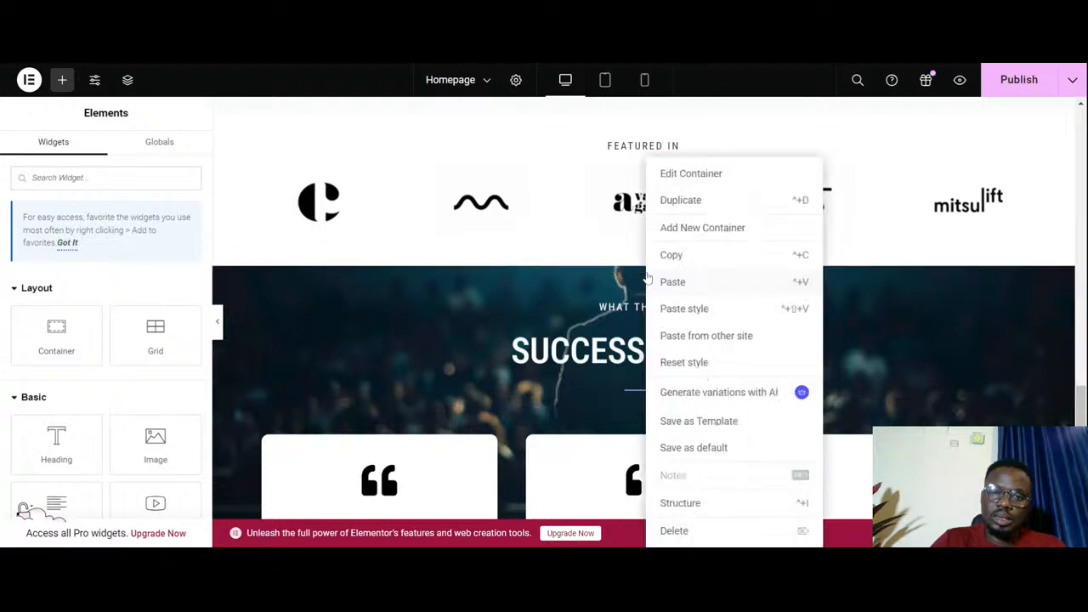
left_click(690, 262)
scroll(689, 267, "down", 6)
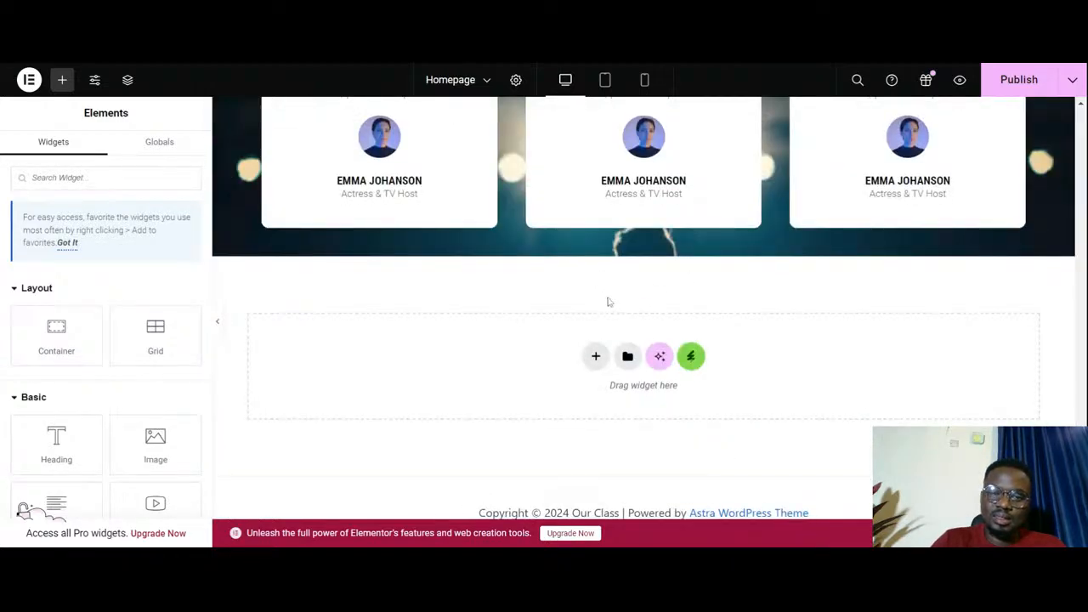
right_click(529, 349)
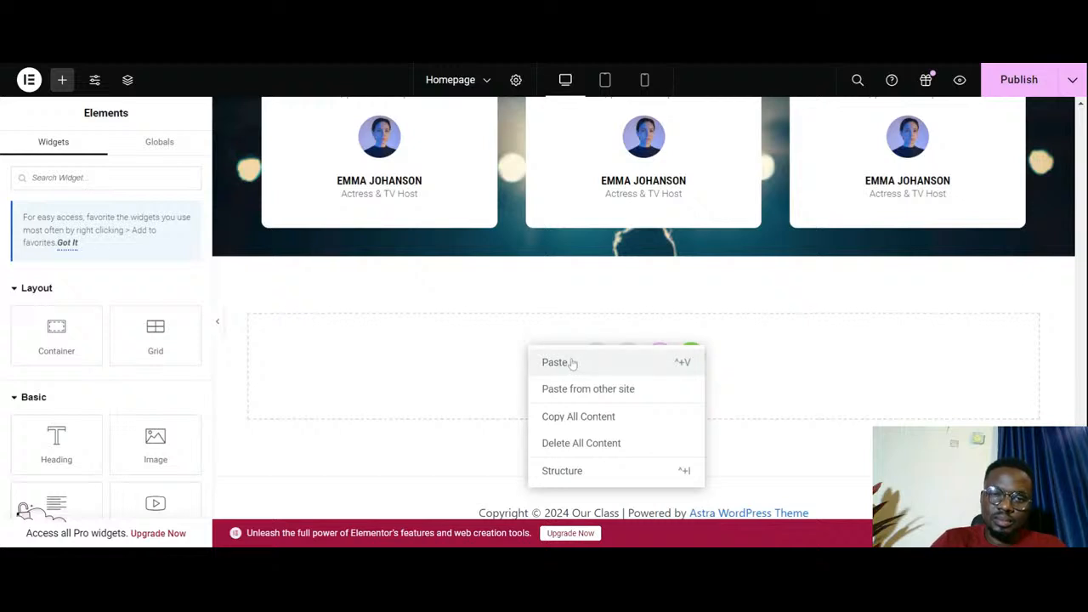
left_click(573, 364)
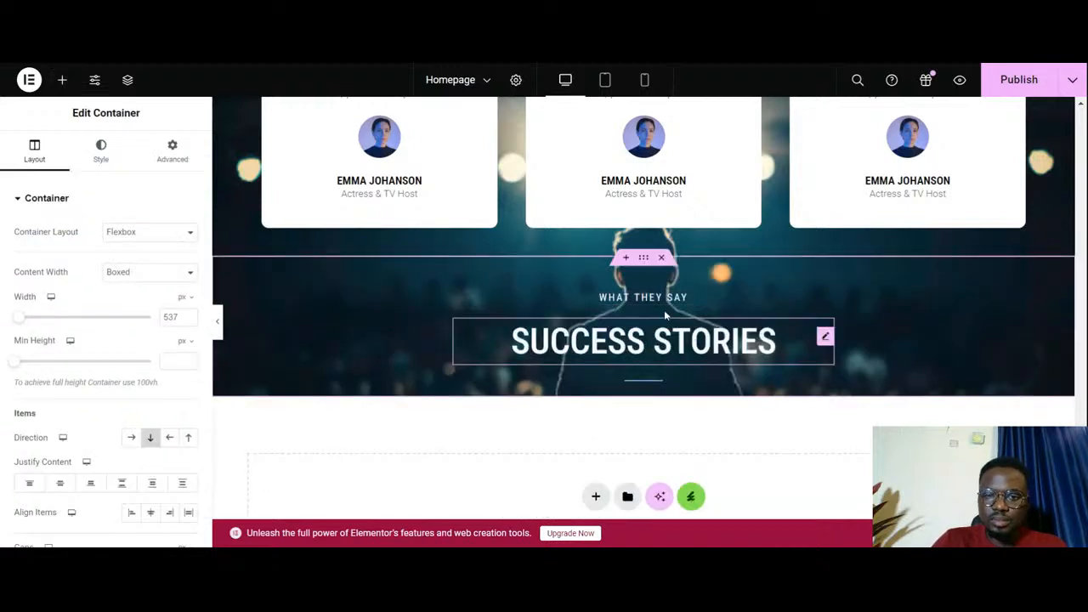
- Try pasting the headings container again inside its copy below the cards, and delete that nested duplicate
right_click(655, 322)
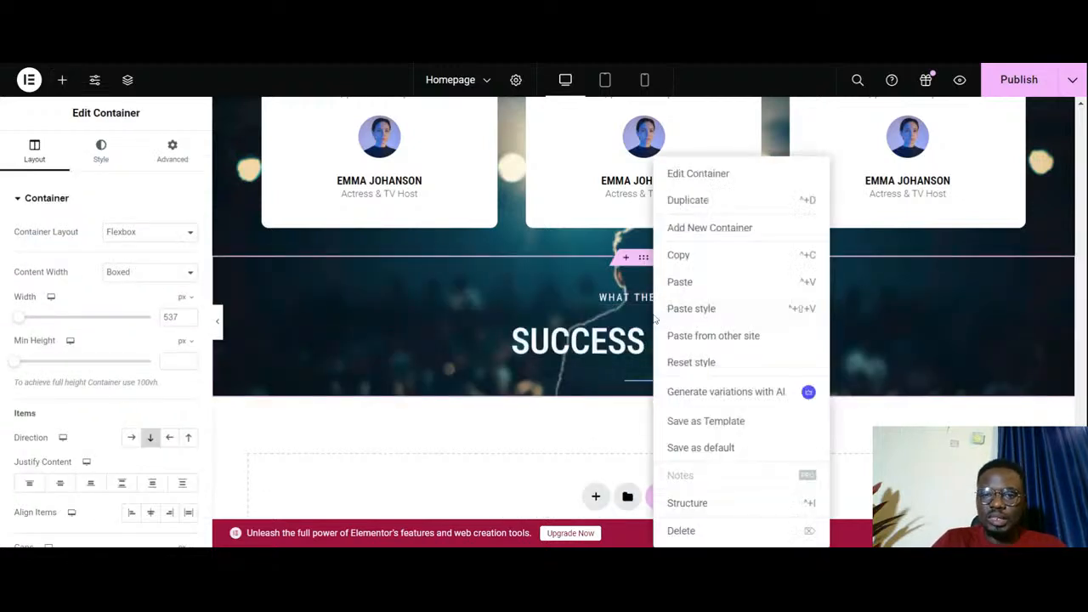
left_click(695, 284)
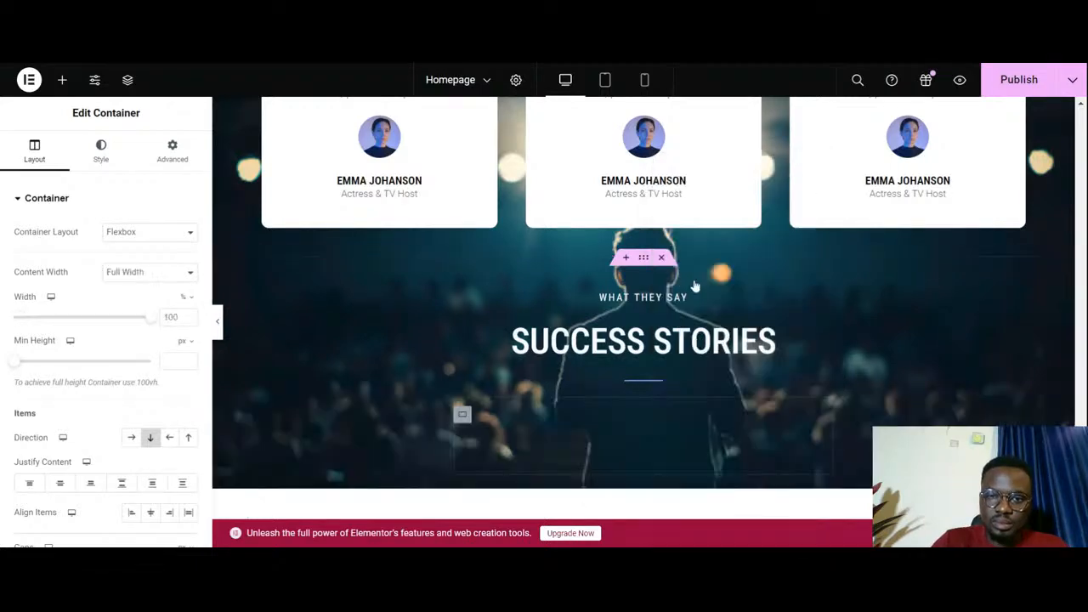
scroll(691, 333, "up", 1)
scroll(691, 333, "down", 5)
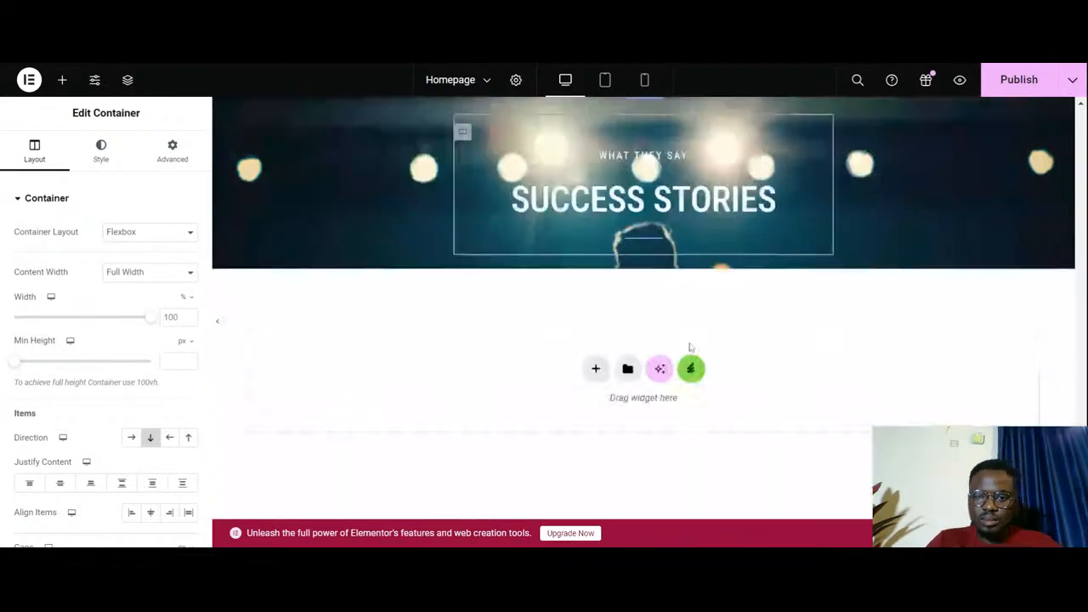
scroll(689, 348, "up", 3)
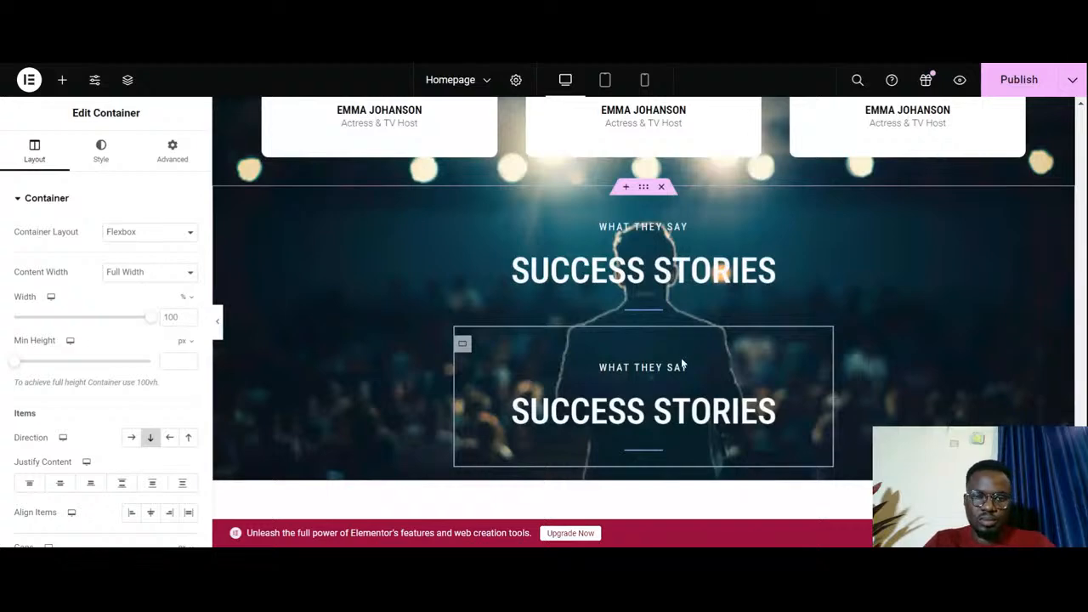
key("Delete")
- Delete the Success Stories title and the divider from the copied container below the cards, keeping the What They Say heading
scroll(716, 334, "up", 4)
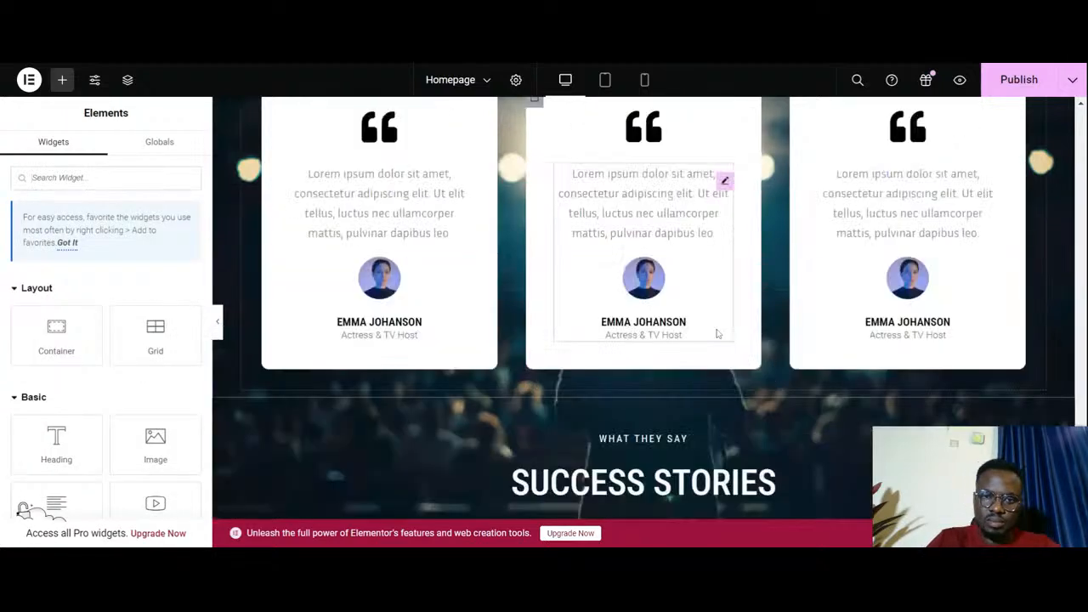
scroll(716, 334, "up", 2)
scroll(716, 334, "down", 5)
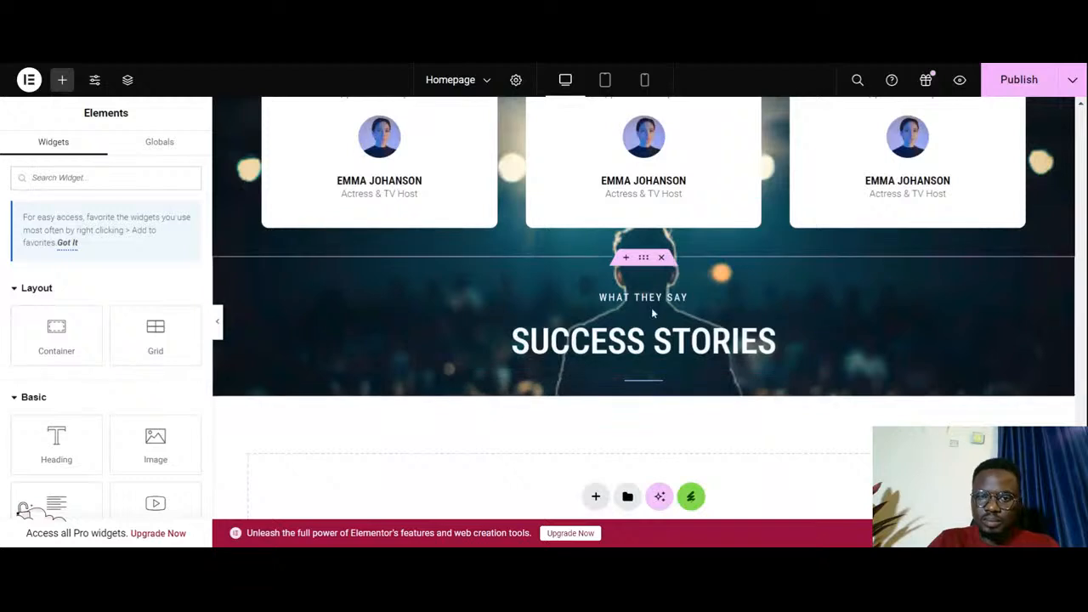
right_click(822, 342)
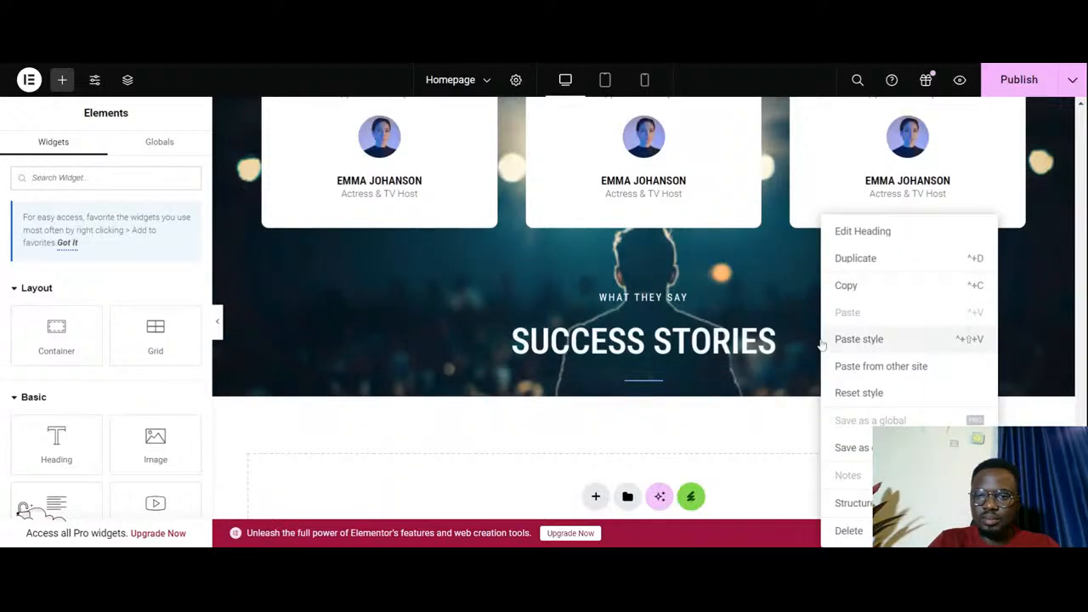
left_click(848, 531)
right_click(661, 323)
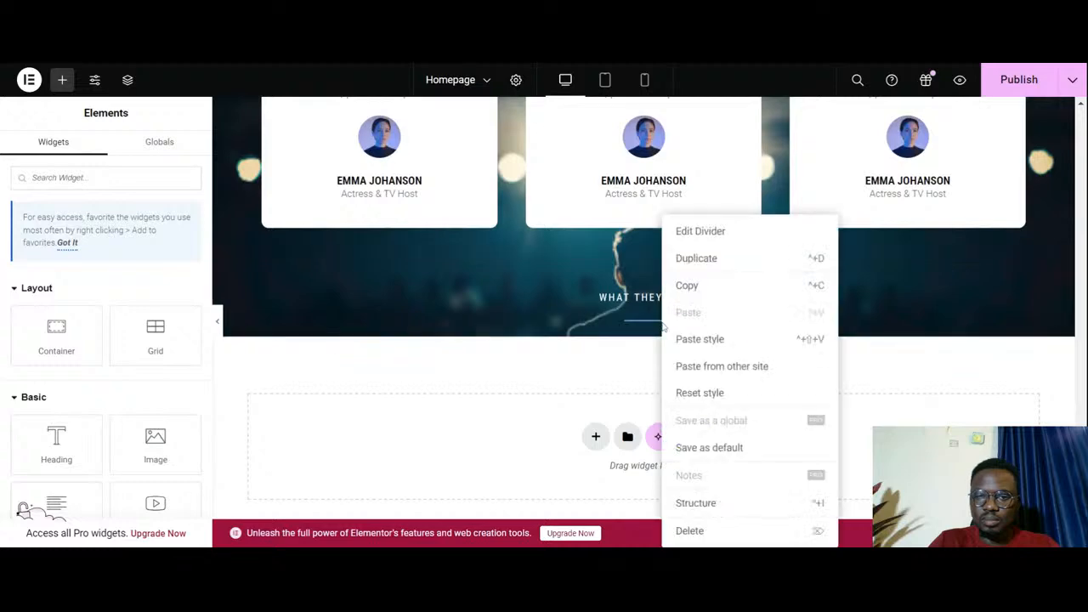
left_click(722, 532)
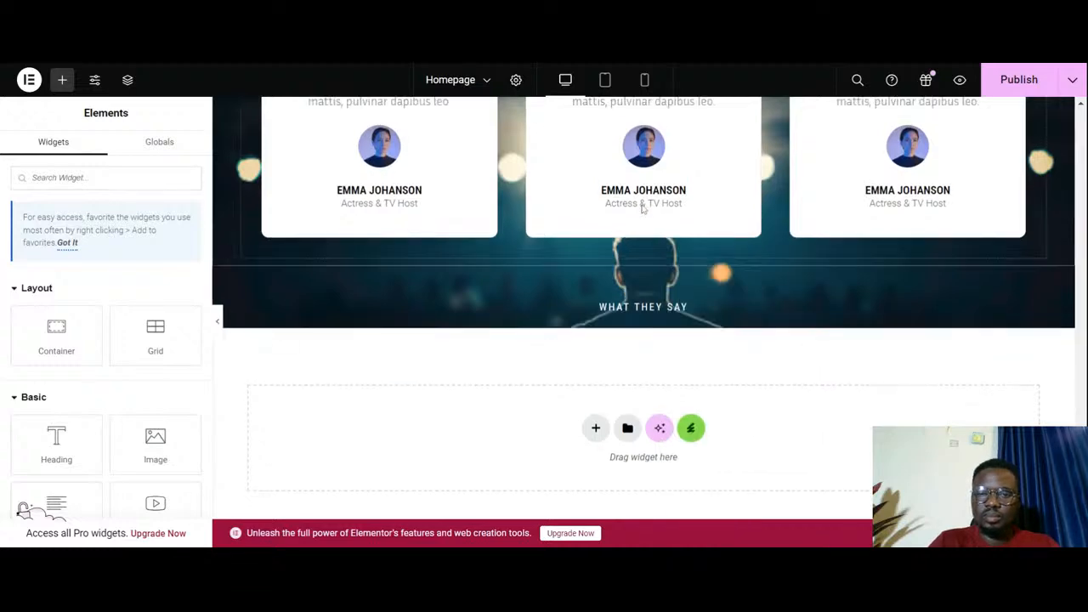
key("ctrl+z")
key("ctrl+z")
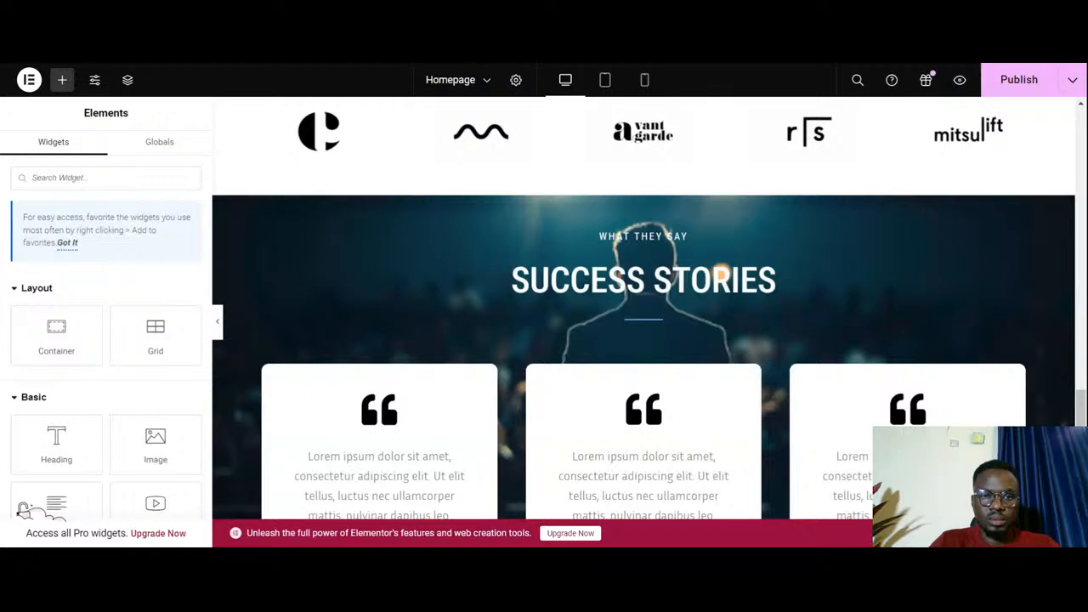
scroll(543, 323, "down", 5)
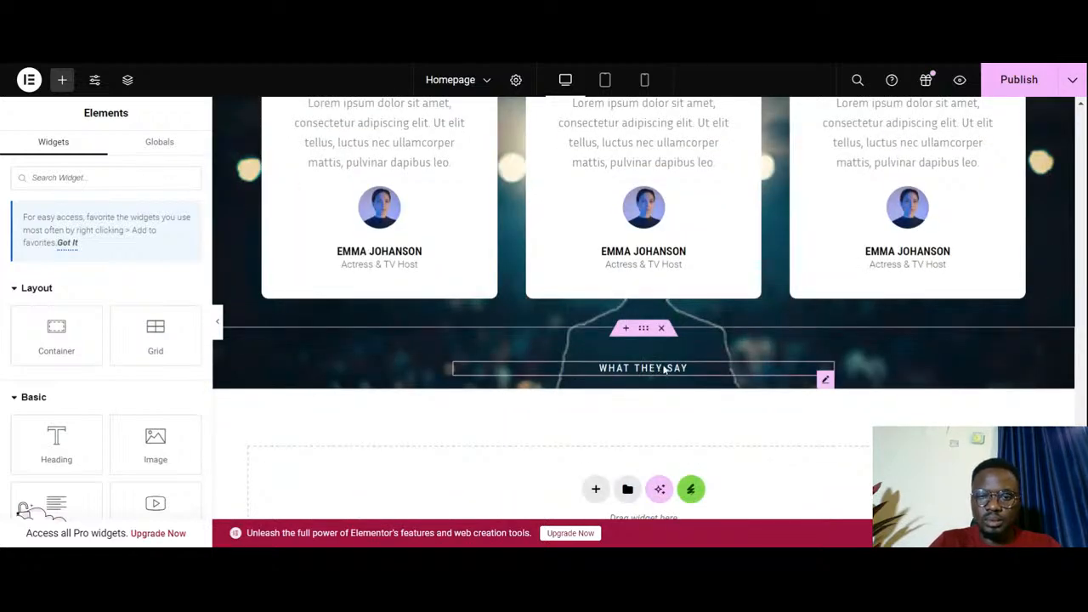
- Copy the Organization card's Find Out More button into the container below the testimonial cards and place it above the What They Say heading
scroll(665, 368, "up", 7)
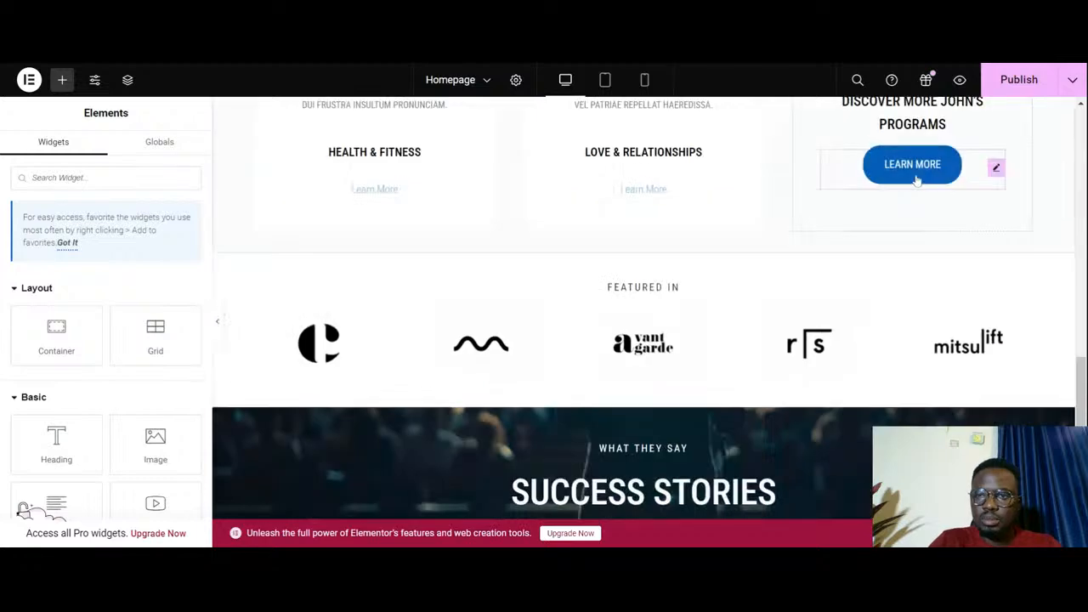
scroll(918, 178, "up", 1)
scroll(850, 170, "up", 10)
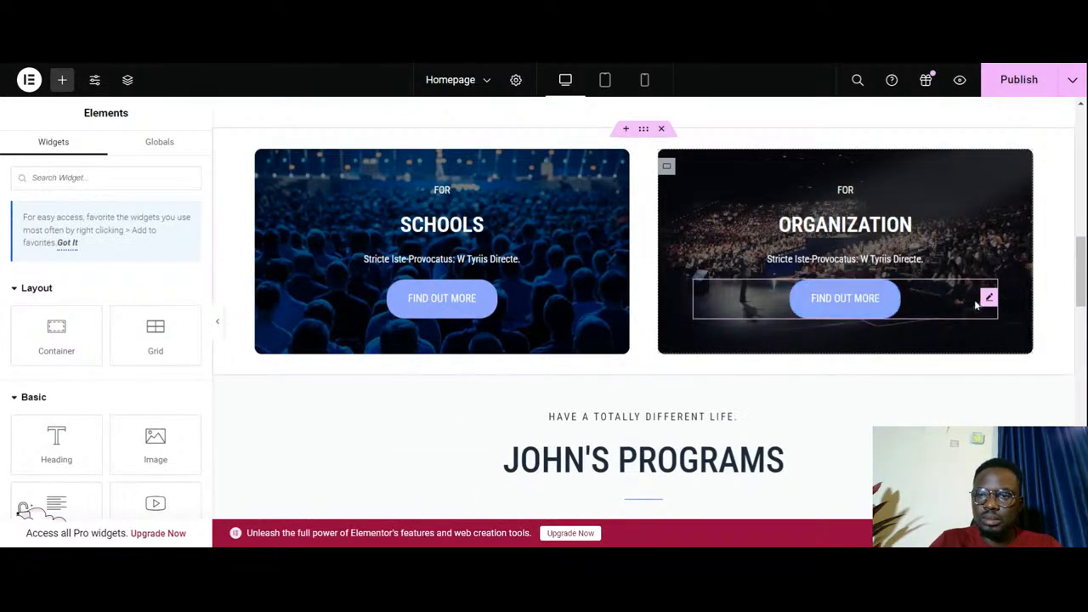
right_click(982, 306)
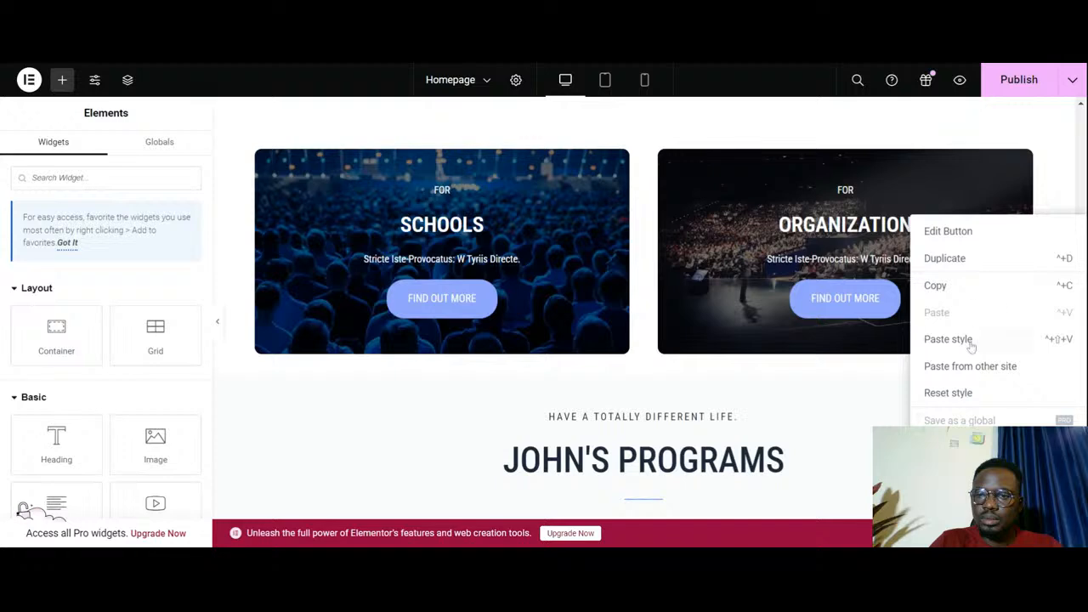
left_click(940, 289)
scroll(599, 357, "down", 15)
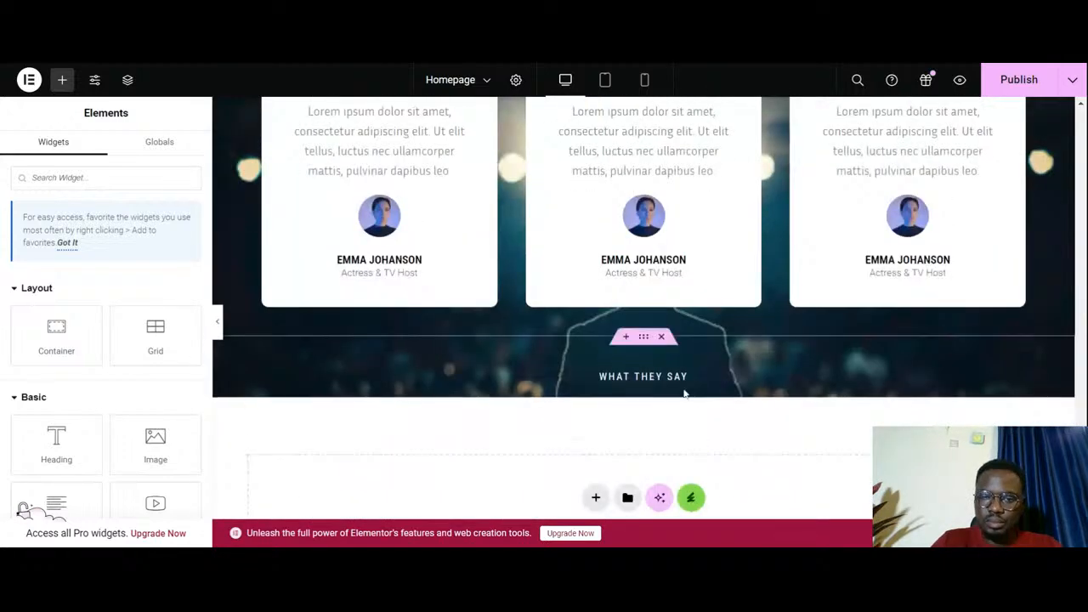
right_click(655, 357)
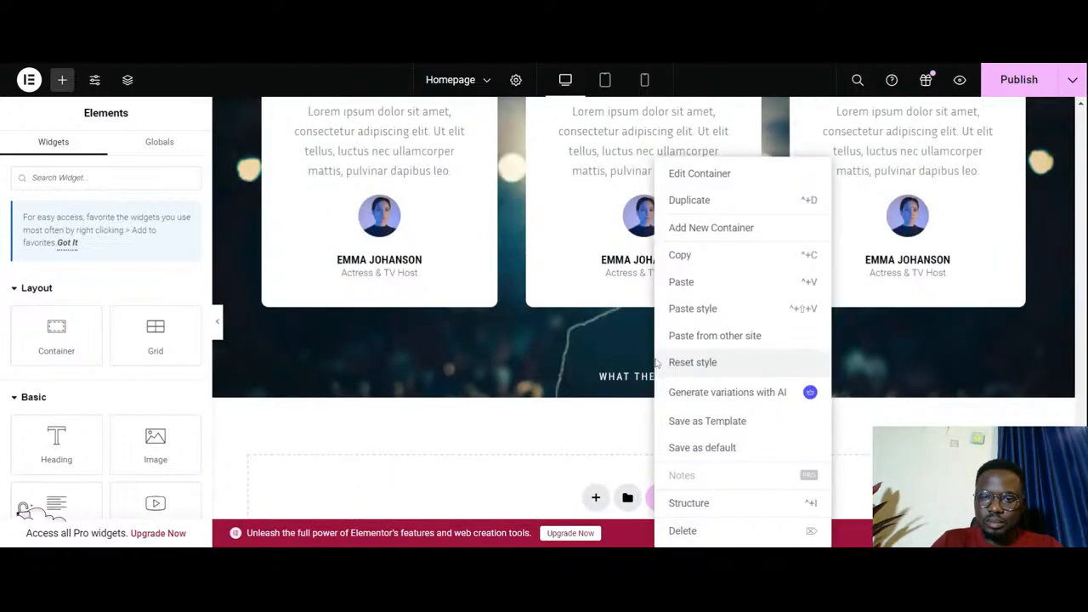
left_click(690, 283)
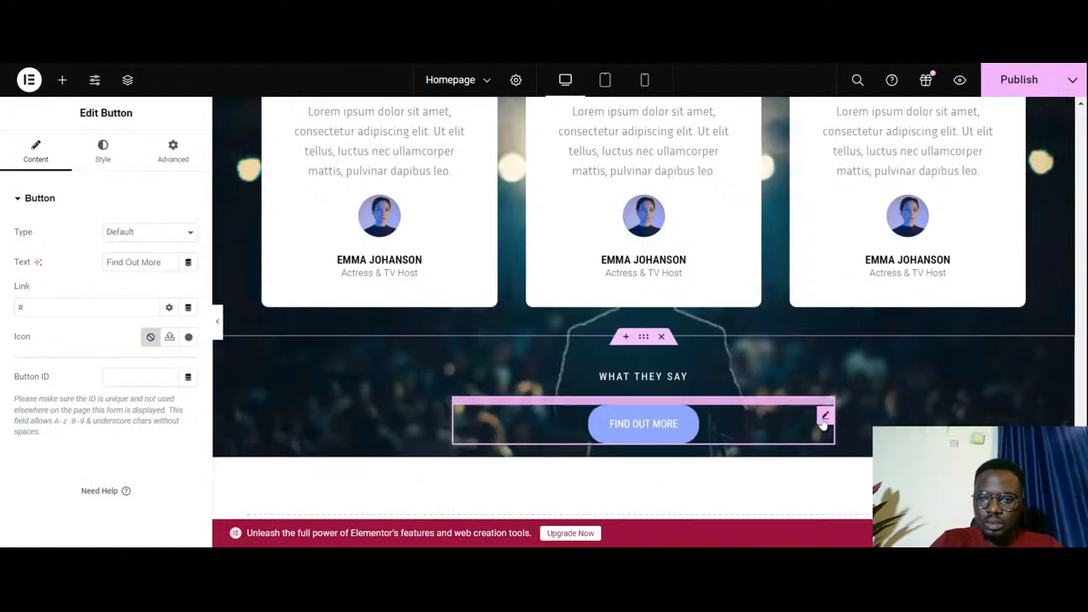
left_click_drag(825, 423, 740, 382)
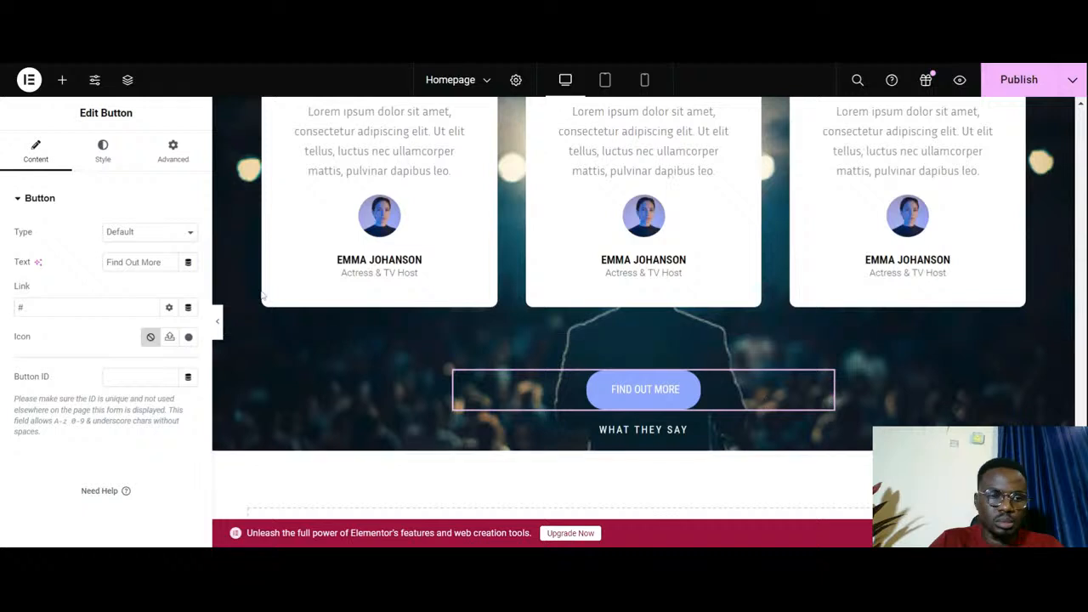
- Change the text of the button below the testimonial cards to "See More Stories"
triple_click(126, 262)
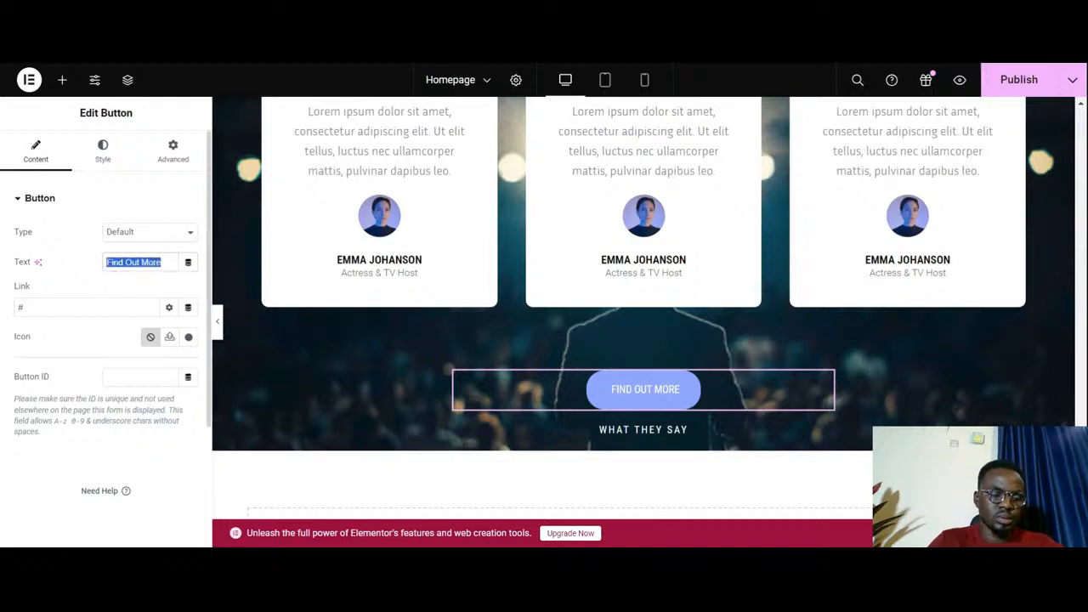
type("See")
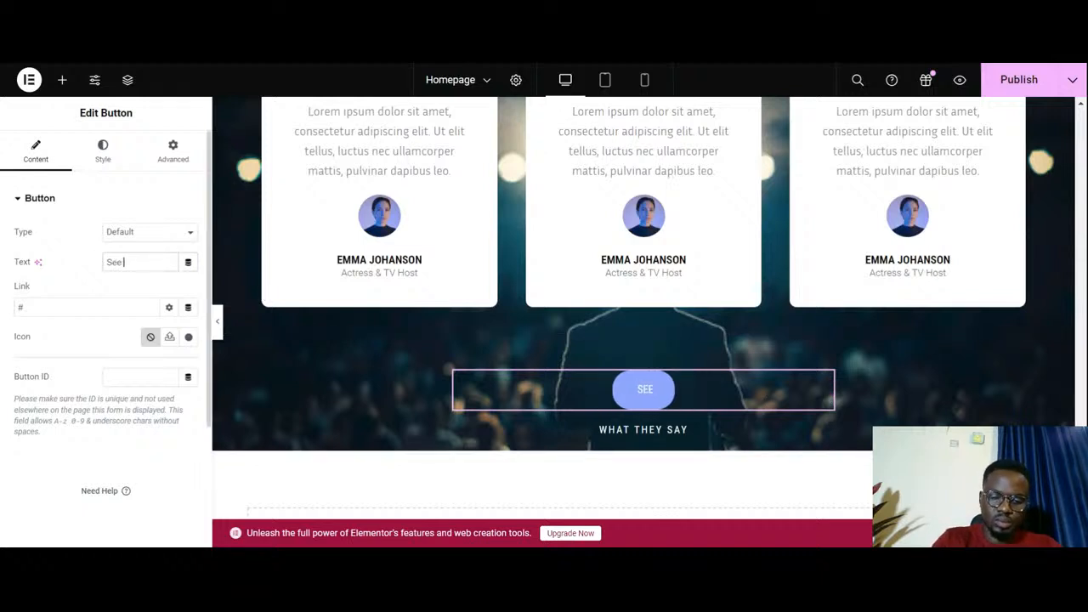
type(" More S")
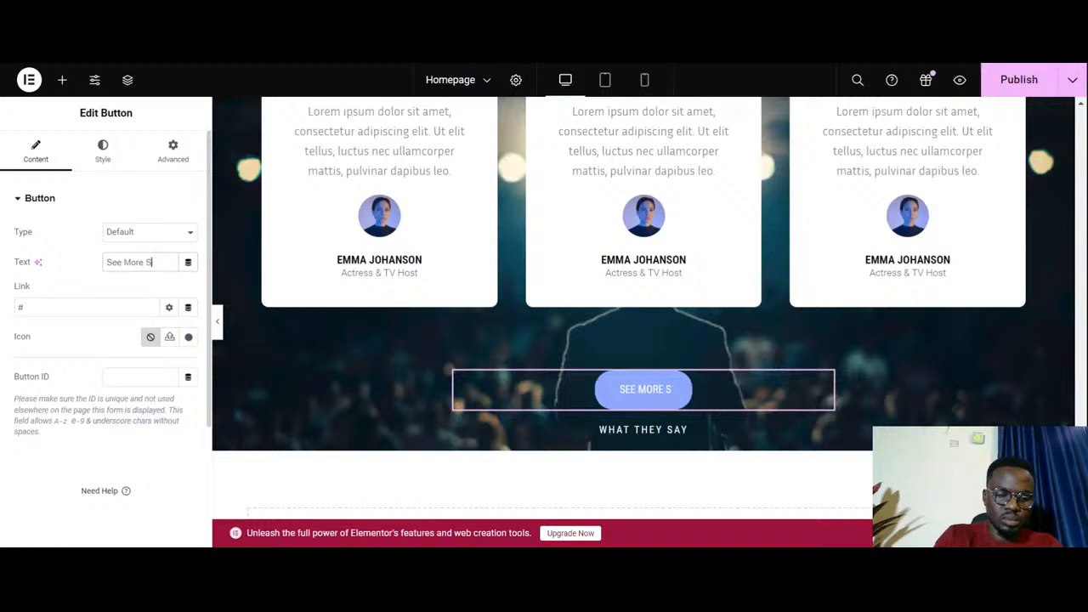
type("torie")
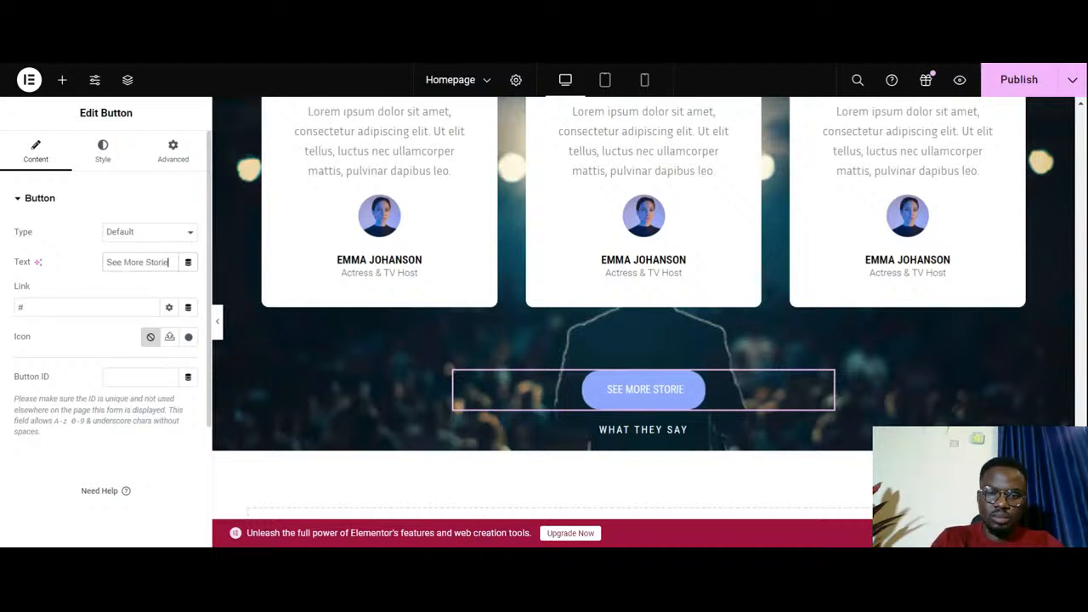
type("s")
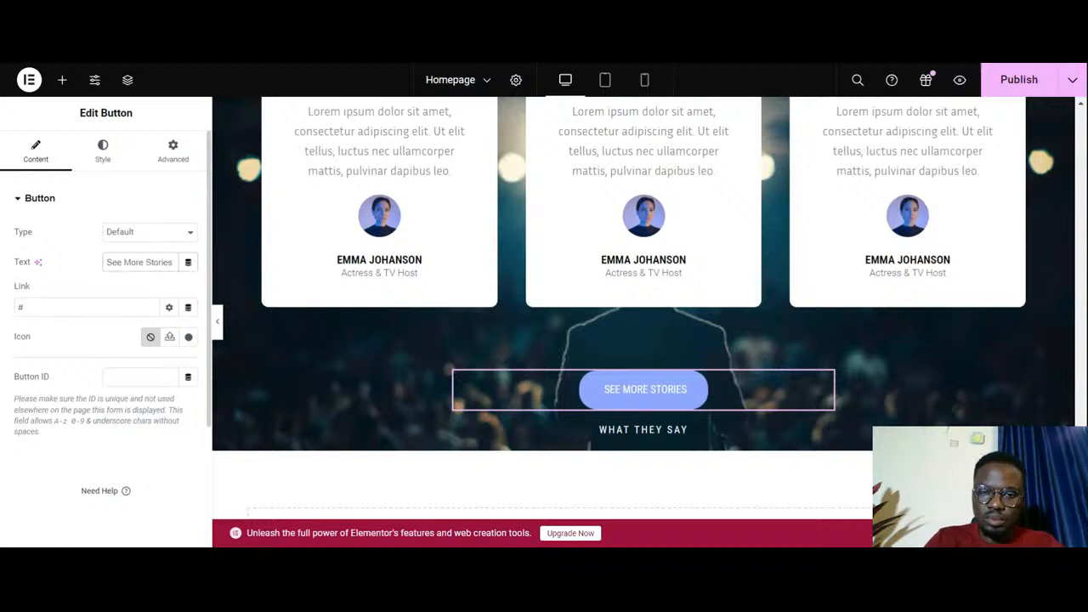
- Change the What They Say heading below the See More Stories button to "Top Award Speaker"
left_click(698, 430)
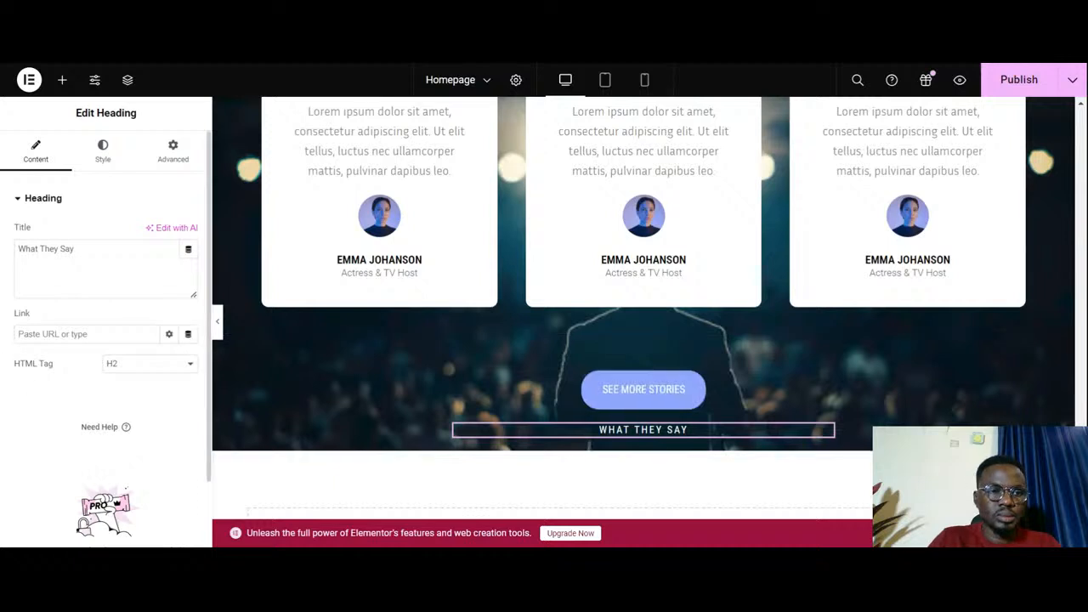
triple_click(67, 249)
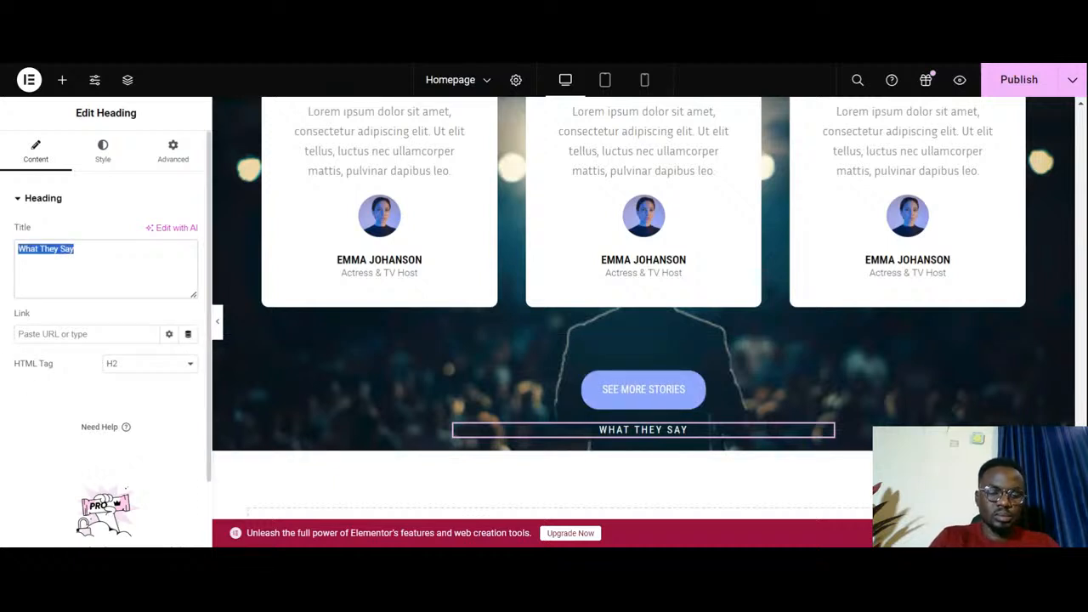
type("Top A")
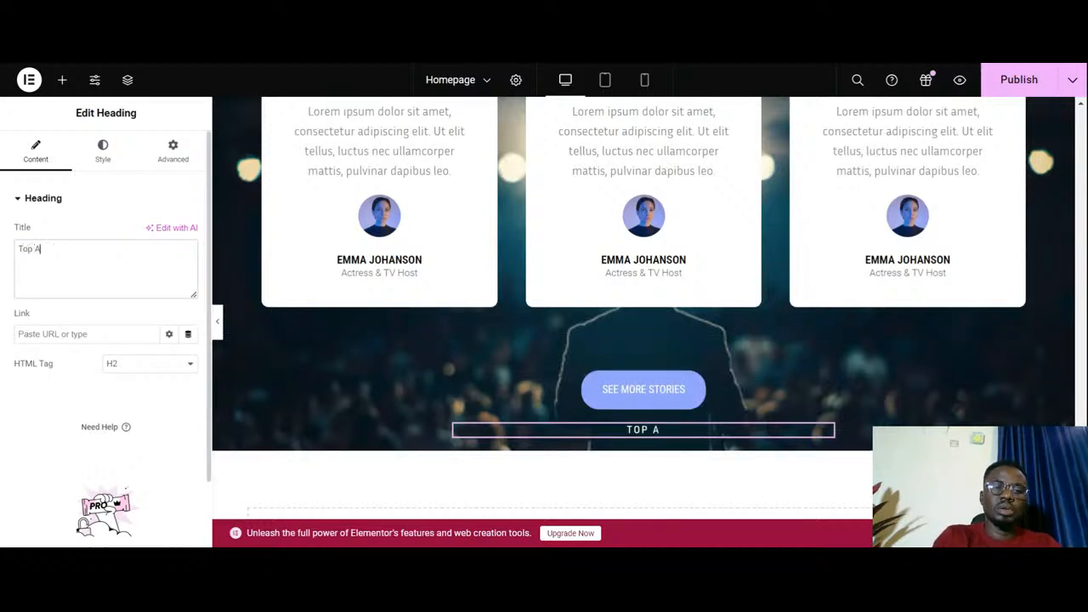
type("w")
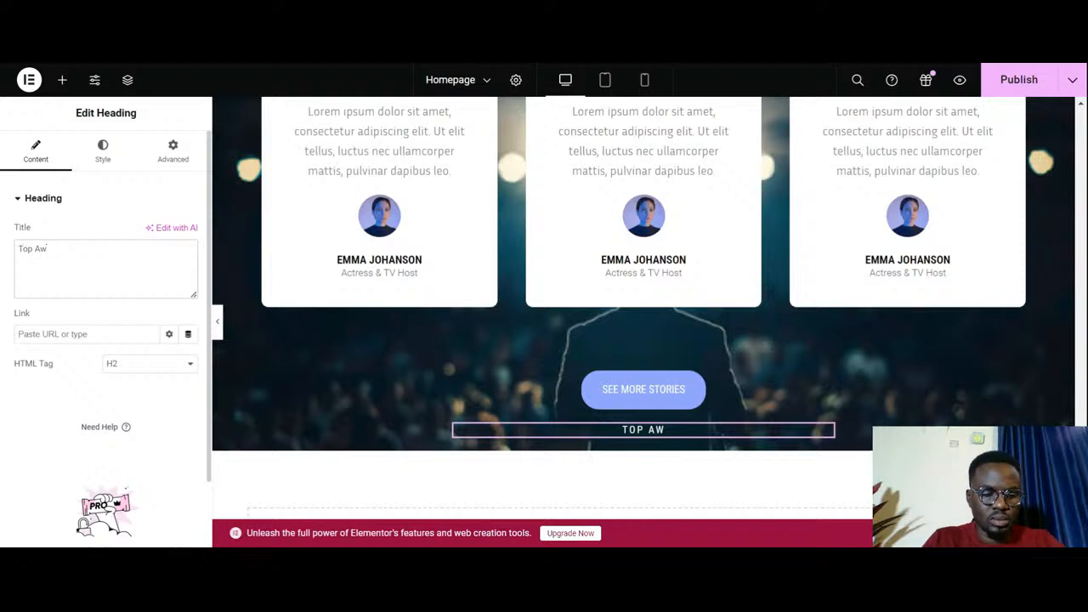
type("ard")
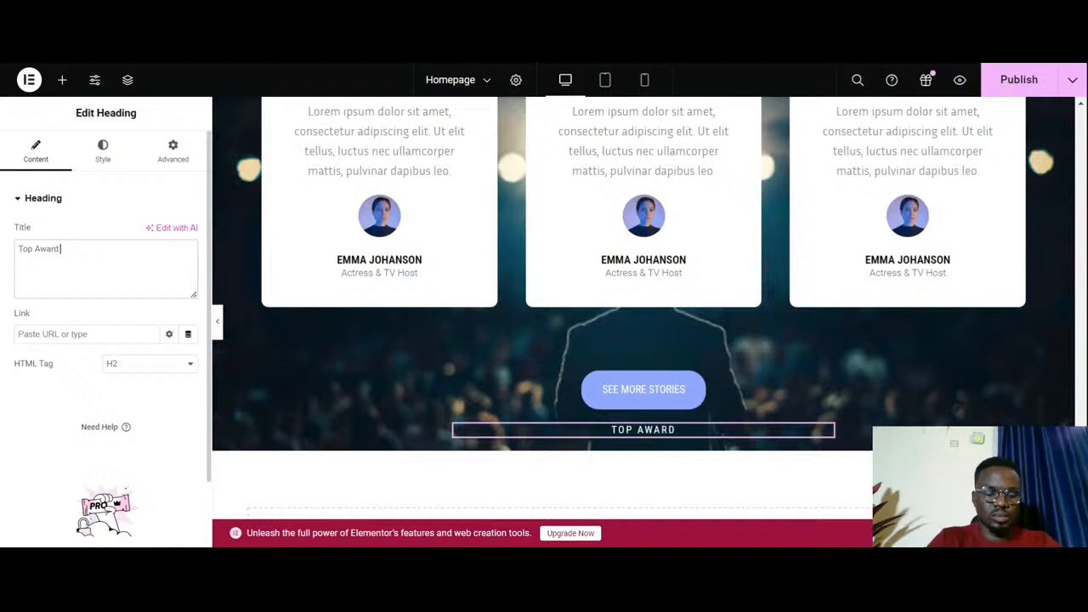
type(" Speaker")
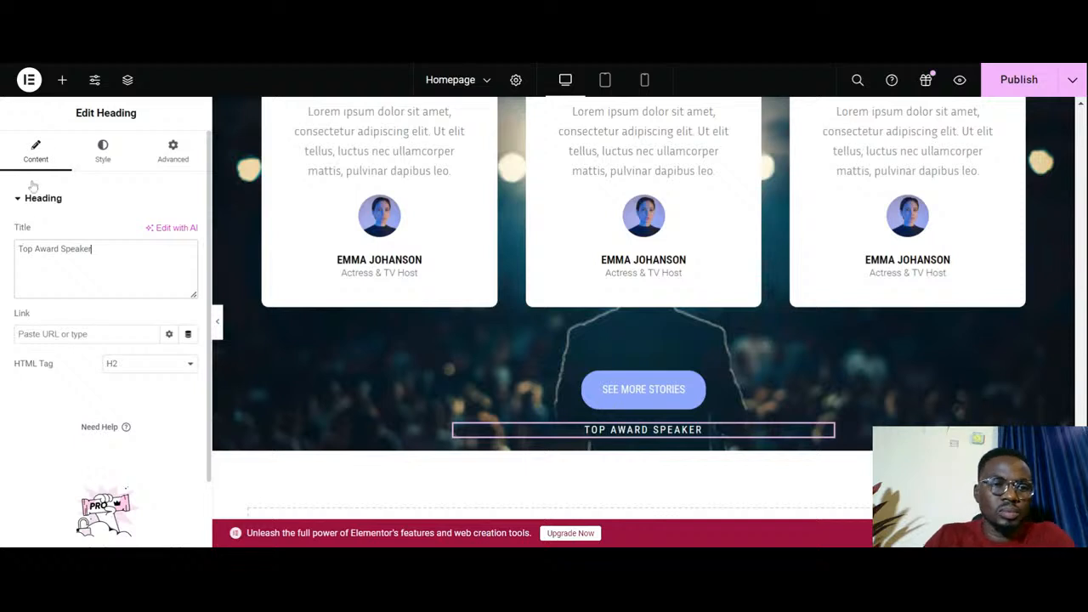
- Reduce the Top Award Speaker caption's font size to 10 px
left_click(103, 151)
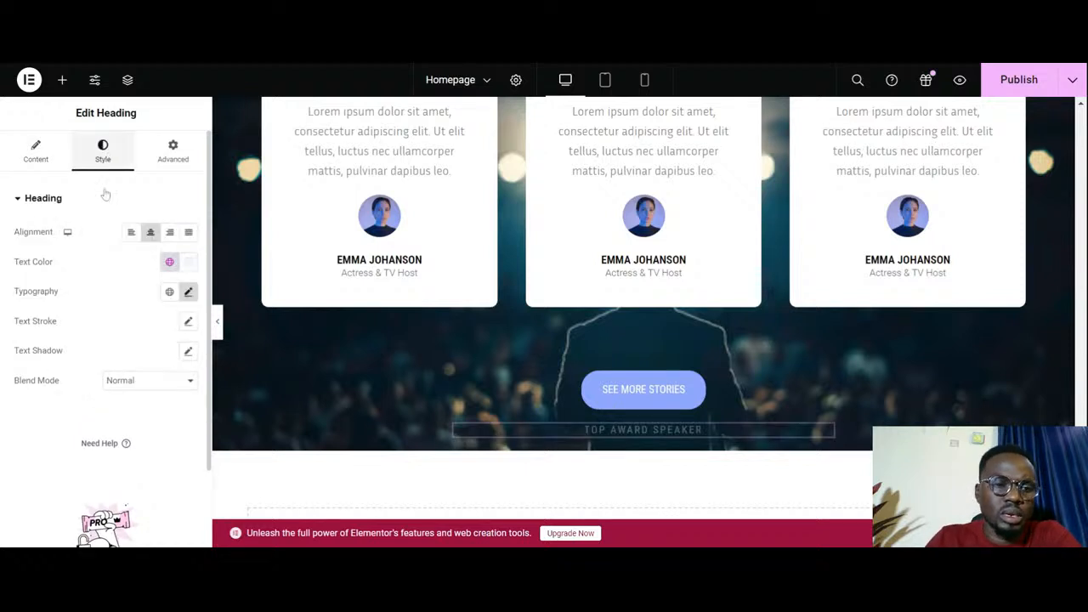
left_click(189, 292)
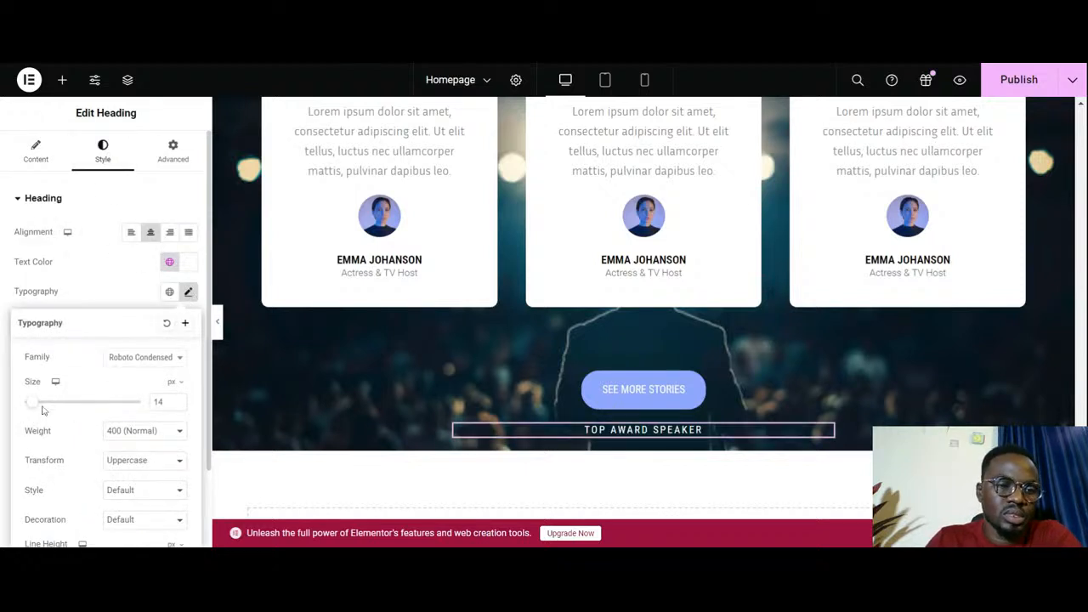
left_click(179, 407)
left_click(179, 406)
left_click(178, 407)
left_click(179, 406)
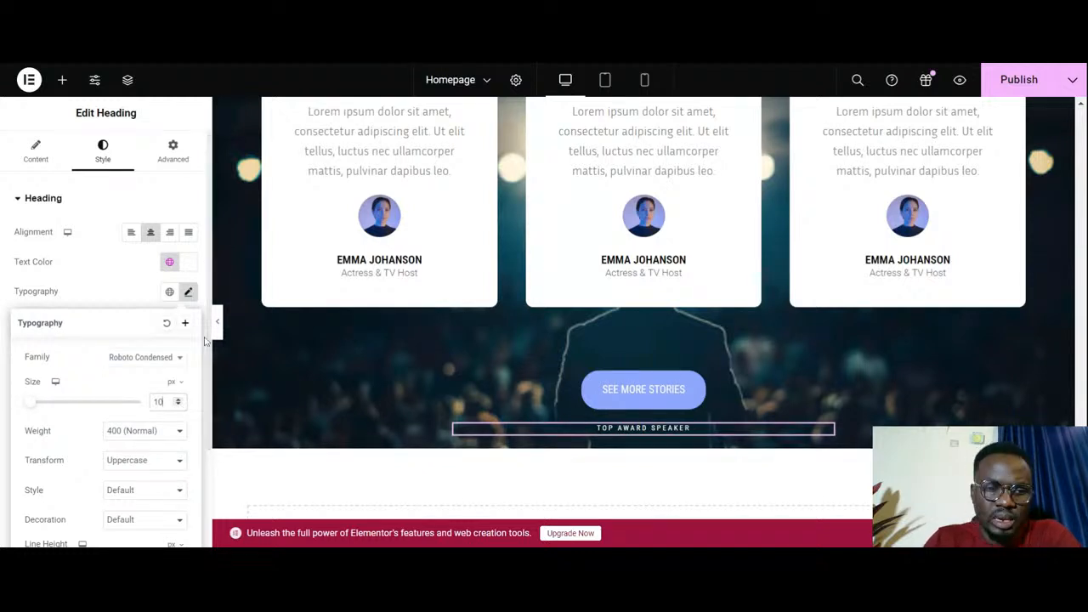
left_click(105, 278)
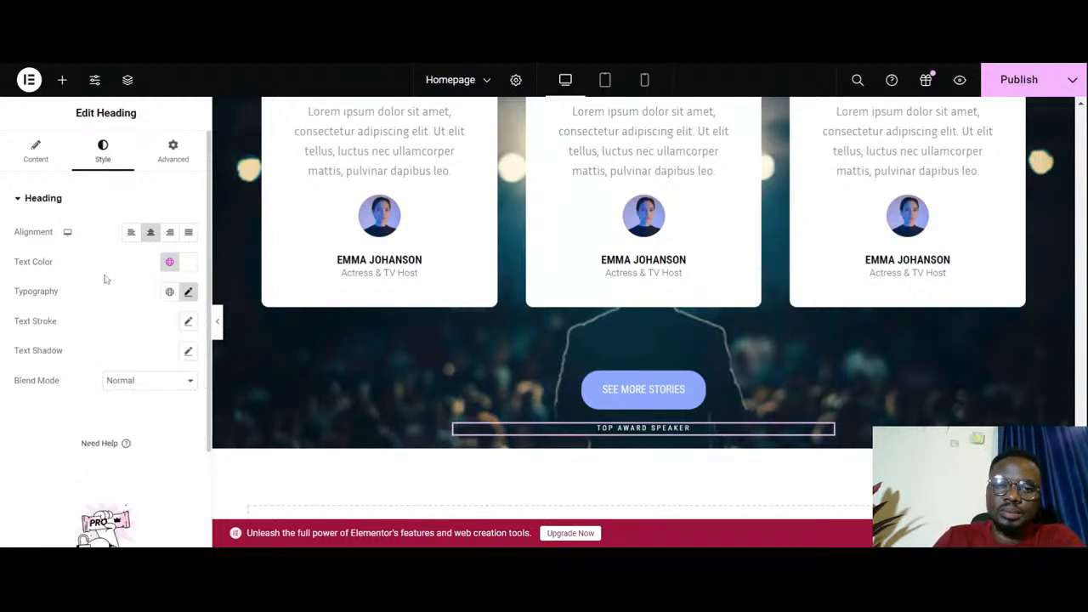
- Hide the editing panel and review the Success Stories section at full width, from its headings to the button, then restore the panel
left_click(217, 321)
scroll(447, 317, "up", 5)
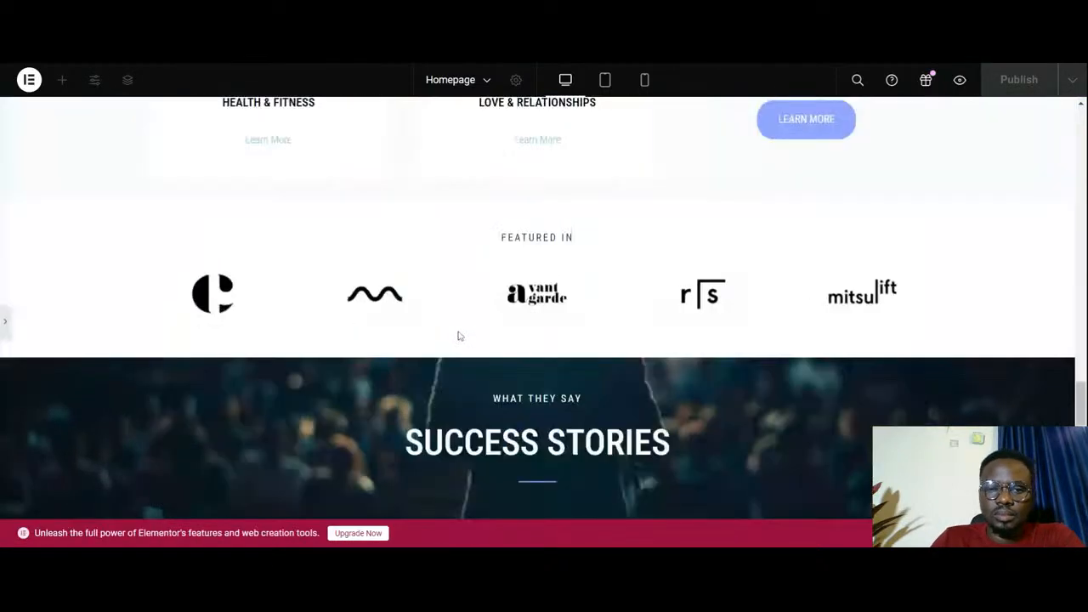
scroll(459, 338, "down", 4)
scroll(458, 336, "up", 1)
scroll(458, 335, "down", 2)
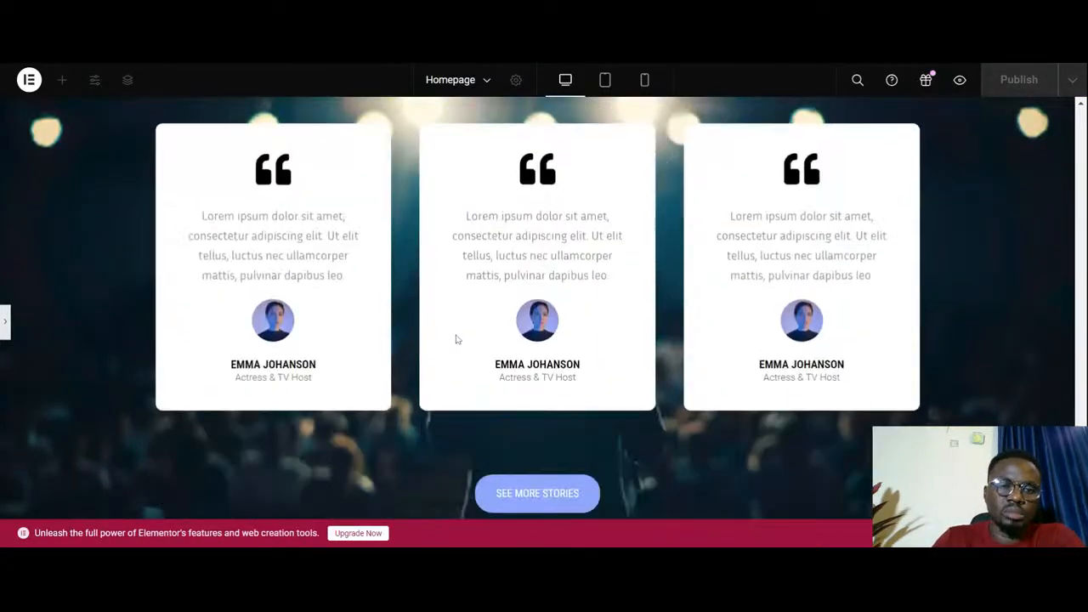
left_click(6, 323)
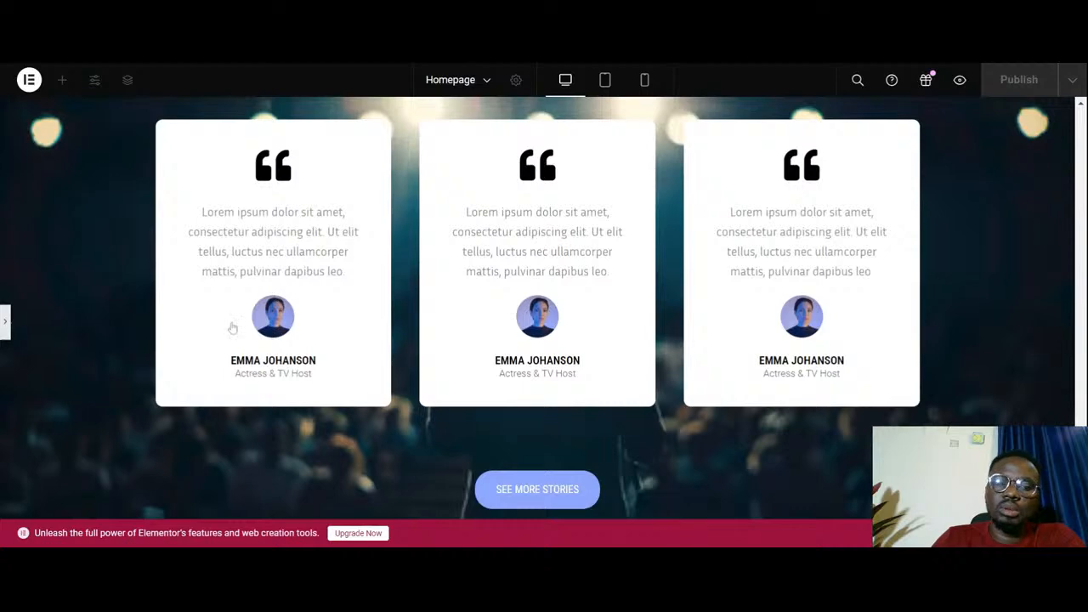
- Give the Success Stories headings container a classic background overlay in the global black color New Item #2 (#000000)
scroll(568, 338, "down", 1)
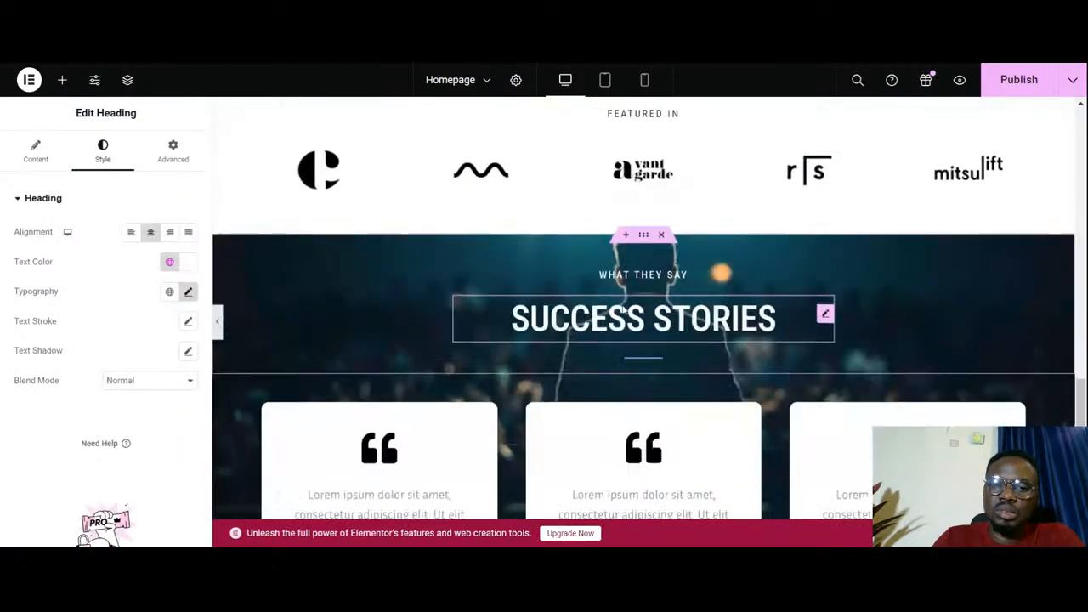
left_click(644, 239)
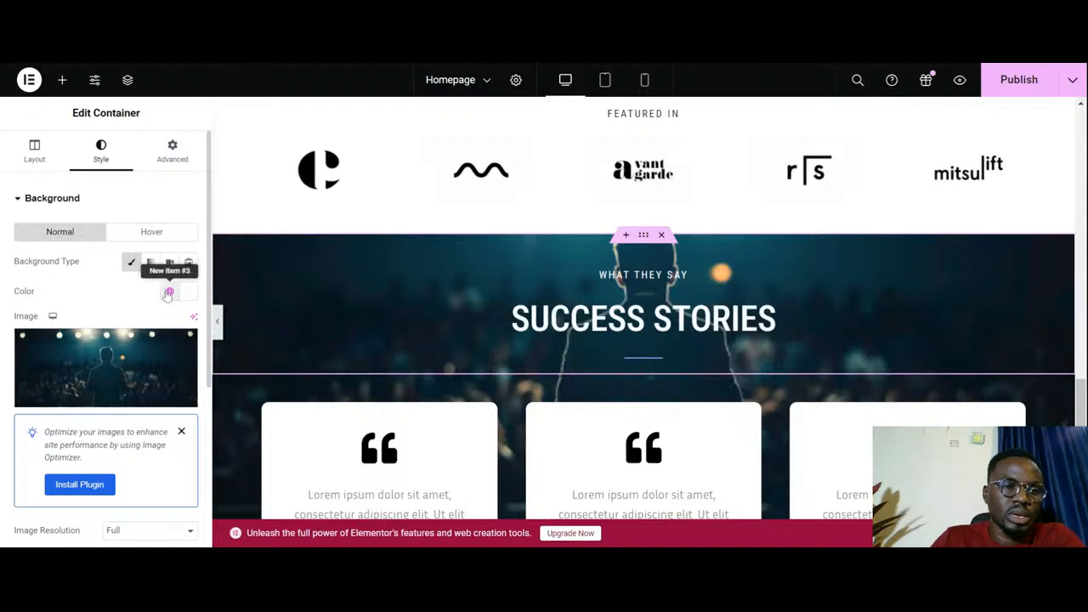
scroll(119, 382, "down", 4)
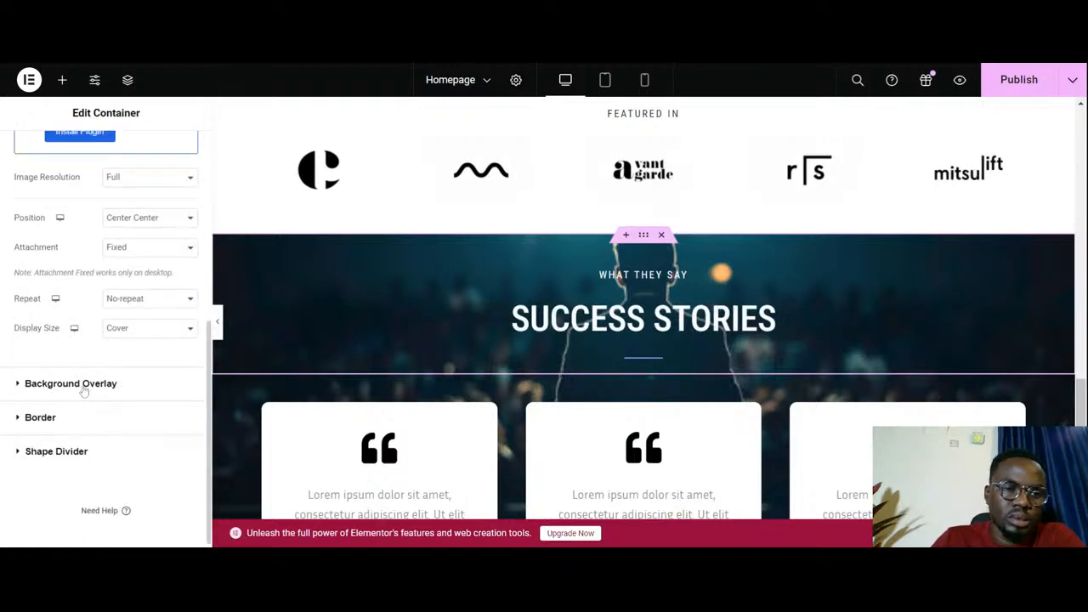
left_click(84, 383)
left_click(170, 295)
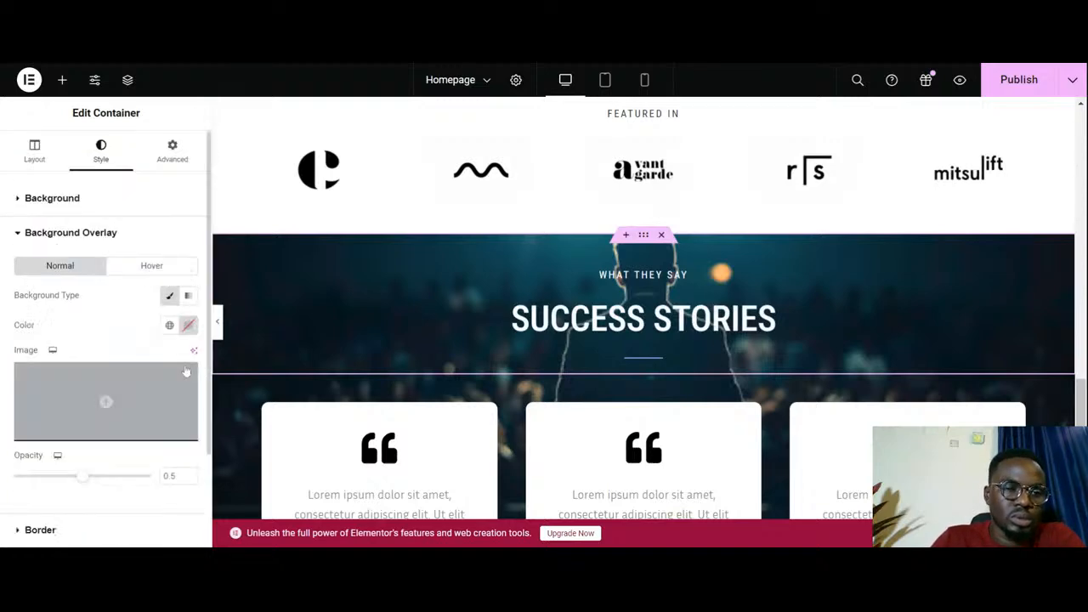
left_click(169, 325)
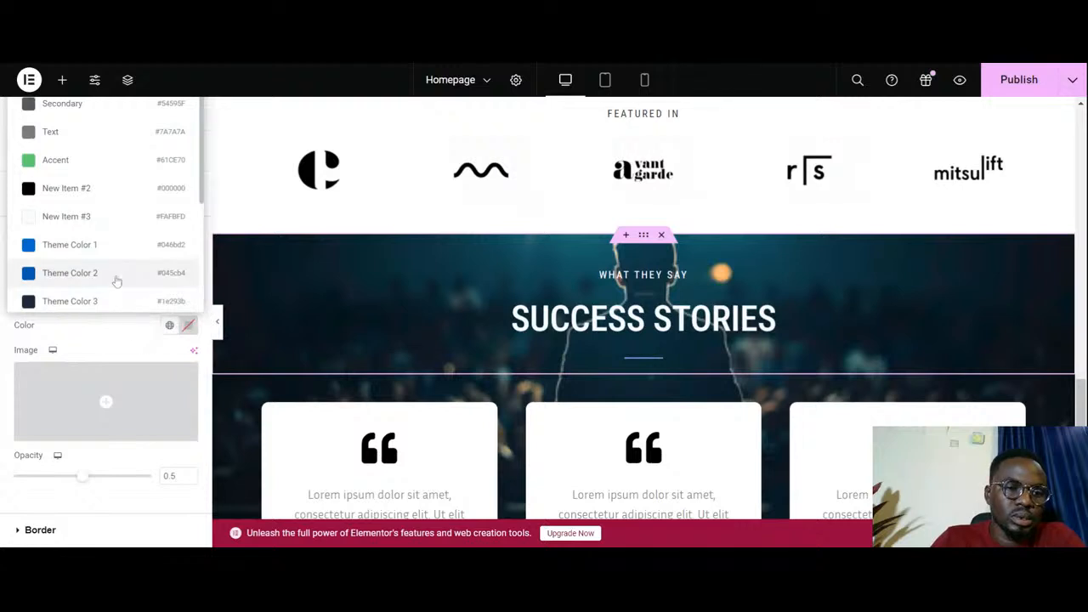
scroll(114, 280, "down", 1)
scroll(114, 272, "up", 1)
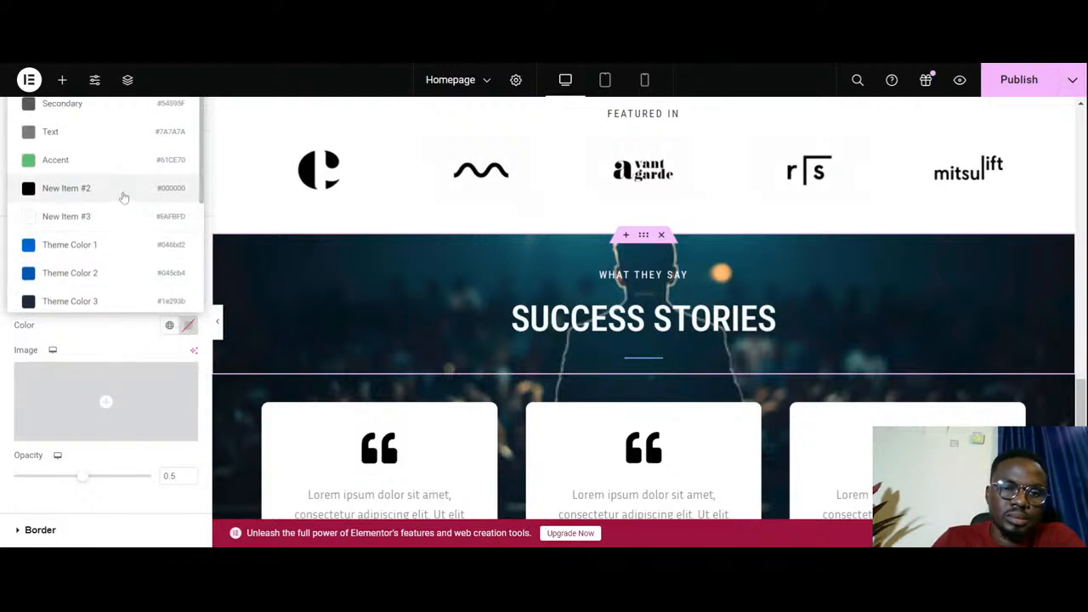
left_click(123, 192)
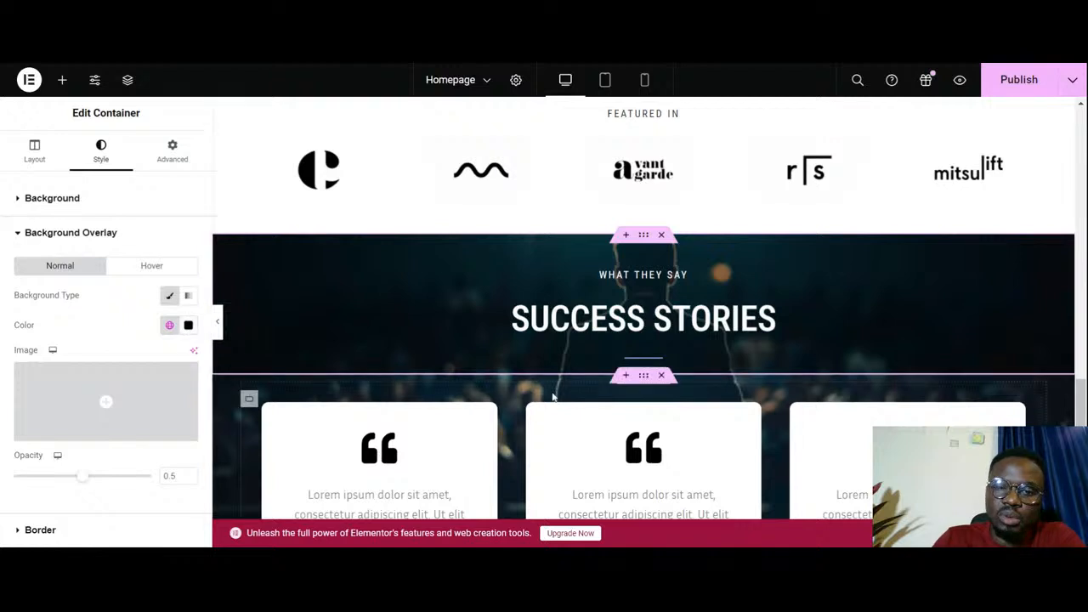
- Apply a classic background overlay in New Item #2 (#000000) to the container holding the testimonial cards
left_click(644, 378)
scroll(105, 340, "down", 3)
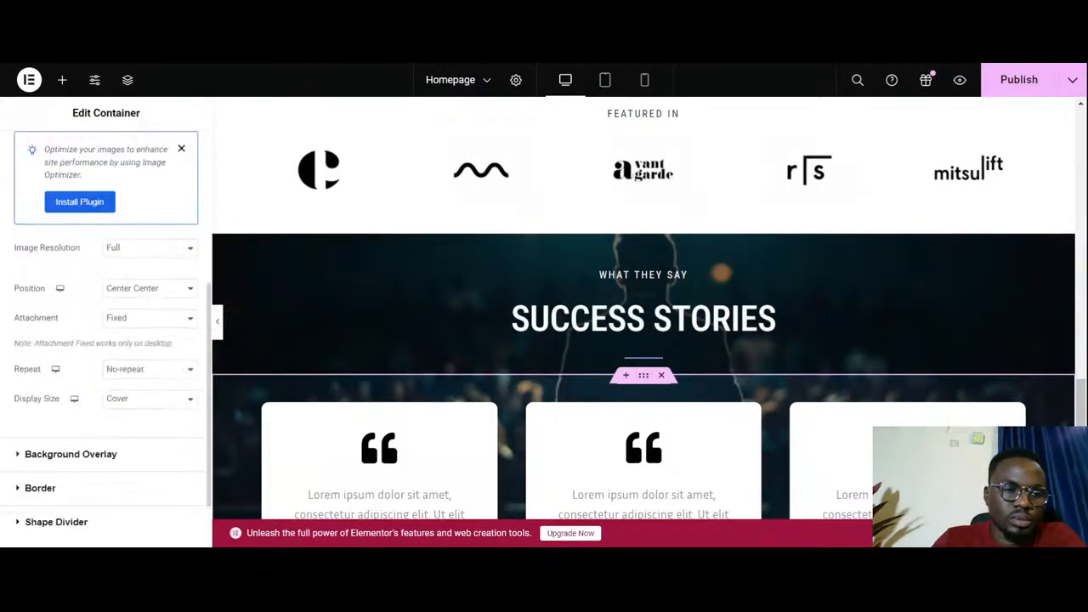
left_click(100, 442)
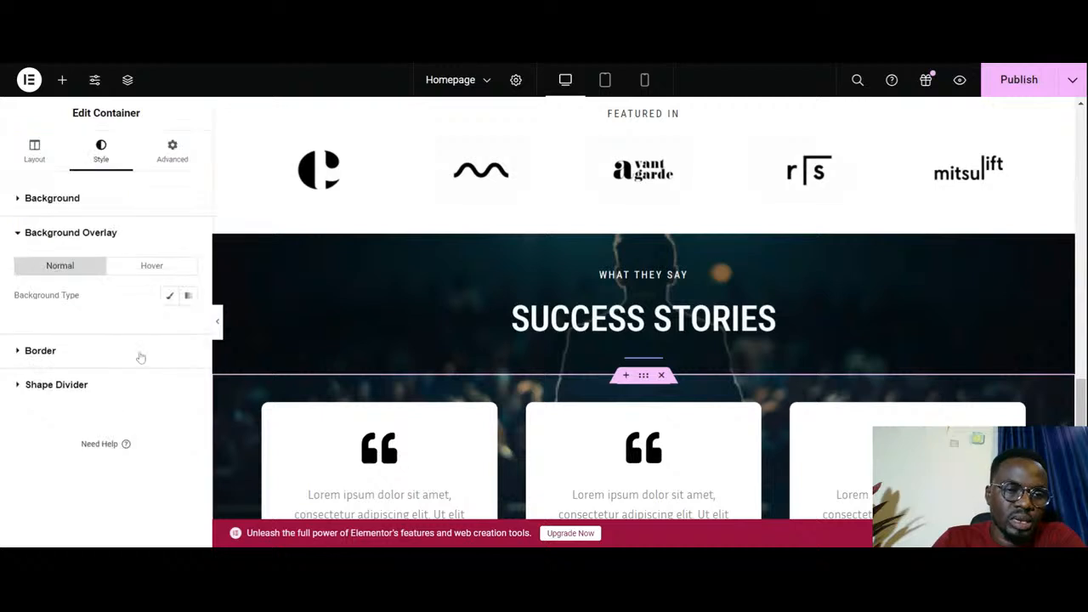
left_click(170, 296)
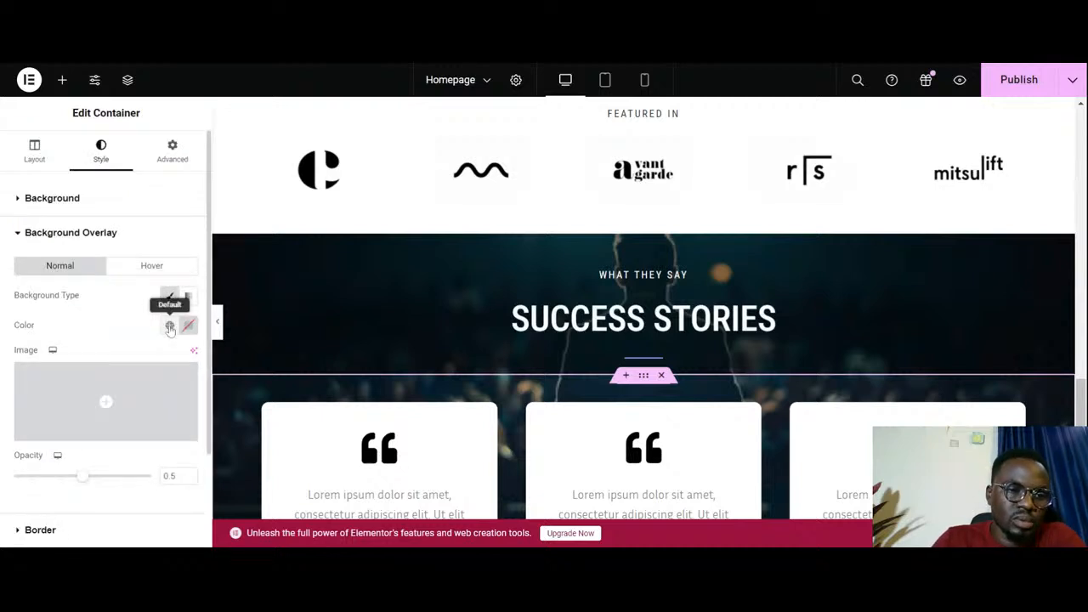
left_click(170, 327)
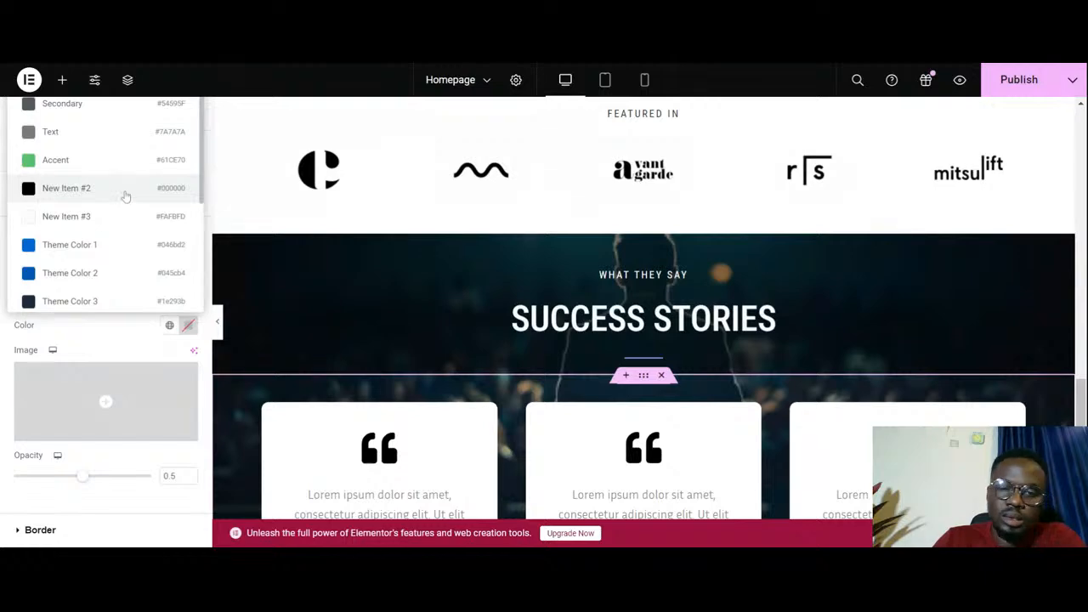
left_click(125, 188)
- Give the container holding the See More Stories button and caption a classic background overlay in New Item #2 (#000000)
scroll(609, 352, "down", 5)
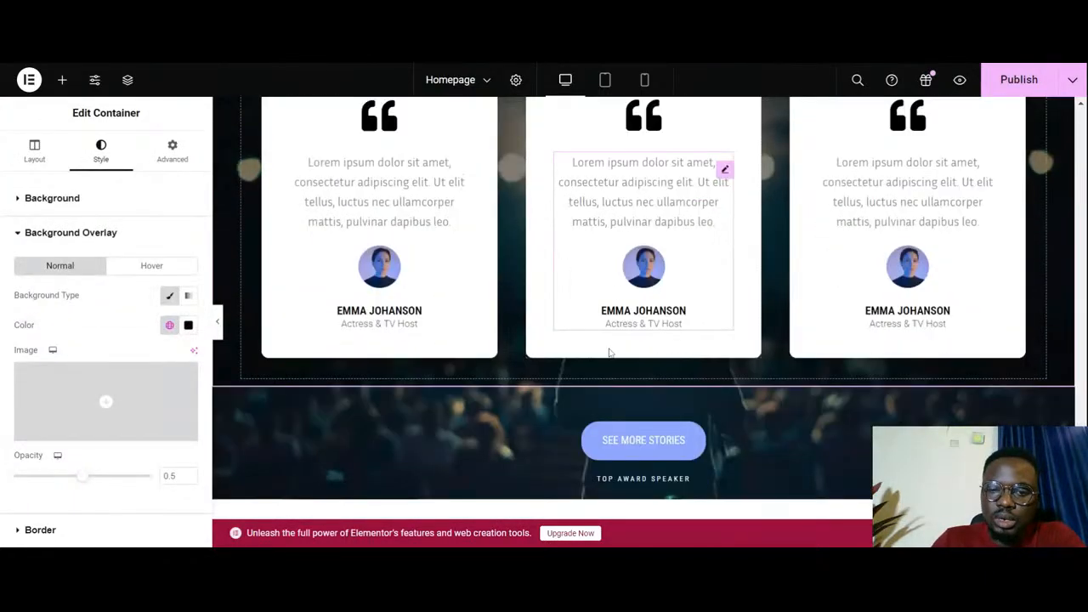
scroll(609, 352, "down", 1)
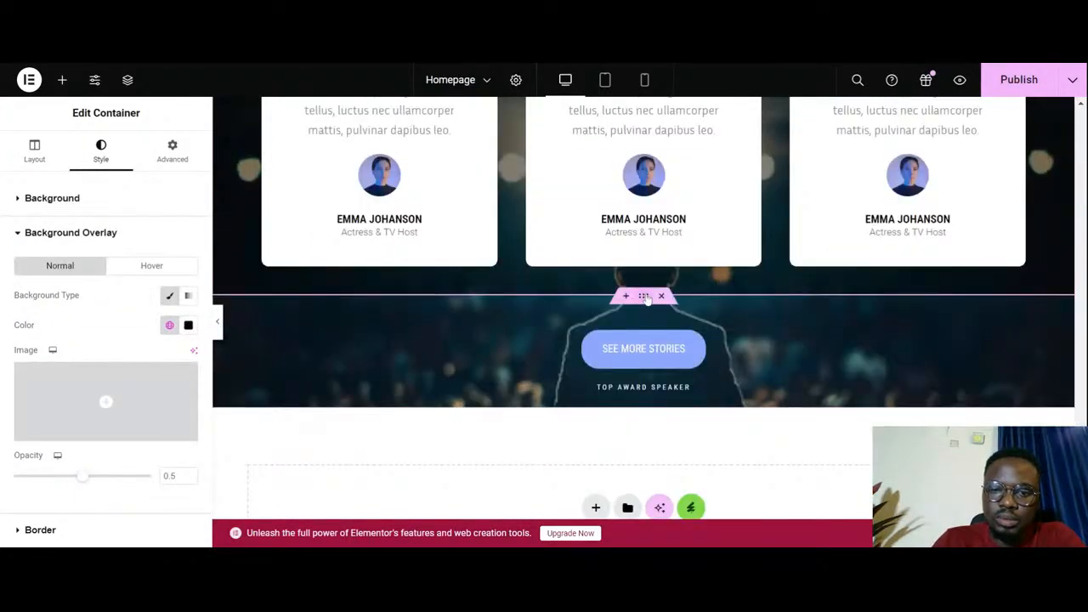
left_click(646, 297)
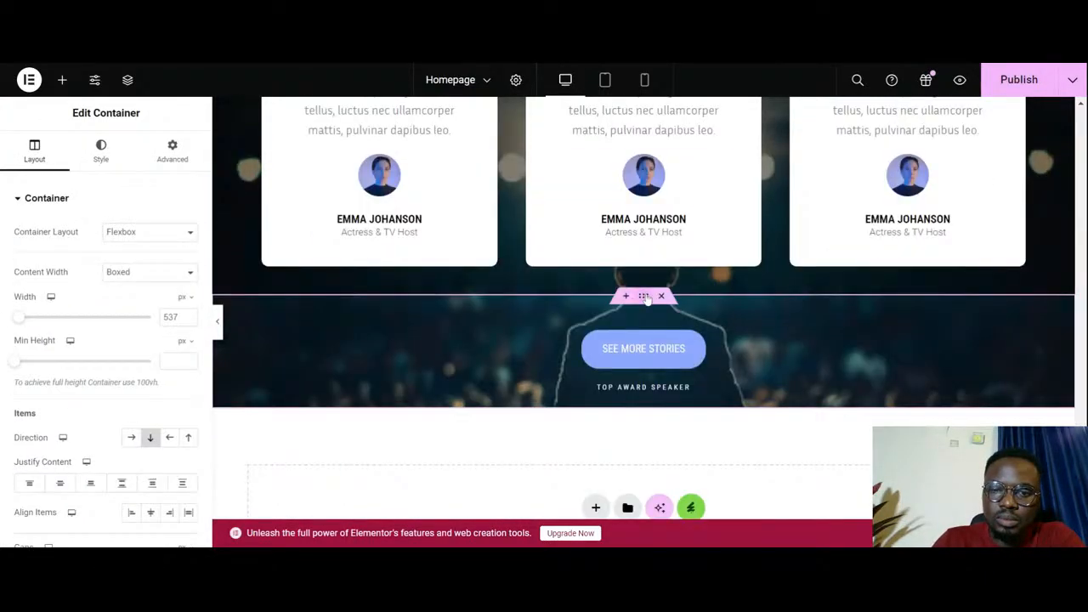
left_click(101, 170)
scroll(111, 357, "down", 5)
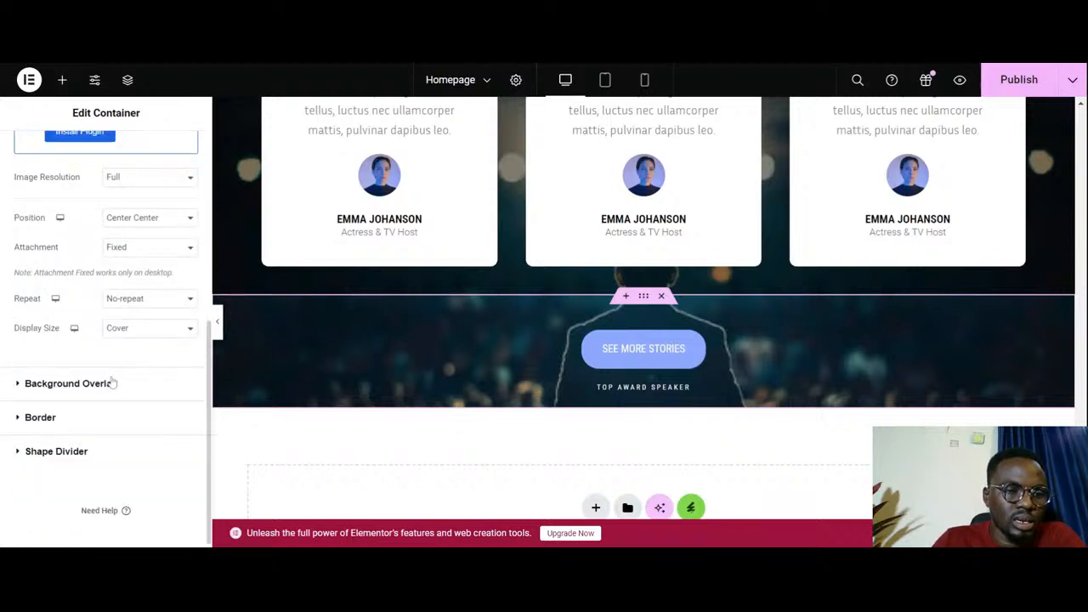
left_click(109, 380)
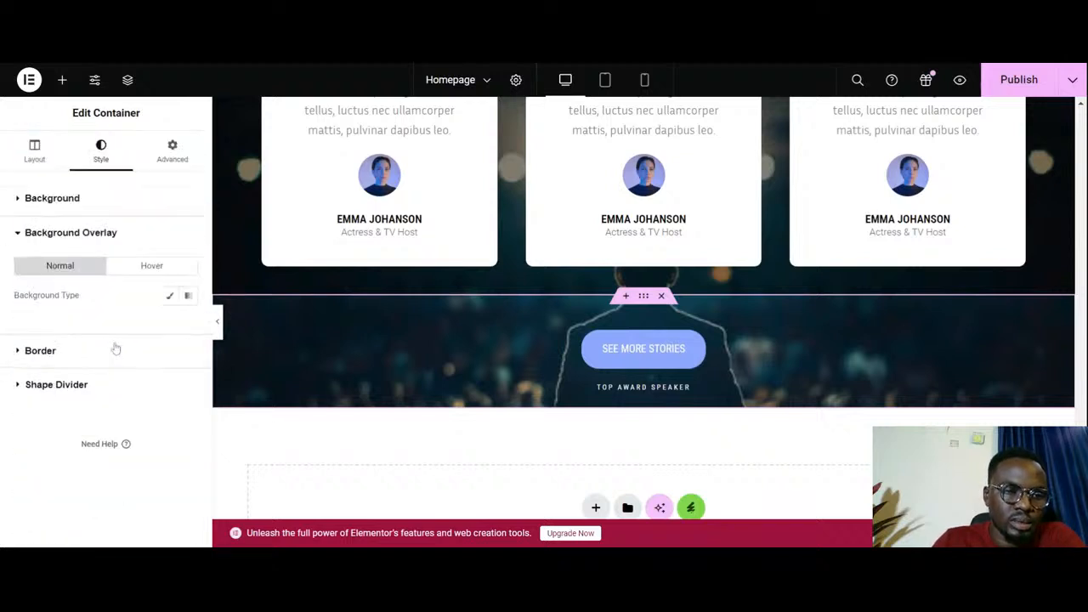
left_click(169, 295)
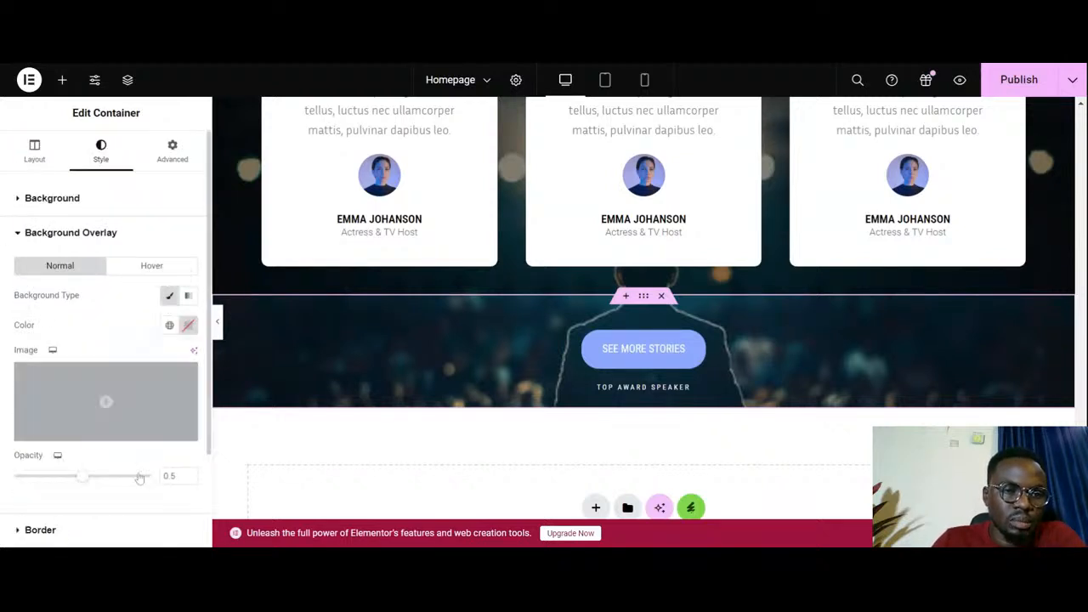
left_click(170, 325)
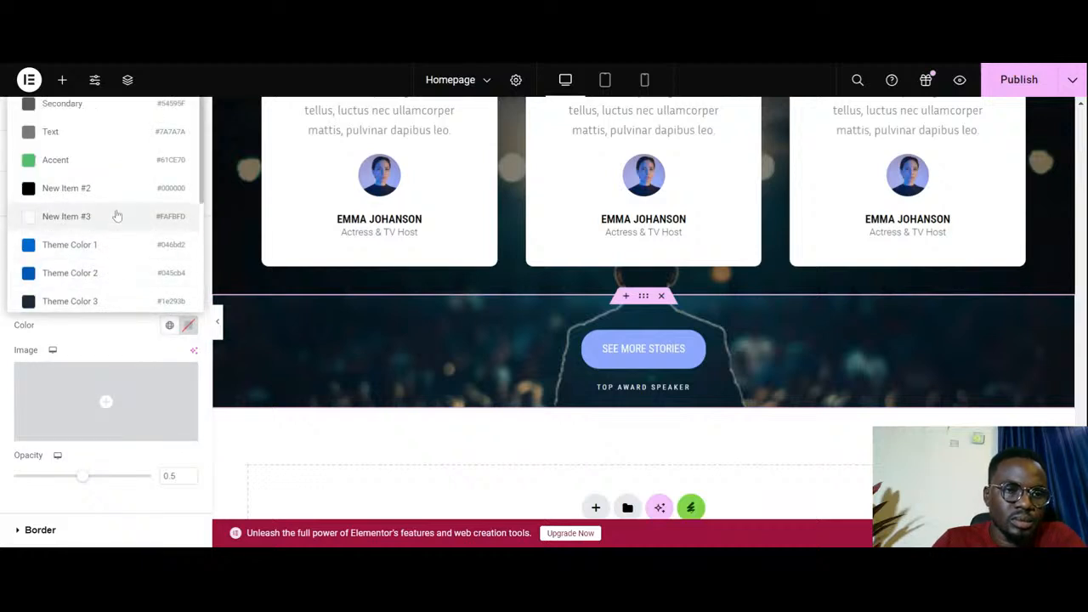
left_click(118, 188)
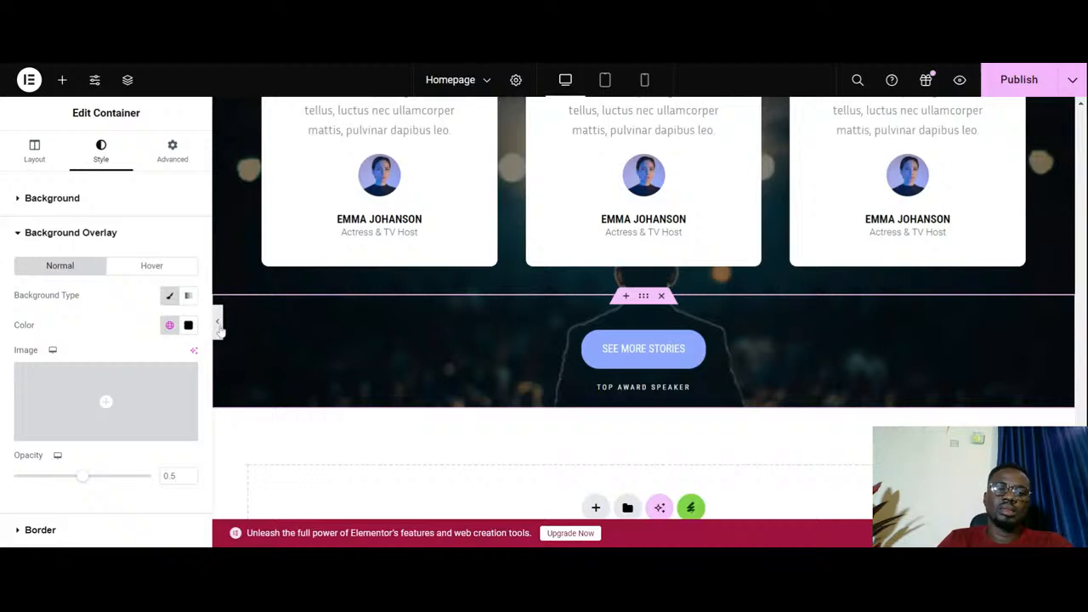
- Hide the editing panel and examine the overlay across the whole Success Stories section, from its headings to the button and caption
left_click(217, 321)
scroll(515, 441, "up", 3)
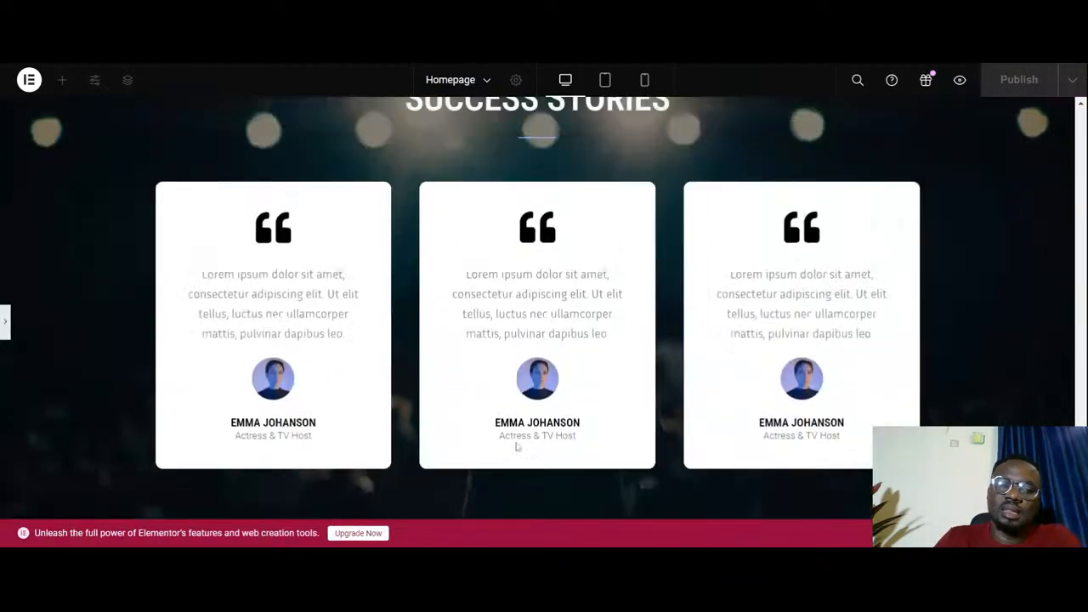
scroll(515, 441, "down", 4)
scroll(516, 444, "up", 4)
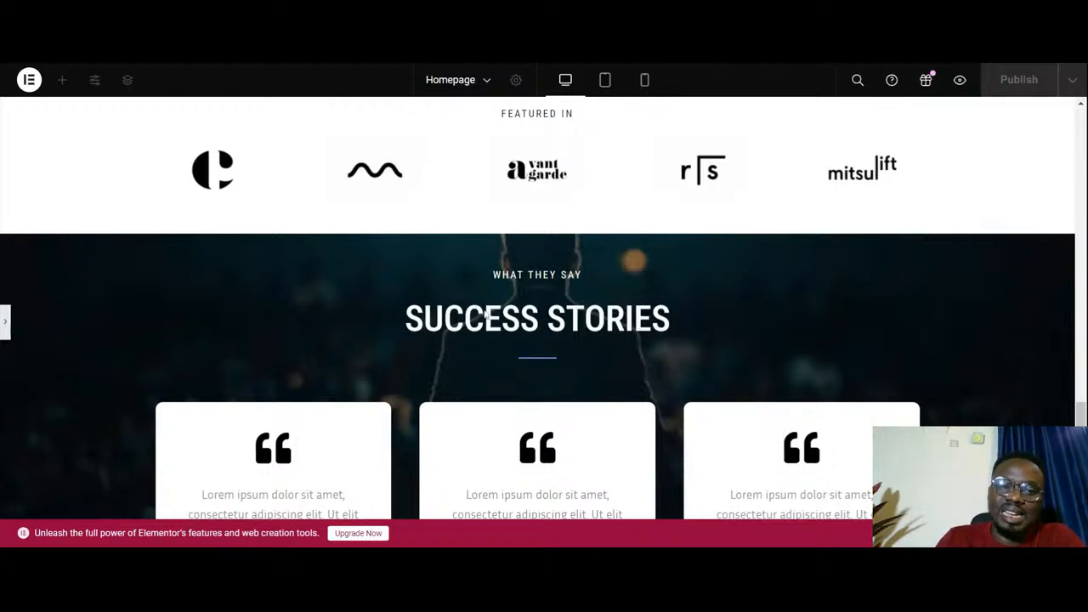
scroll(546, 270, "down", 3)
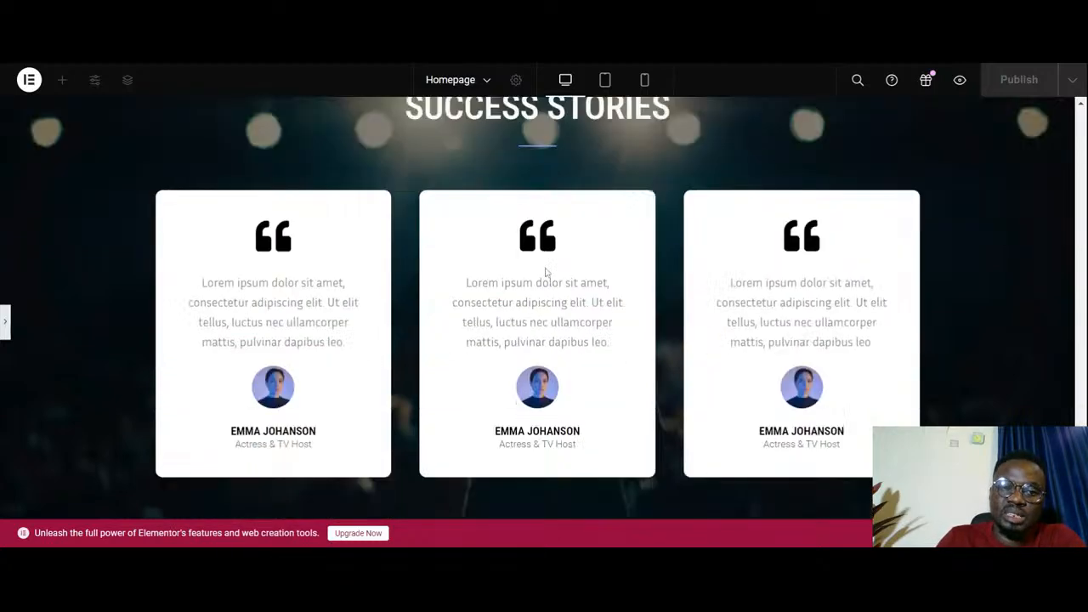
scroll(493, 340, "down", 2)
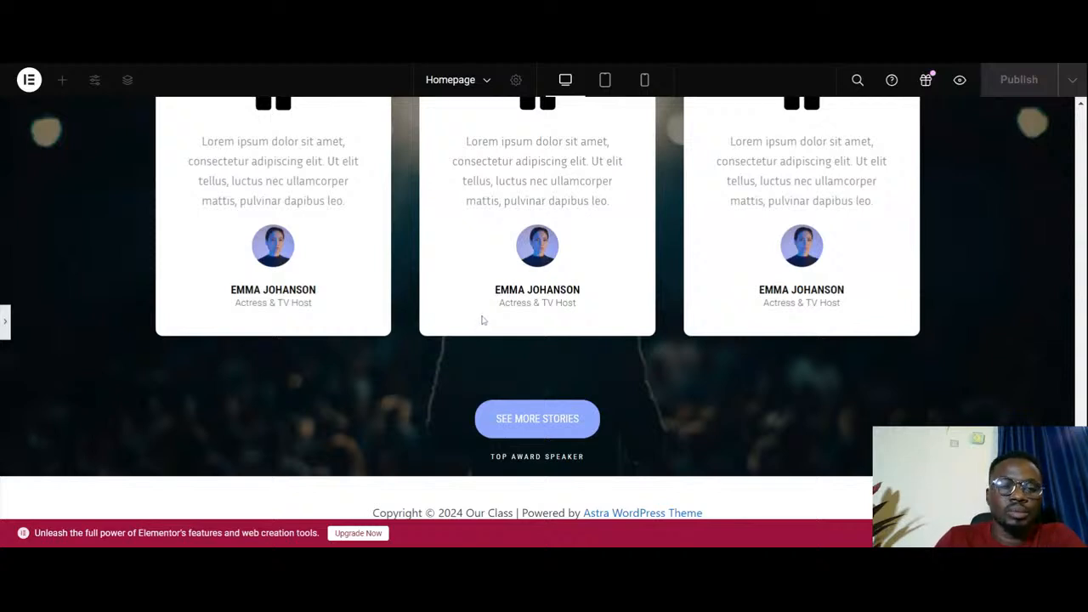
scroll(481, 320, "up", 2)
scroll(483, 316, "down", 2)
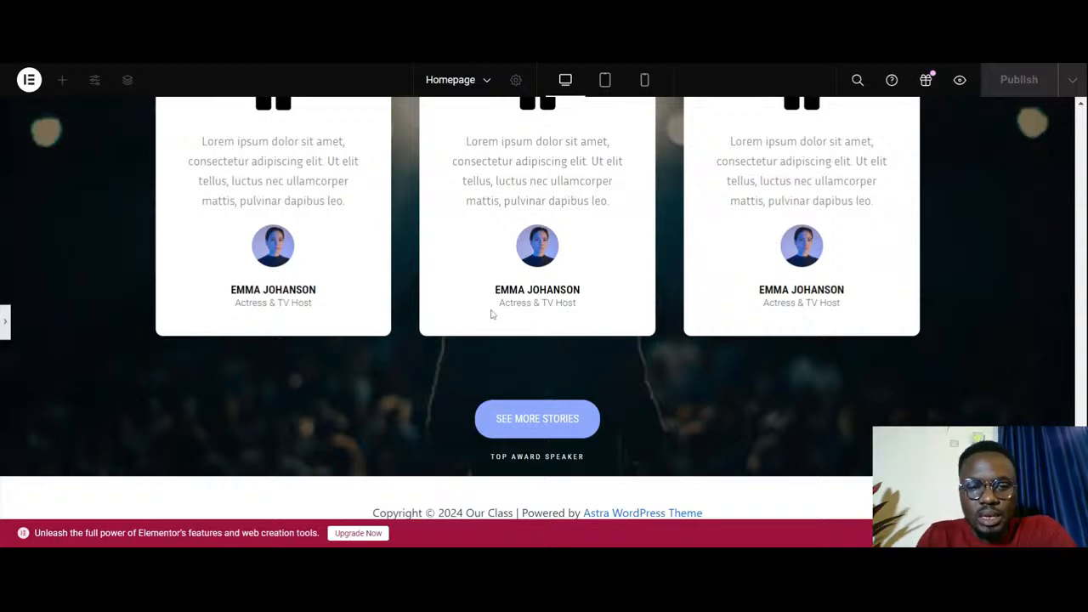
scroll(491, 314, "up", 5)
scroll(490, 314, "down", 5)
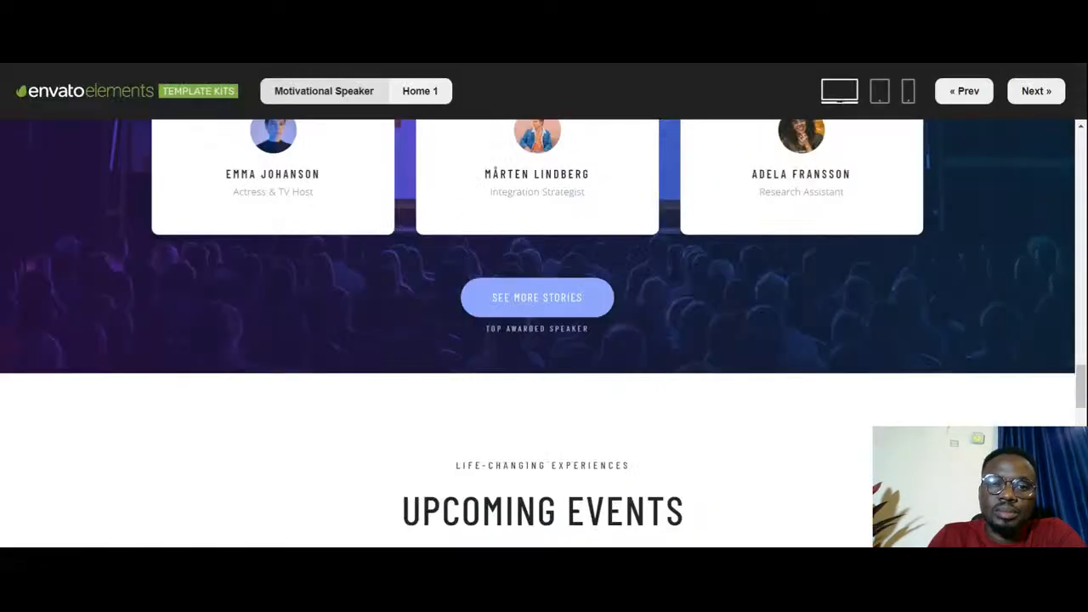
- Switch to the Envato Elements Motivational Speaker template and examine its Upcoming Events, Life-Changing Experiences and event booking sections
scroll(559, 317, "down", 4)
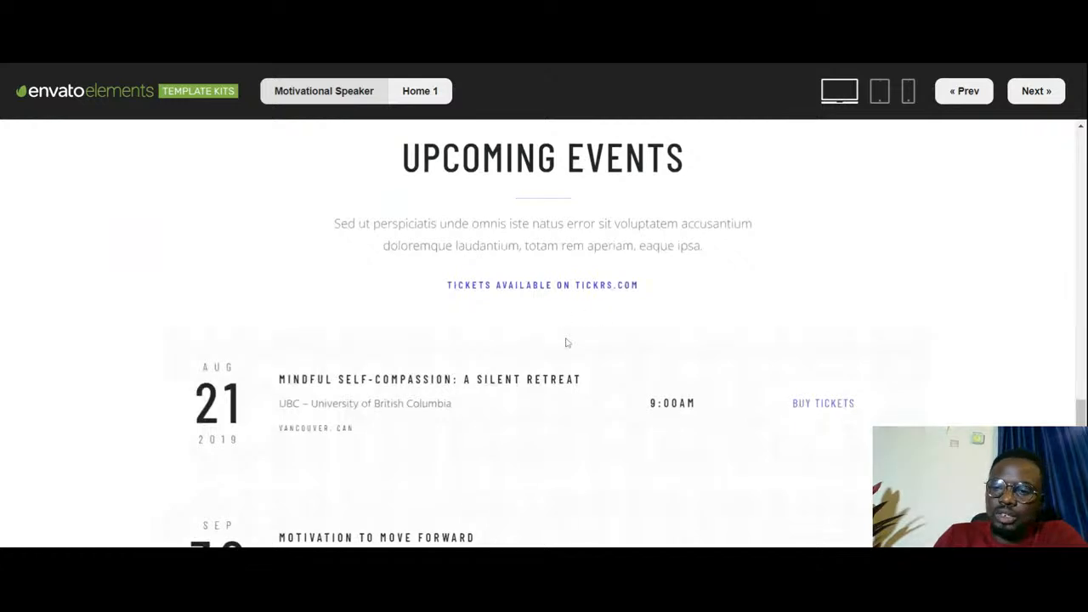
scroll(561, 317, "down", 8)
scroll(577, 317, "down", 2)
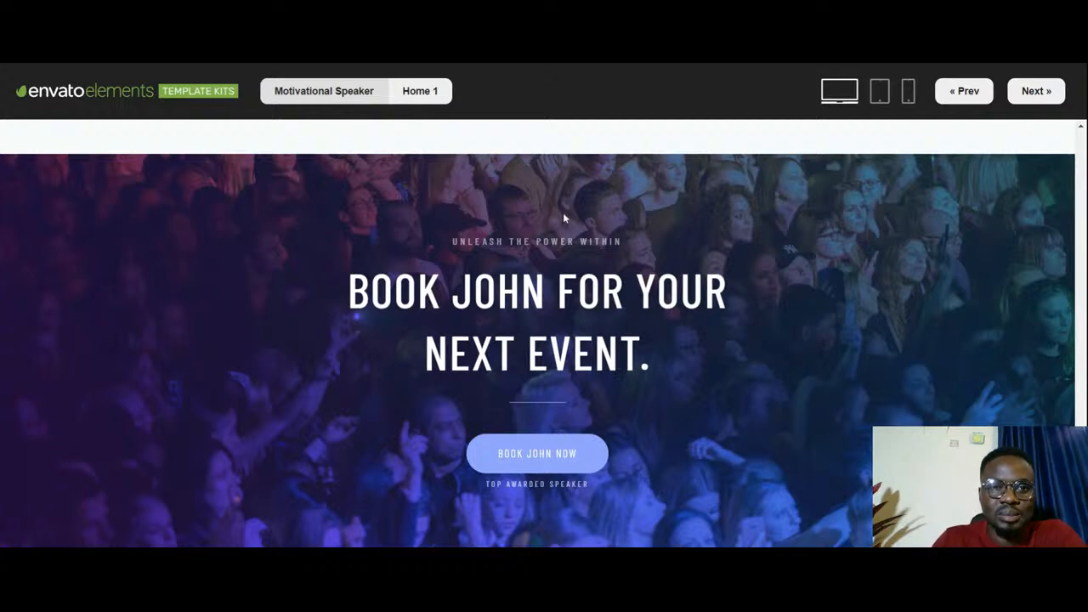
scroll(563, 213, "down", 10)
scroll(563, 216, "up", 1)
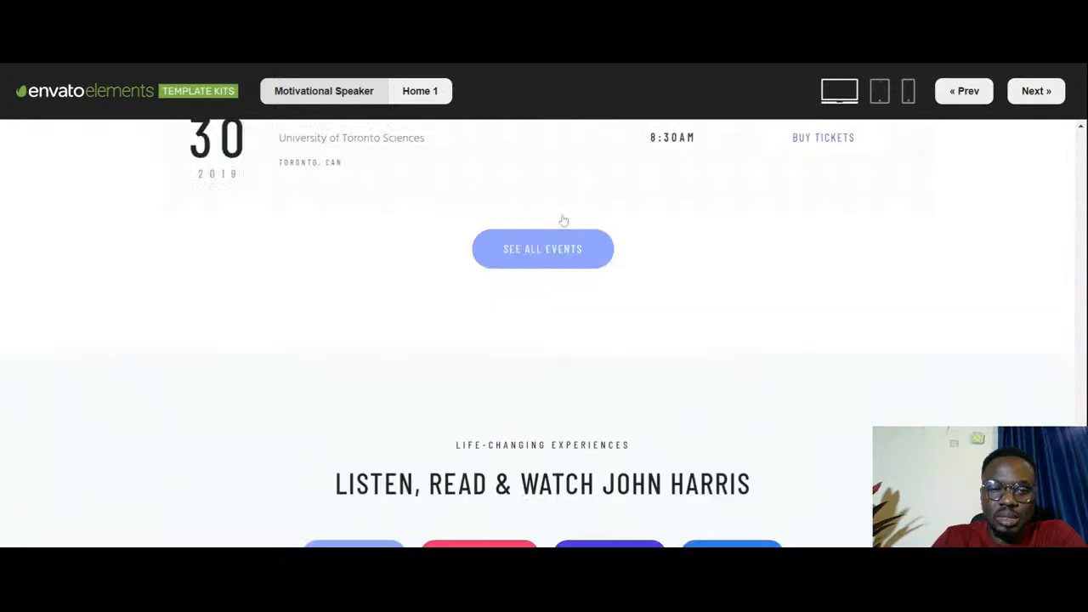
scroll(561, 218, "down", 3)
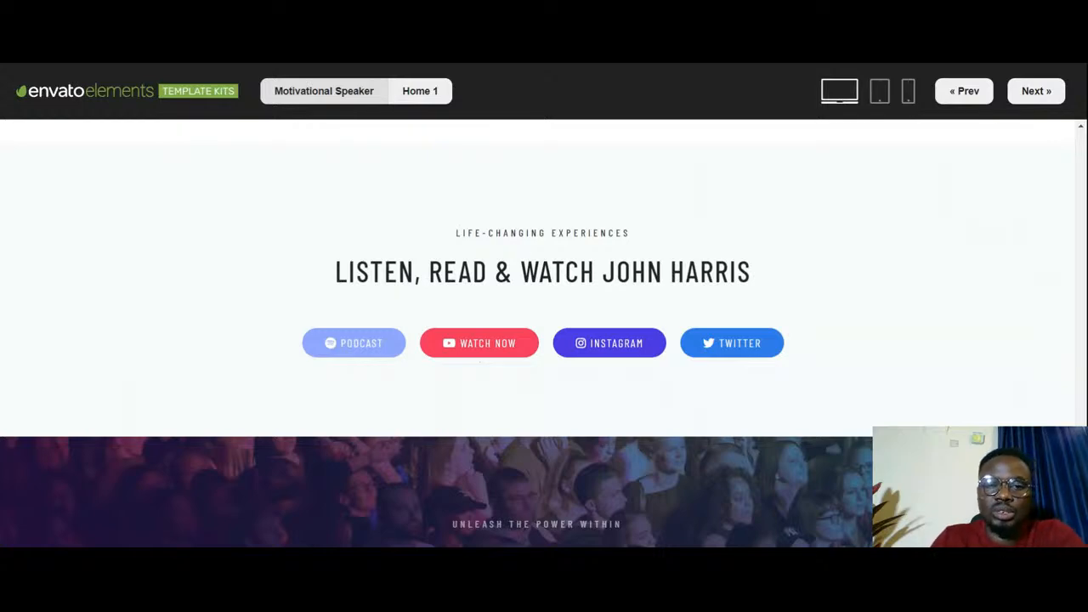
scroll(743, 322, "down", 1)
scroll(485, 291, "up", 2)
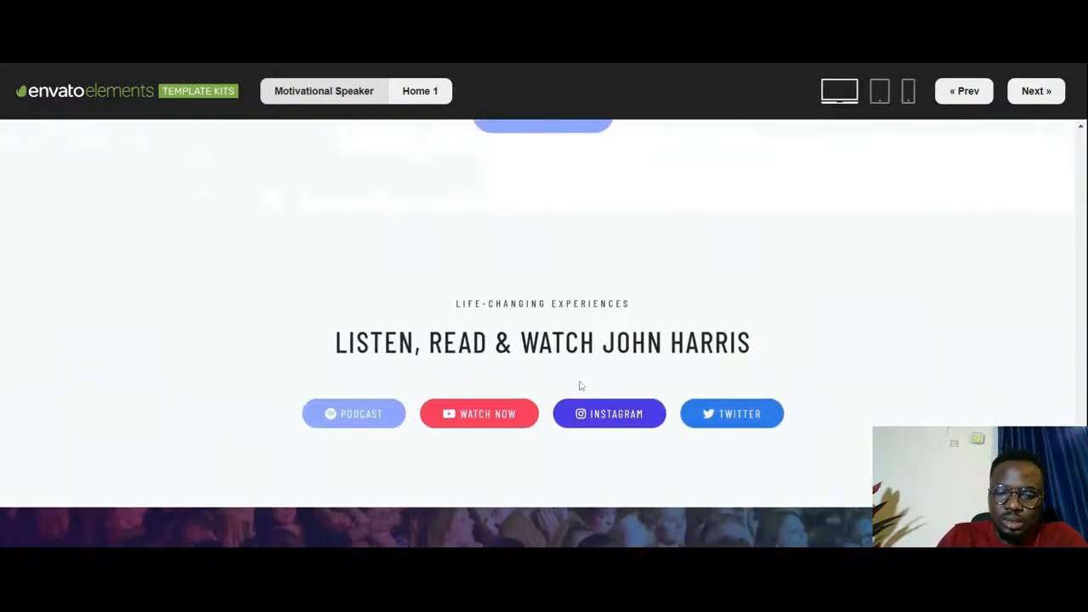
scroll(578, 382, "down", 4)
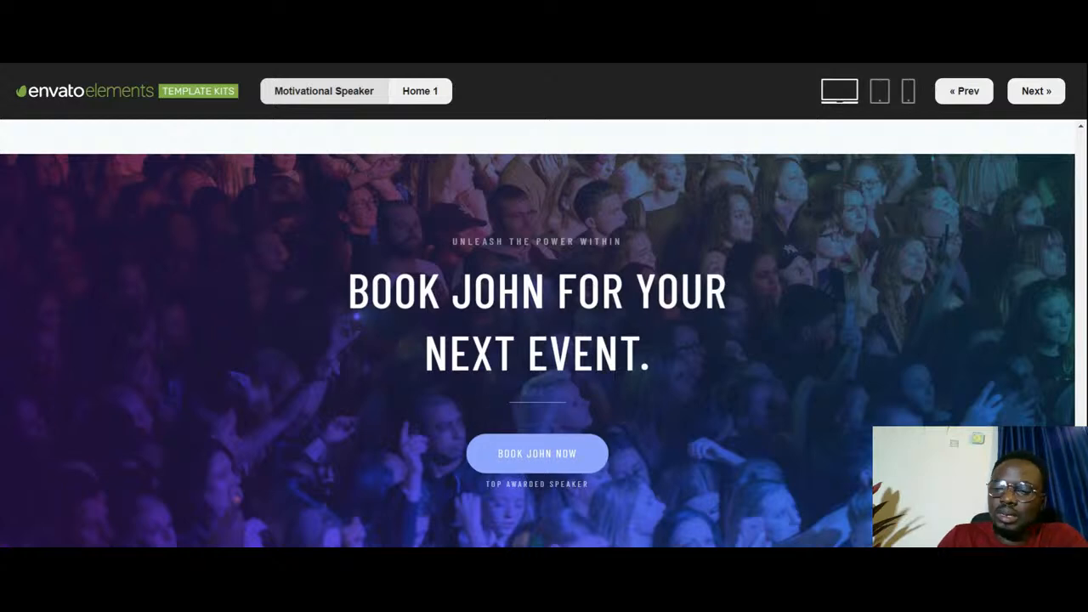
scroll(486, 393, "up", 4)
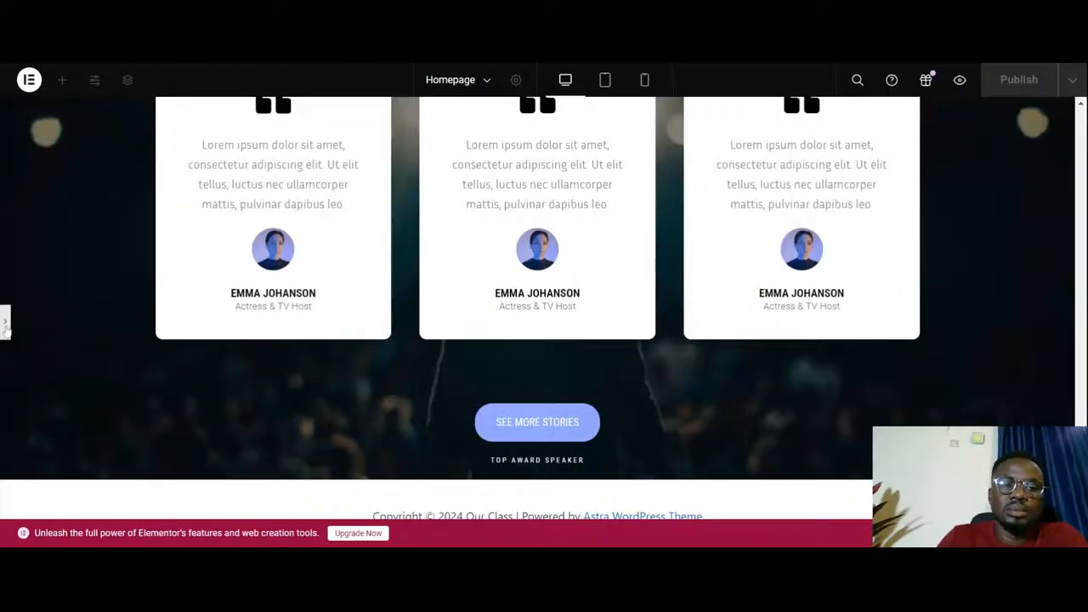
- Restore the editing panel and paste a copy of the programs headings container, found under the Schools and Organization cards, below the Success Stories section
left_click(335, 352)
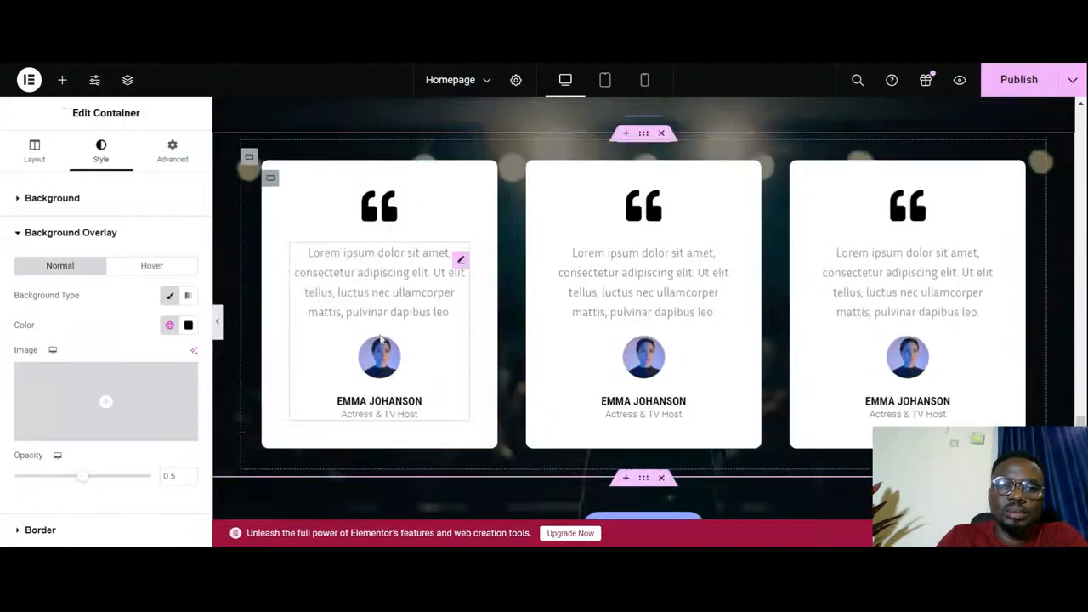
scroll(380, 340, "up", 10)
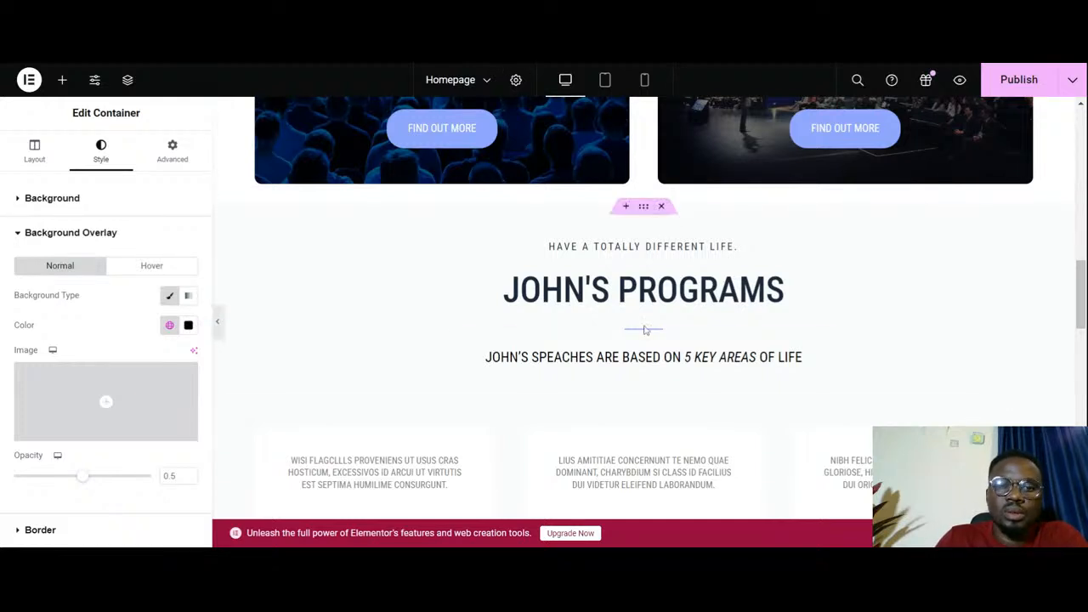
scroll(646, 330, "up", 1)
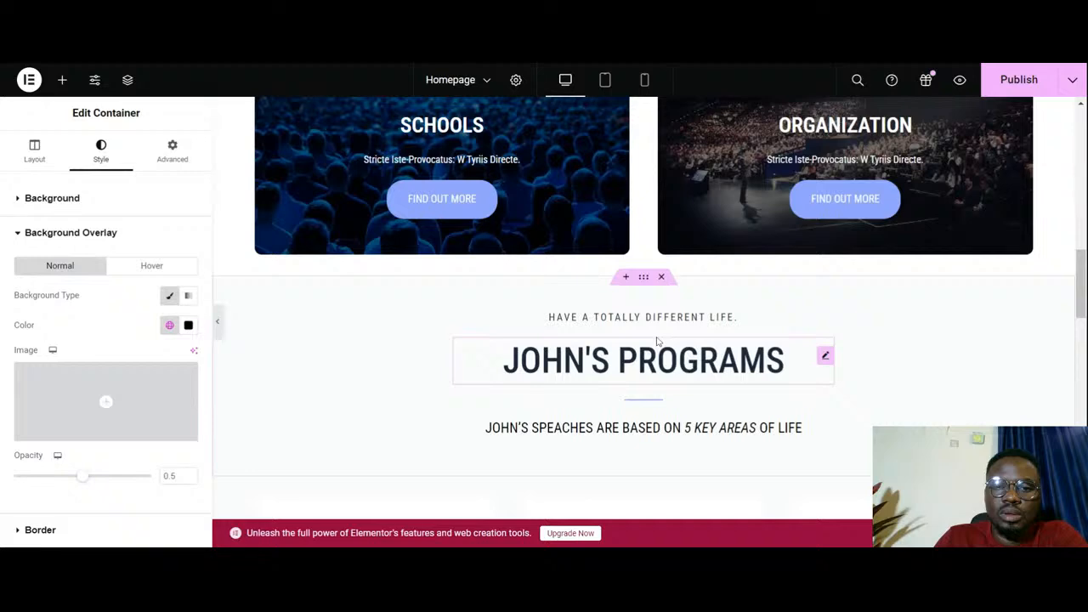
right_click(643, 279)
left_click(671, 258)
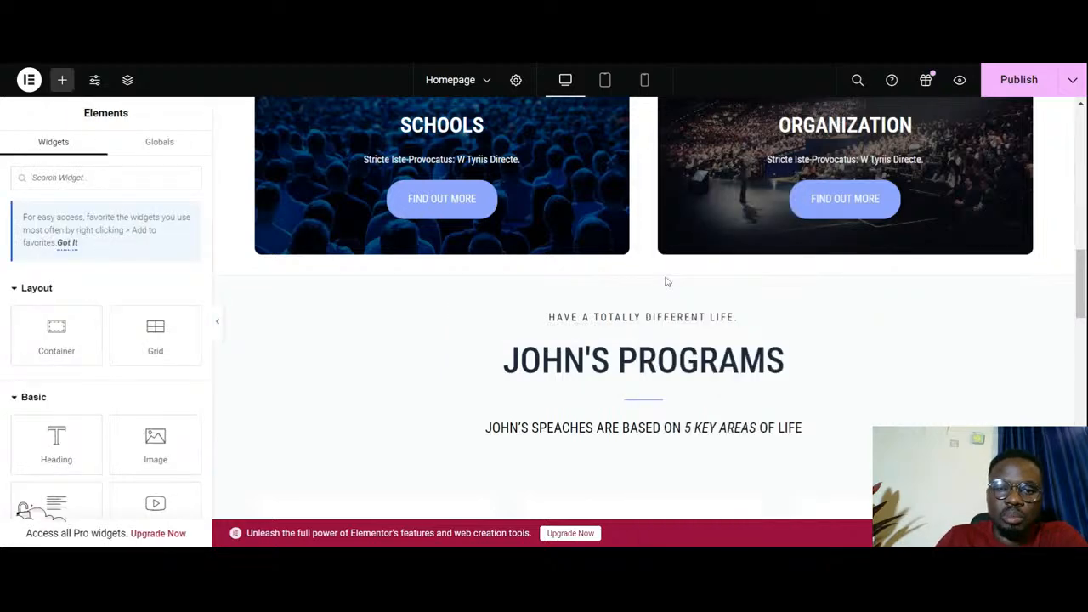
scroll(668, 285, "down", 10)
scroll(663, 293, "down", 3)
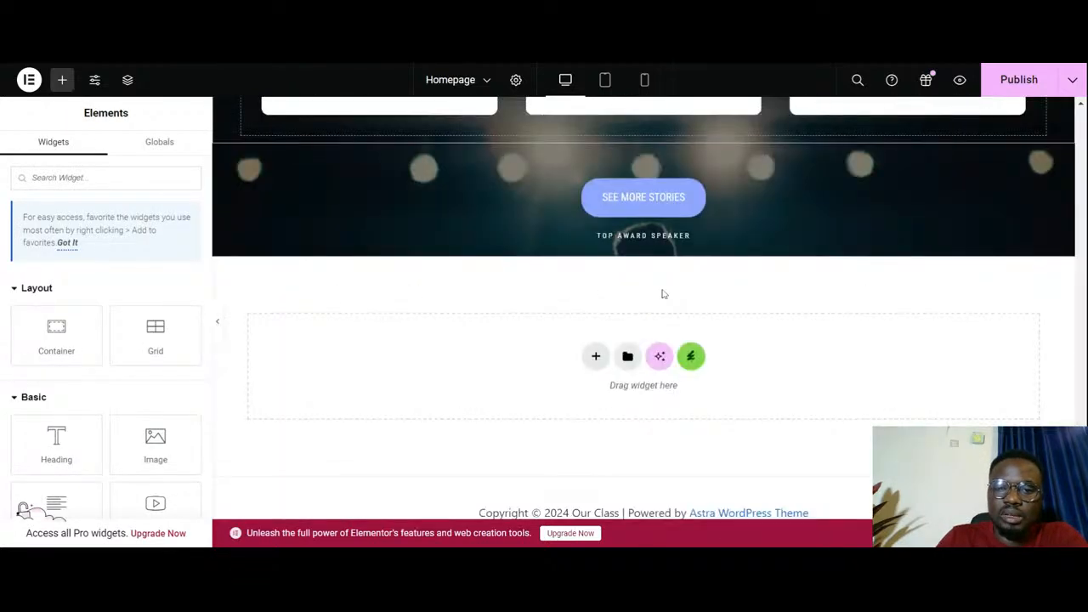
right_click(454, 349)
left_click(481, 361)
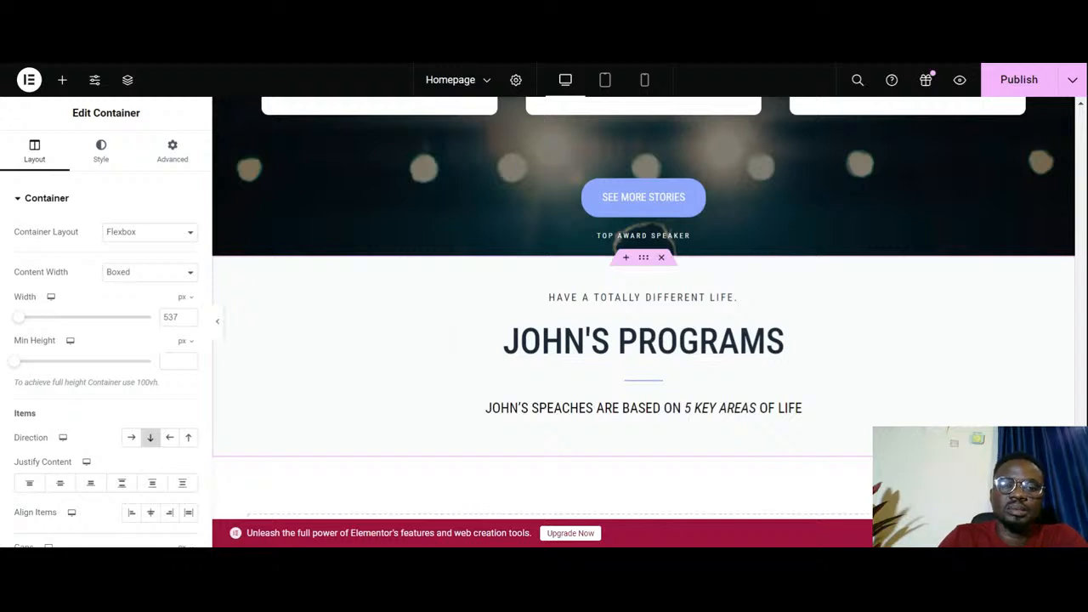
- Change the small top heading in the pasted container to "Life Changing Experiences"
left_click(627, 303)
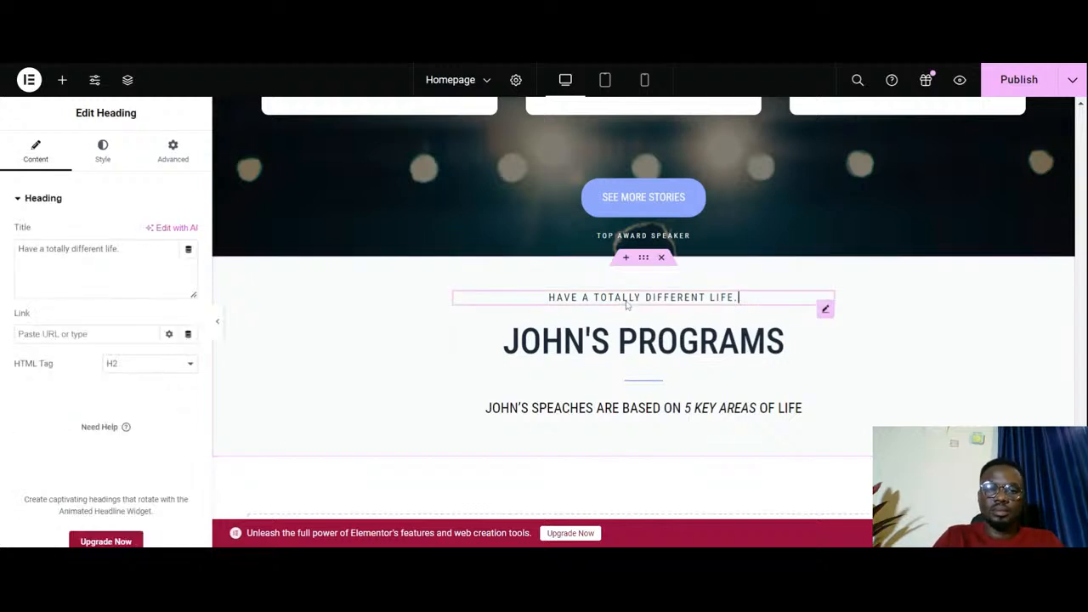
left_click(121, 261)
key("ctrl+a")
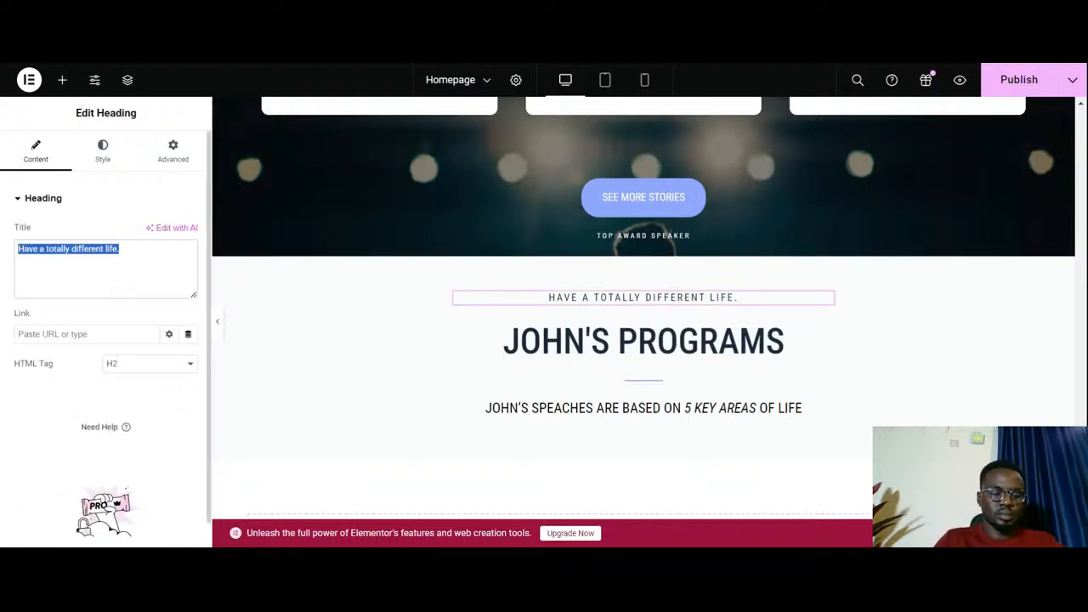
type("Life C")
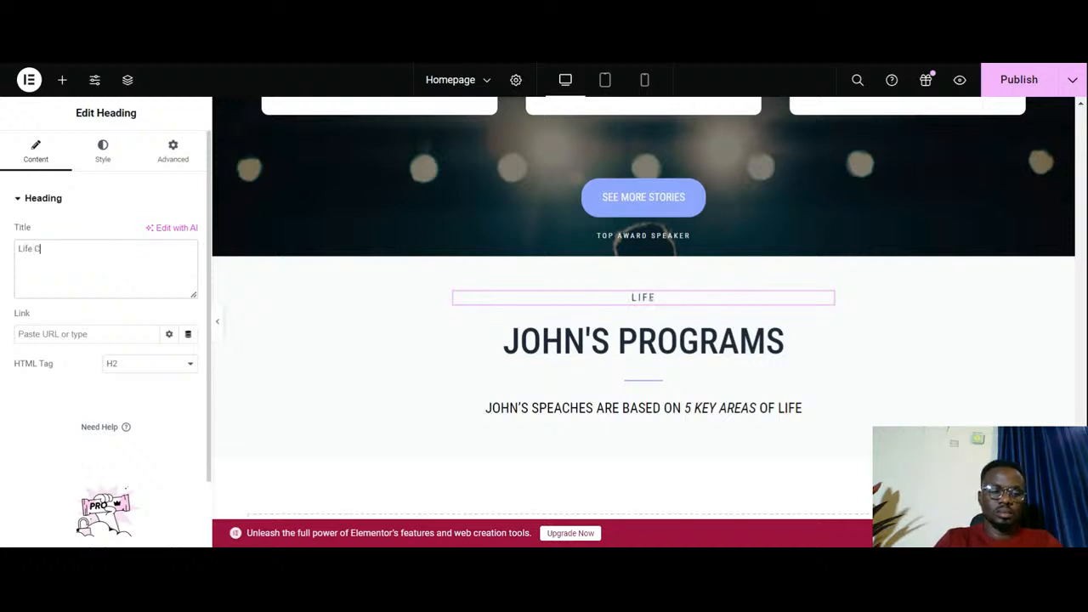
type("hangi")
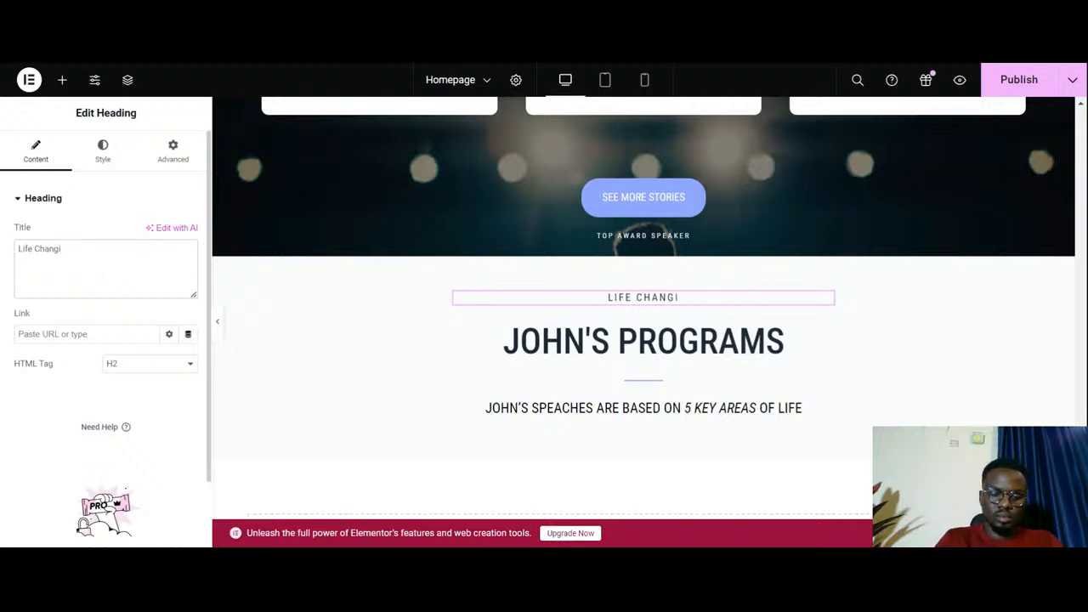
type("ng ")
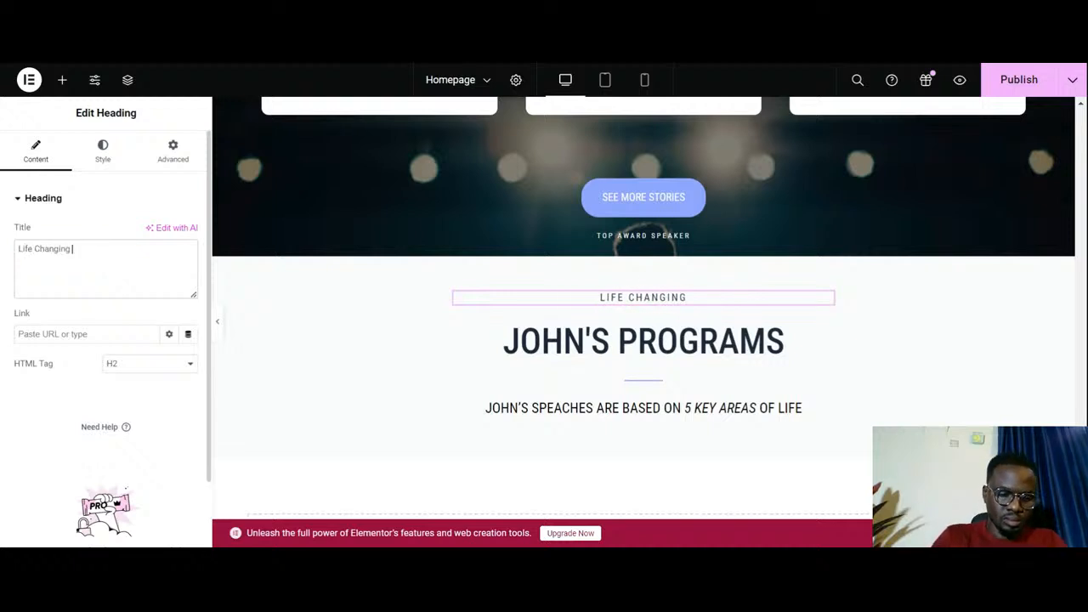
type("Exper")
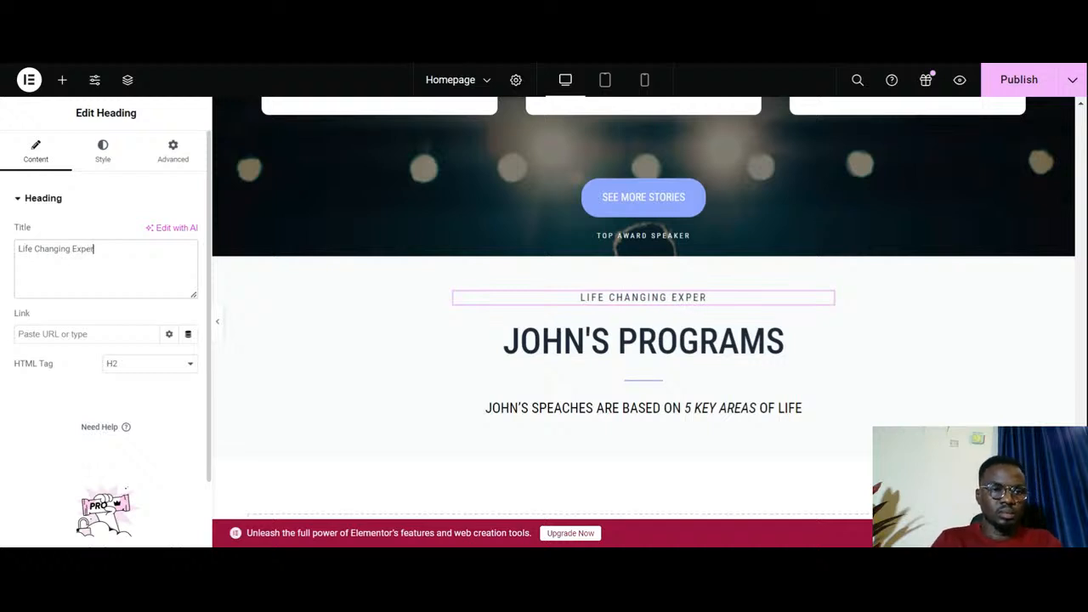
type("ien")
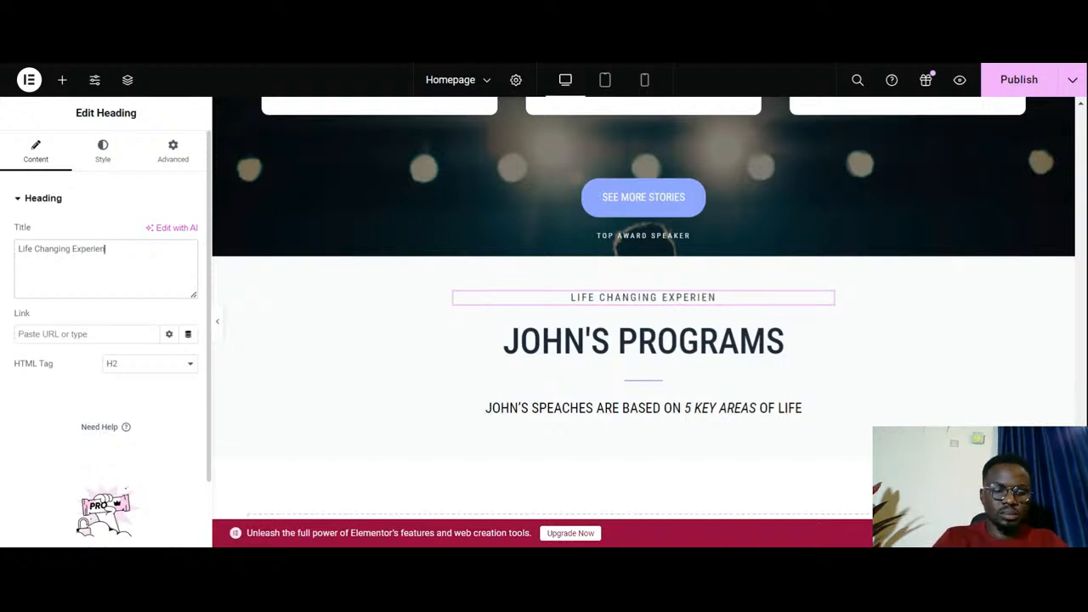
type("ces")
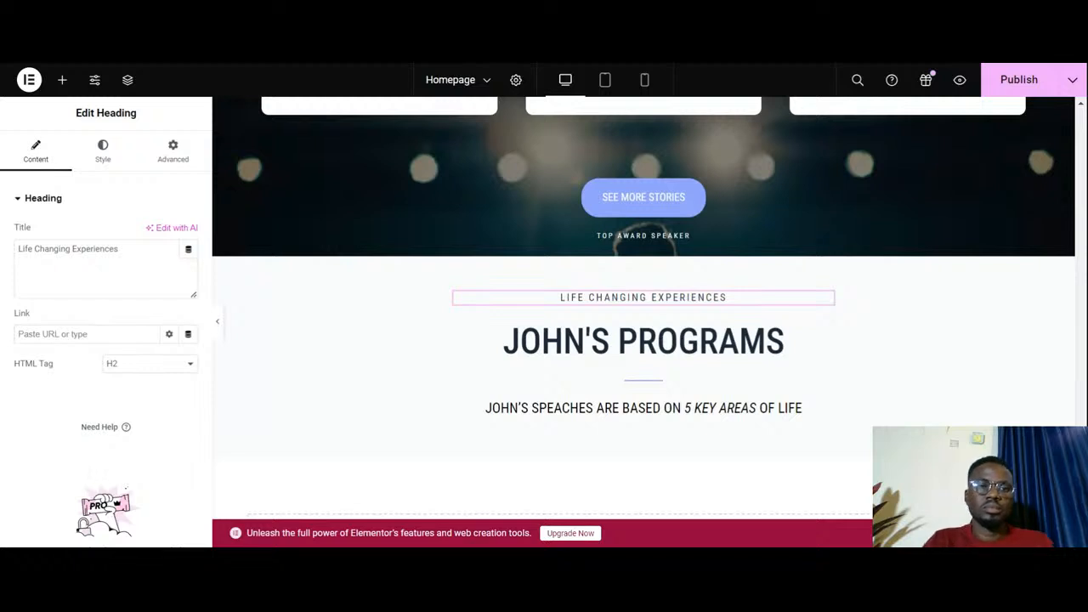
- Replace the main heading with "Listen, Read & Watch" followed by the speaker's name, and widen its container's content width to 947 px
left_click(778, 341)
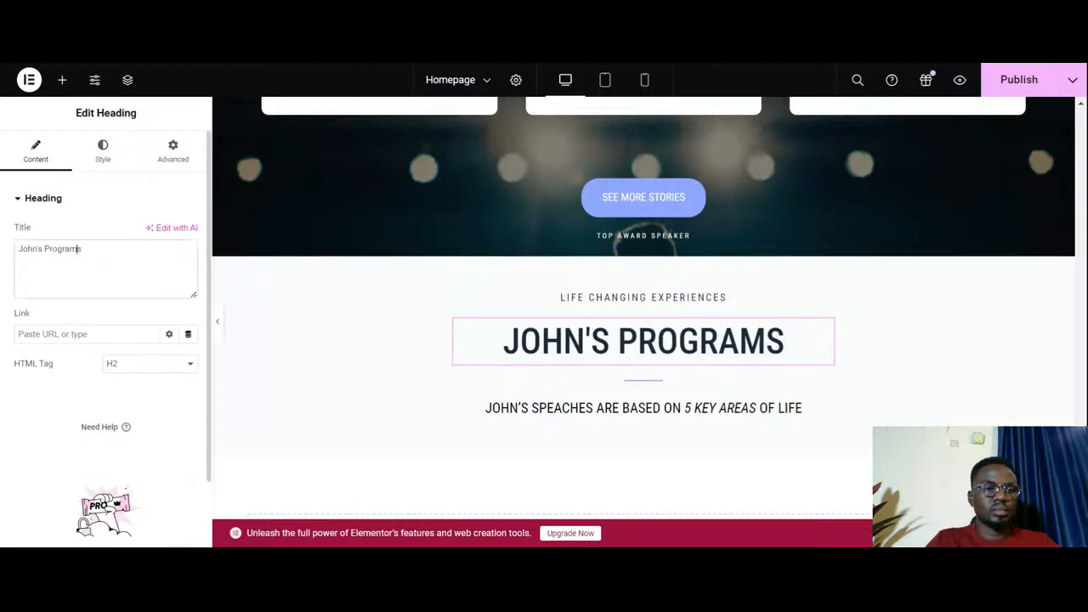
left_click_drag(82, 248, 17, 248)
key("ctrl+v")
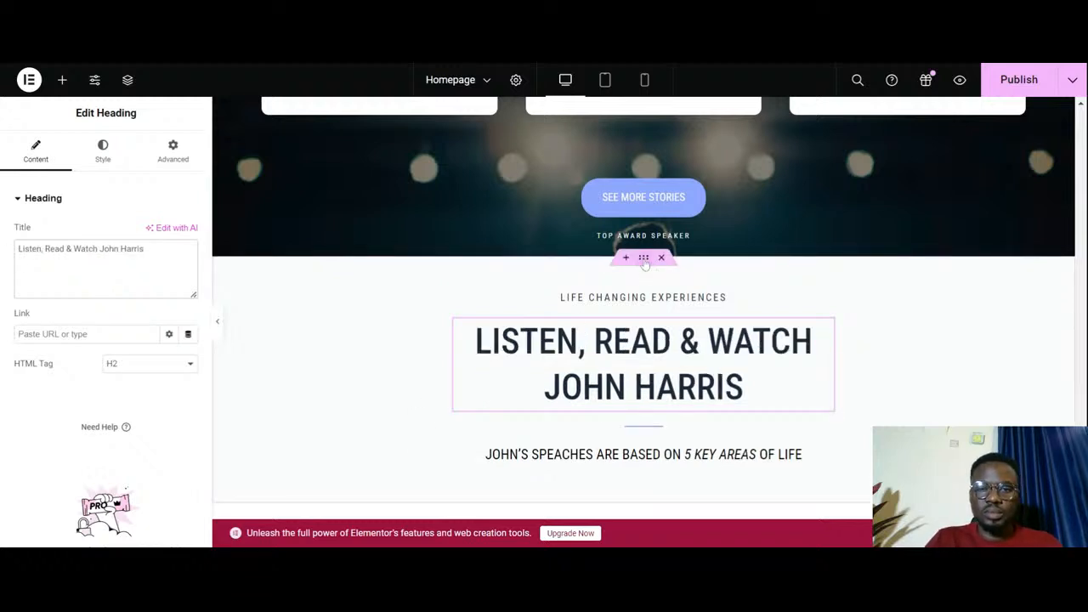
left_click(643, 258)
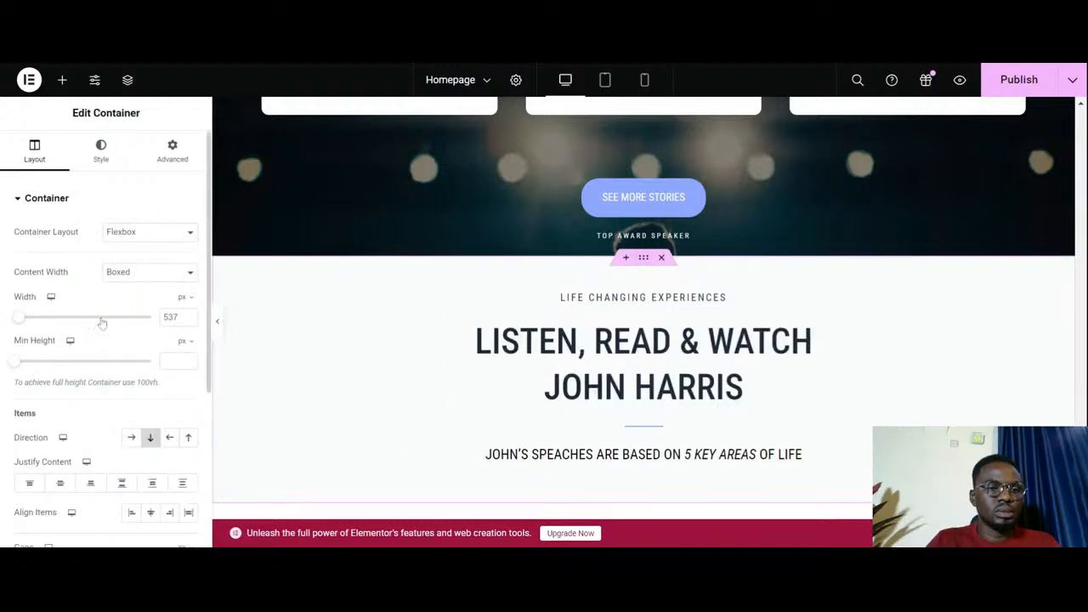
left_click_drag(23, 320, 94, 305)
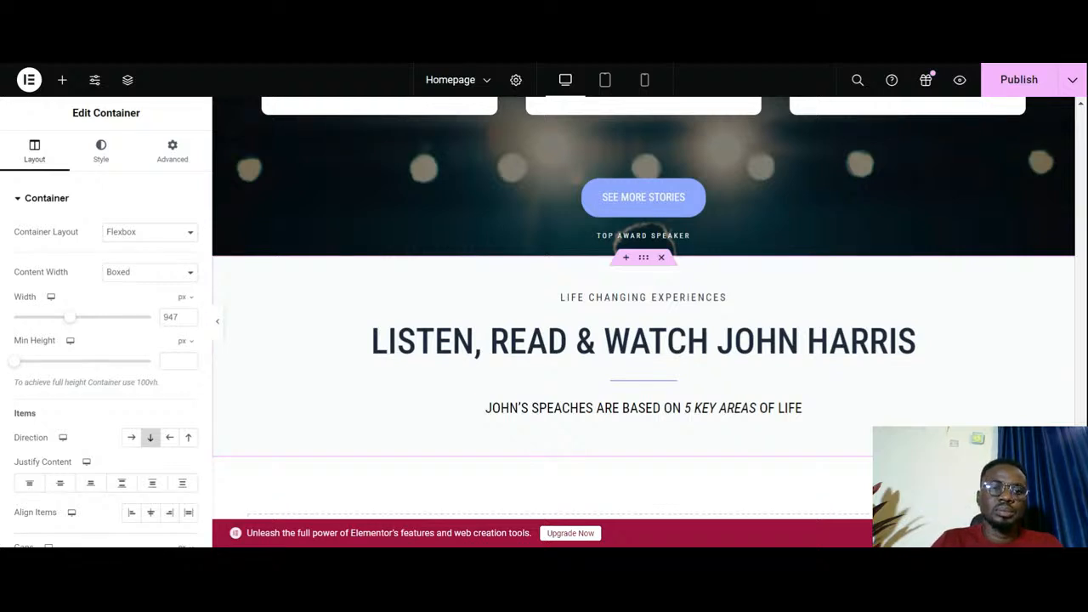
- Delete the key-areas text and the short divider line below the main heading in the Life Changing Experiences section
scroll(583, 333, "down", 2)
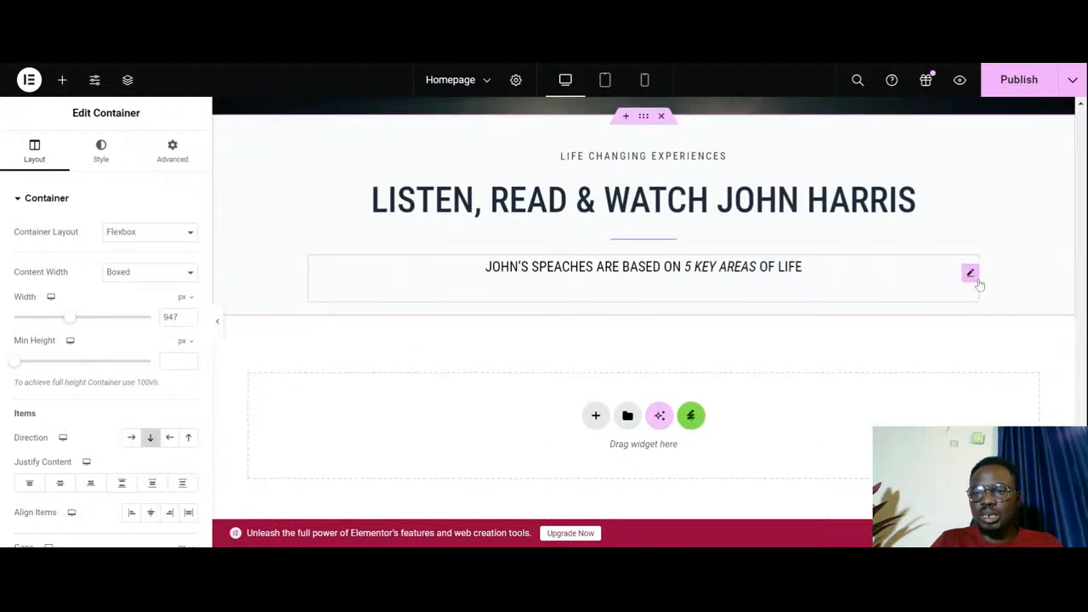
right_click(970, 278)
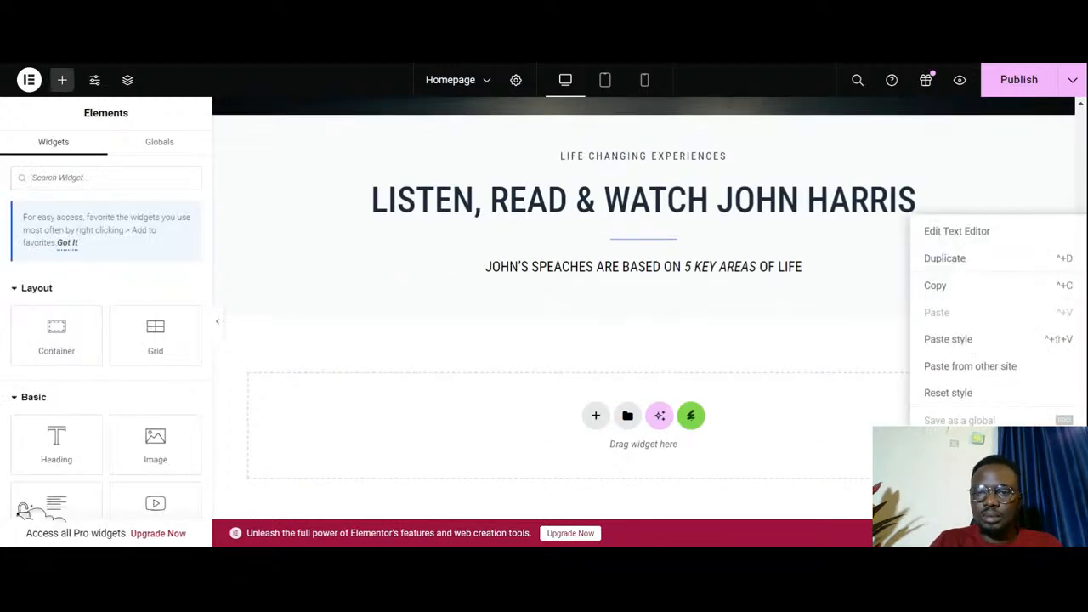
left_click(942, 502)
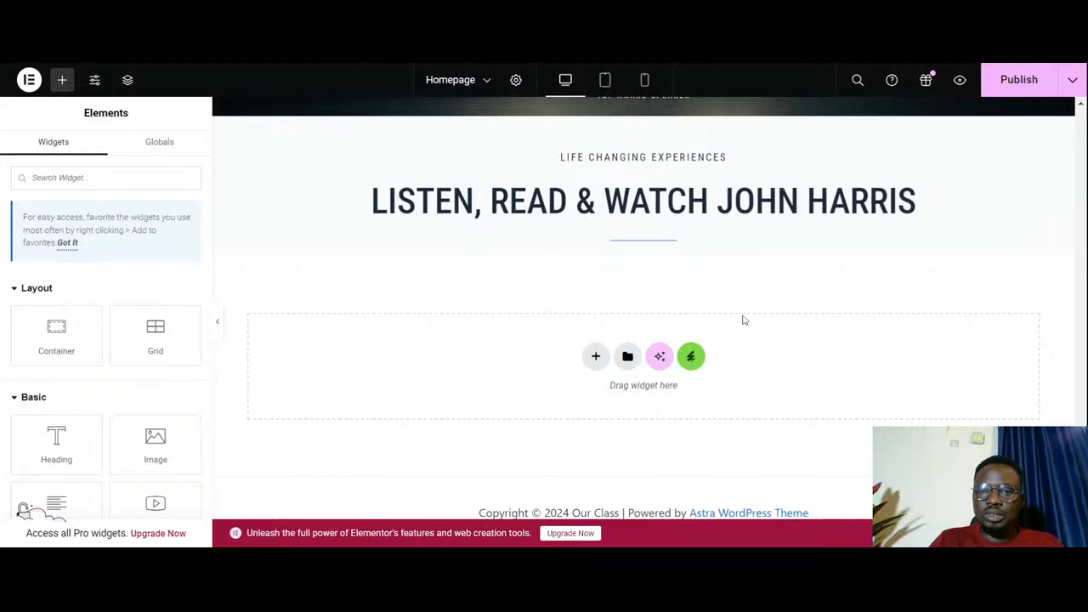
right_click(668, 245)
left_click(736, 529)
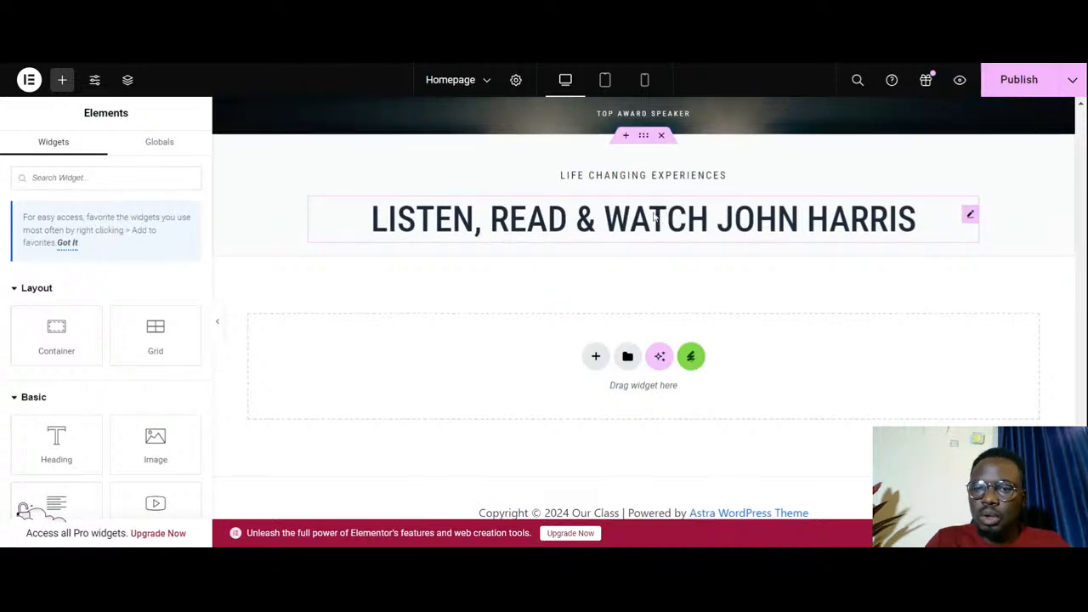
- Add a grid below the main heading inside the Life Changing Experiences container and set it to 4 columns
scroll(526, 242, "up", 4)
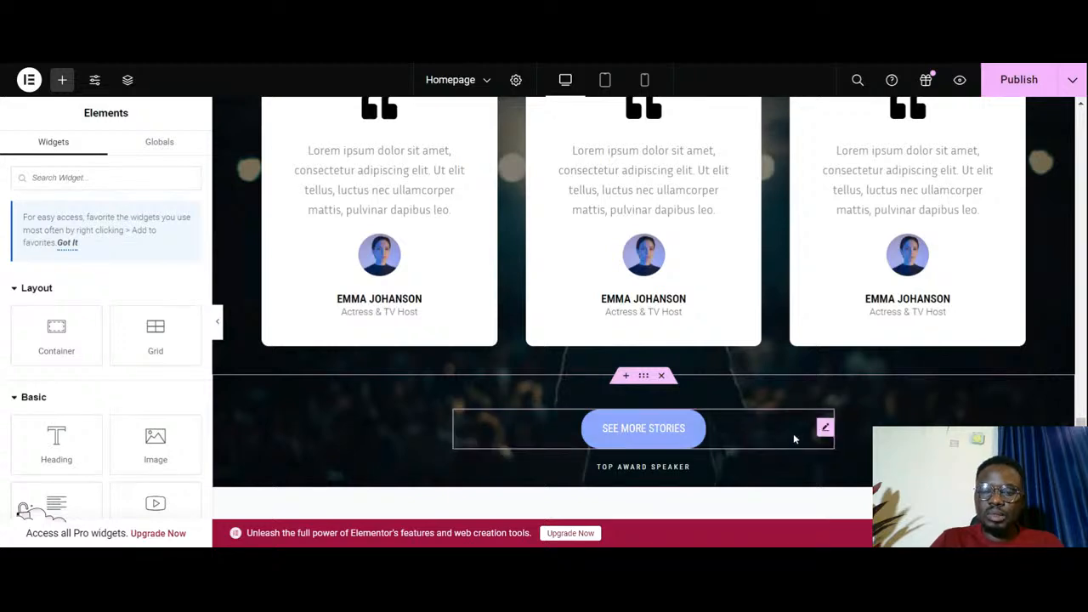
scroll(793, 428, "down", 2)
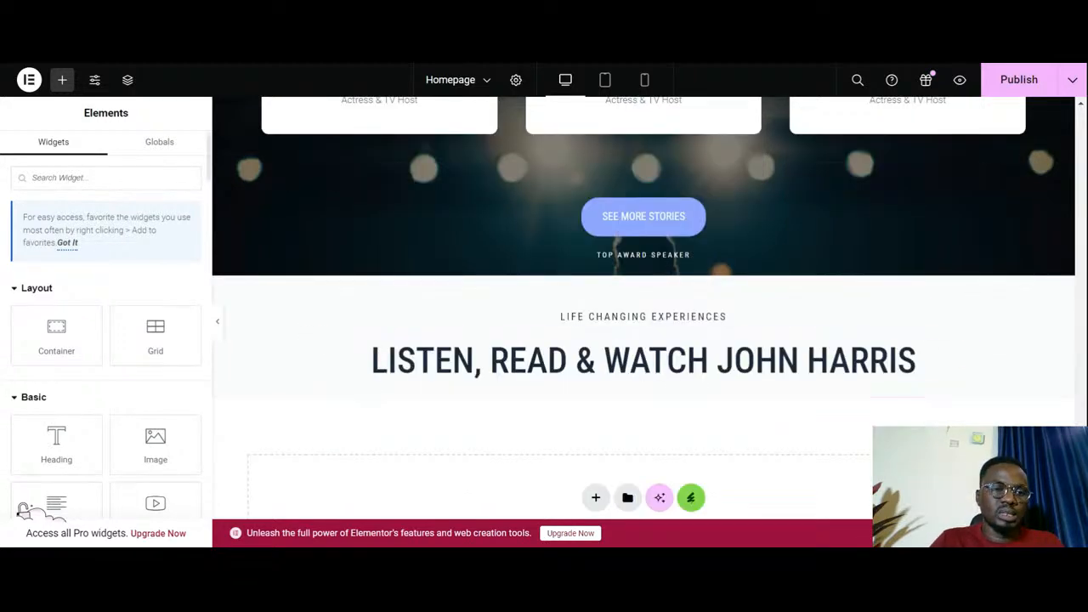
left_click_drag(155, 331, 522, 377)
scroll(498, 388, "down", 2)
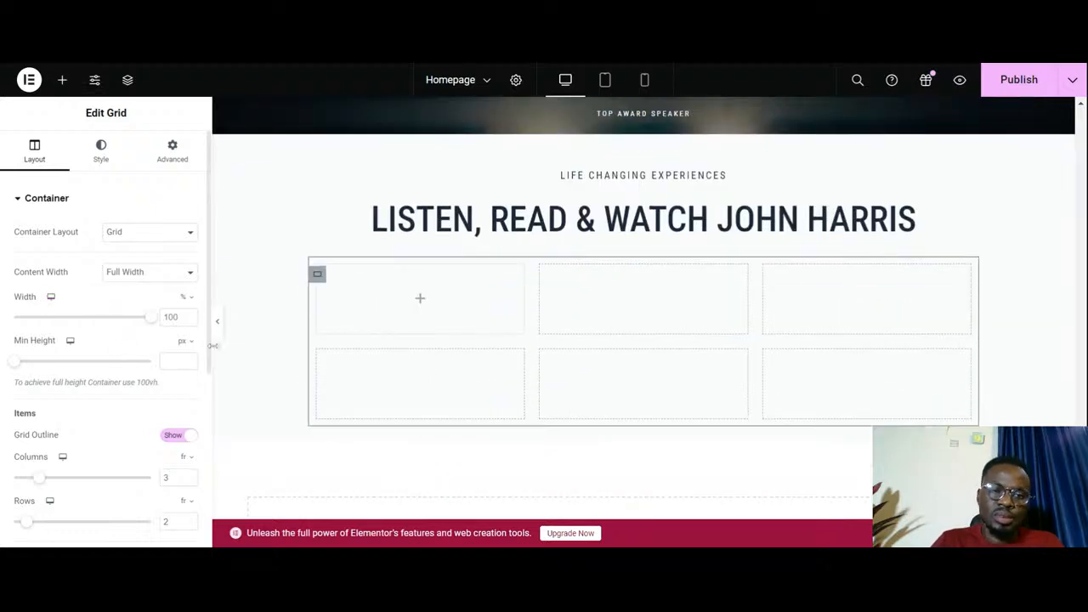
scroll(74, 327, "down", 1)
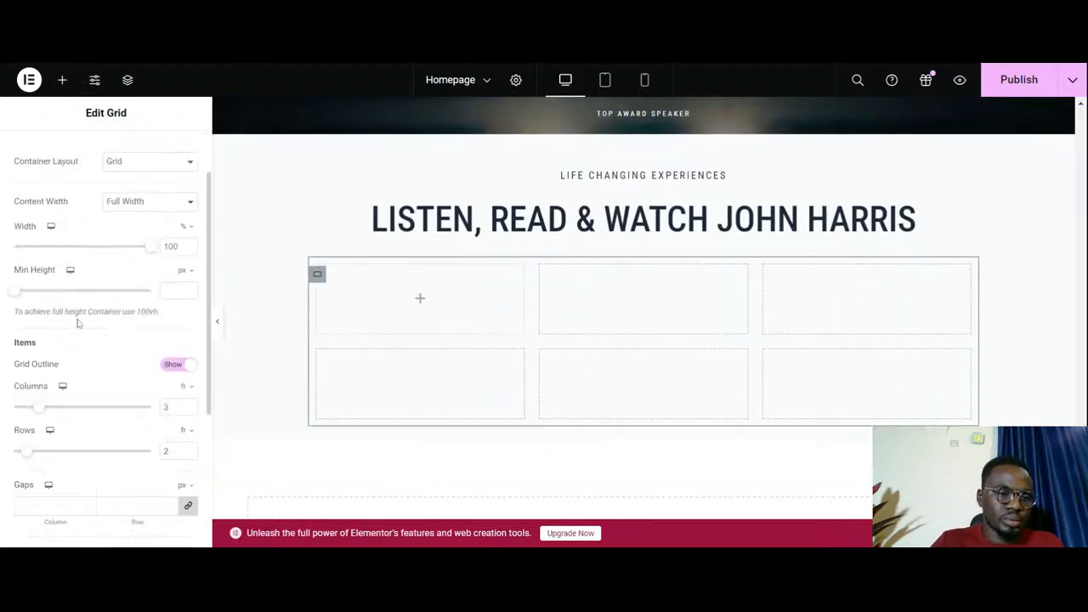
left_click(189, 405)
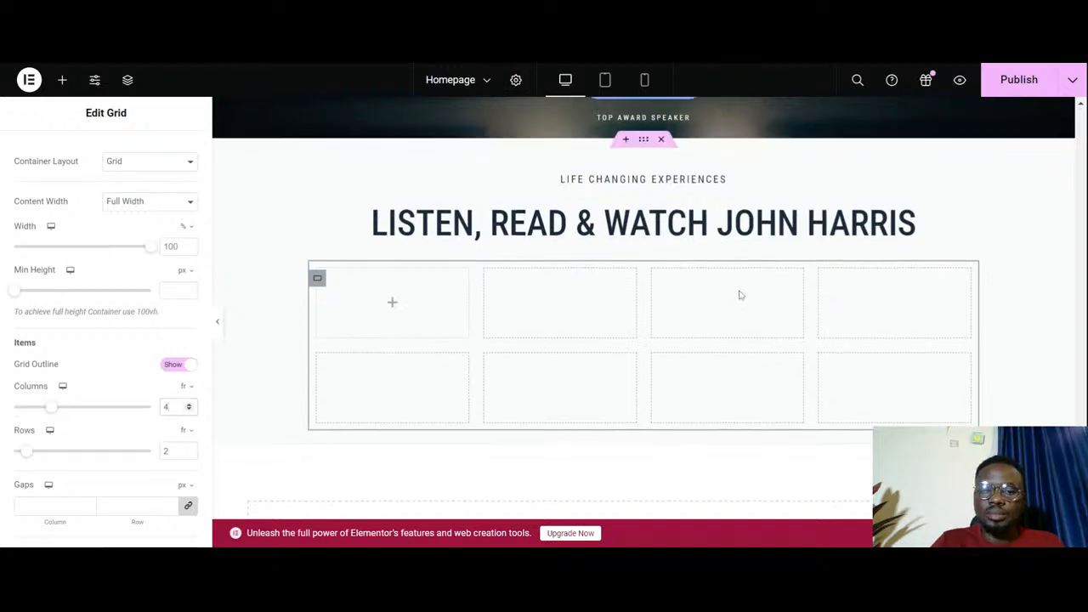
- Copy the See More Stories button from the Success Stories section and paste it into the first cell of the new grid
scroll(741, 294, "up", 3)
right_click(735, 367)
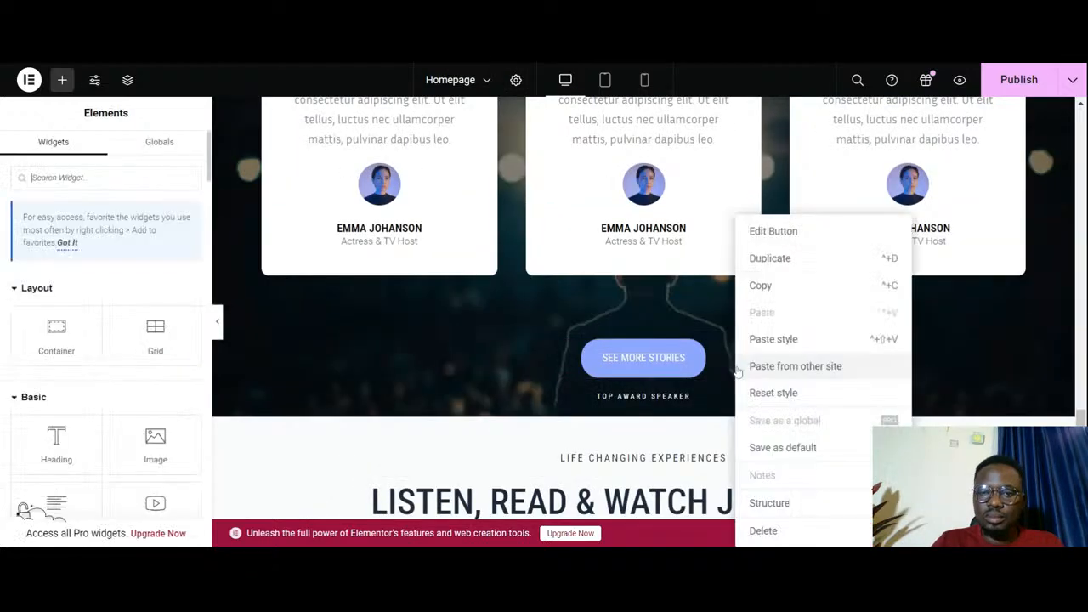
left_click(758, 285)
scroll(722, 338, "down", 5)
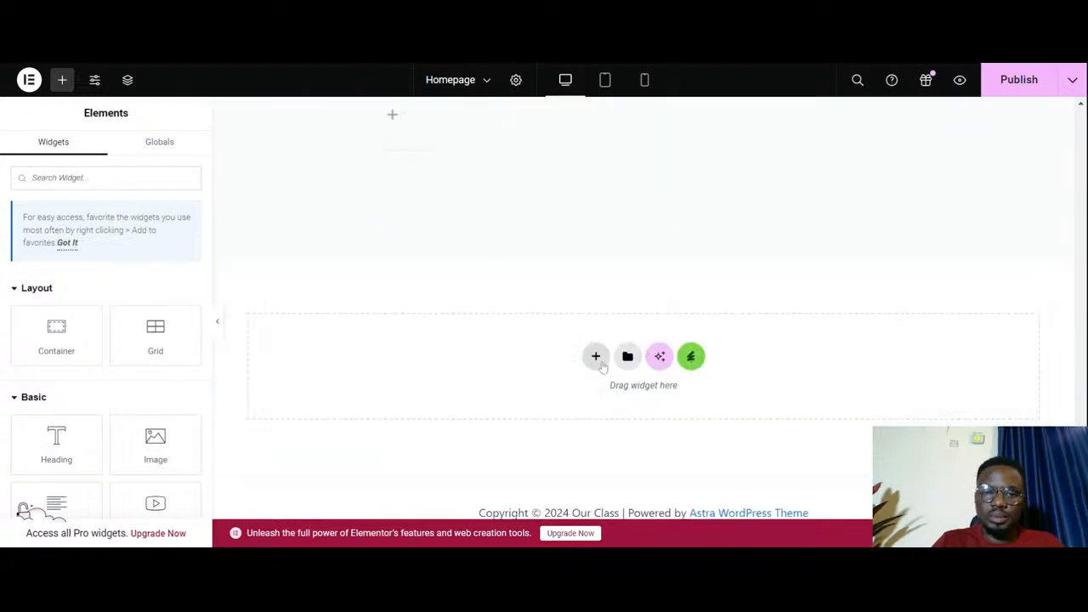
scroll(510, 255, "up", 2)
right_click(405, 333)
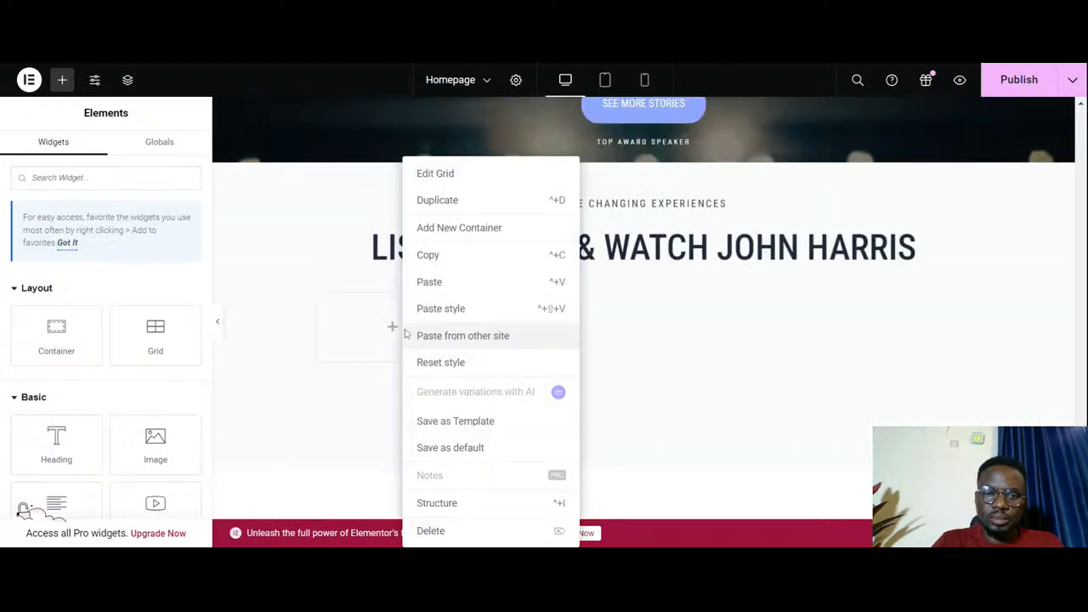
left_click(436, 283)
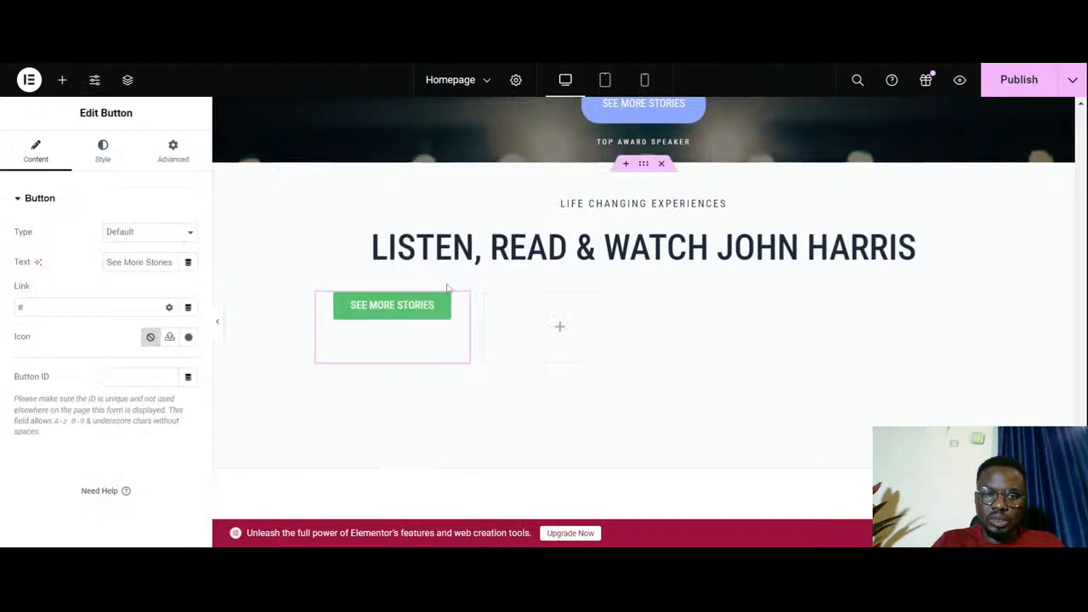
- Paste the copied See More Stories button into the second, third and fourth cells of the grid's first row
right_click(553, 328)
left_click(585, 283)
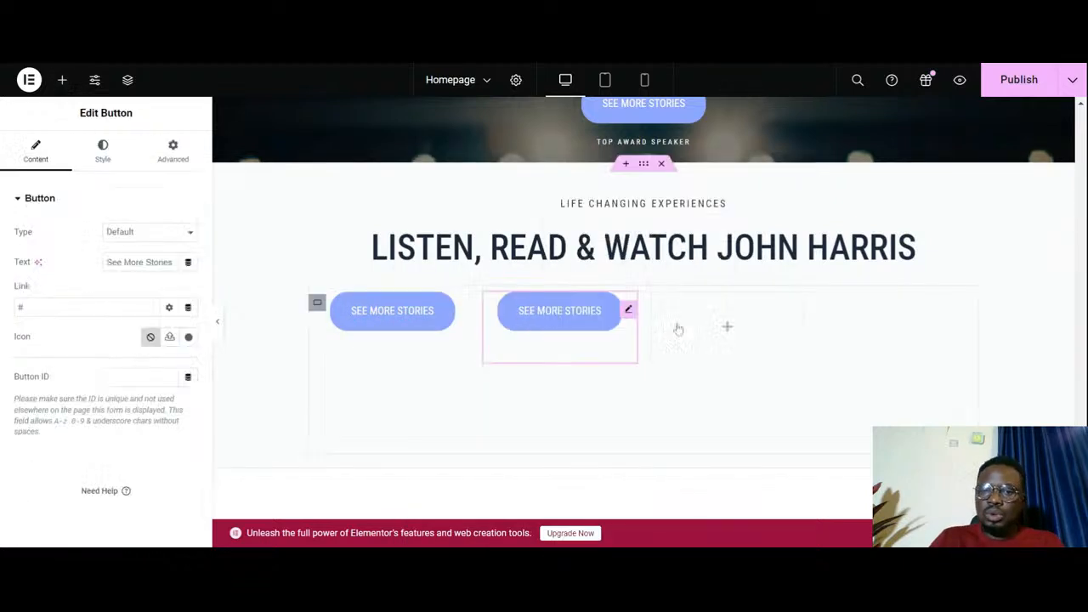
right_click(700, 322)
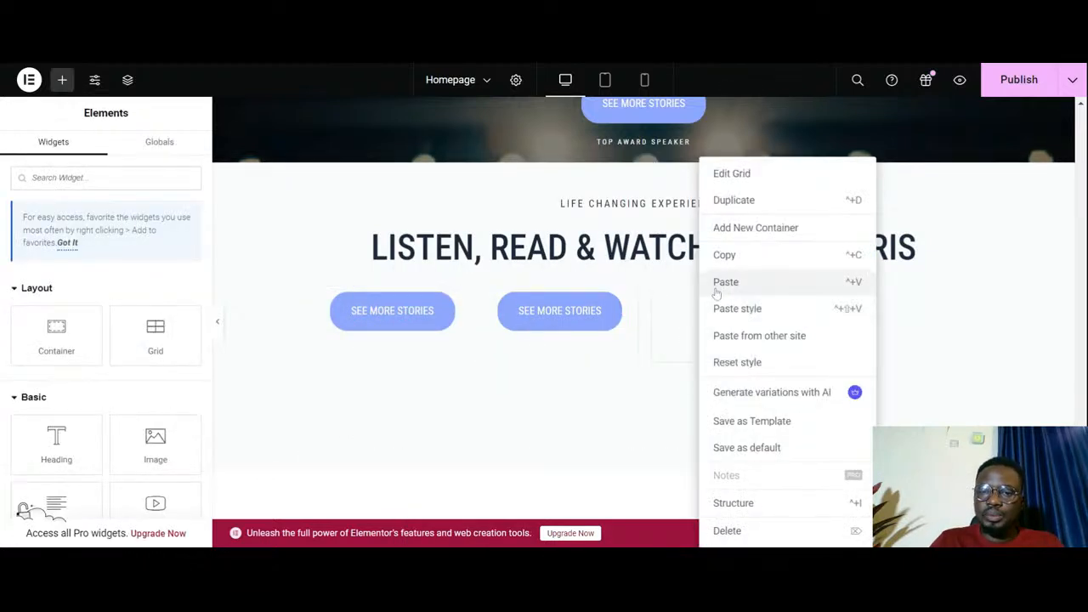
left_click(722, 289)
right_click(842, 318)
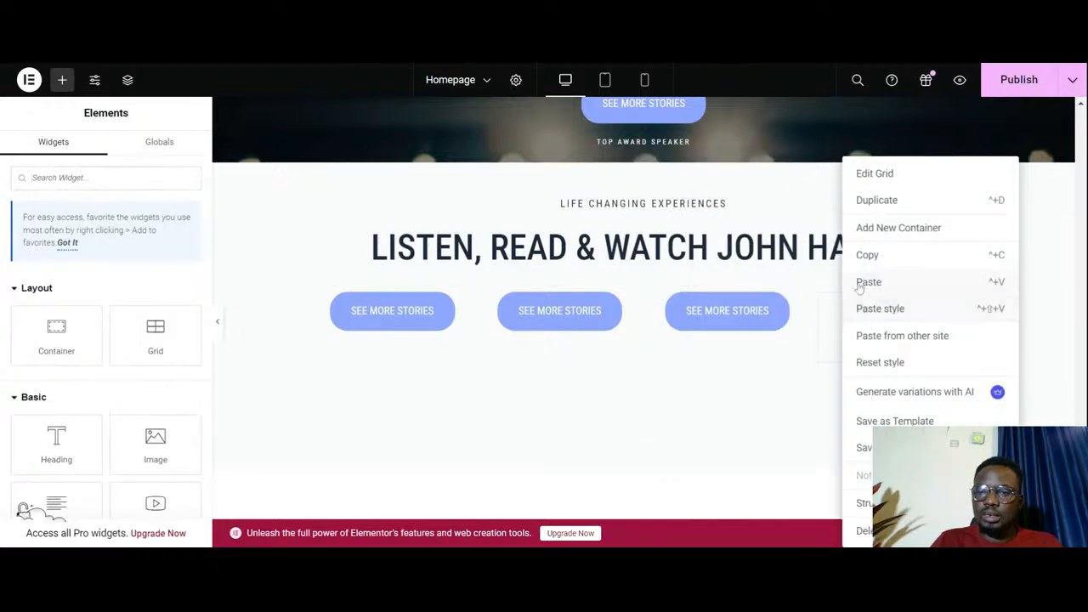
left_click(860, 283)
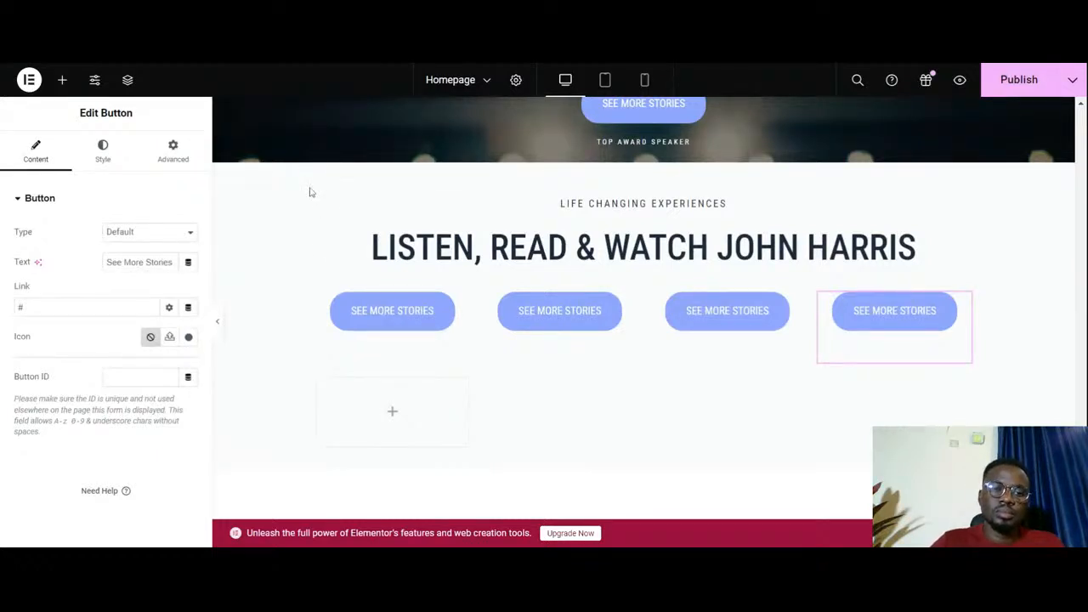
- Give the first button in the grid the Spotify icon from the icon library
left_click(456, 313)
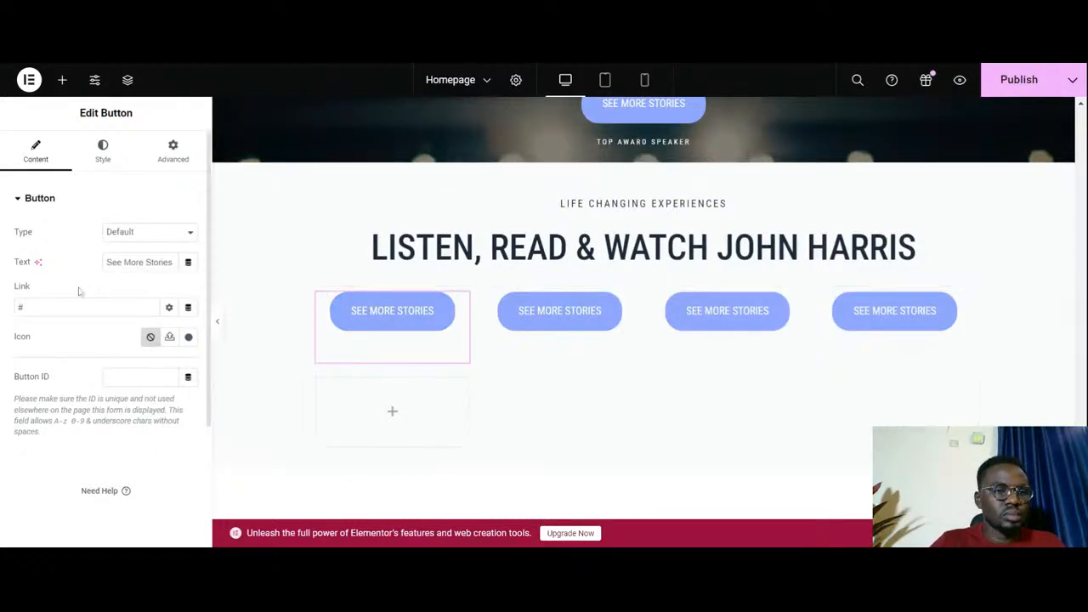
left_click(188, 337)
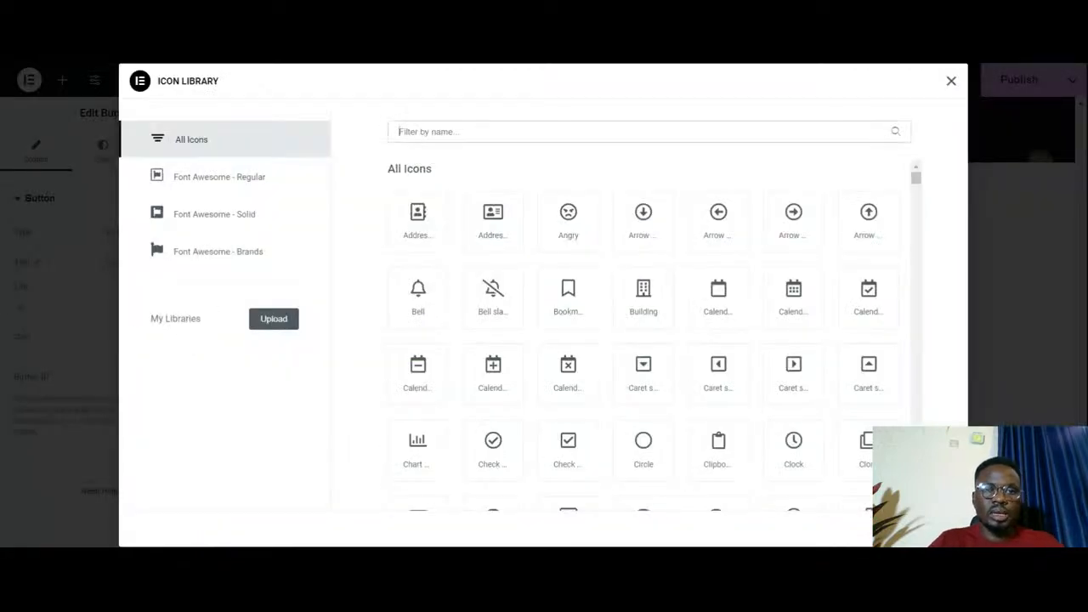
type("spoti")
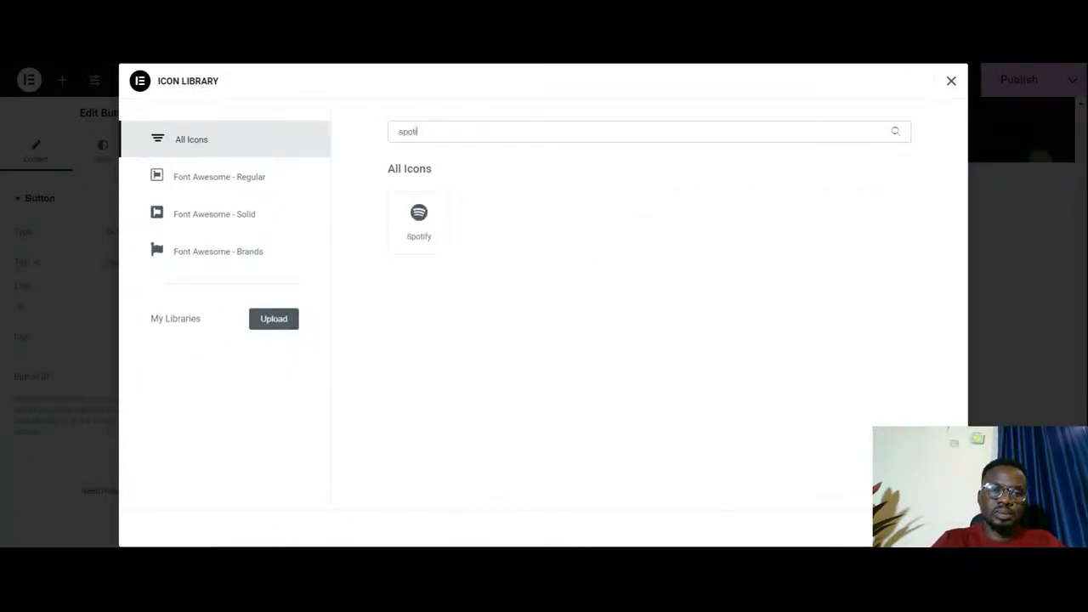
left_click(435, 222)
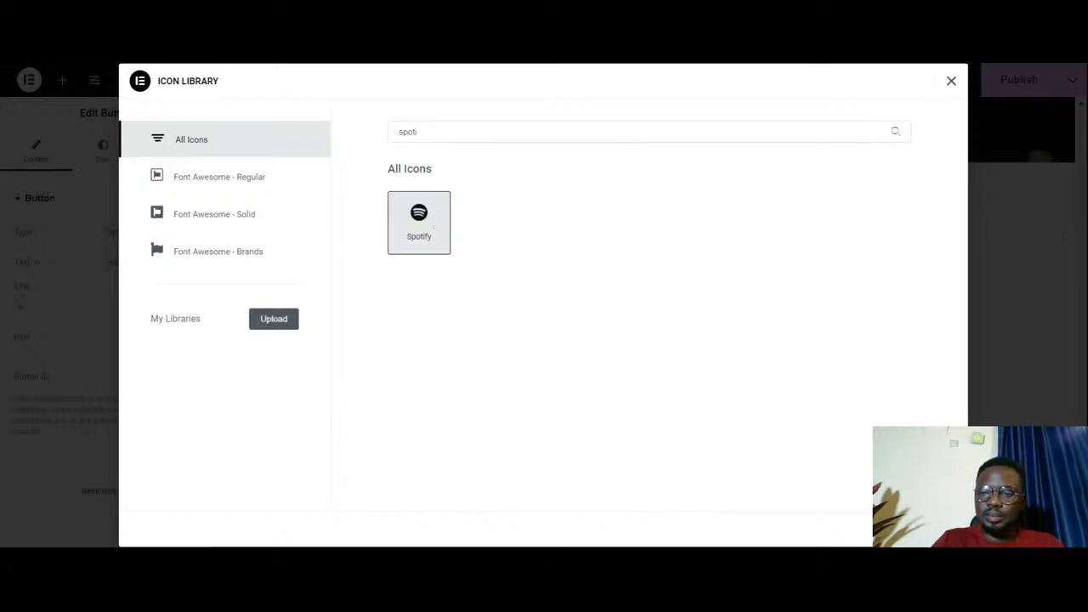
left_click(931, 529)
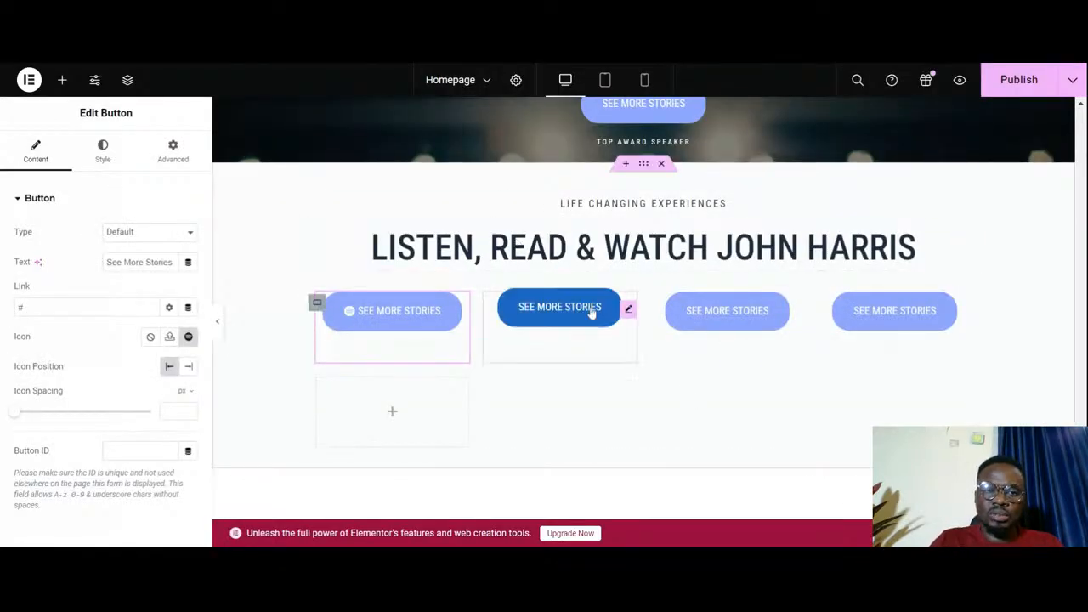
- Give the second button in the grid the plain Youtube icon from the icon library
left_click(629, 311)
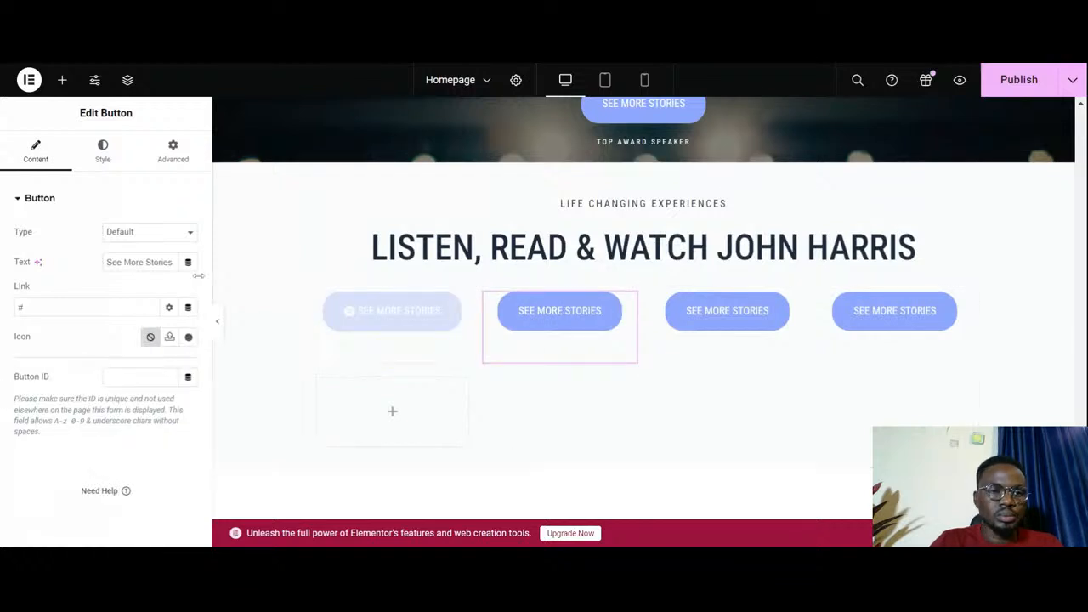
left_click(189, 337)
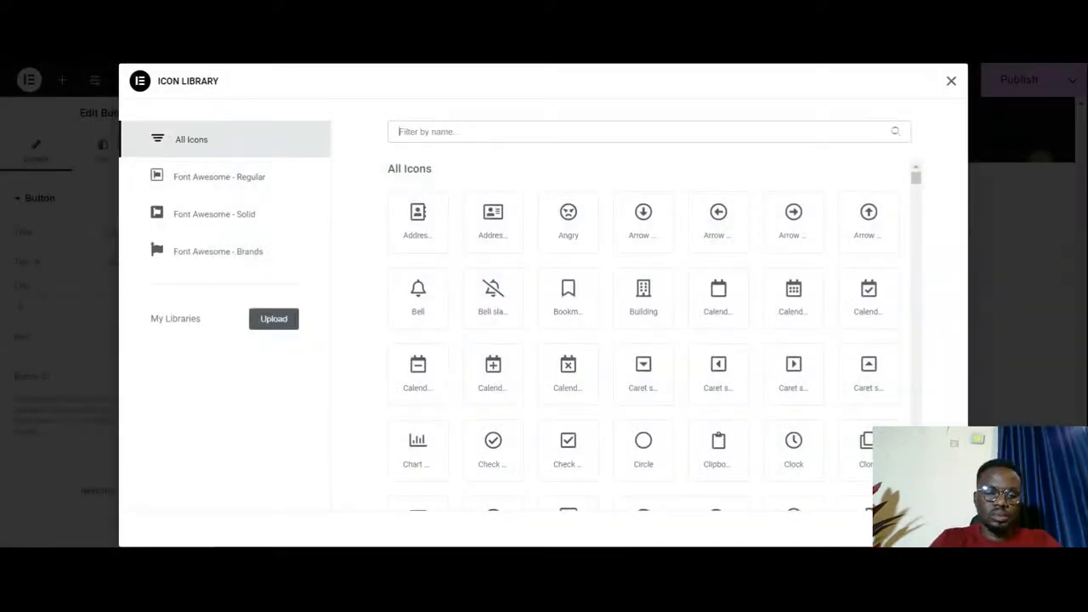
type("you")
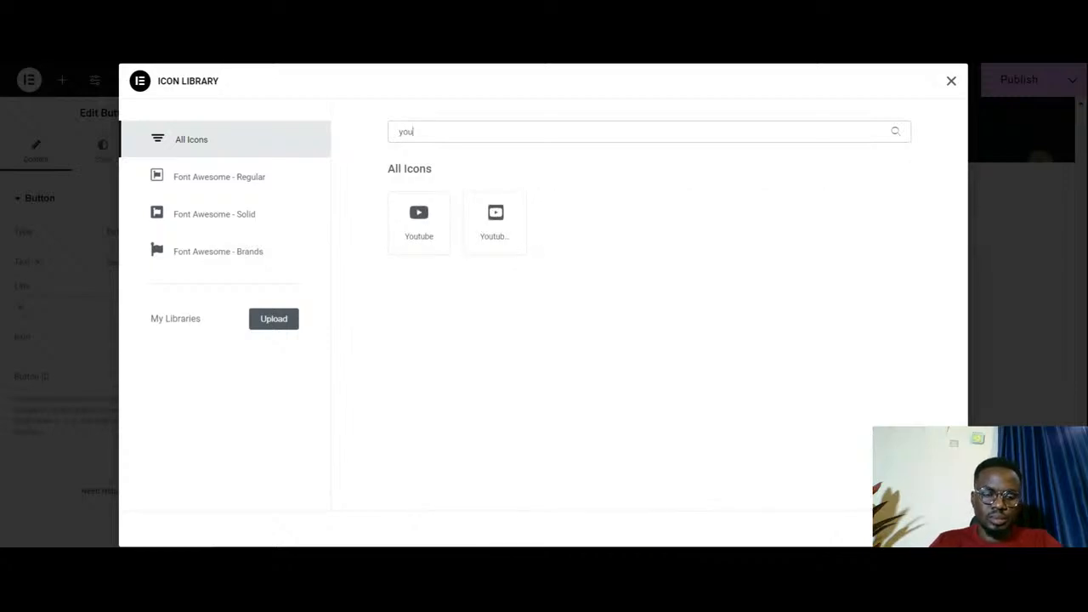
left_click(430, 234)
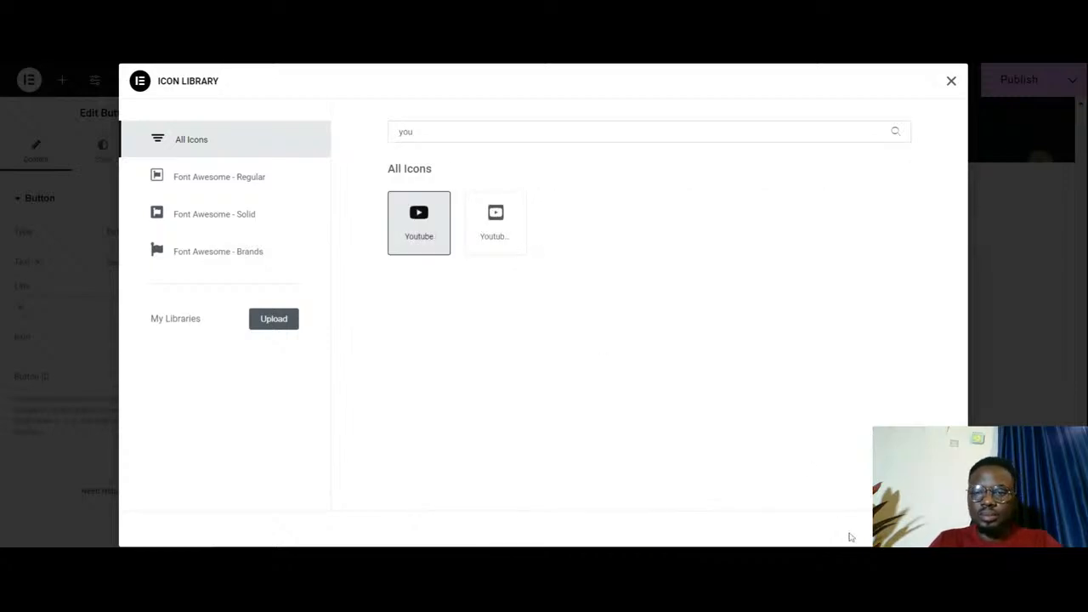
left_click(926, 529)
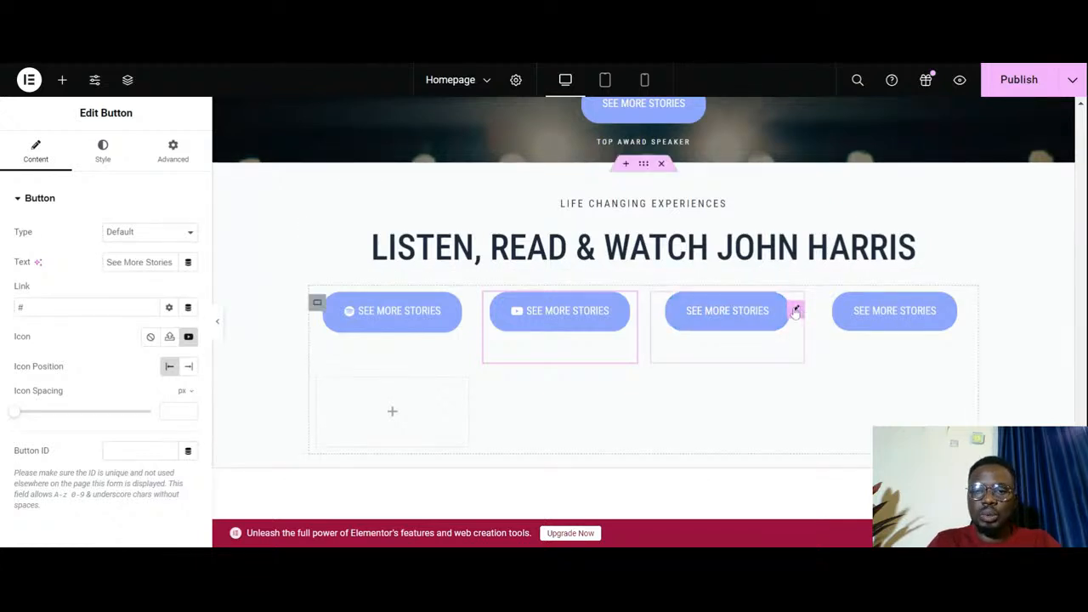
- Give the third button in the grid the Instagram icon from the icon library
left_click(795, 311)
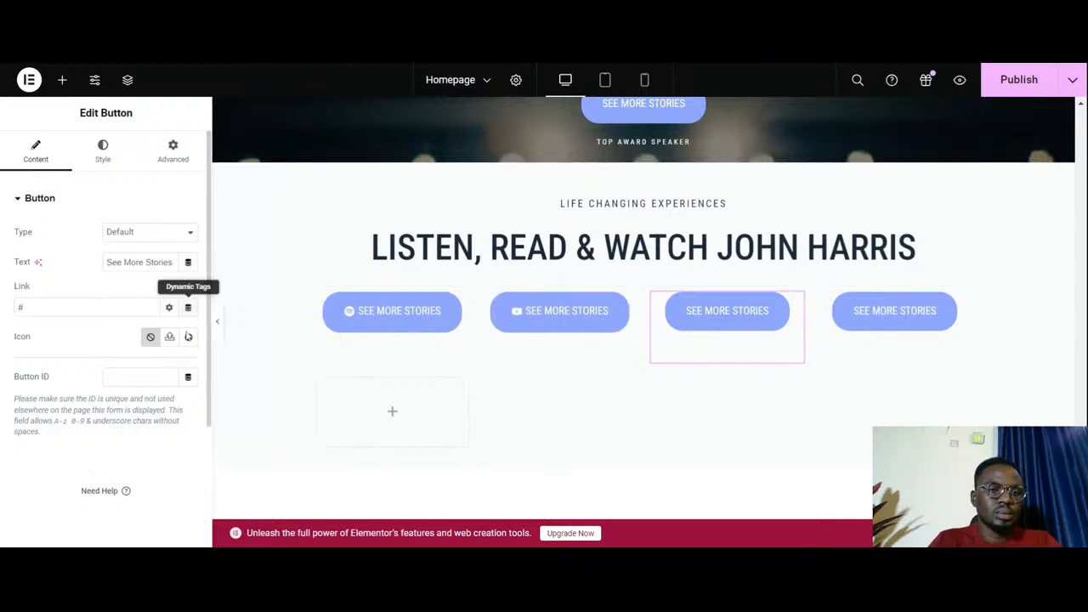
left_click(189, 337)
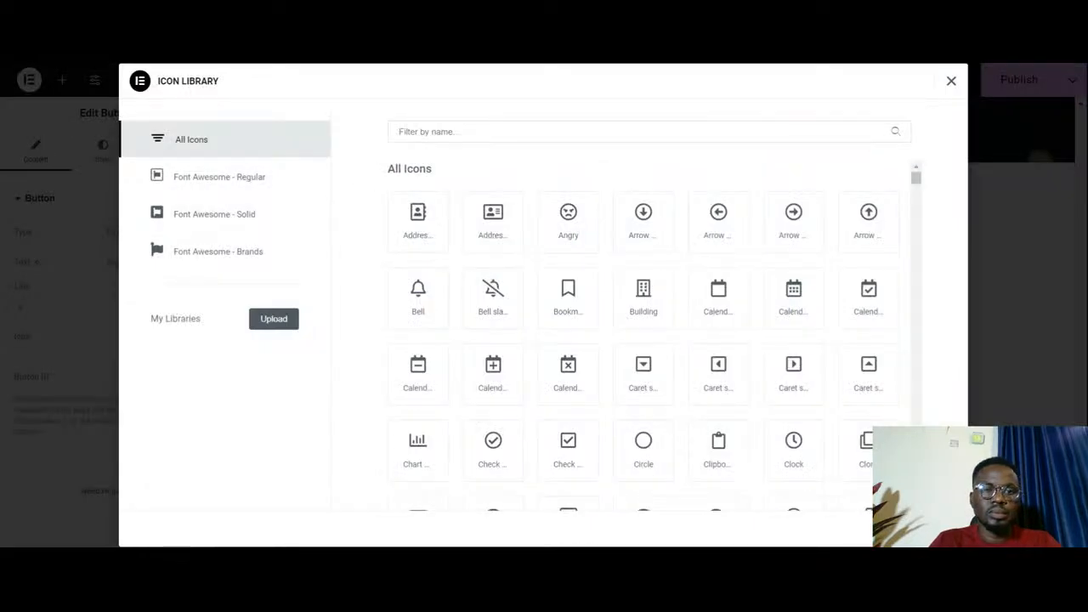
type("inst")
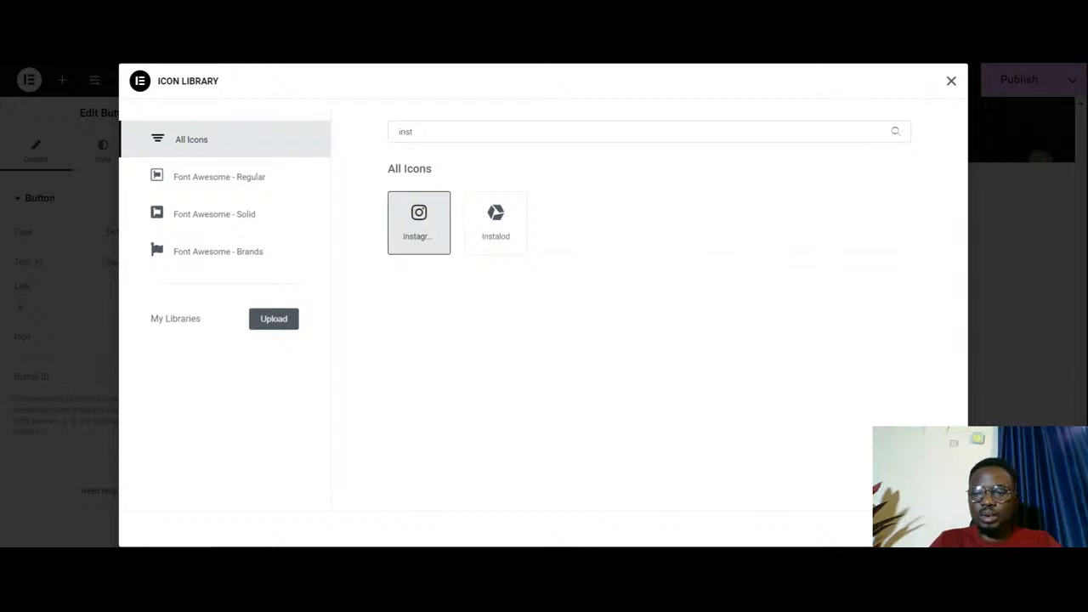
left_click(926, 528)
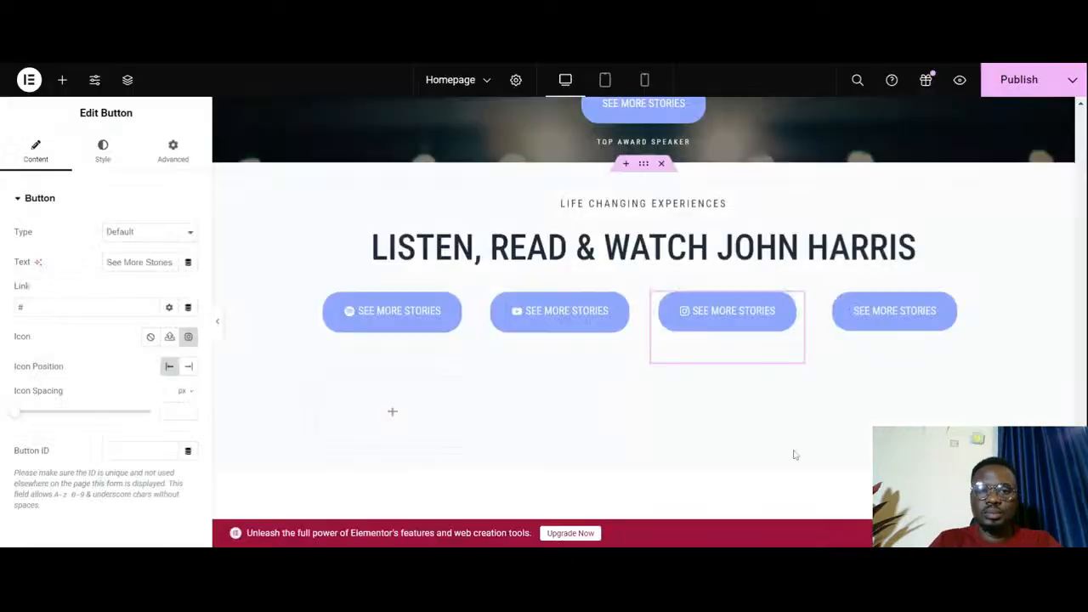
- Give the fourth button in the grid the plain Twitter bird icon from the icon library
left_click(962, 308)
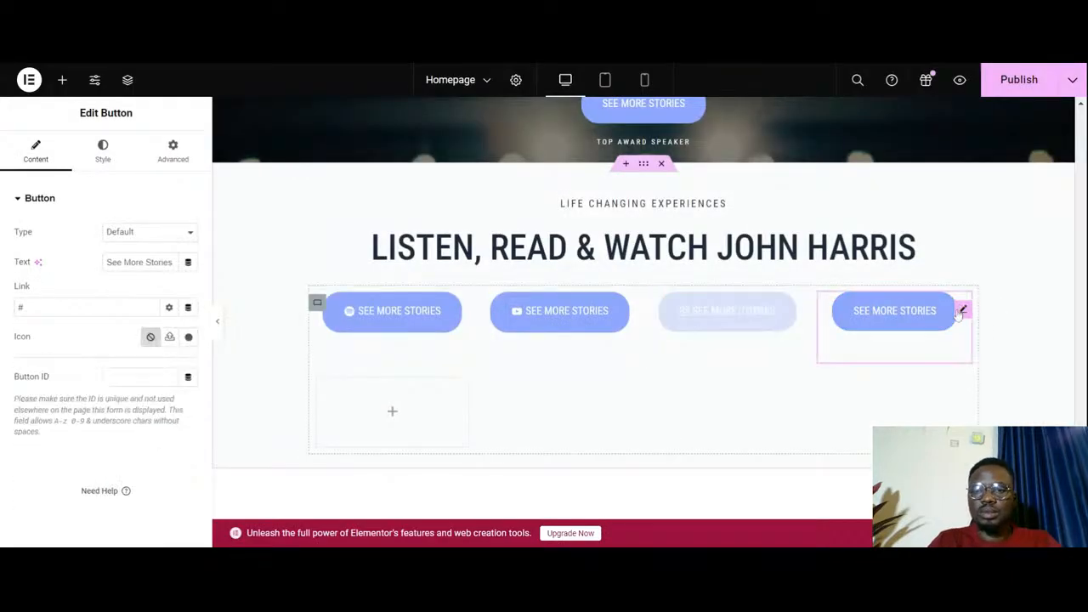
left_click(109, 155)
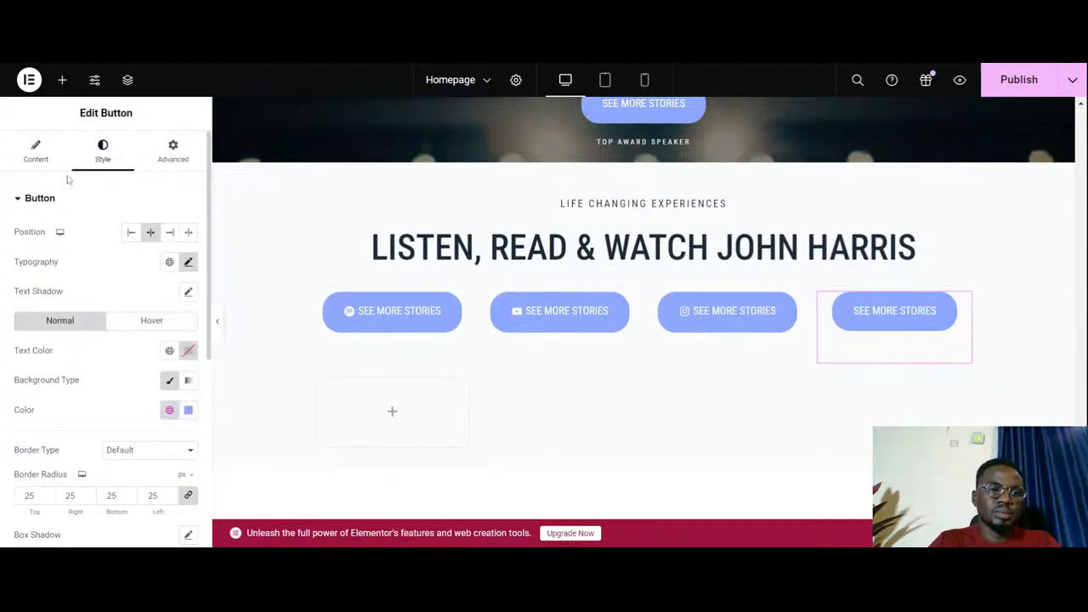
left_click(35, 152)
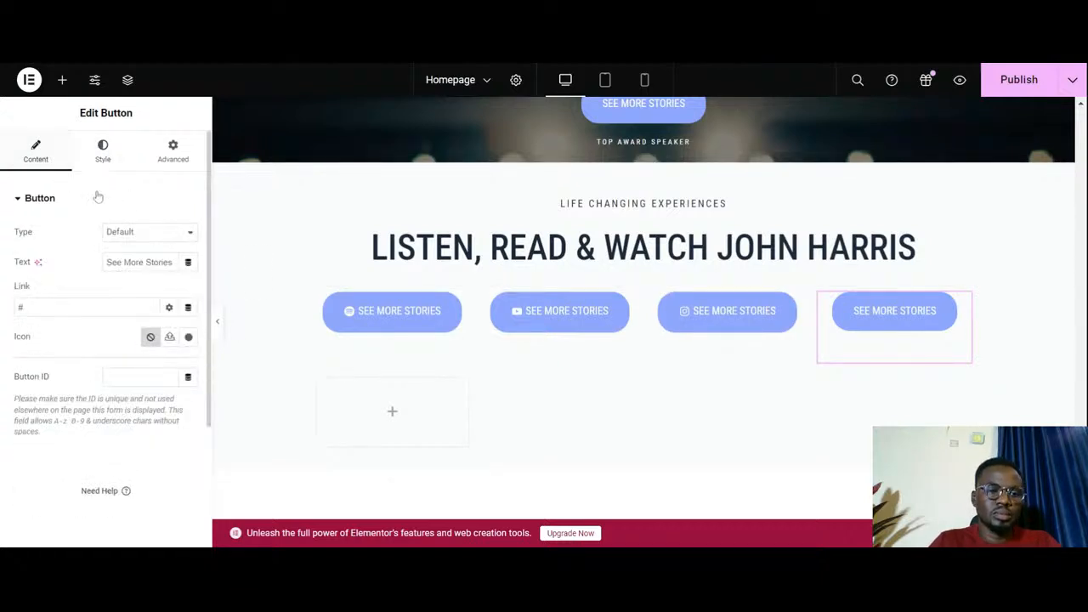
left_click(188, 337)
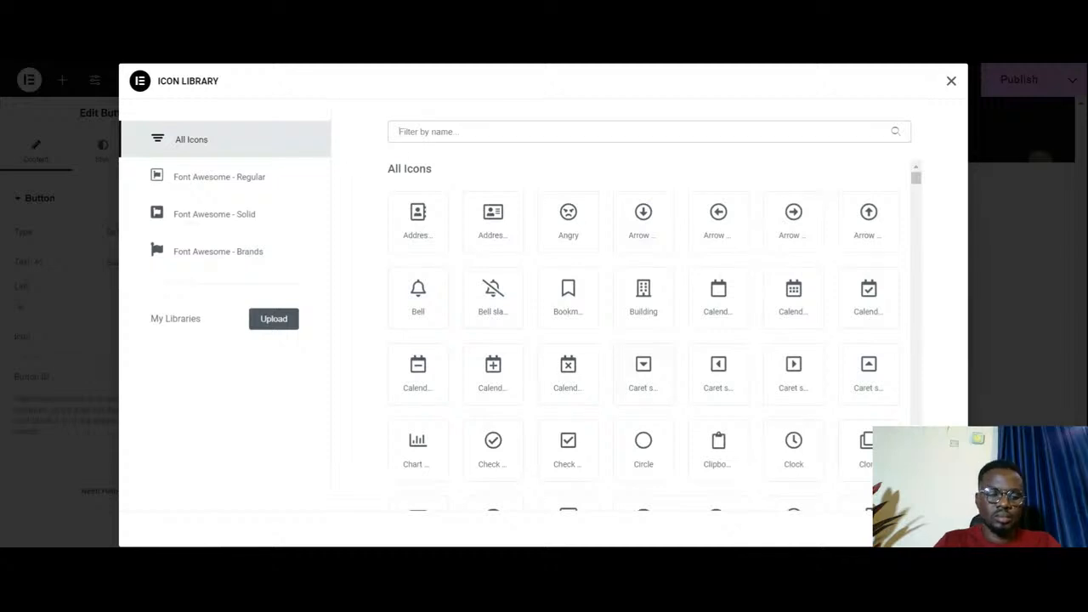
type("twi")
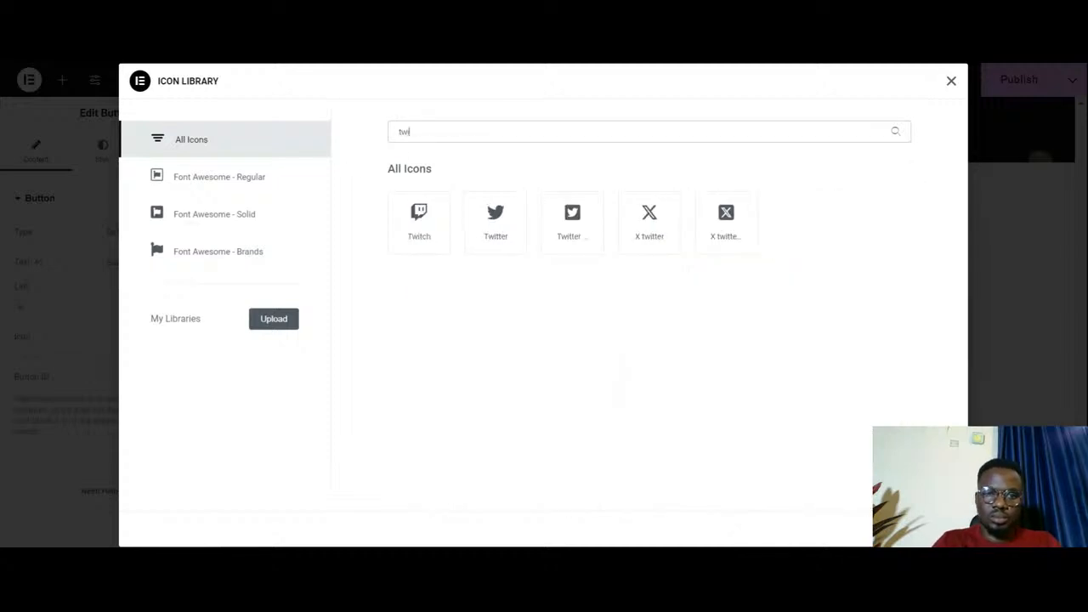
left_click(500, 231)
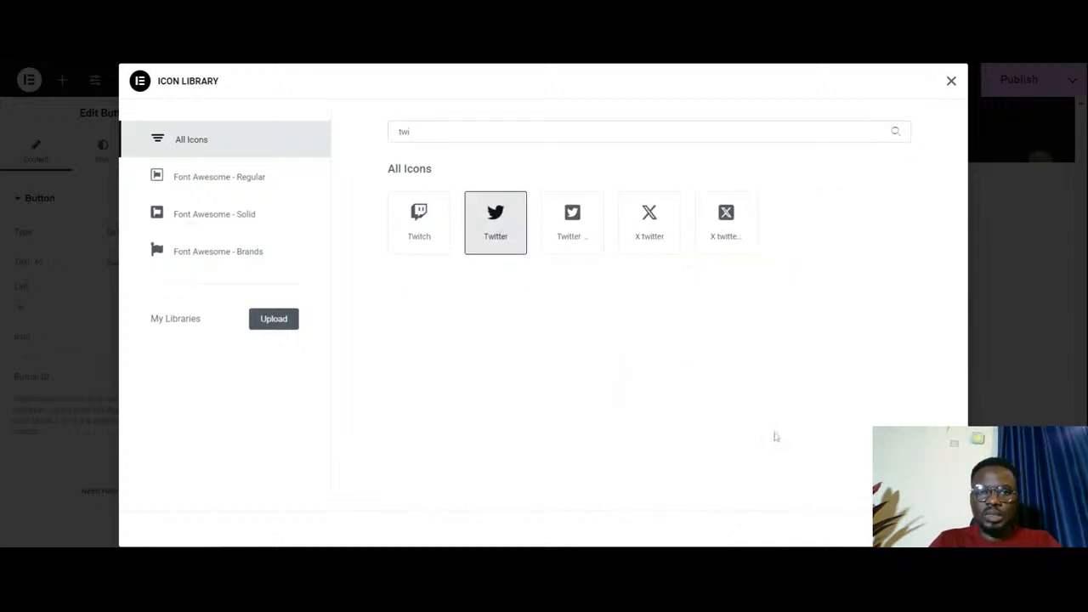
left_click(933, 529)
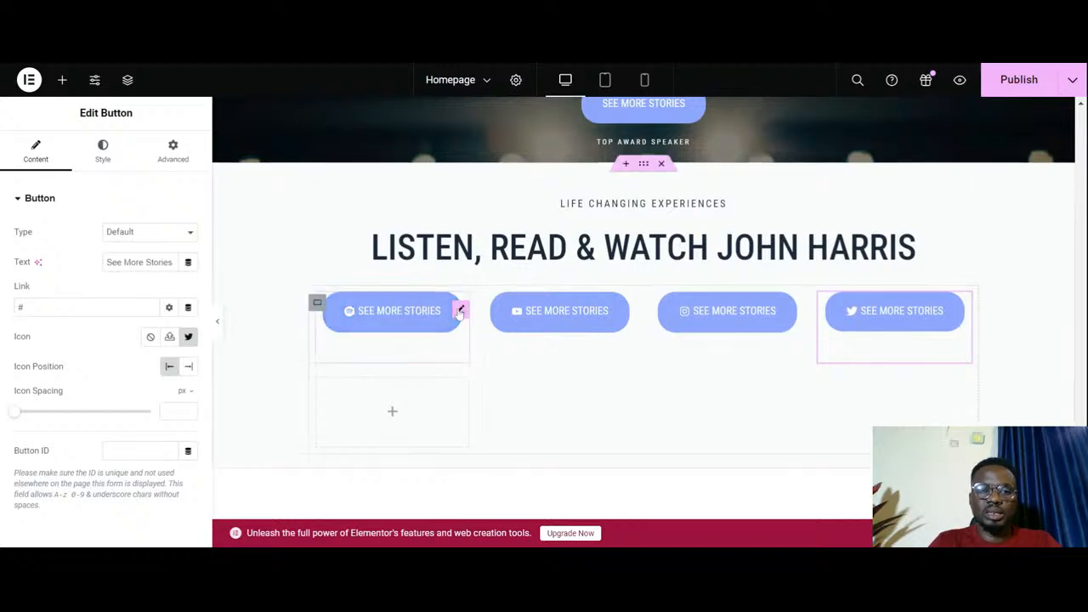
- Set the Spotify button's padding to 10 px for top and bottom and 20 px for right and left
left_click(460, 311)
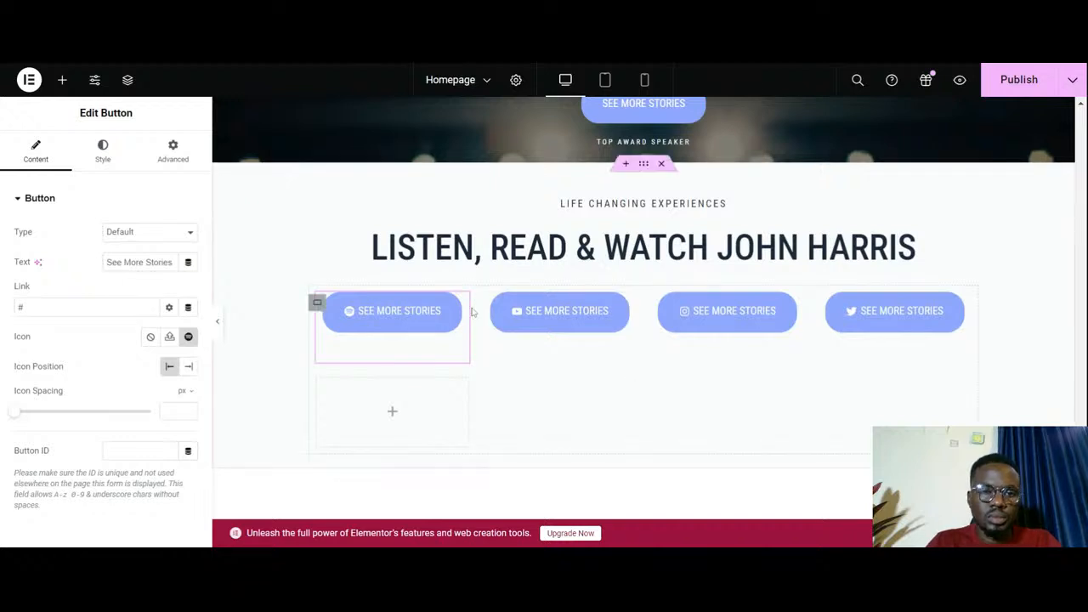
left_click(113, 157)
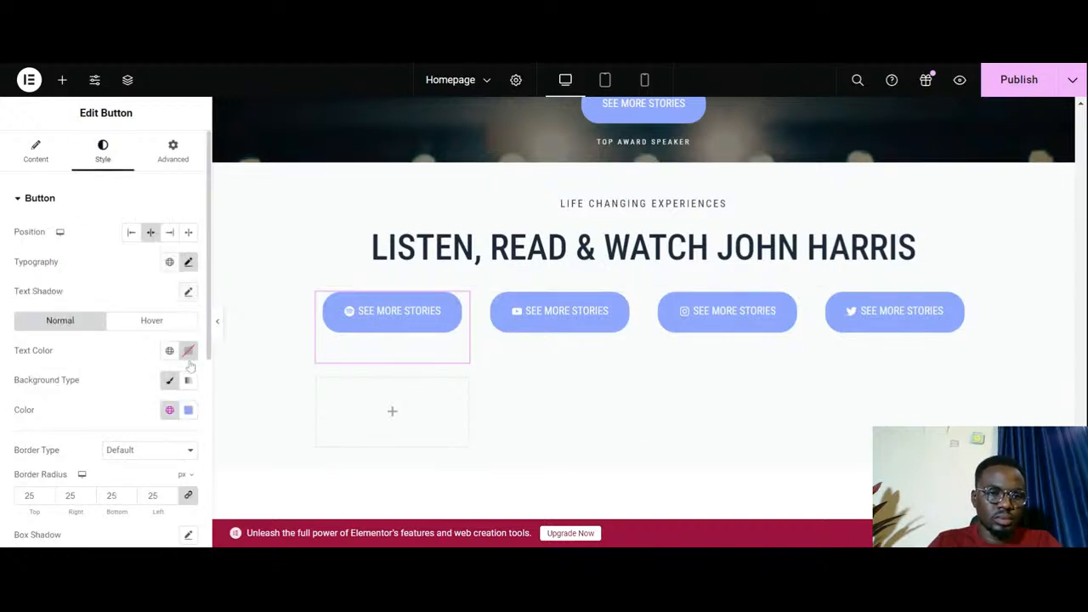
scroll(163, 428, "down", 3)
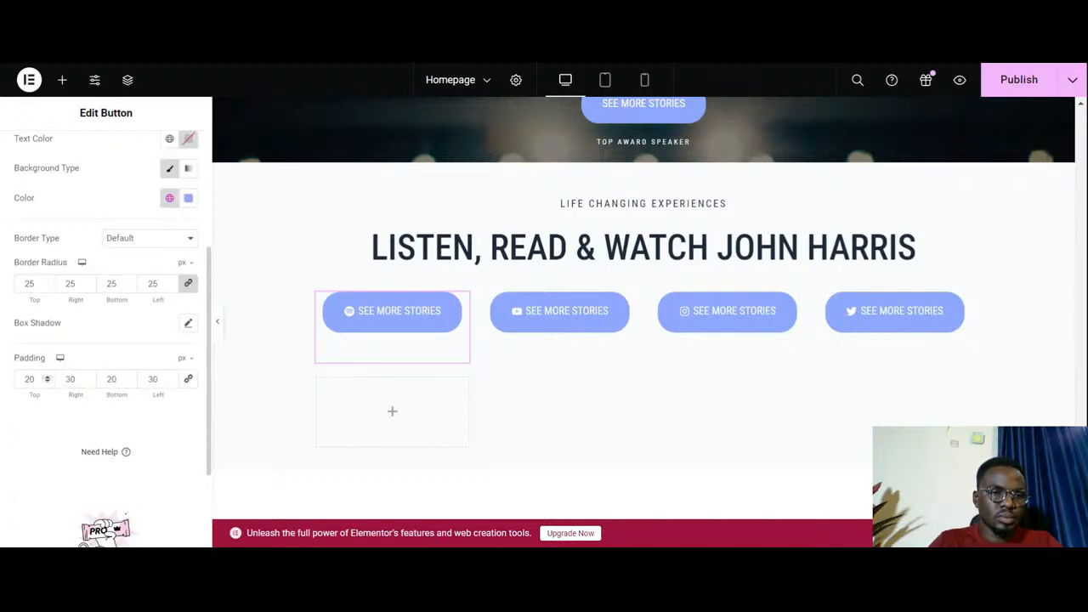
type("10")
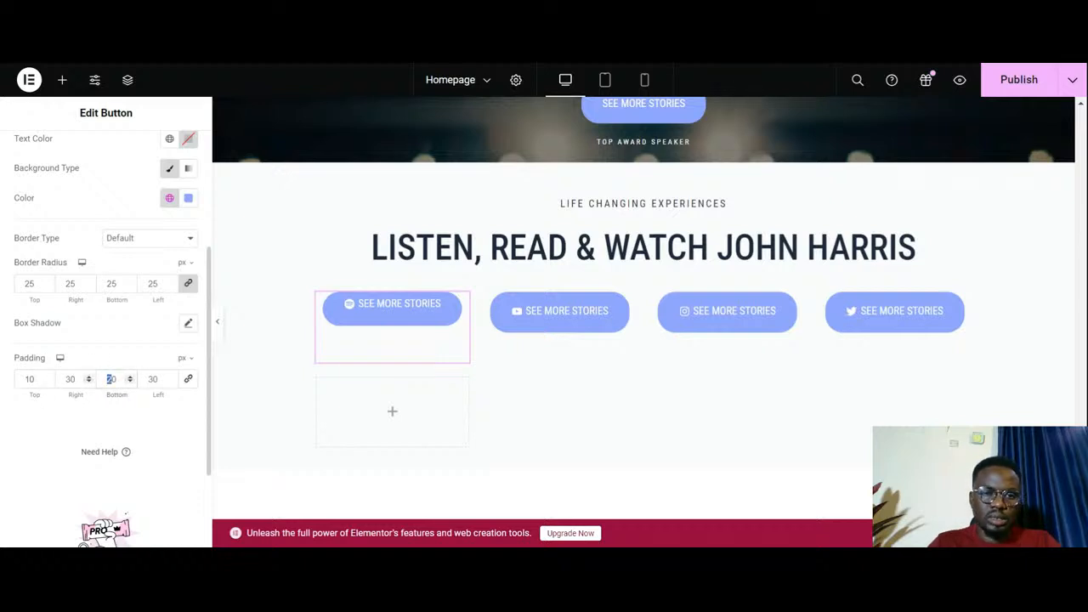
type("1")
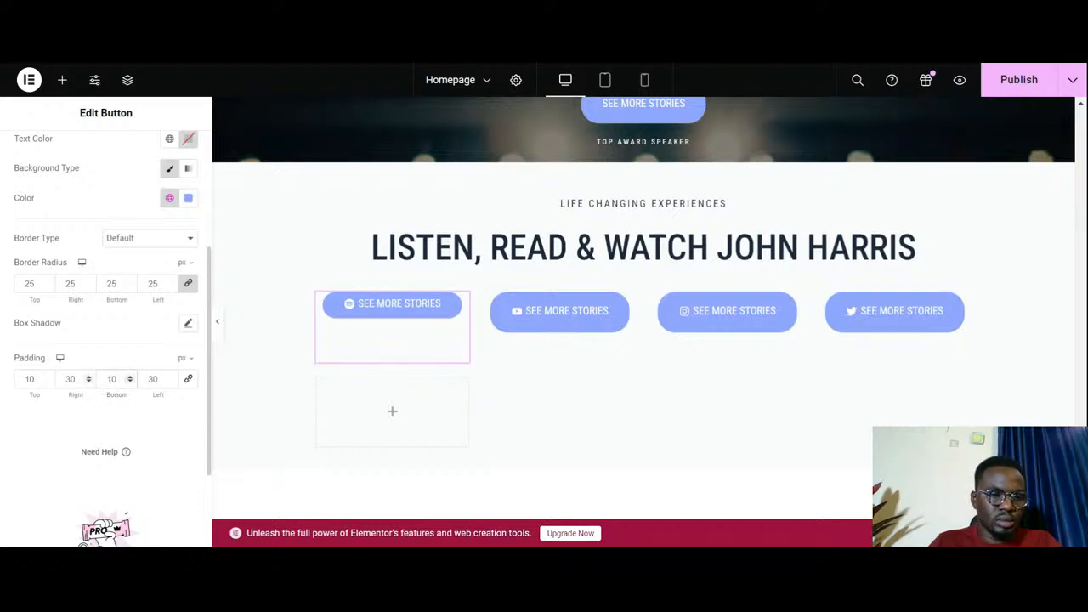
left_click_drag(71, 379, 66, 379)
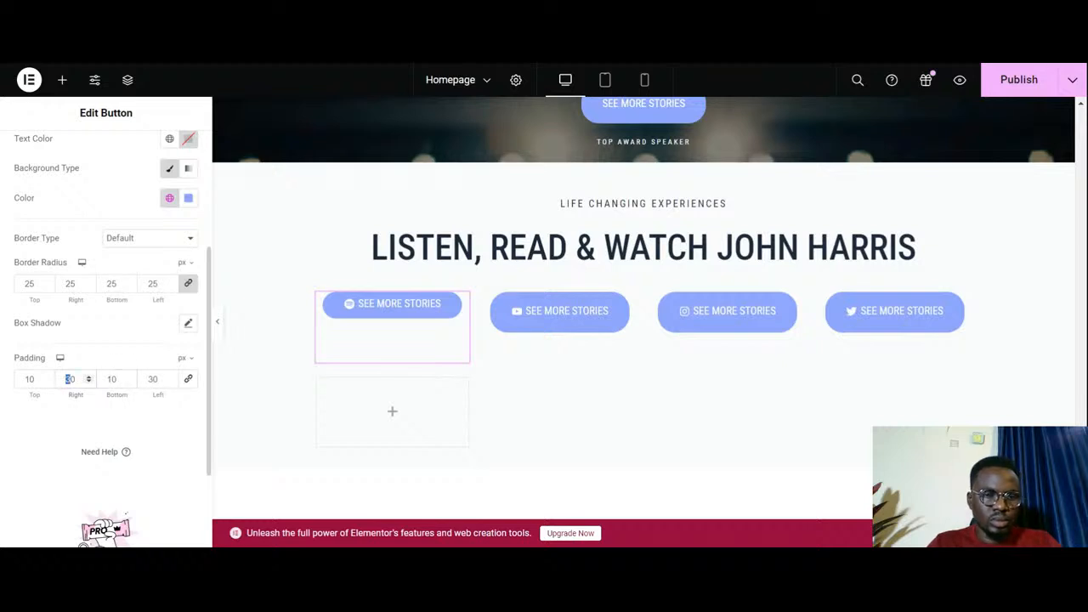
type("2")
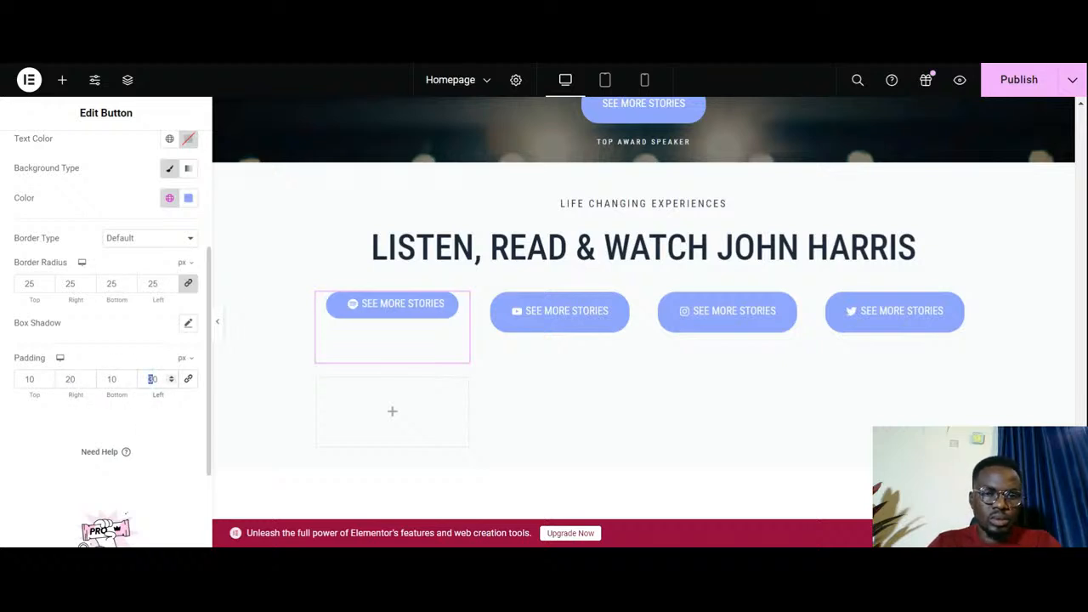
type("2")
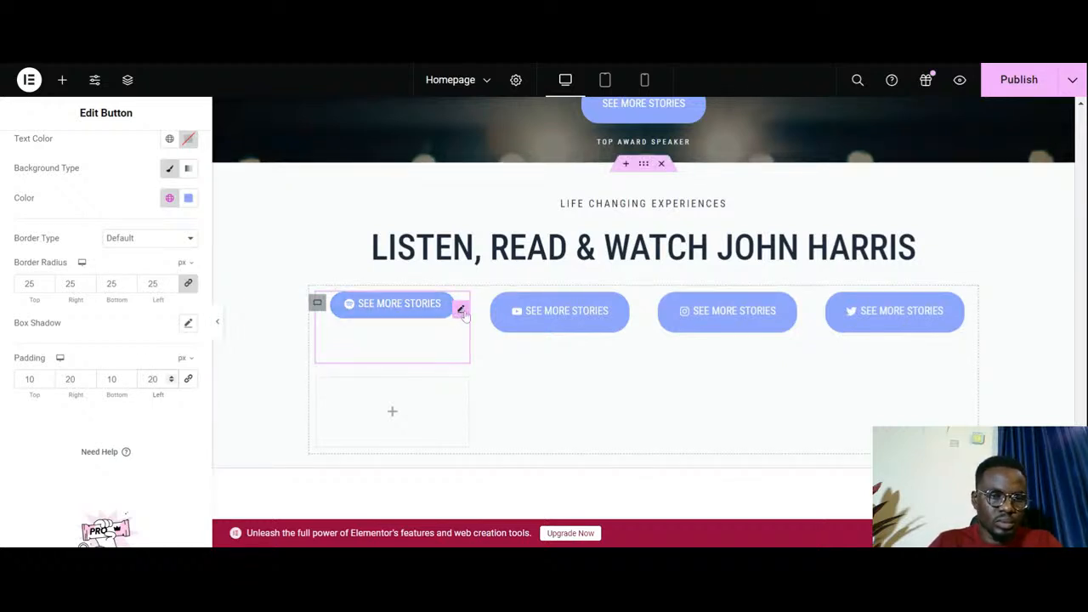
- Copy the Spotify button and paste its style onto the Youtube, Instagram and Twitter buttons
right_click(462, 312)
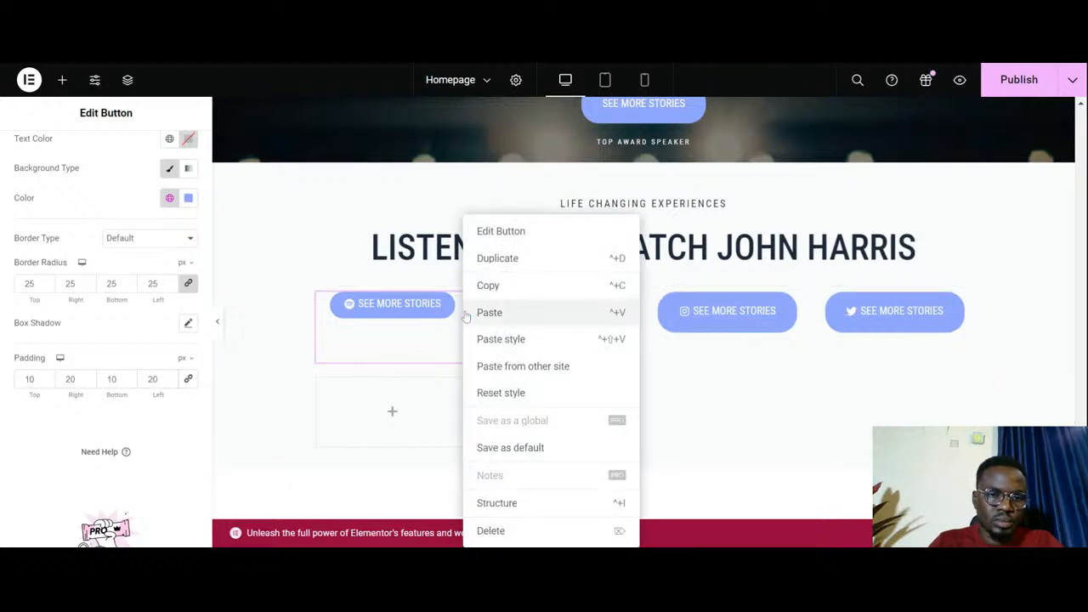
left_click(501, 285)
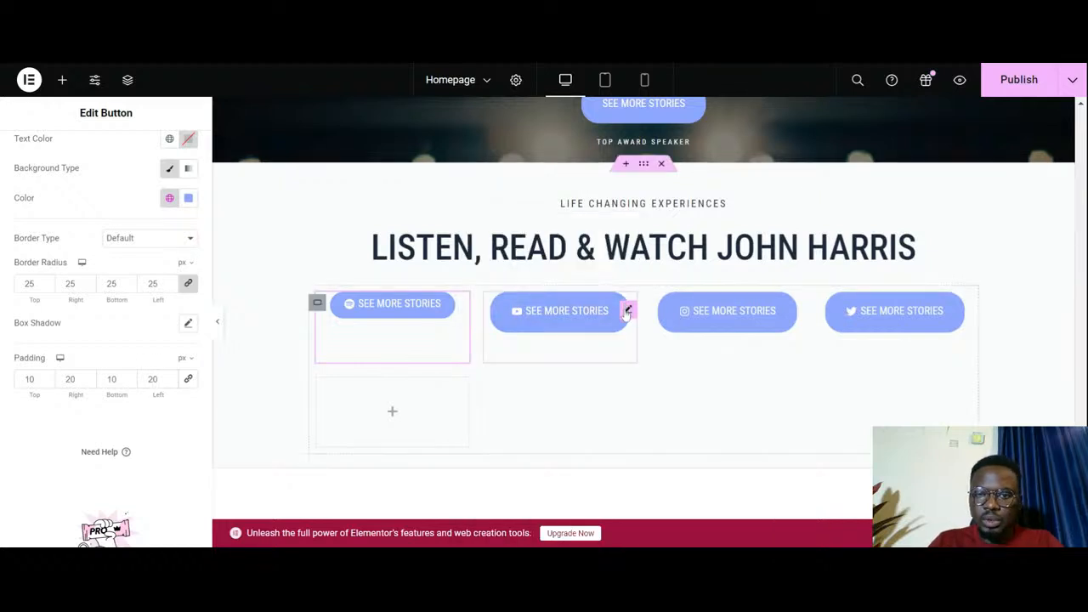
right_click(627, 312)
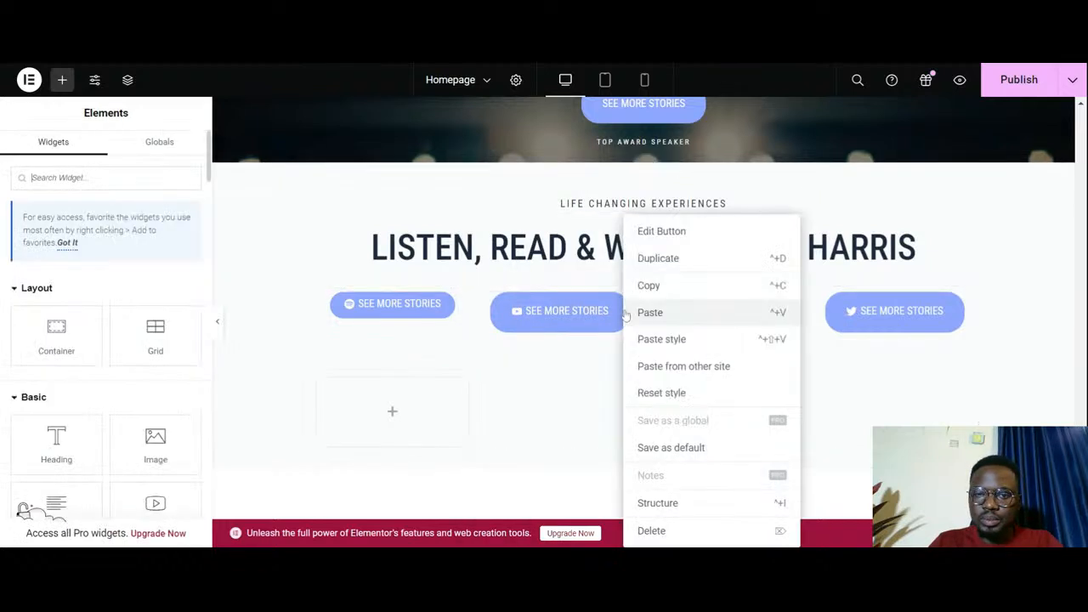
left_click(664, 340)
right_click(795, 315)
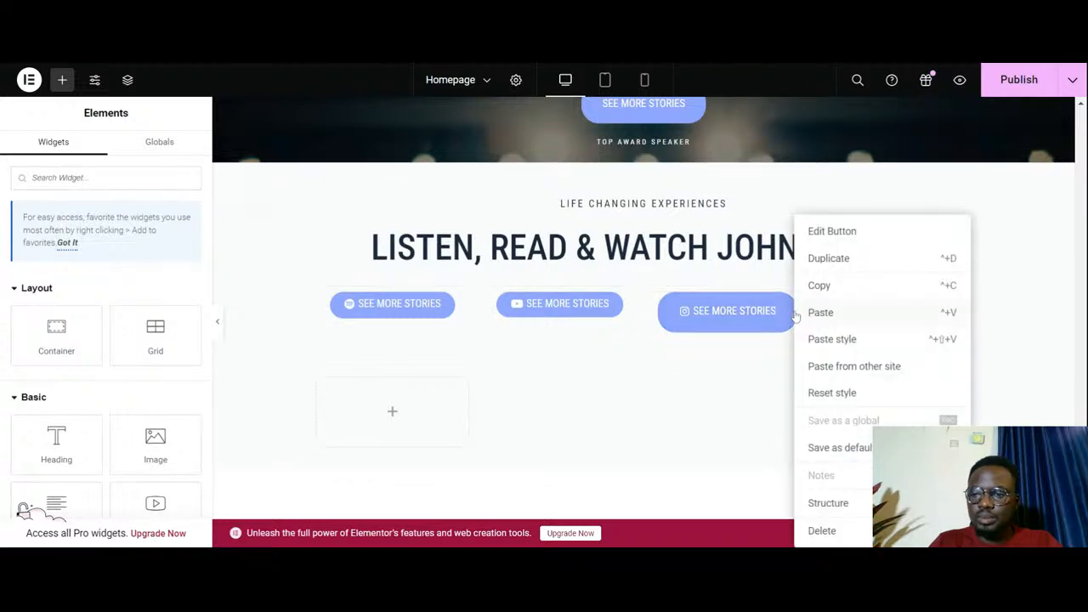
left_click(815, 342)
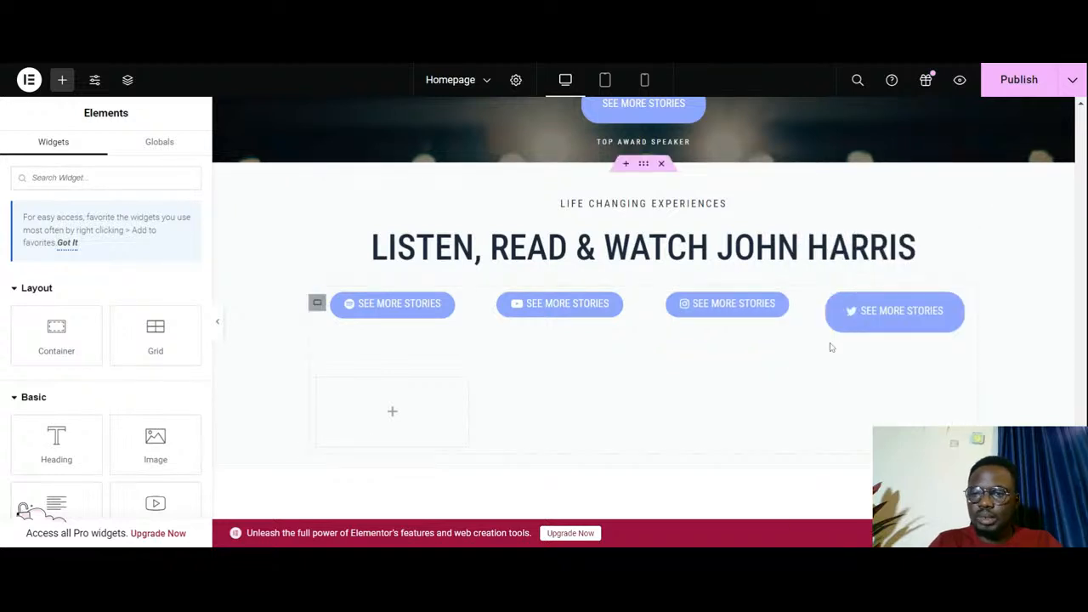
right_click(962, 321)
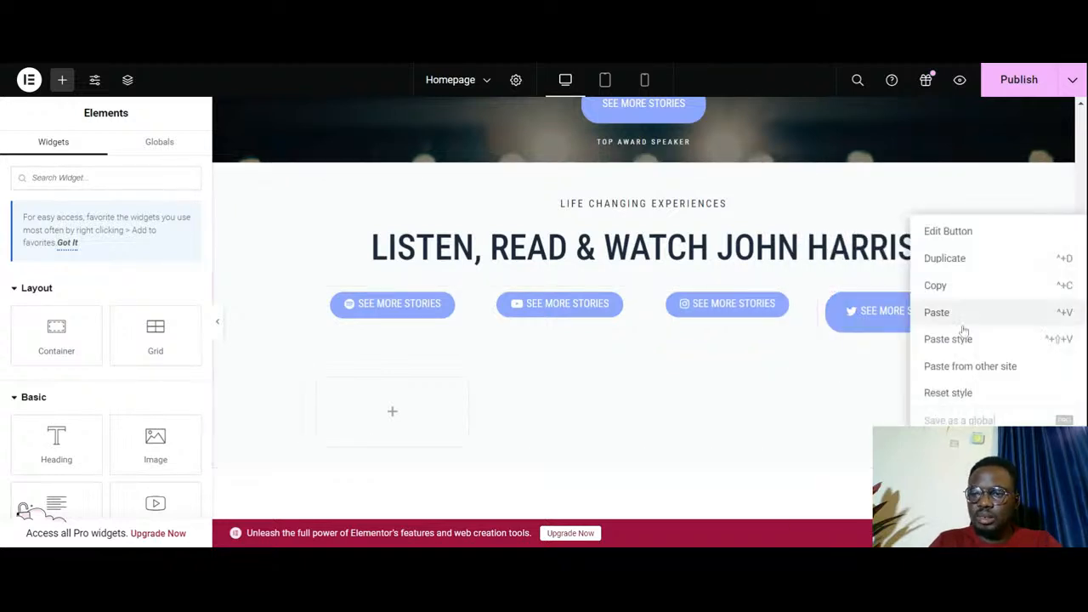
left_click(962, 338)
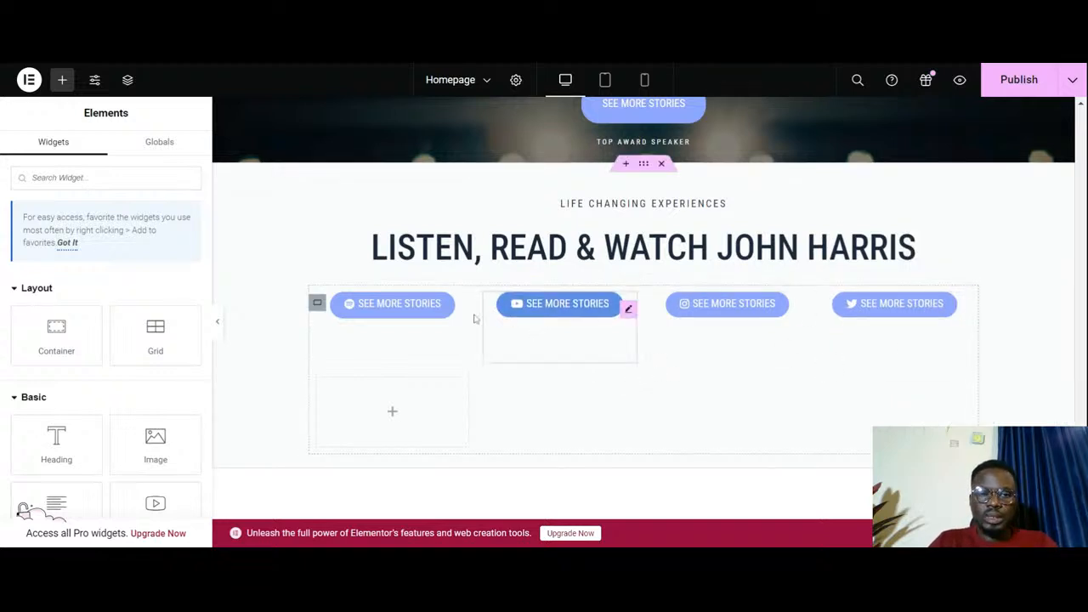
- Set the Youtube button's background color to the custom red #ed3161
left_click(629, 311)
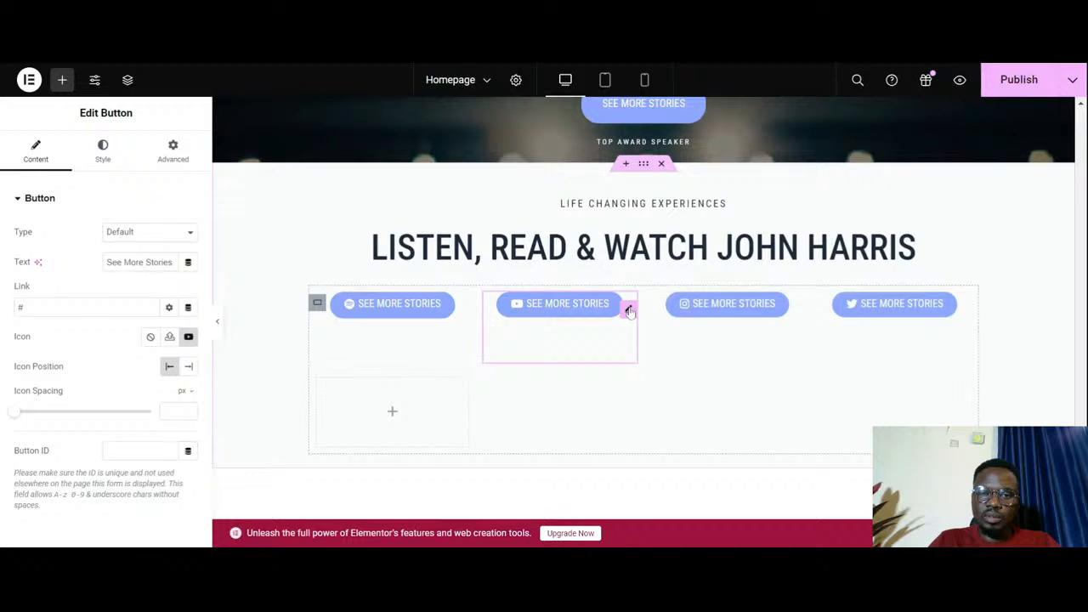
left_click(103, 151)
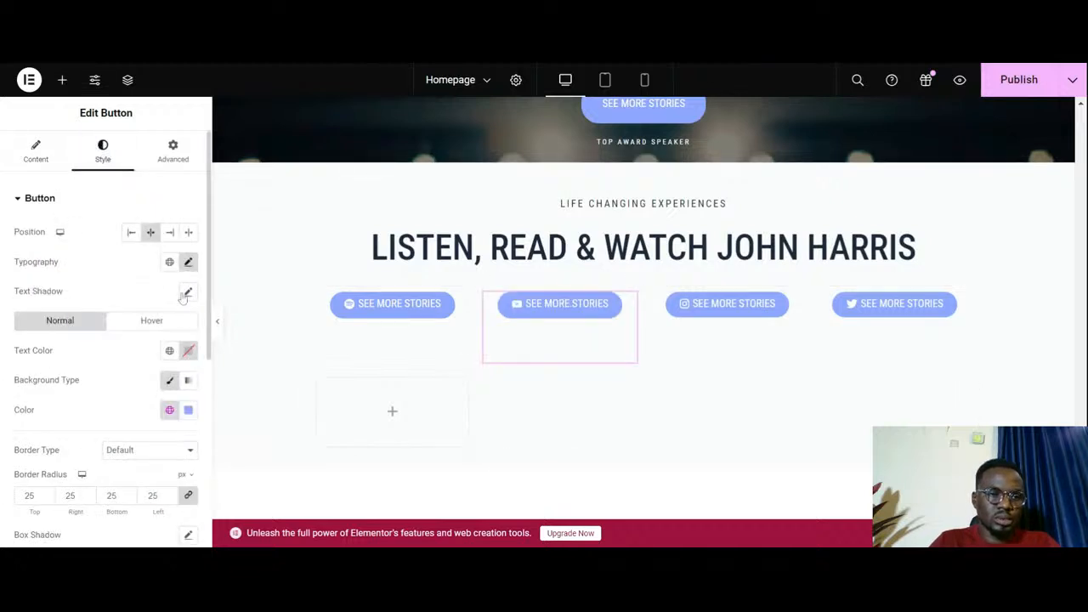
left_click(169, 410)
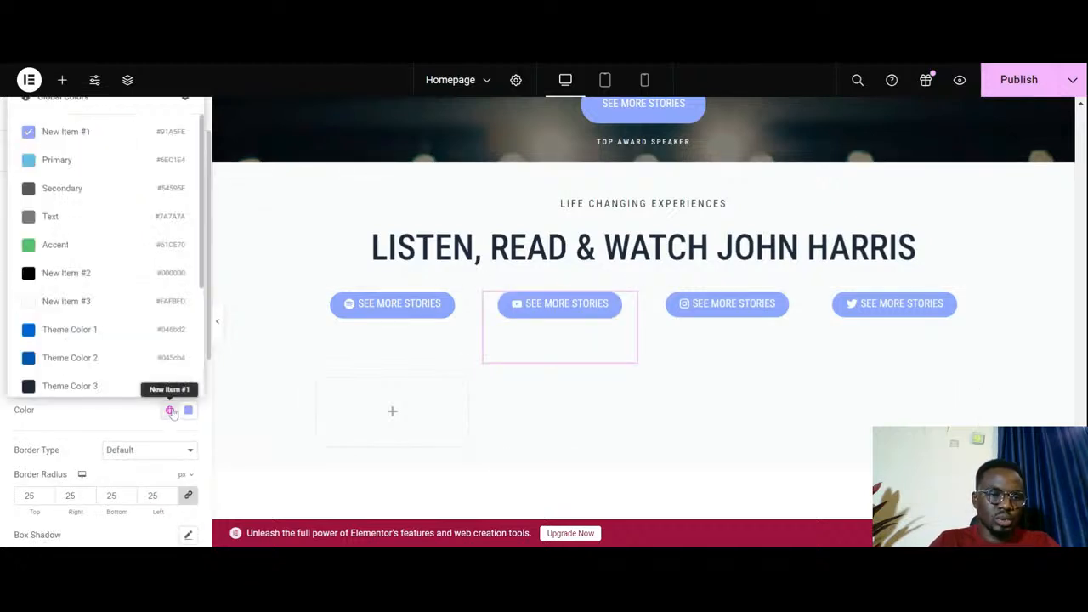
scroll(121, 279, "down", 2)
scroll(123, 285, "up", 2)
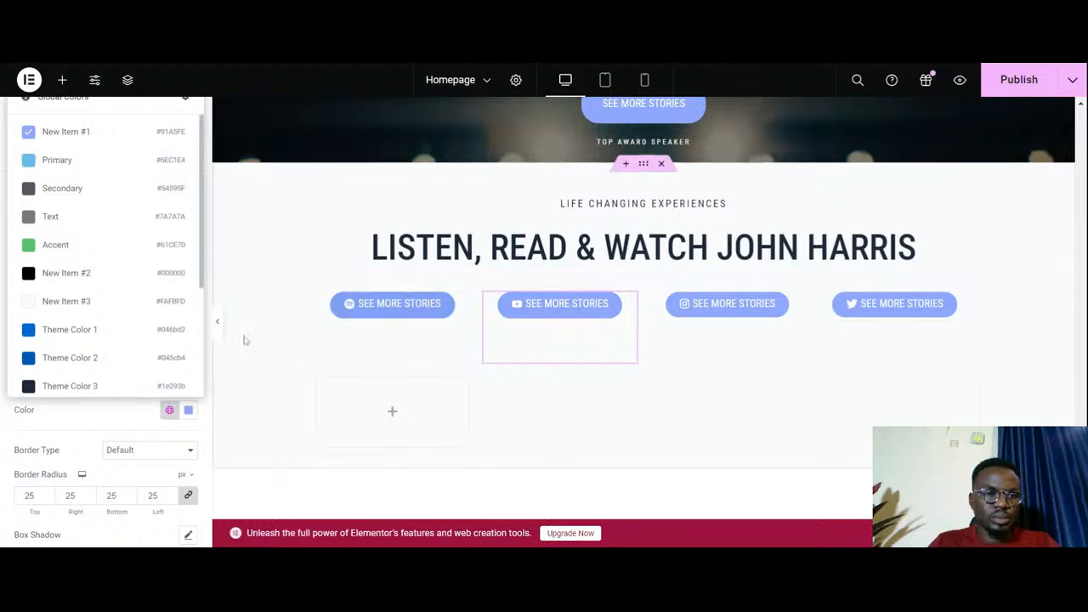
left_click(189, 410)
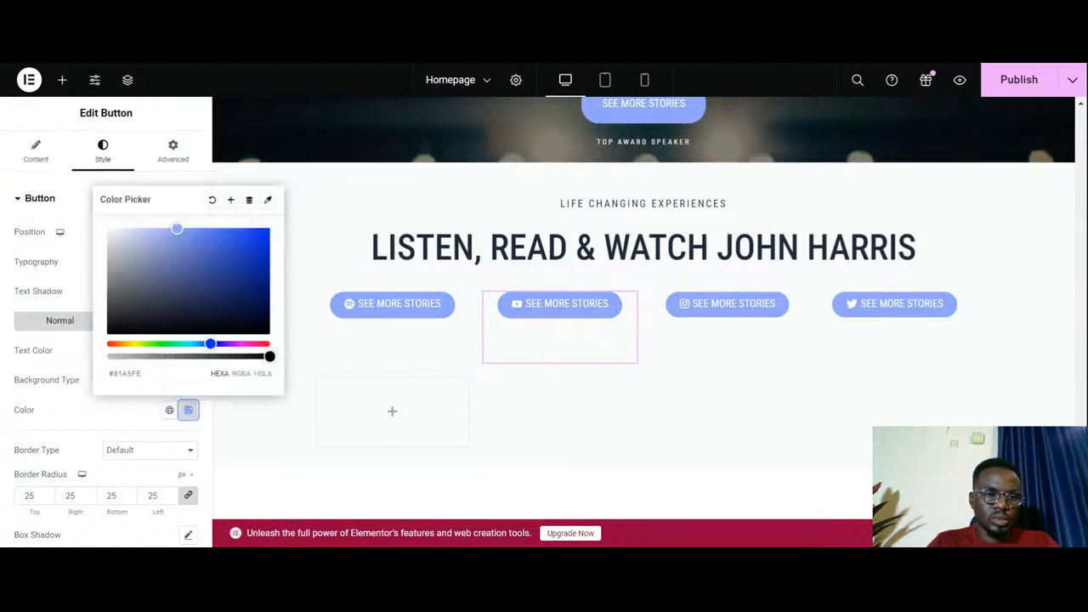
key("ctrl+v")
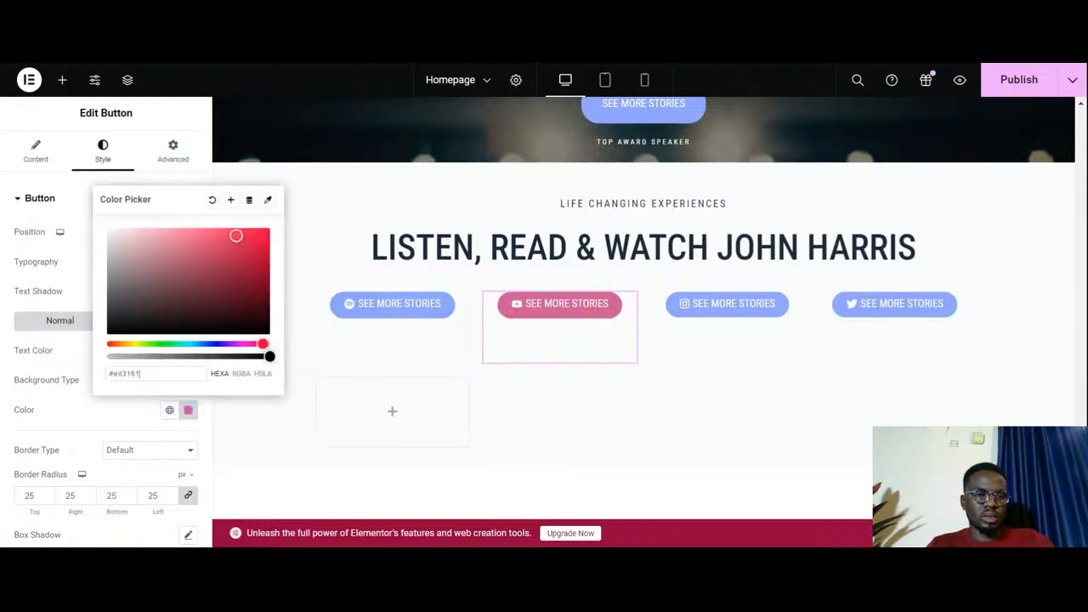
left_click(101, 420)
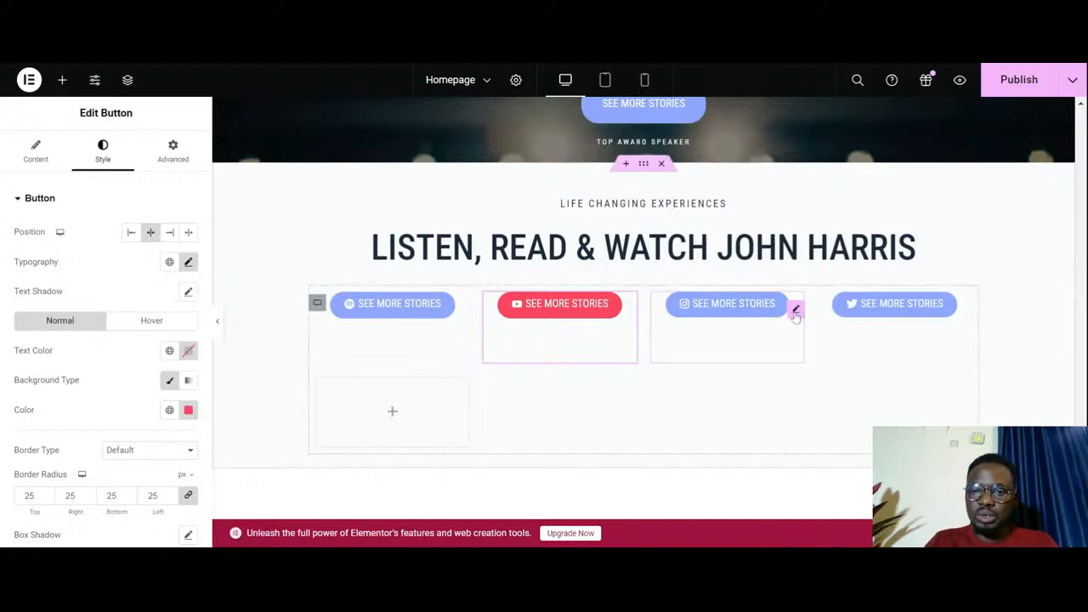
- Set the Instagram button's background color to the custom violet-blue #4C30E7
left_click(795, 312)
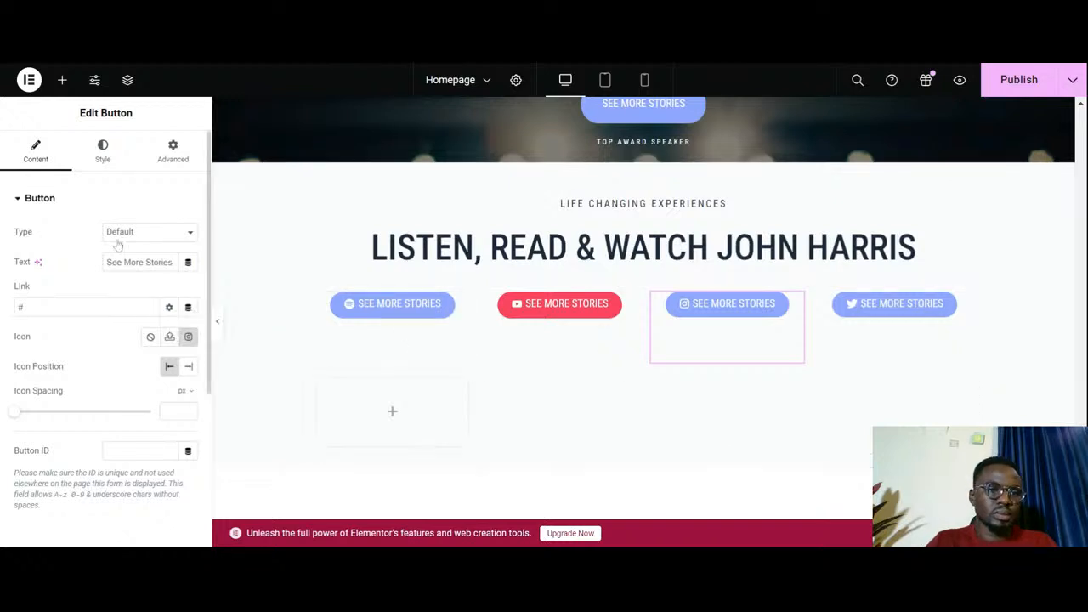
left_click(116, 161)
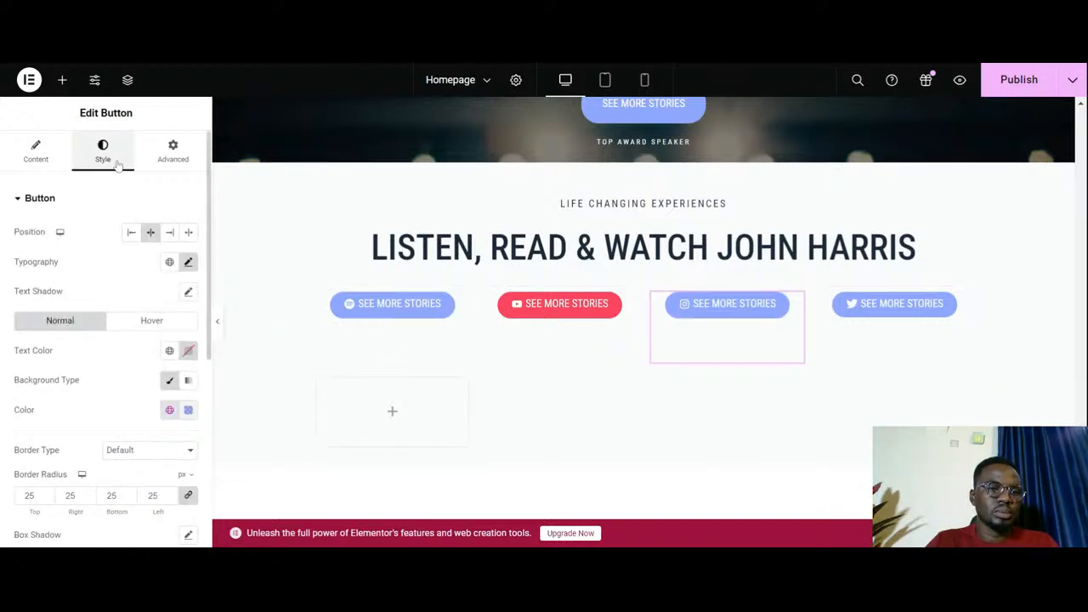
left_click(188, 410)
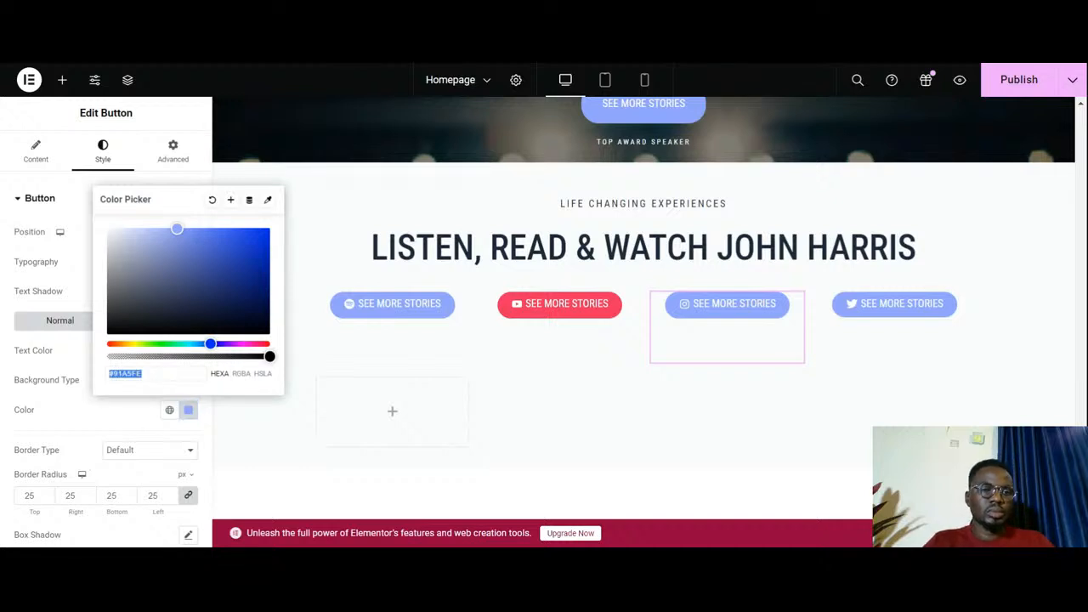
key("ctrl+v")
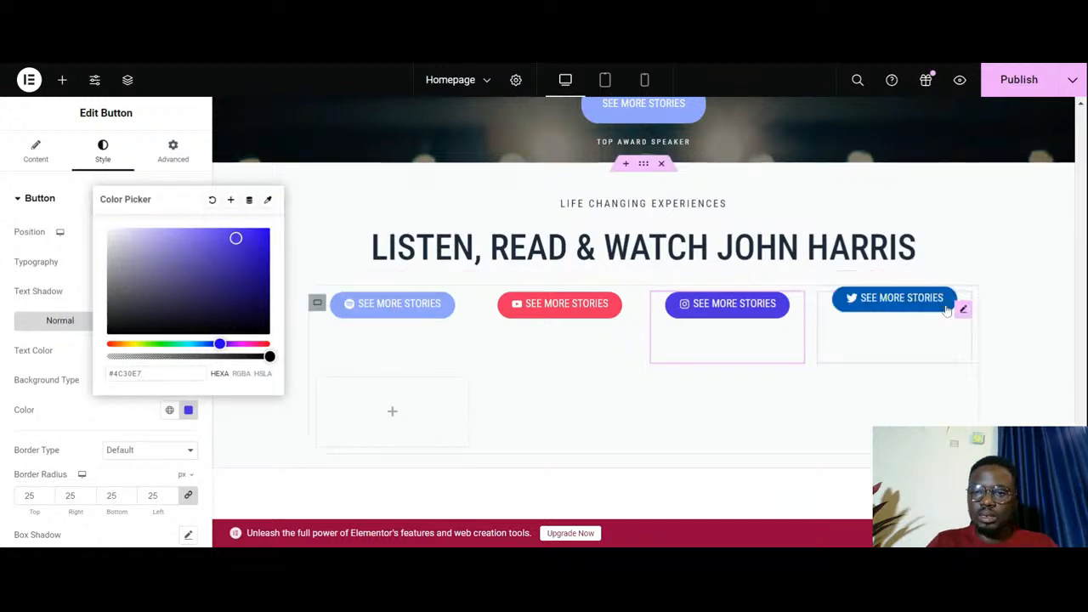
- Set the Twitter button's background color to the custom blue #307cec
left_click(962, 309)
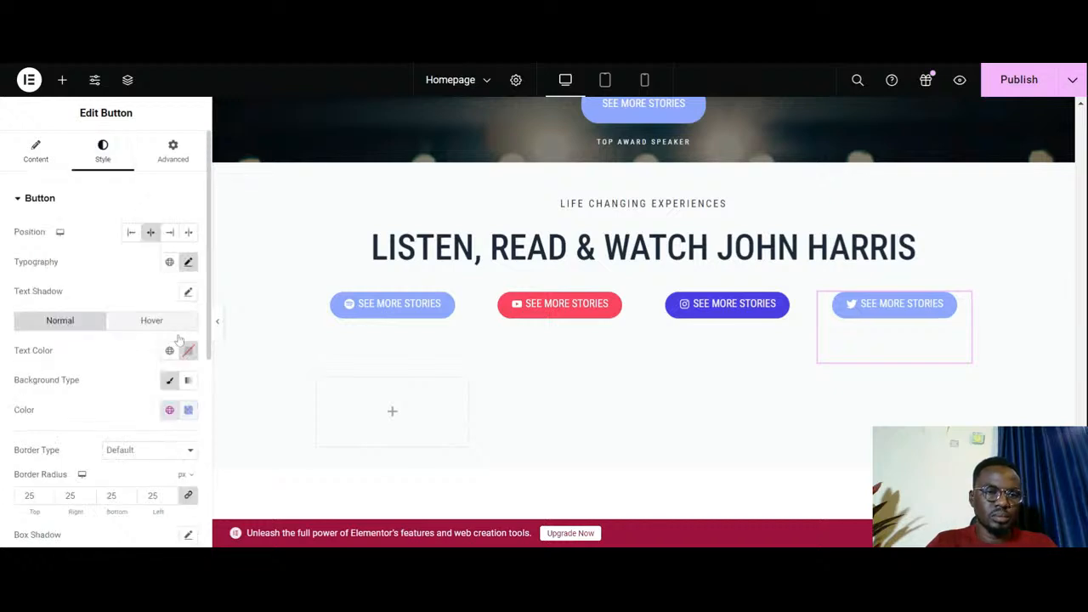
left_click(189, 410)
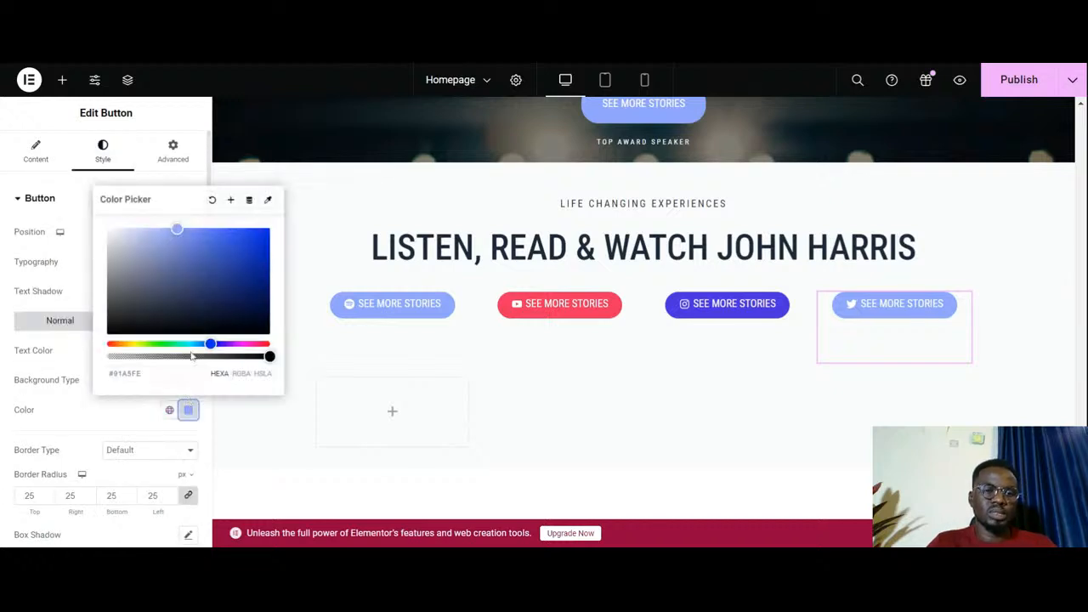
double_click(127, 374)
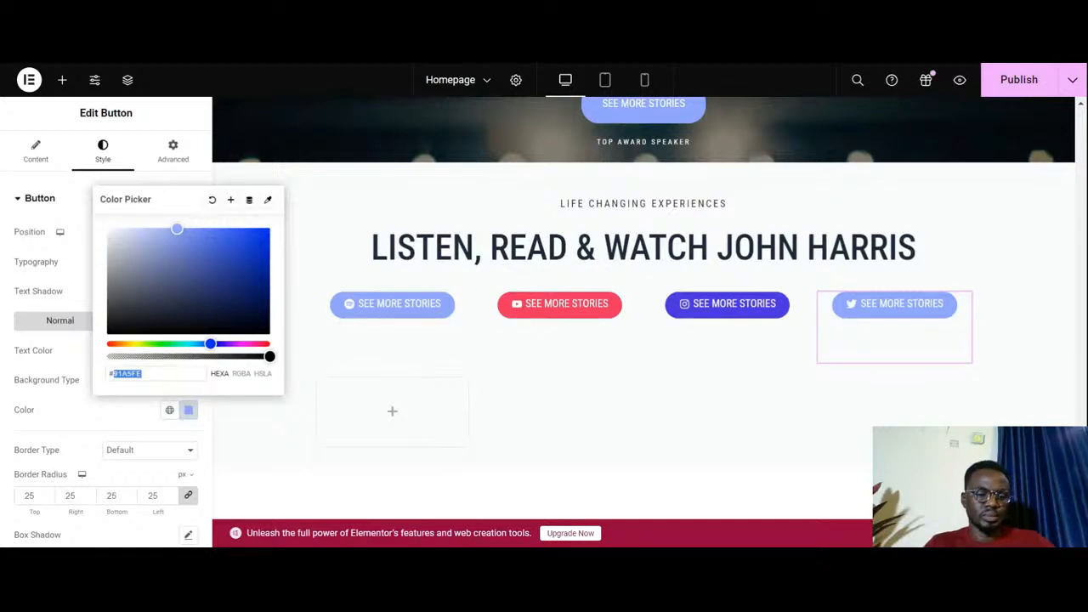
key("ctrl+v")
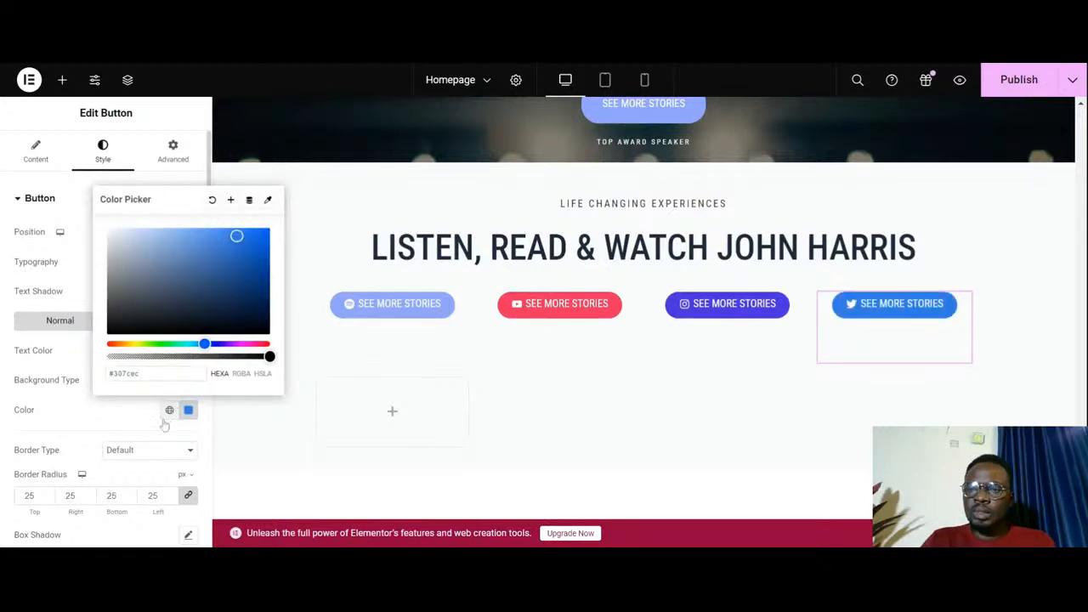
left_click(91, 427)
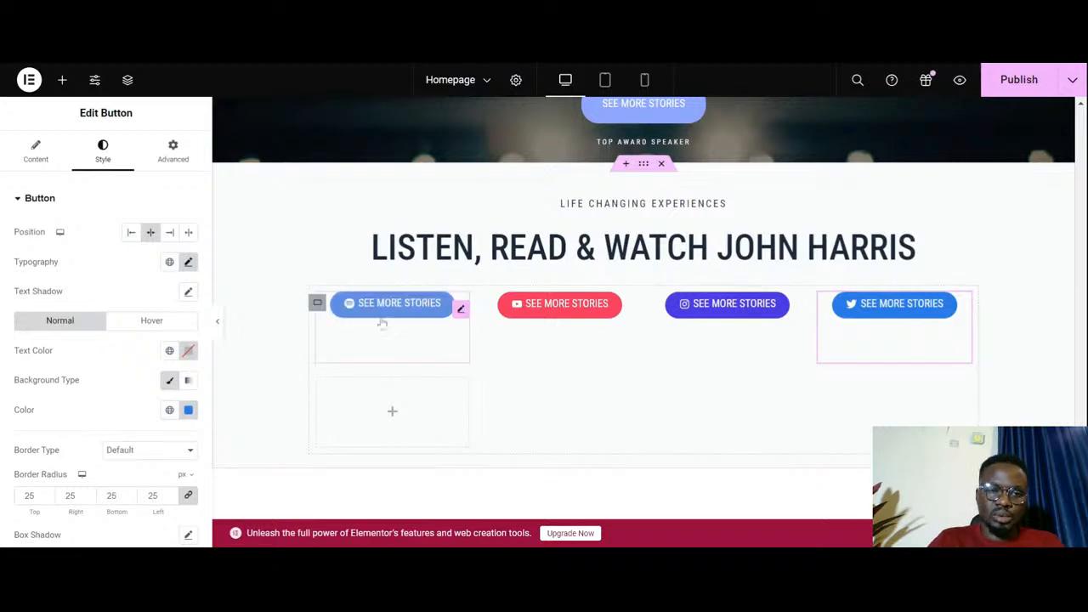
left_click(218, 321)
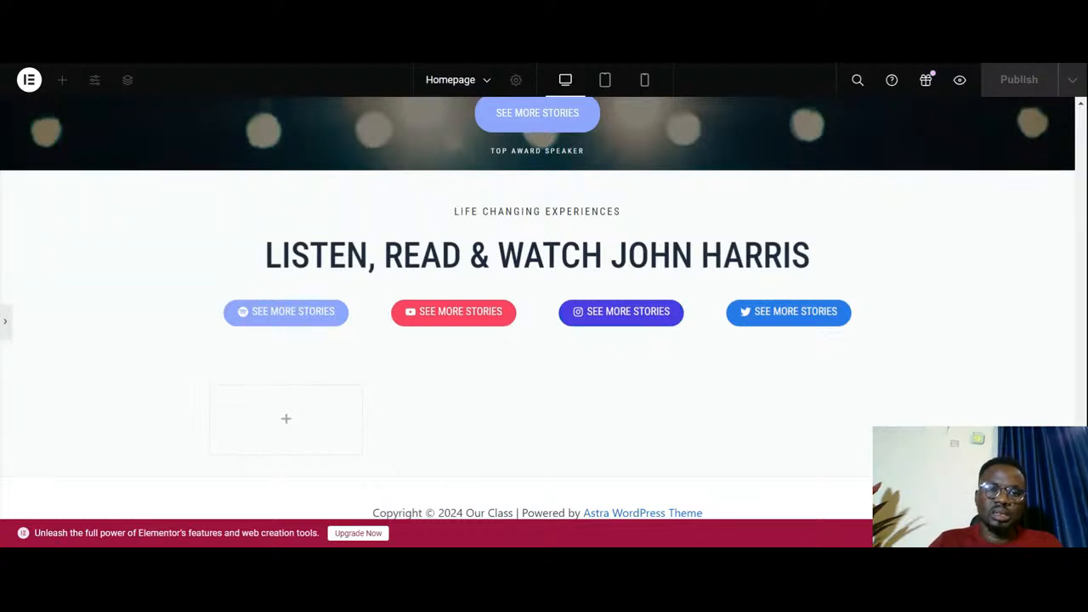
left_click(4, 329)
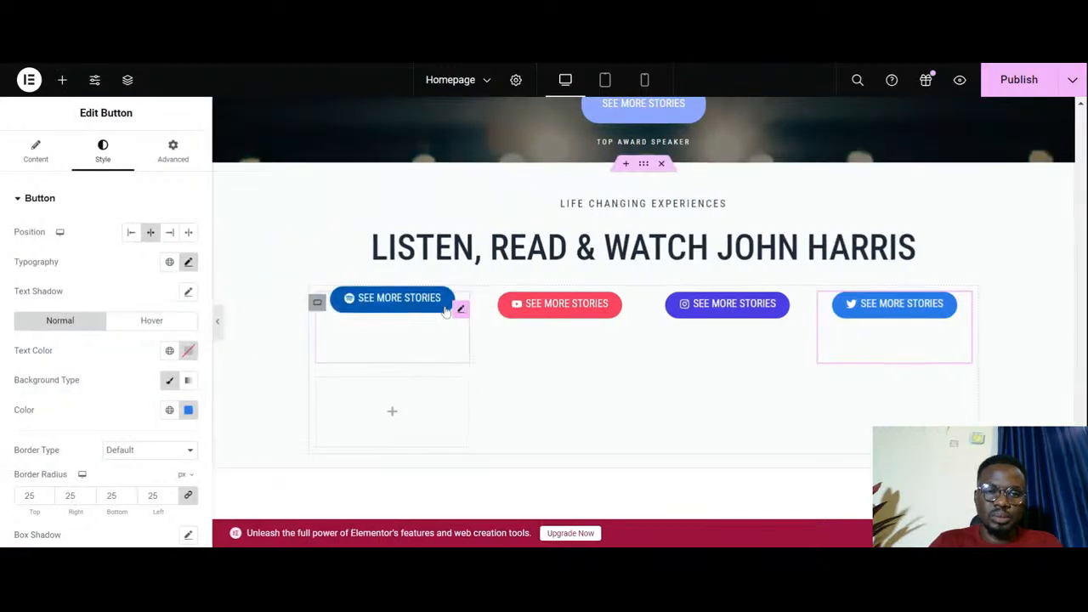
- Change the Spotify button's text to "Podcast"
left_click(465, 312)
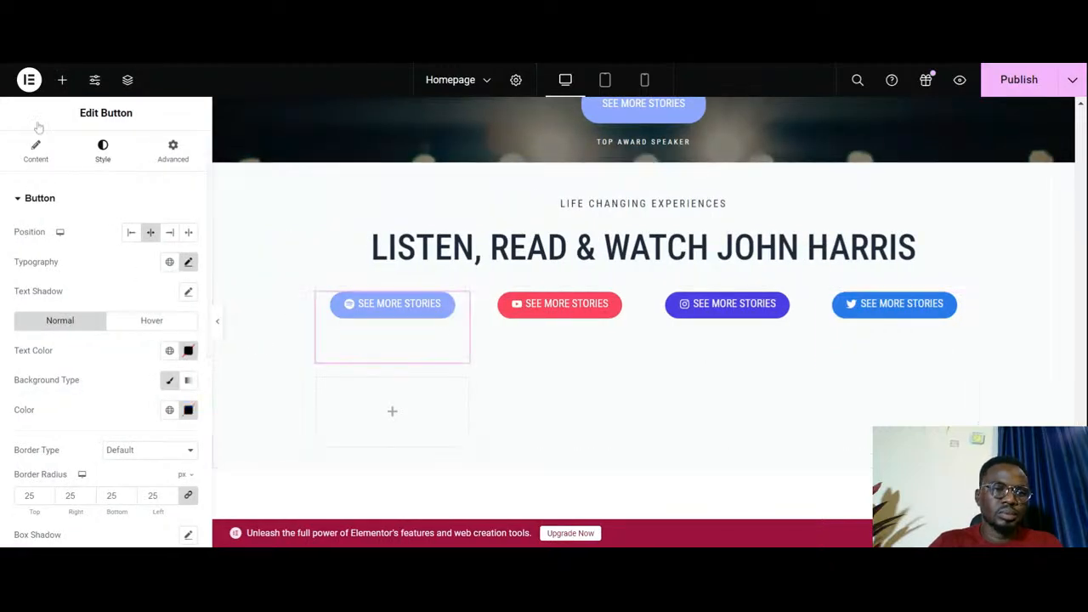
triple_click(134, 262)
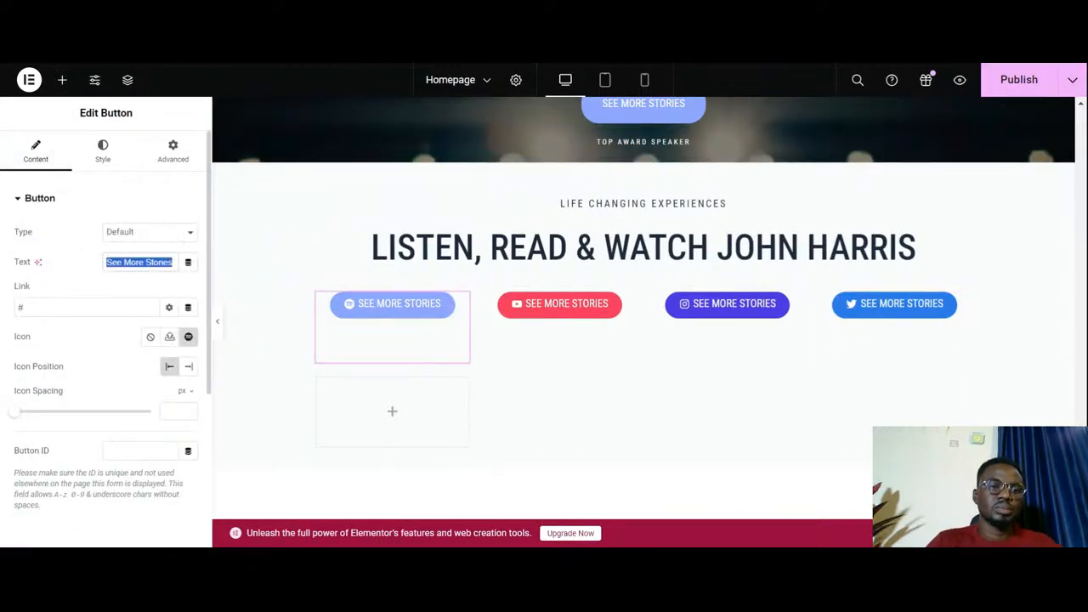
type("Podcast")
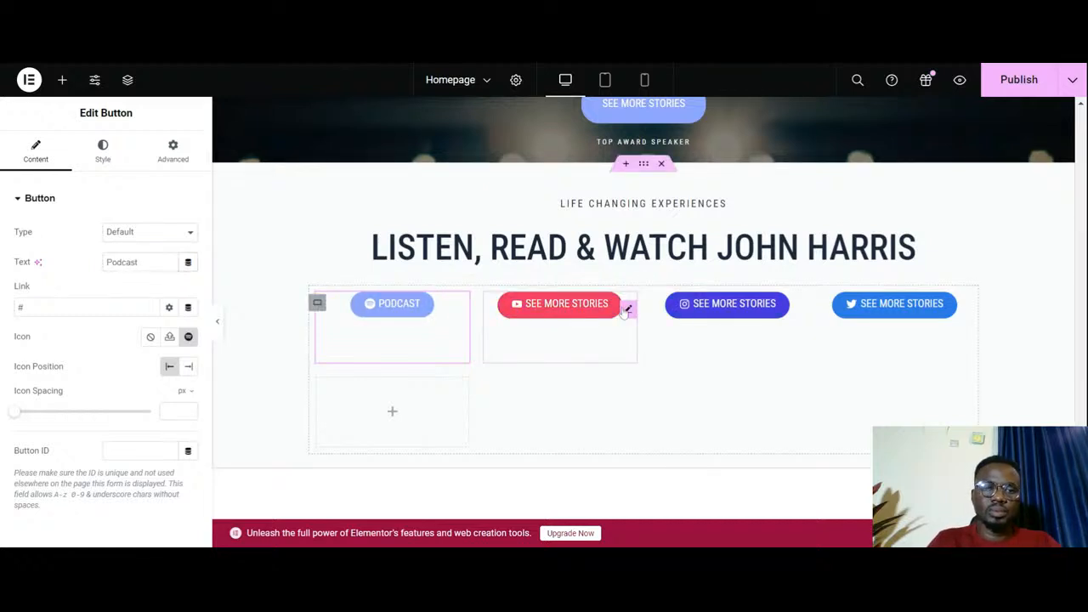
- Change the Youtube button's text to "Watch Now"
left_click(626, 309)
left_click(36, 151)
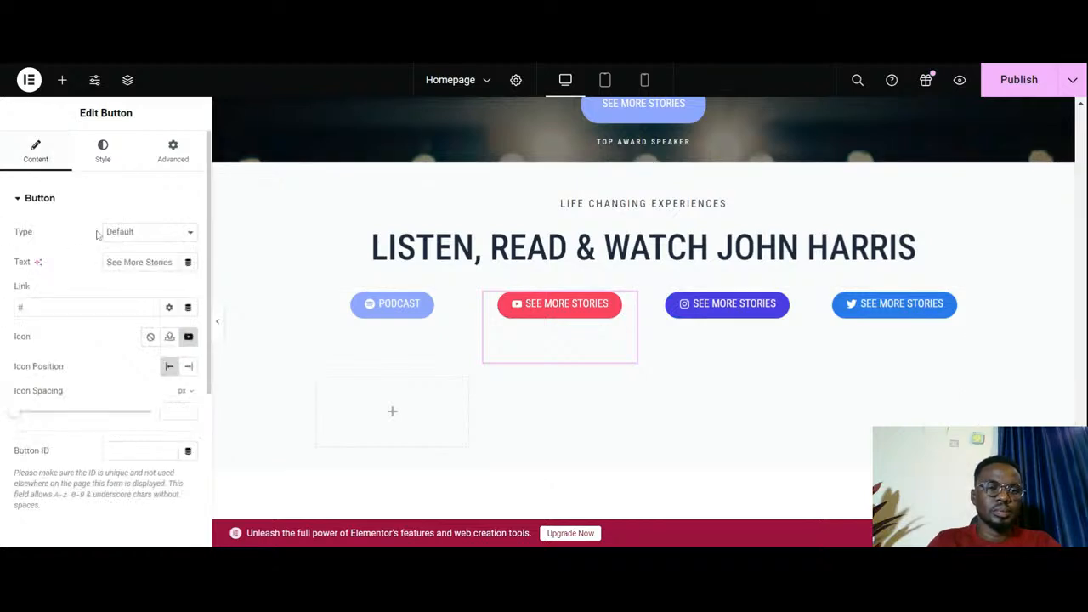
double_click(134, 262)
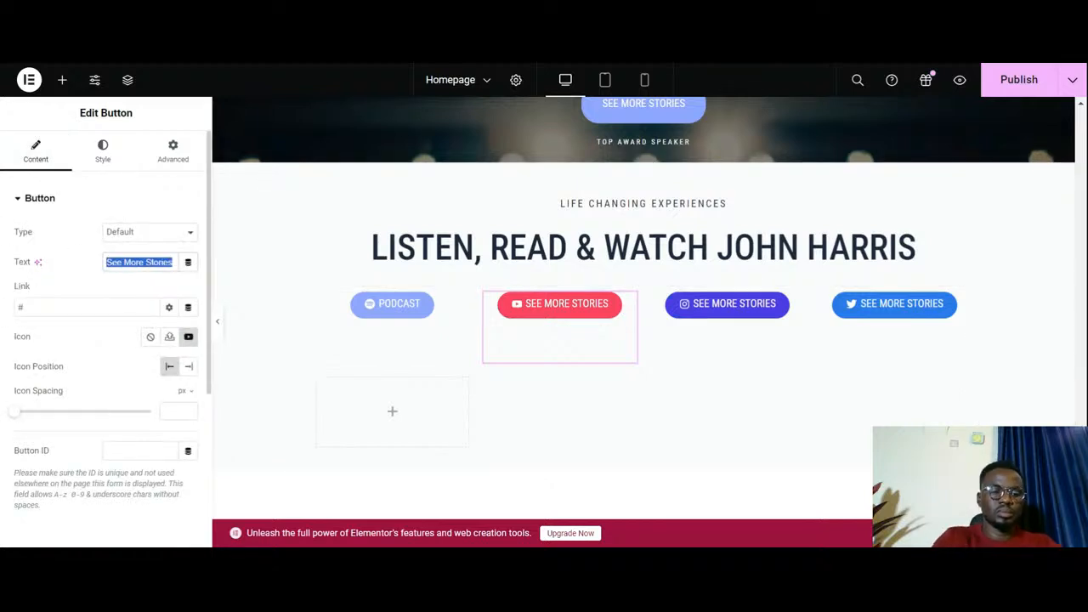
type("Wat")
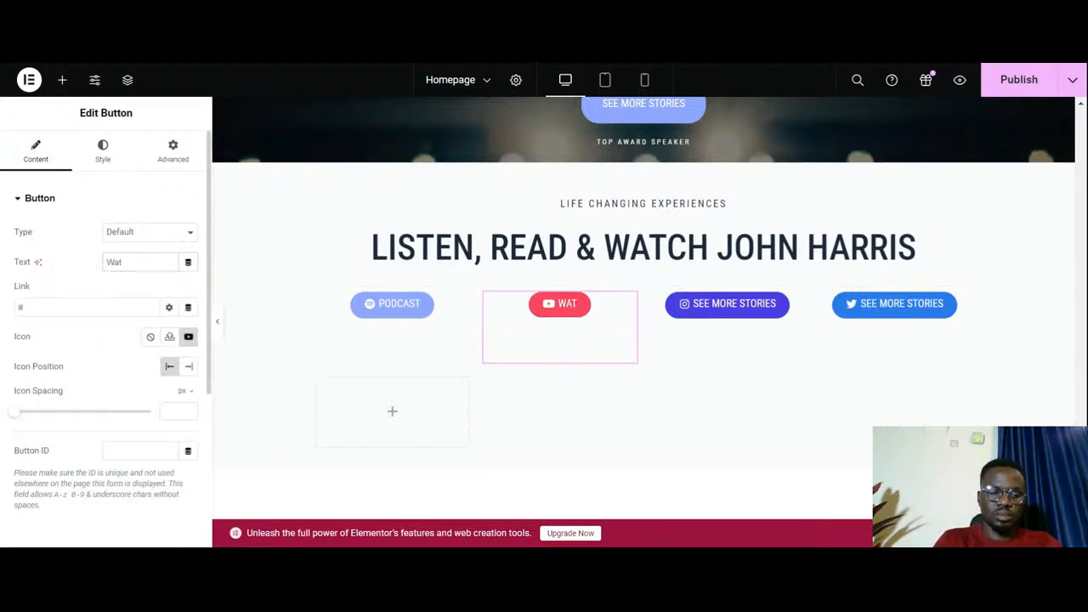
type("ch ")
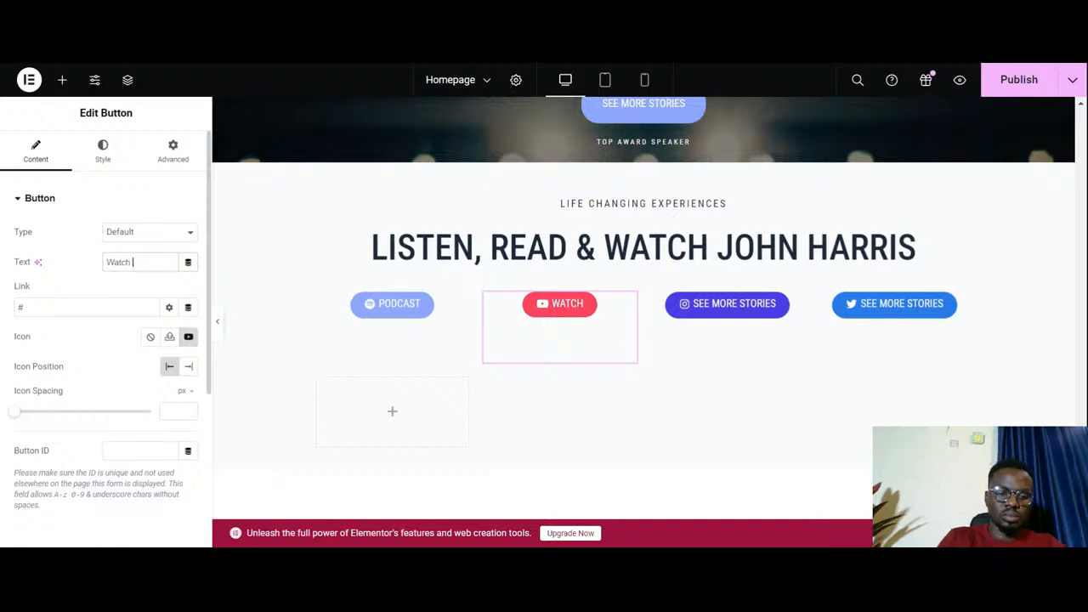
type("Now")
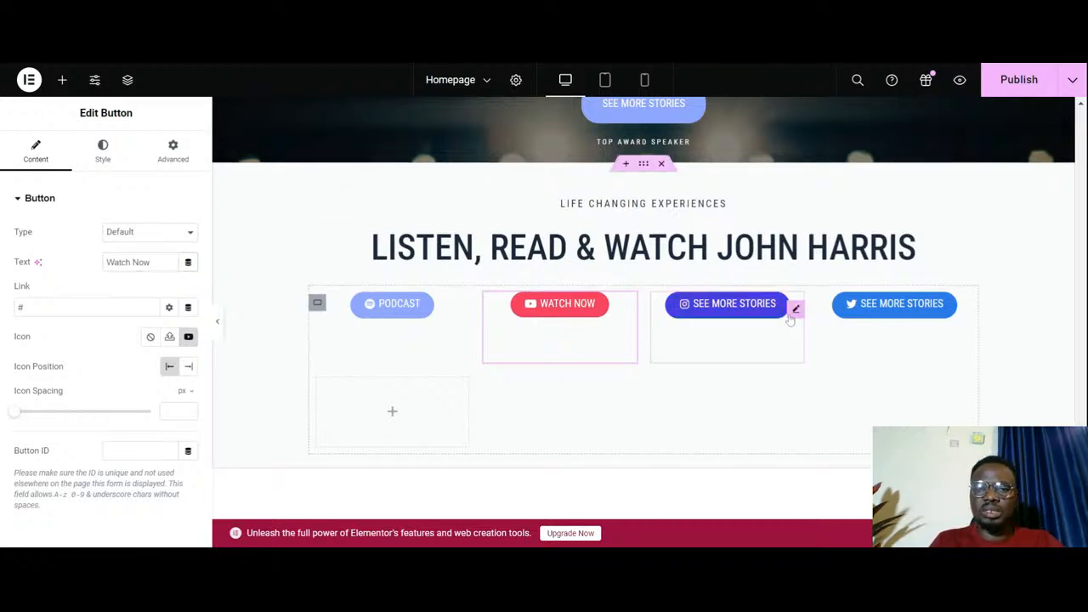
- Change the Instagram button's text to "Instagram"
left_click(794, 310)
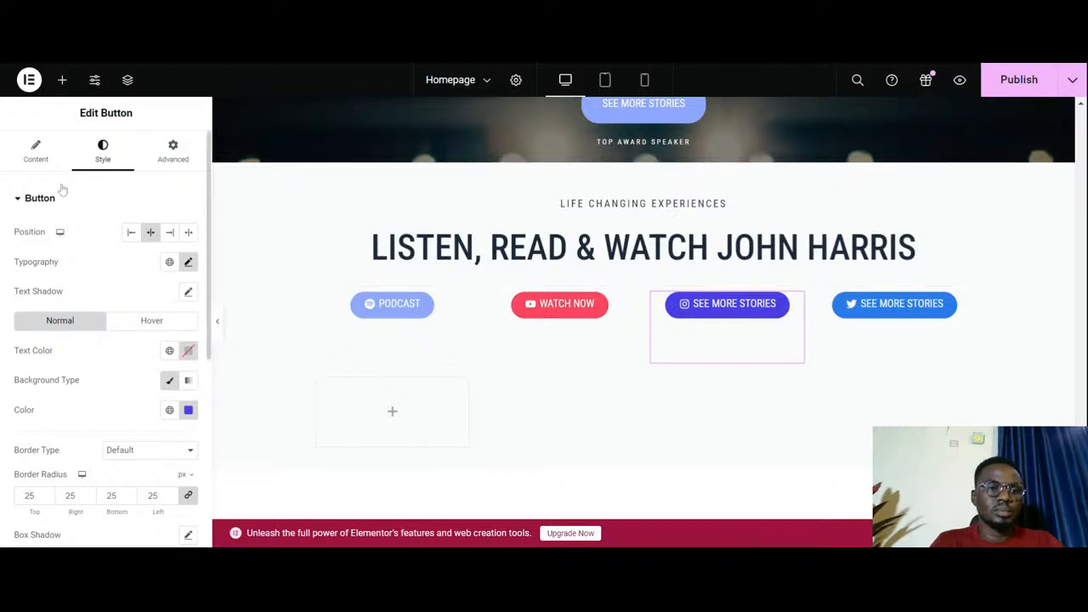
left_click(39, 153)
triple_click(135, 262)
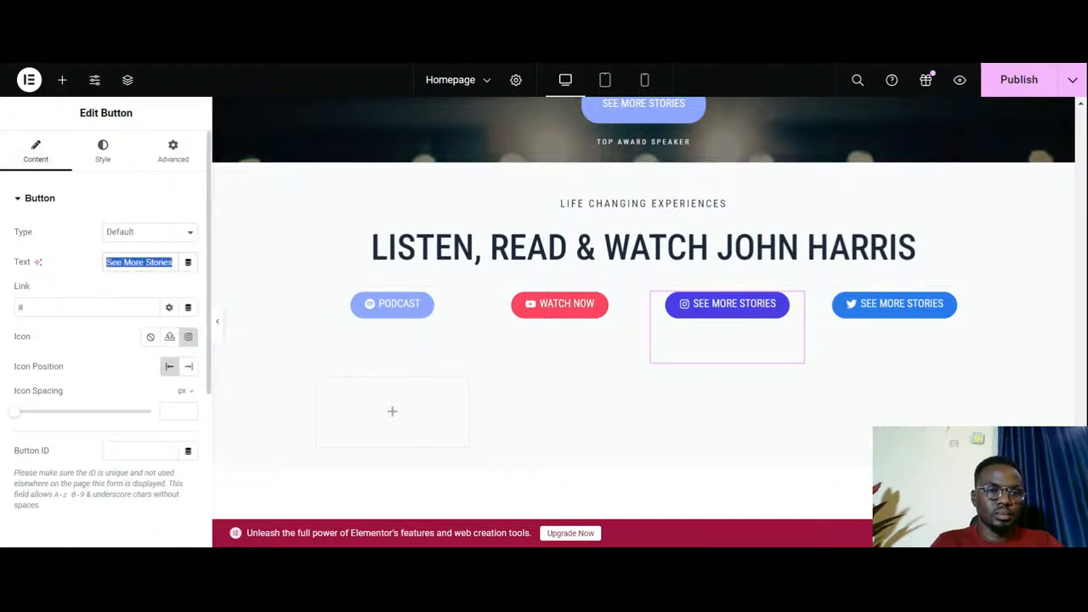
type("Ins")
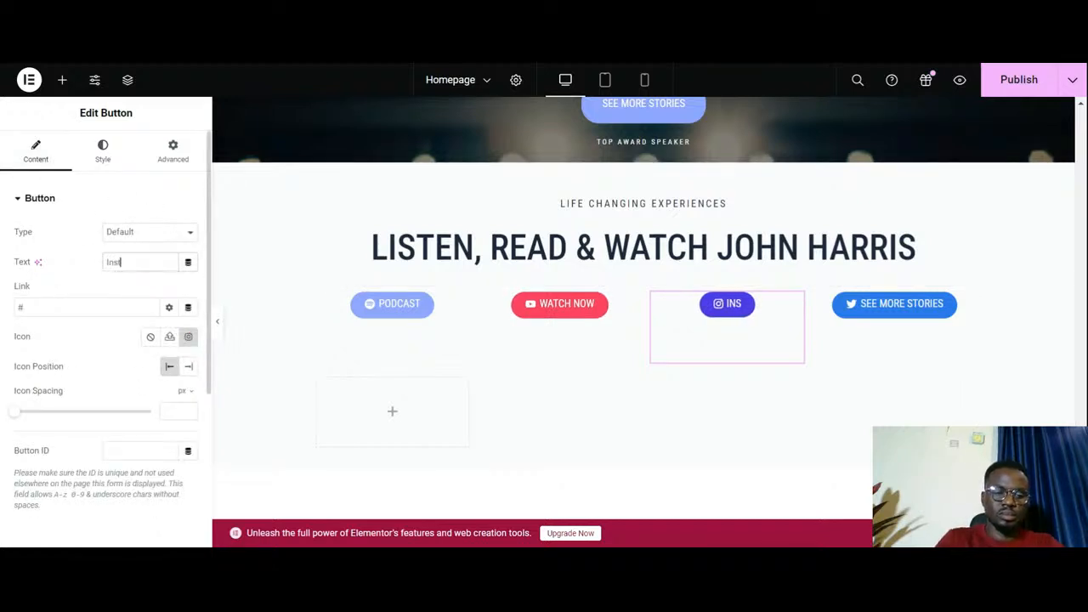
type("tagram")
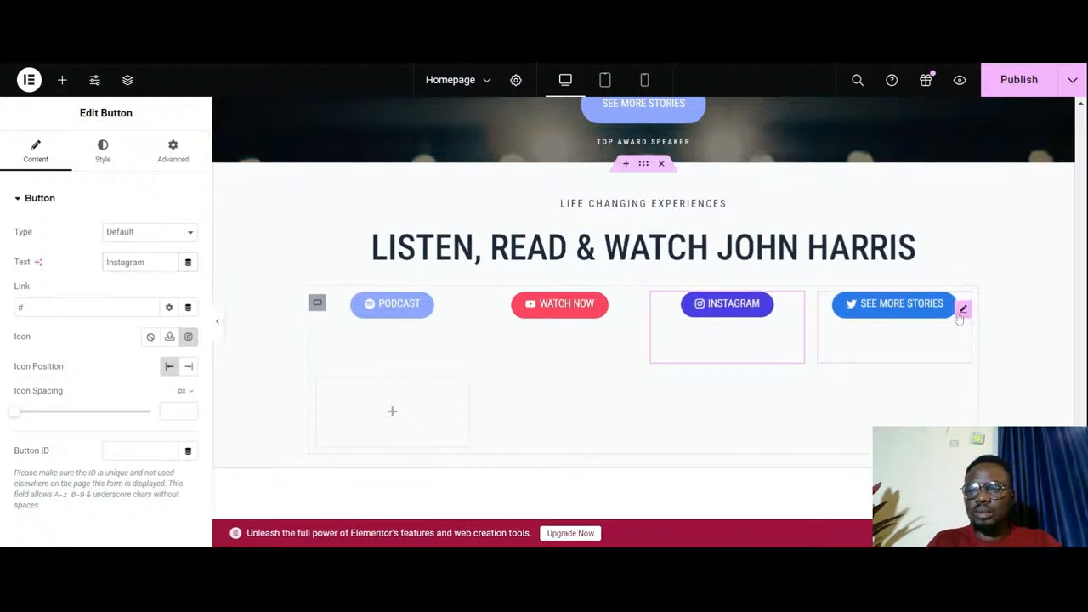
- Change the Twitter button's text to "Twitter"
left_click(898, 335)
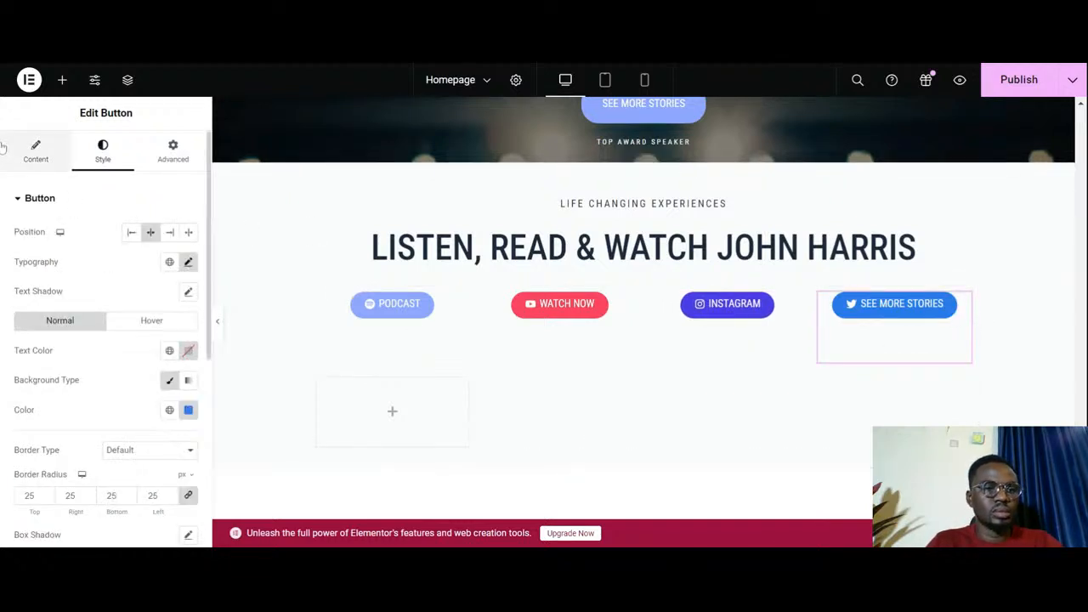
left_click(36, 150)
triple_click(140, 262)
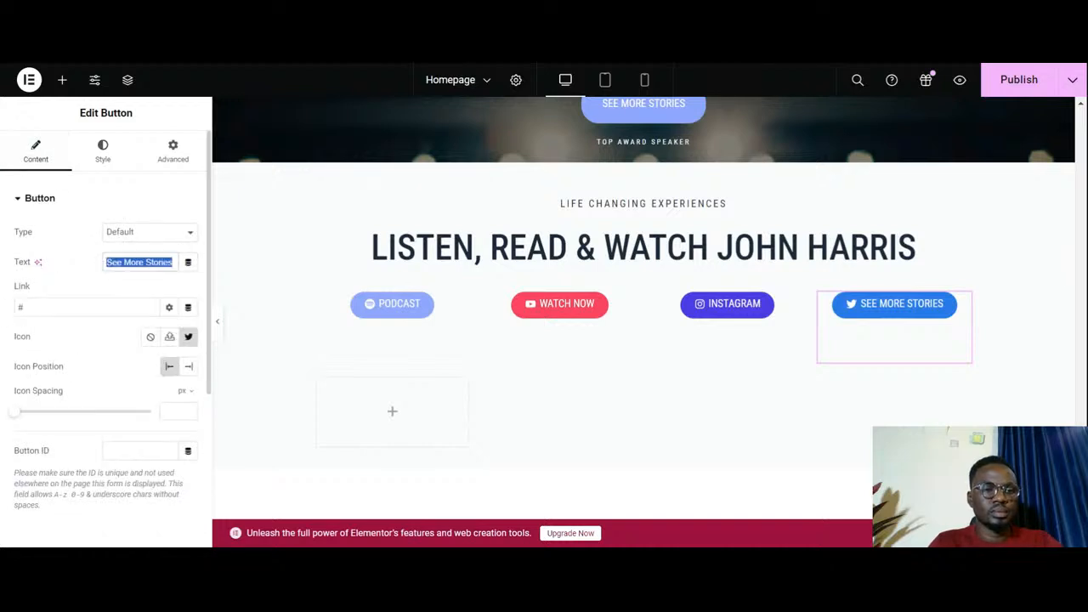
type("Twitter")
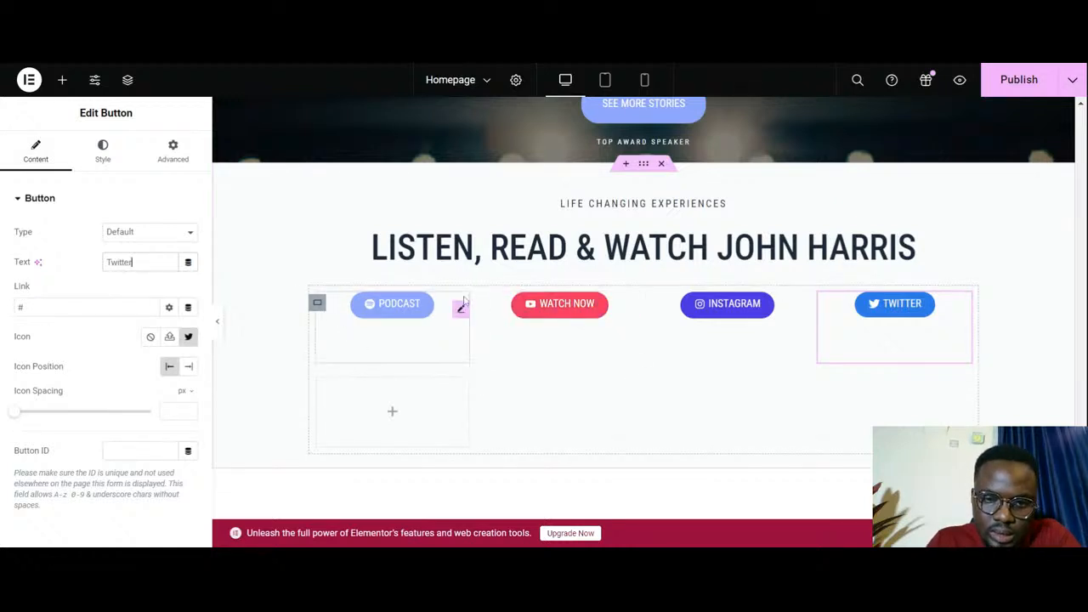
- Set the social button grid's content width to Boxed and reduce its width to 702 px
left_click(317, 304)
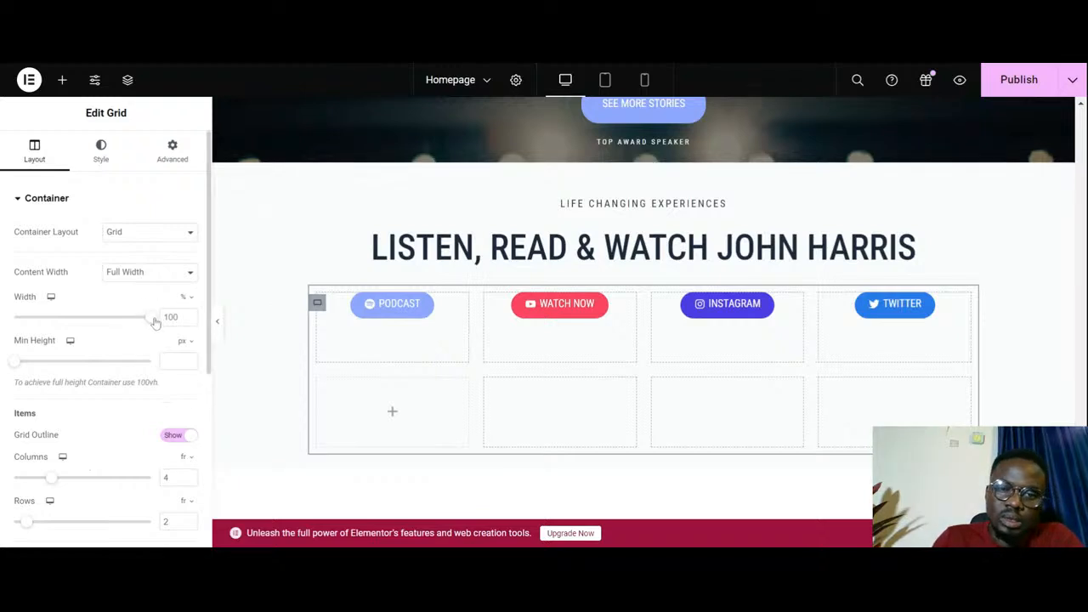
left_click_drag(154, 320, 120, 339)
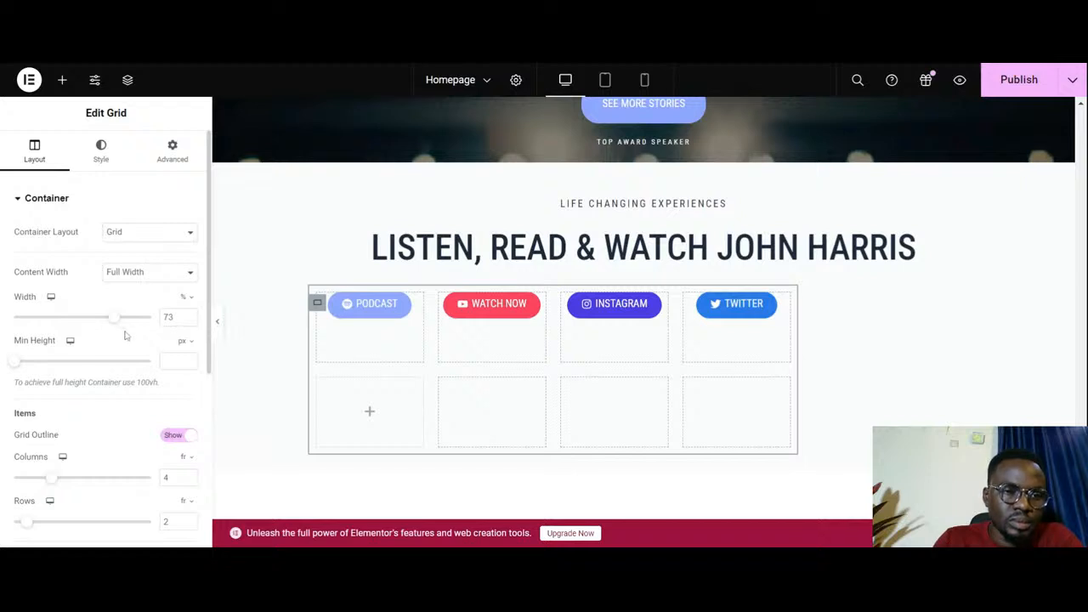
left_click_drag(115, 319, 153, 330)
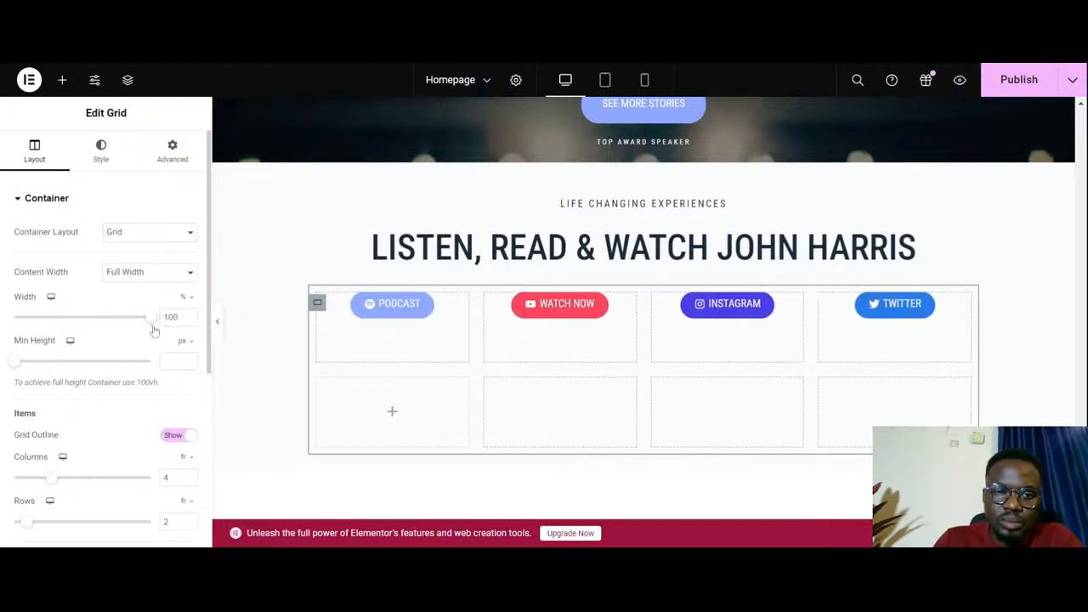
left_click(180, 273)
left_click(169, 288)
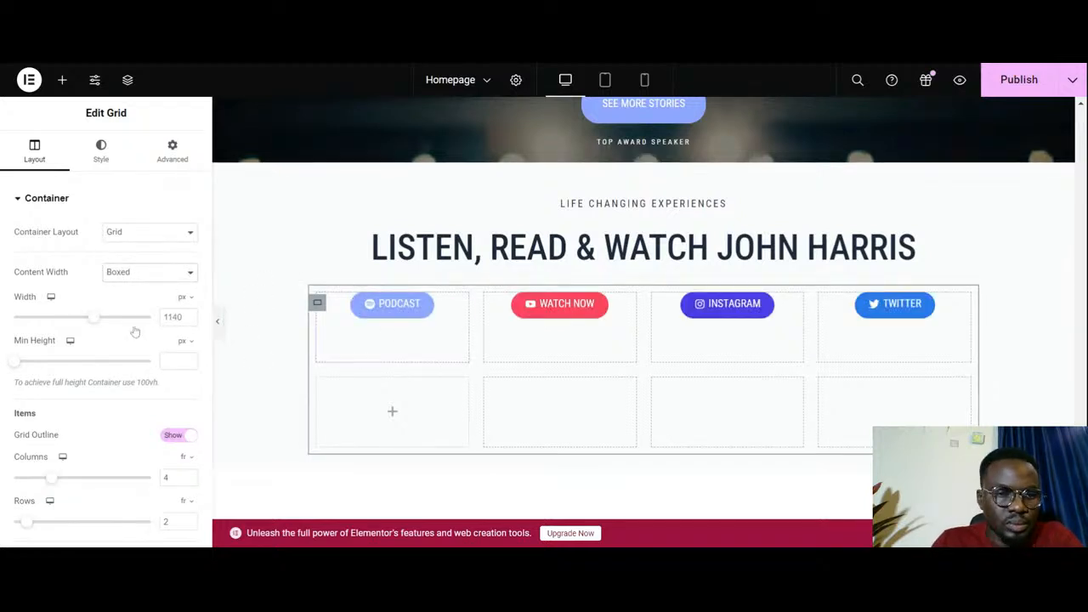
left_click_drag(90, 318, 40, 323)
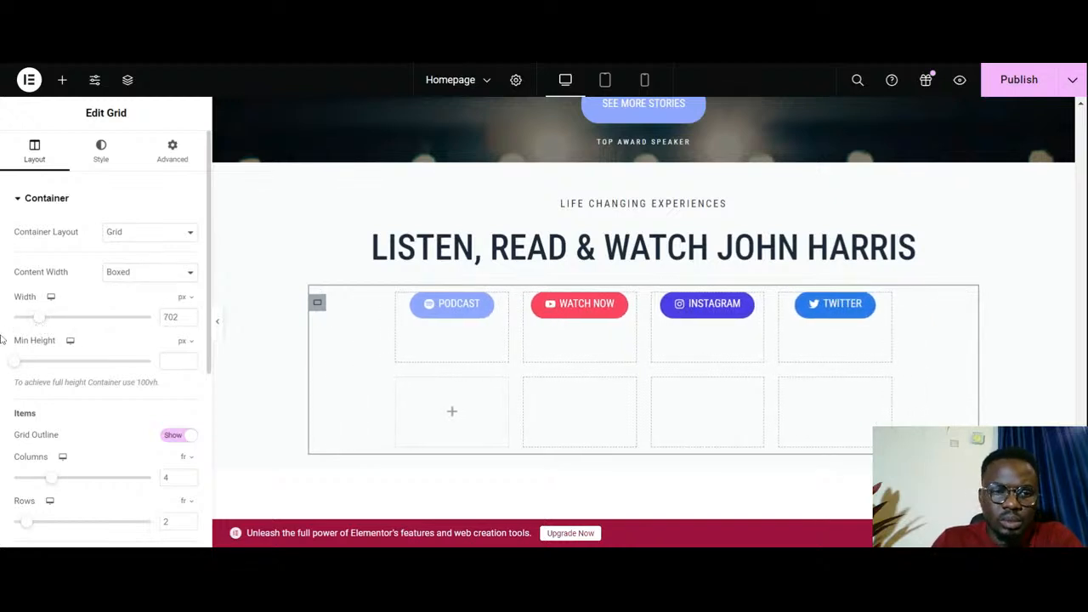
- Examine the Life Changing Experiences section and its button spacing with the editing panel hidden
left_click(218, 326)
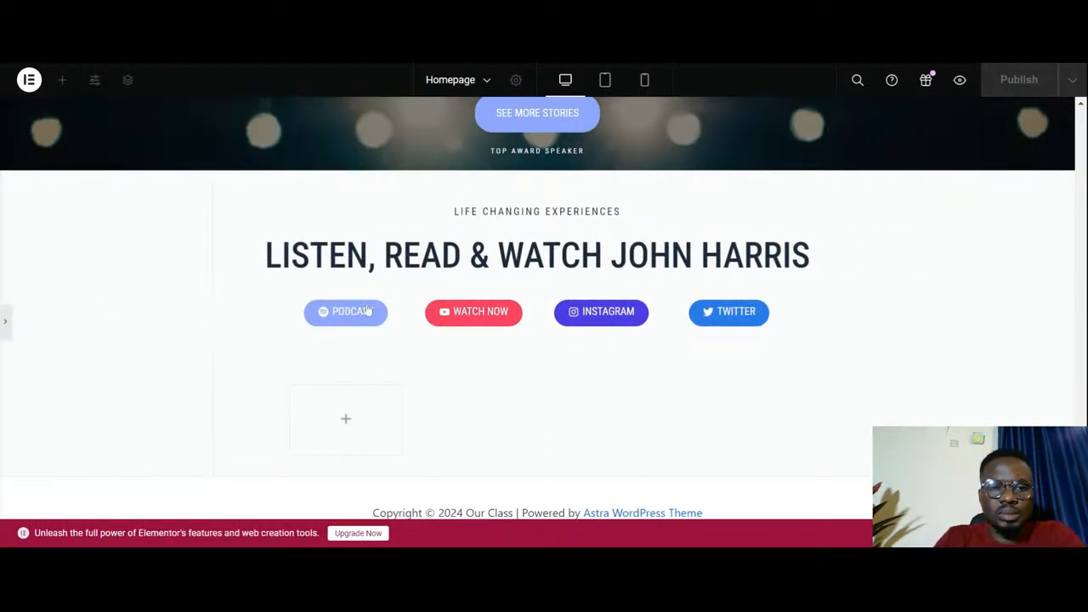
left_click(6, 327)
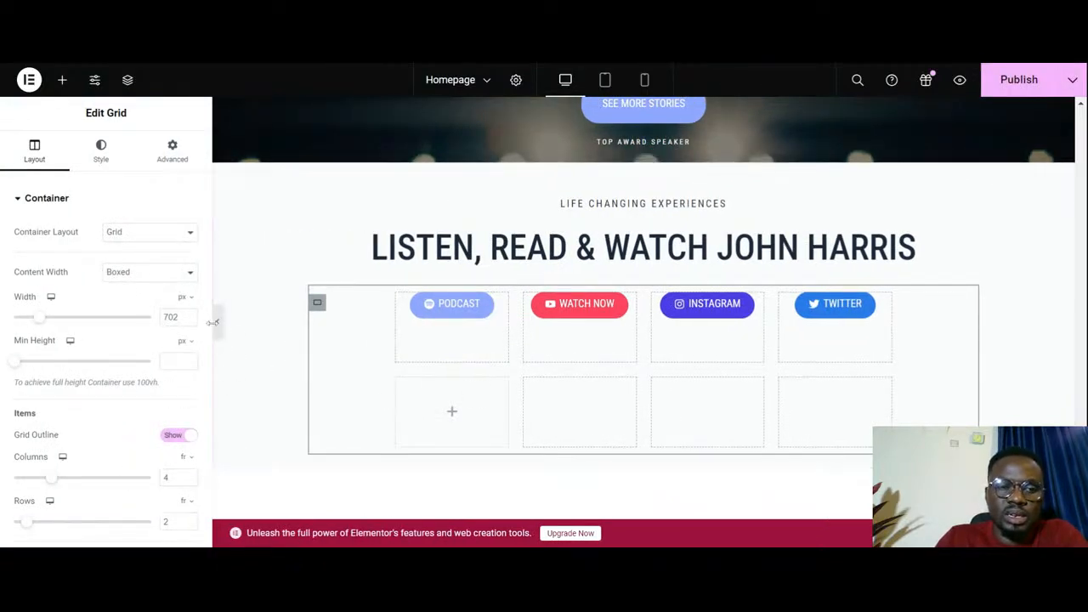
left_click(216, 322)
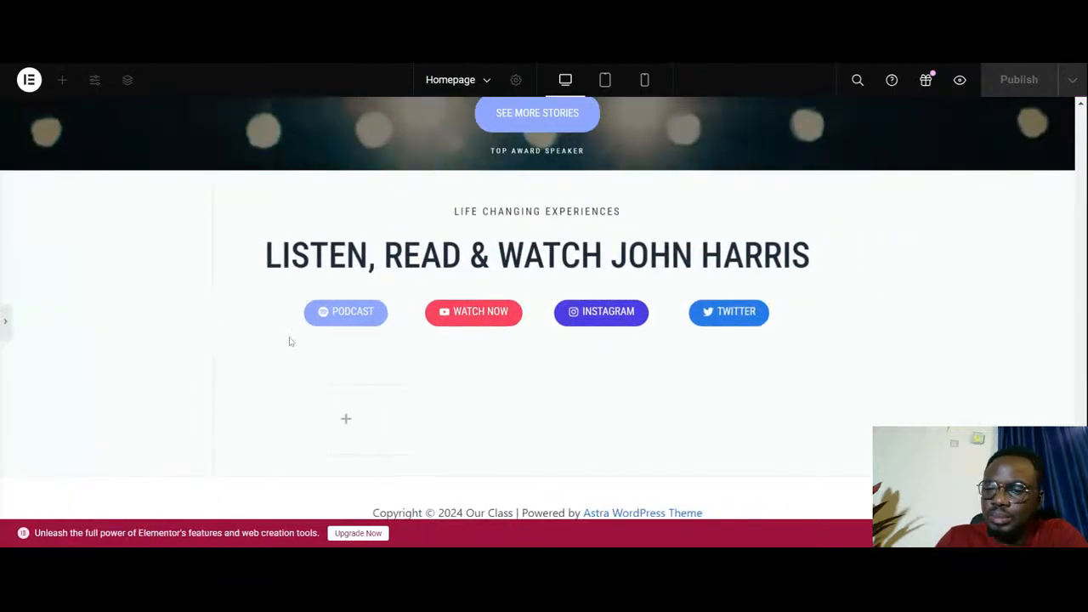
scroll(564, 349, "up", 1)
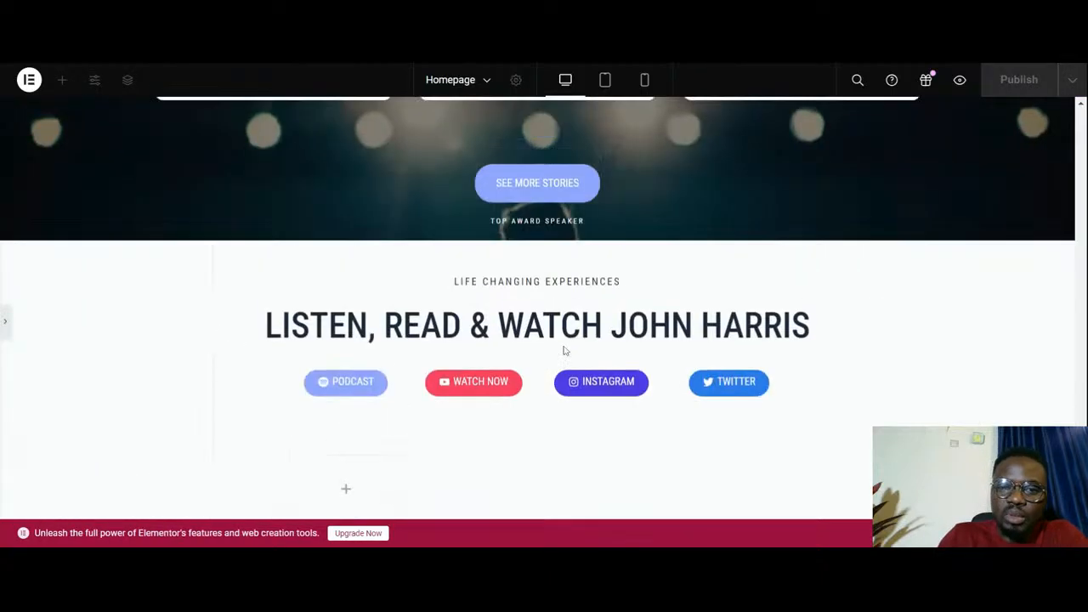
scroll(565, 350, "up", 1)
scroll(563, 355, "down", 2)
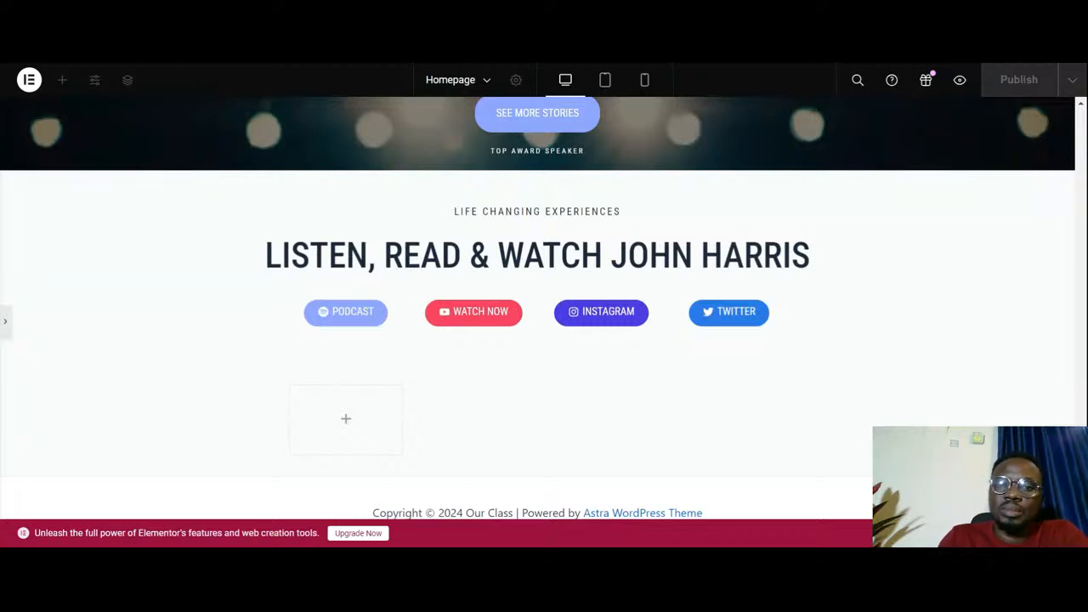
left_click(5, 325)
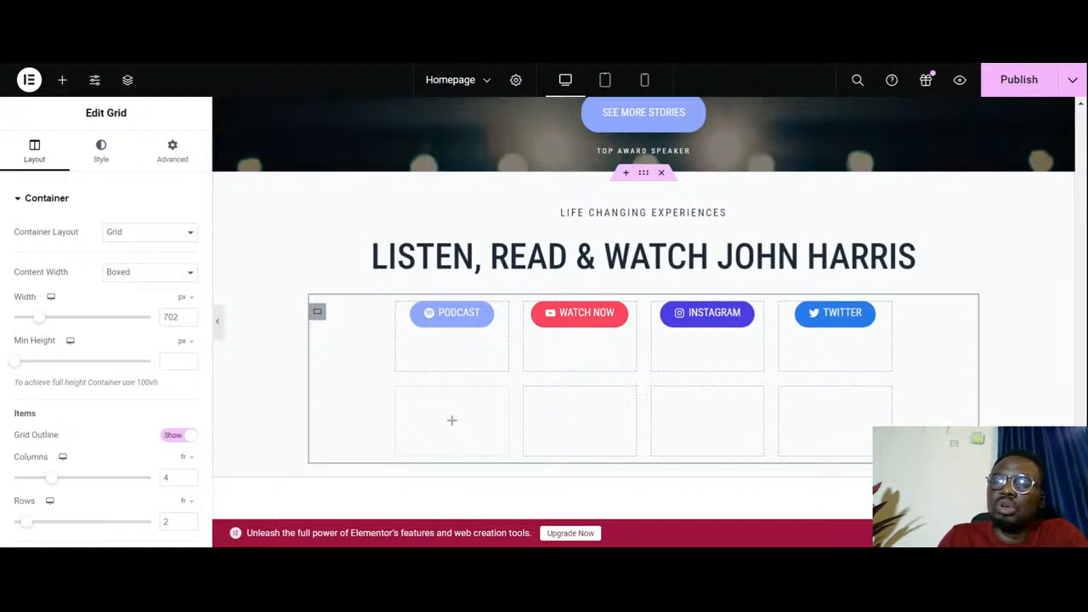
- Publish the homepage with the finished Life Changing Experiences section
left_click(1037, 89)
scroll(1035, 173, "up", 3)
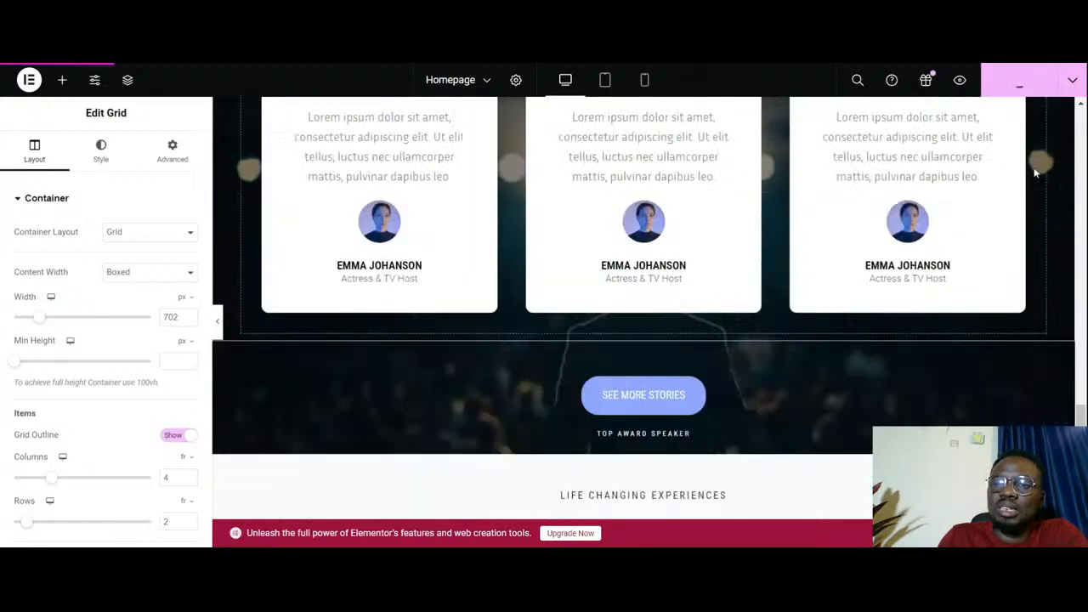
scroll(1036, 173, "down", 1)
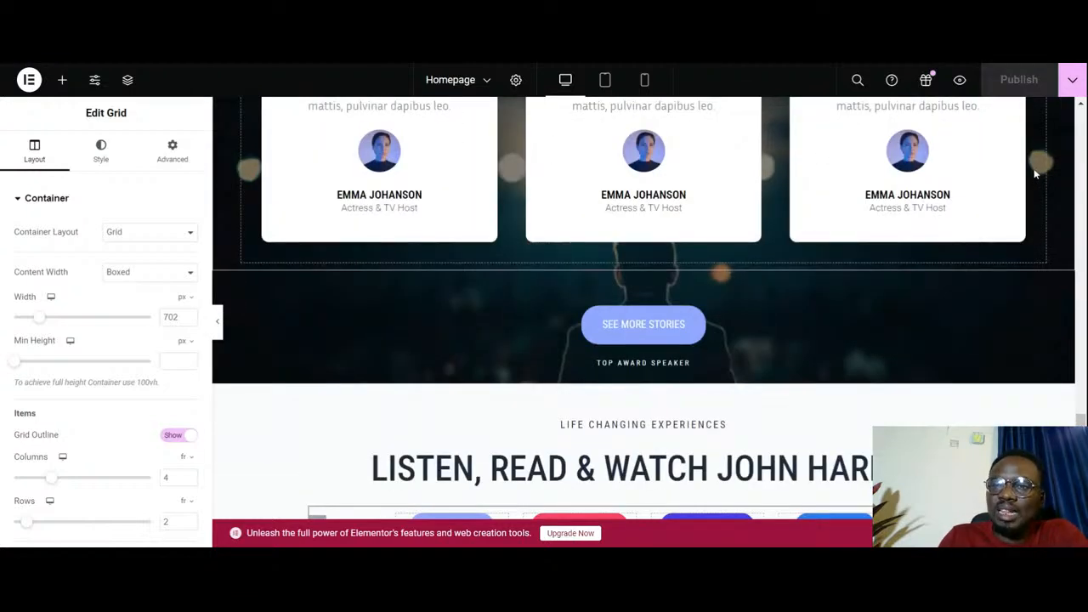